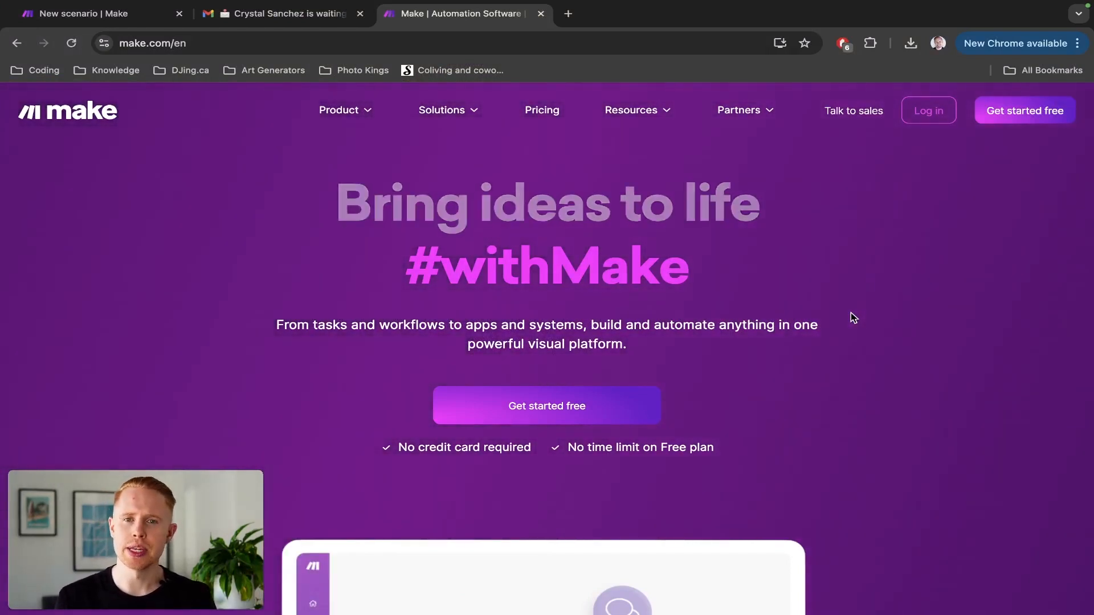
# Browse the Text parser app's modules in the new scenario, then go to the Gmail enquiry email.
pyautogui.hotkey('ctrl', 'Tab')
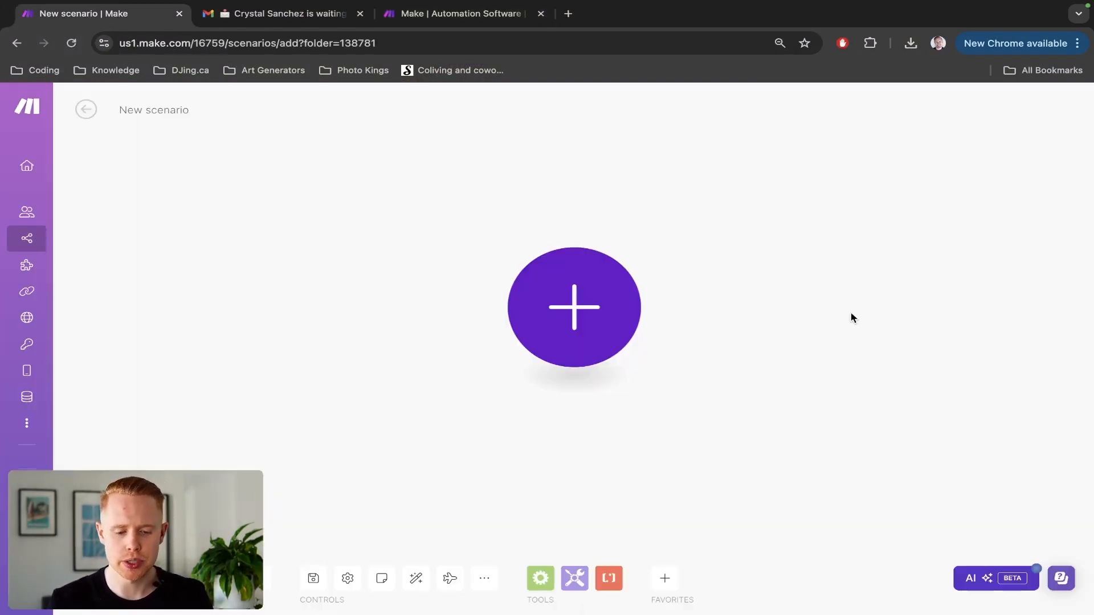
pyautogui.click(586, 316)
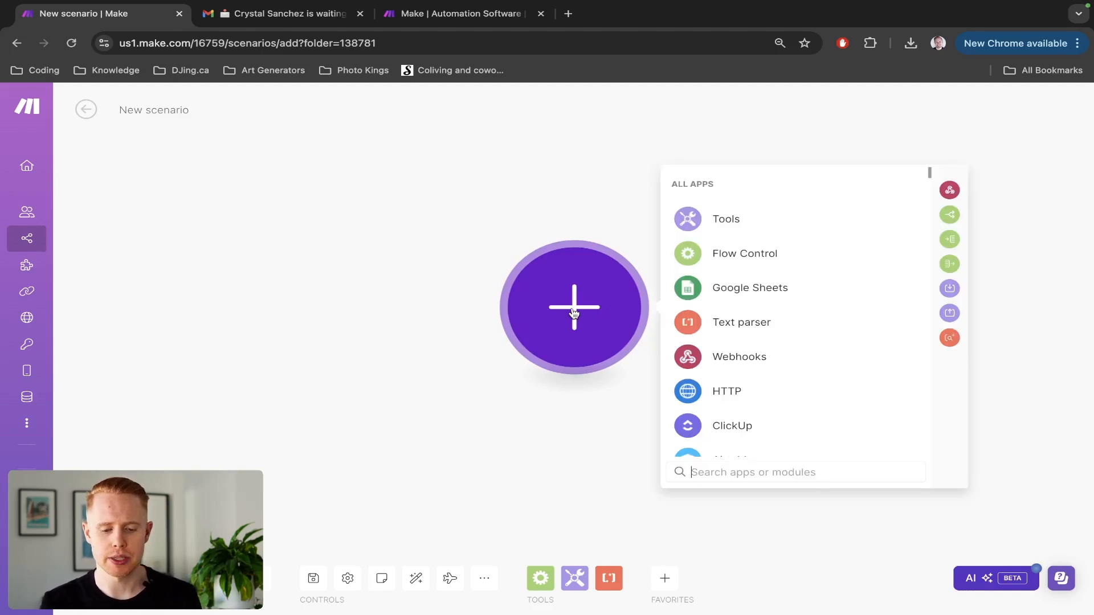
pyautogui.click(738, 329)
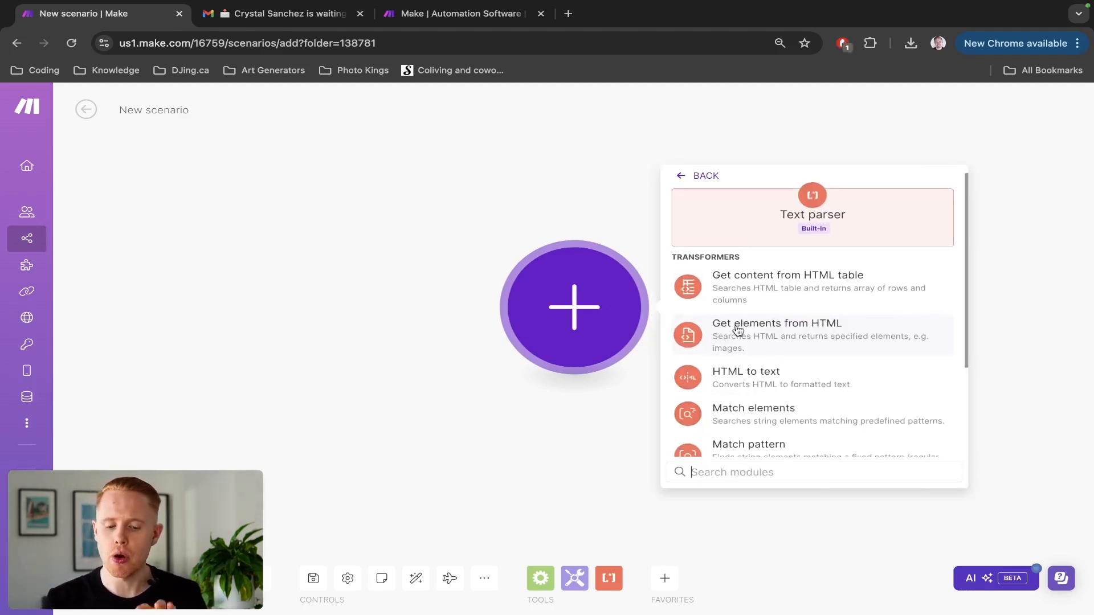
pyautogui.scroll(-1, 738, 330)
pyautogui.scroll(-2, 738, 331)
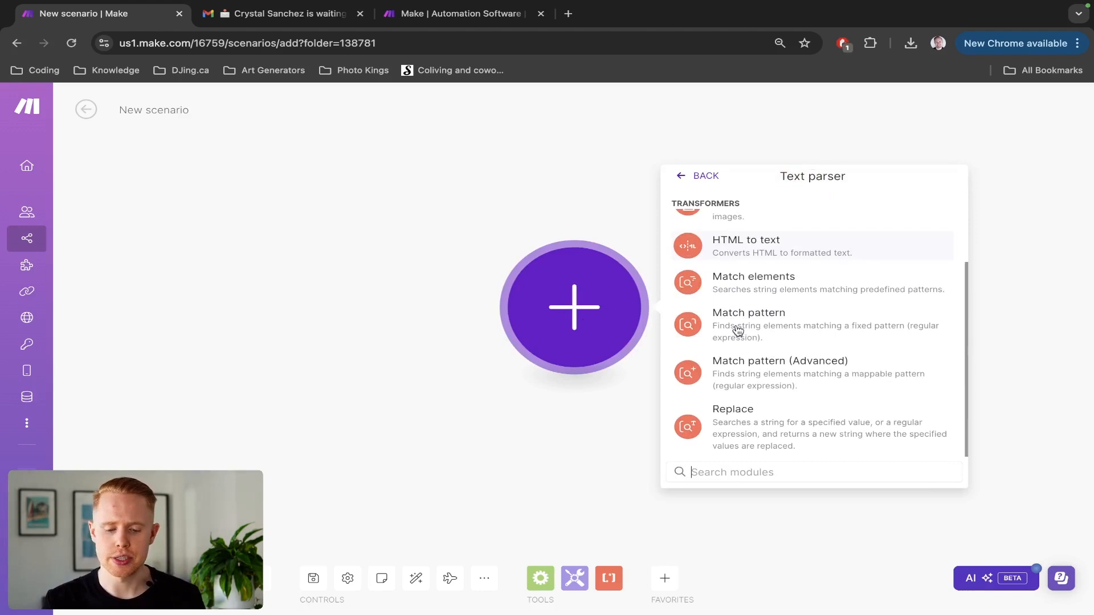
pyautogui.scroll(3, 738, 331)
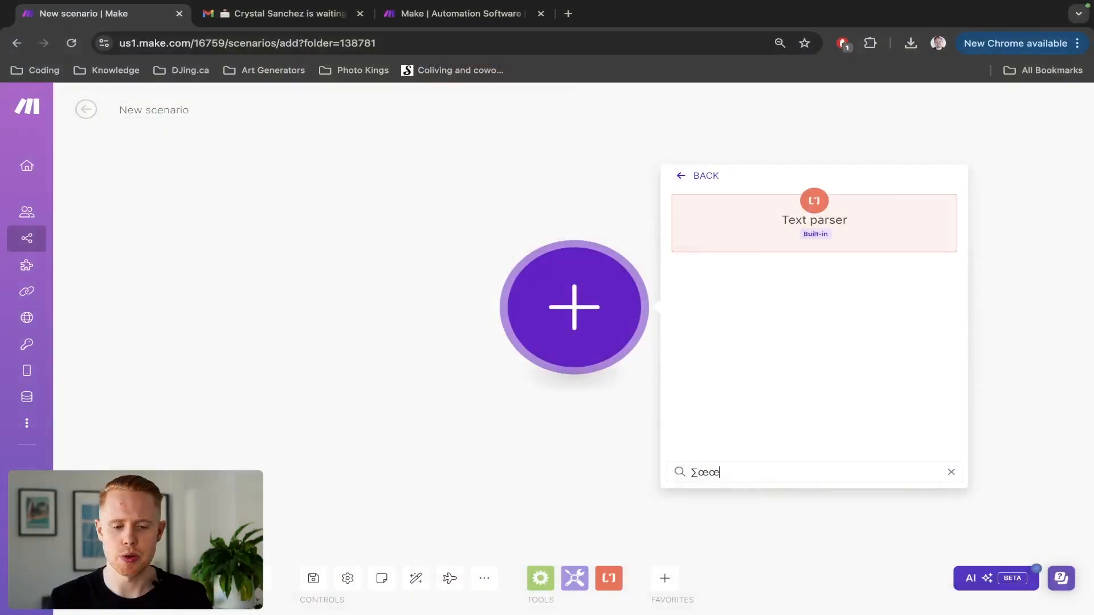
pyautogui.press('BackSpace')
pyautogui.press('BackSpace')
pyautogui.press('BackSpace')
pyautogui.hotkey('ctrl', 'Tab')
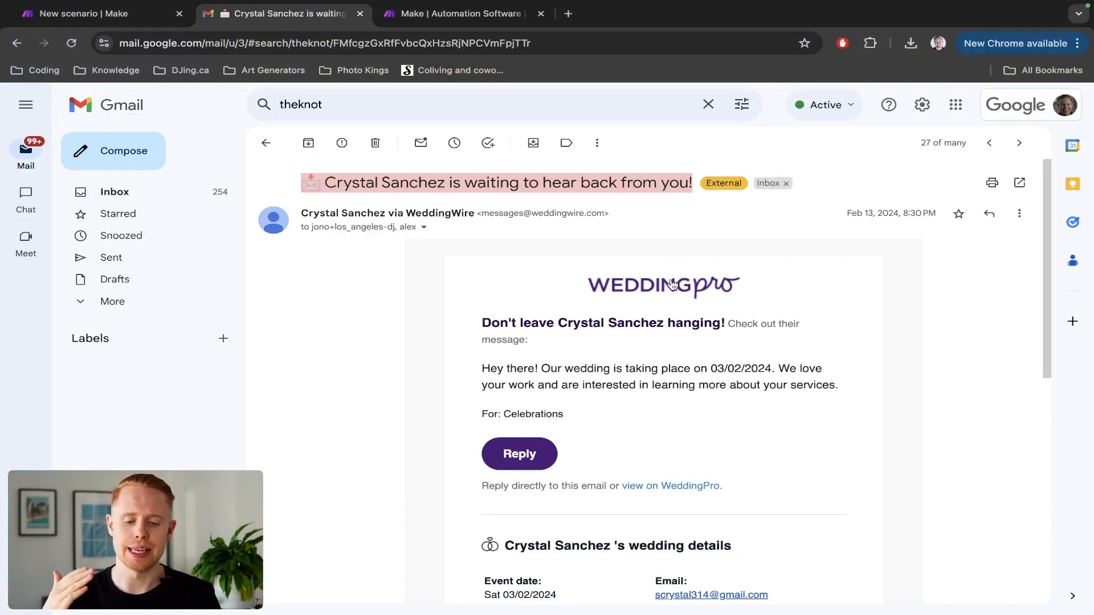
# Scroll through the wedding enquiry email to read its wedding details and phone number.
pyautogui.scroll(-5, 672, 284)
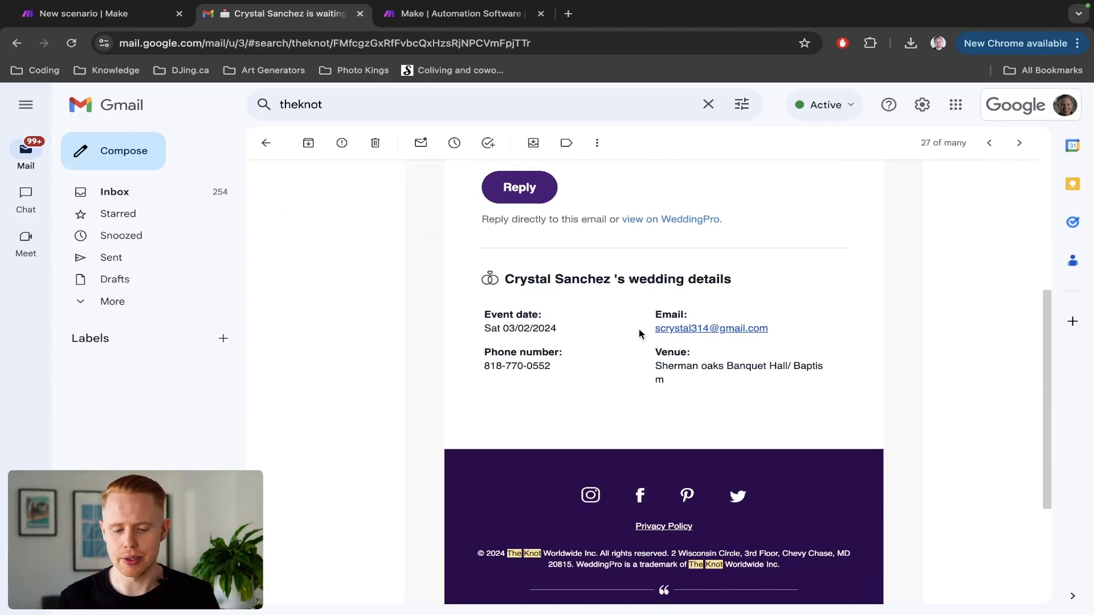
pyautogui.scroll(5, 681, 371)
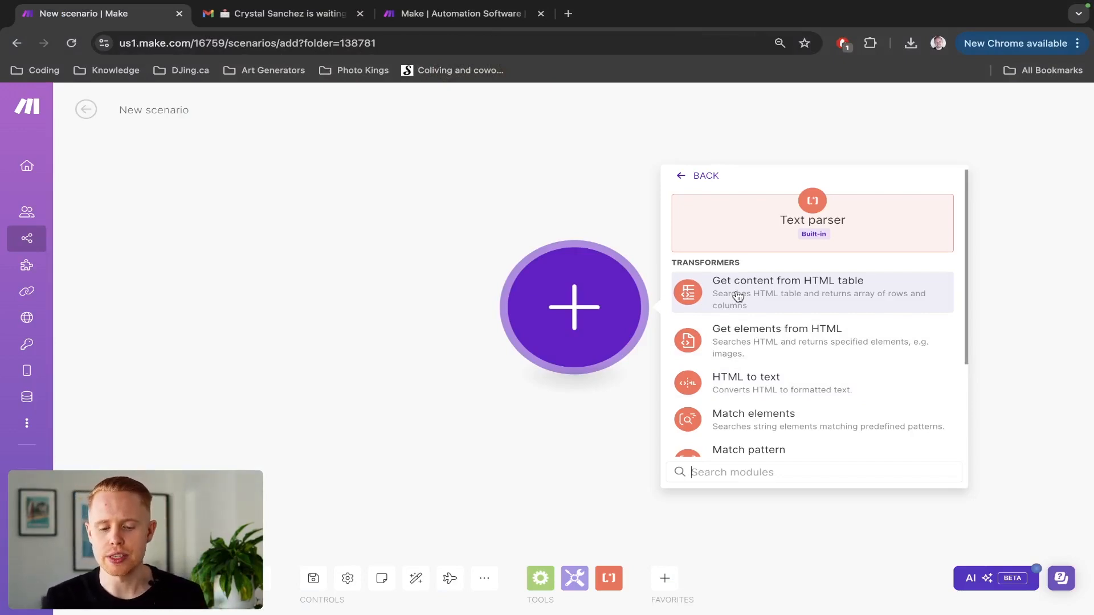
# Search 'gmail' in the app list and add its Watch Emails trigger as the first module.
pyautogui.scroll(-3, 753, 362)
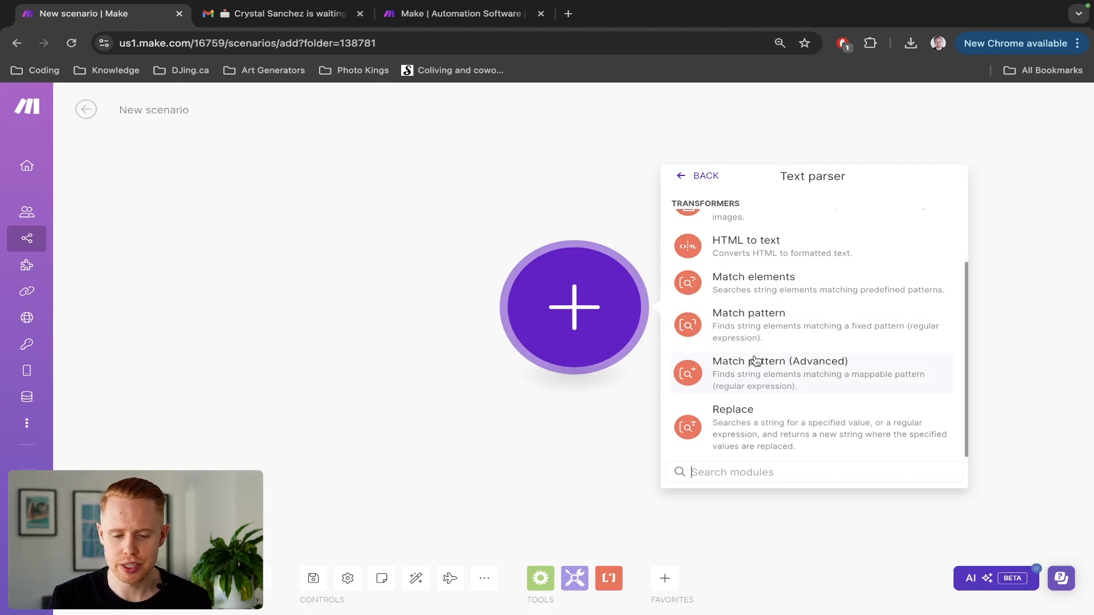
pyautogui.scroll(3, 755, 360)
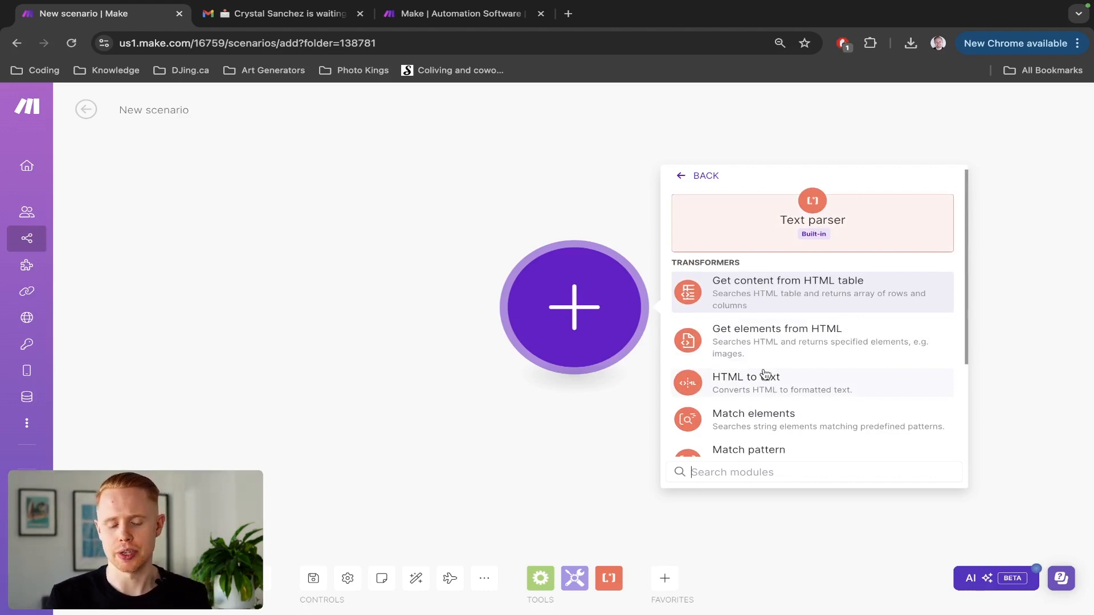
pyautogui.scroll(-3, 764, 373)
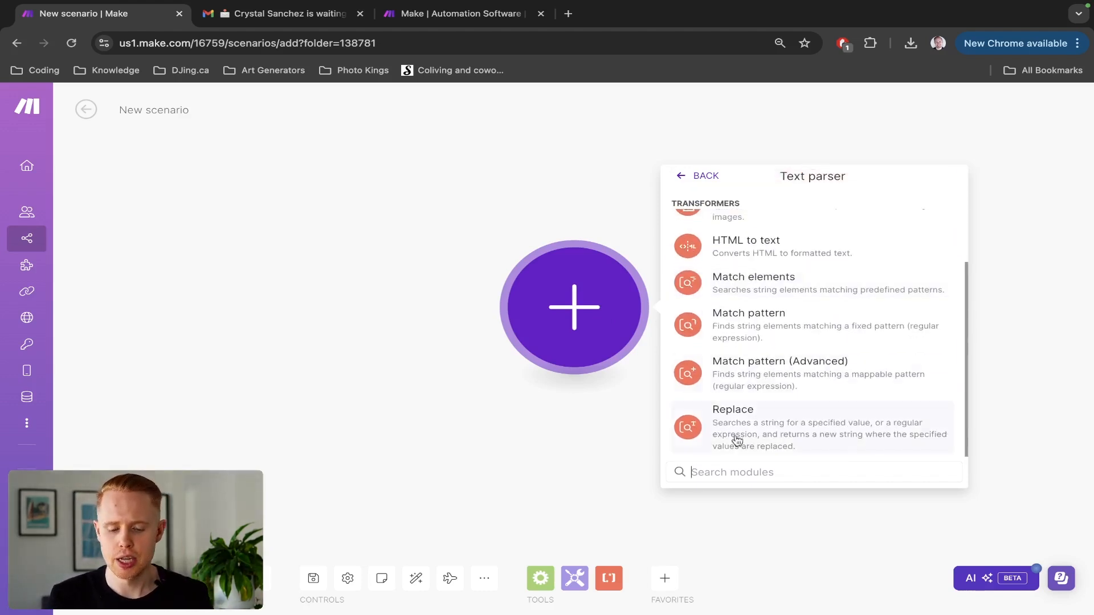
pyautogui.click(702, 178)
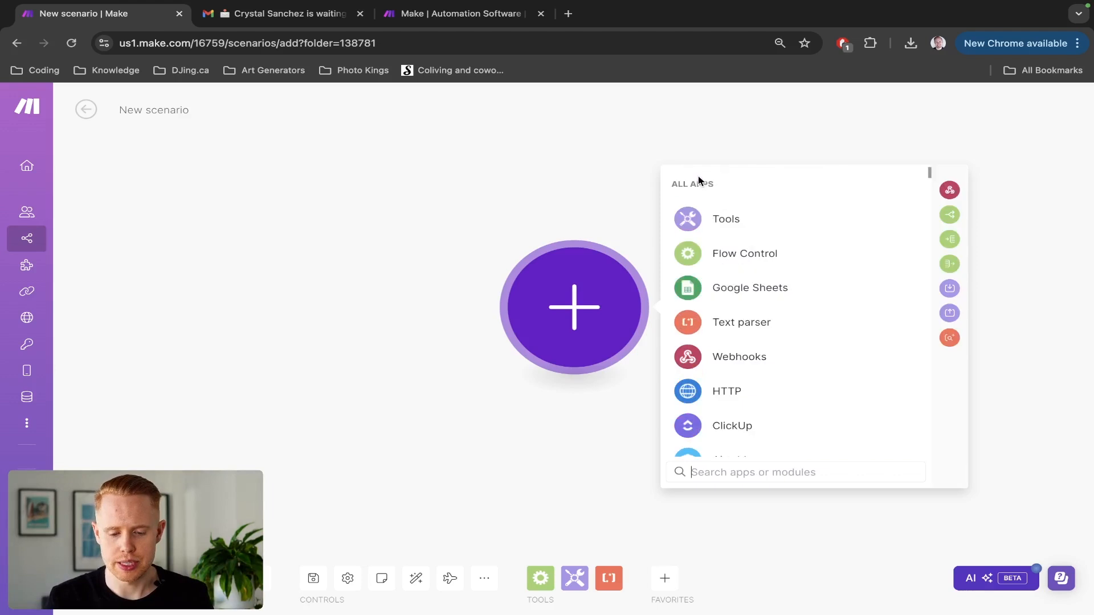
pyautogui.write('gmail')
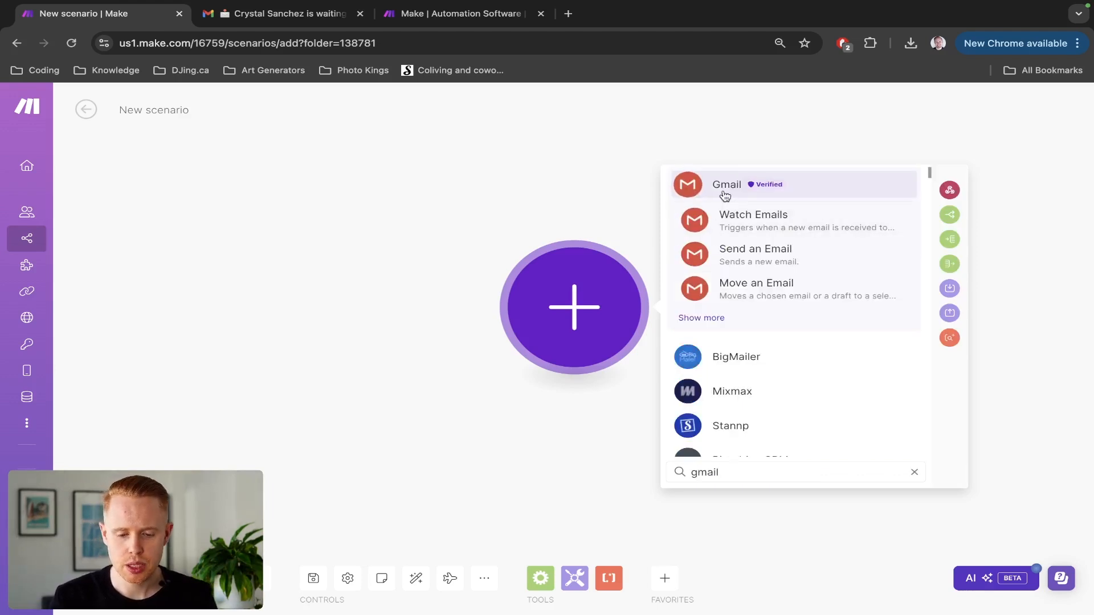
pyautogui.click(723, 189)
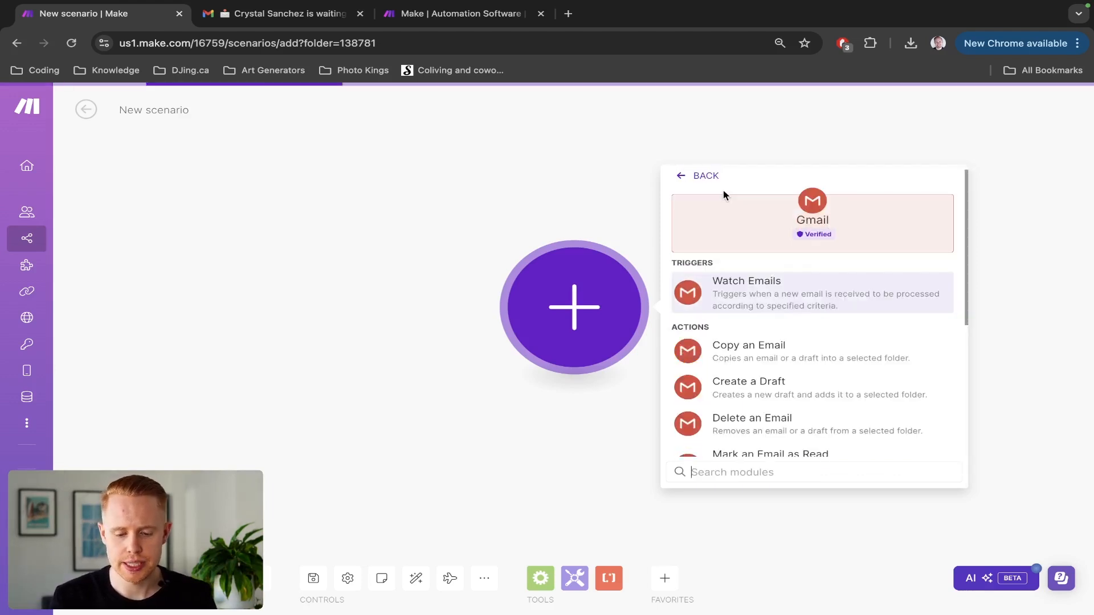
pyautogui.click(760, 304)
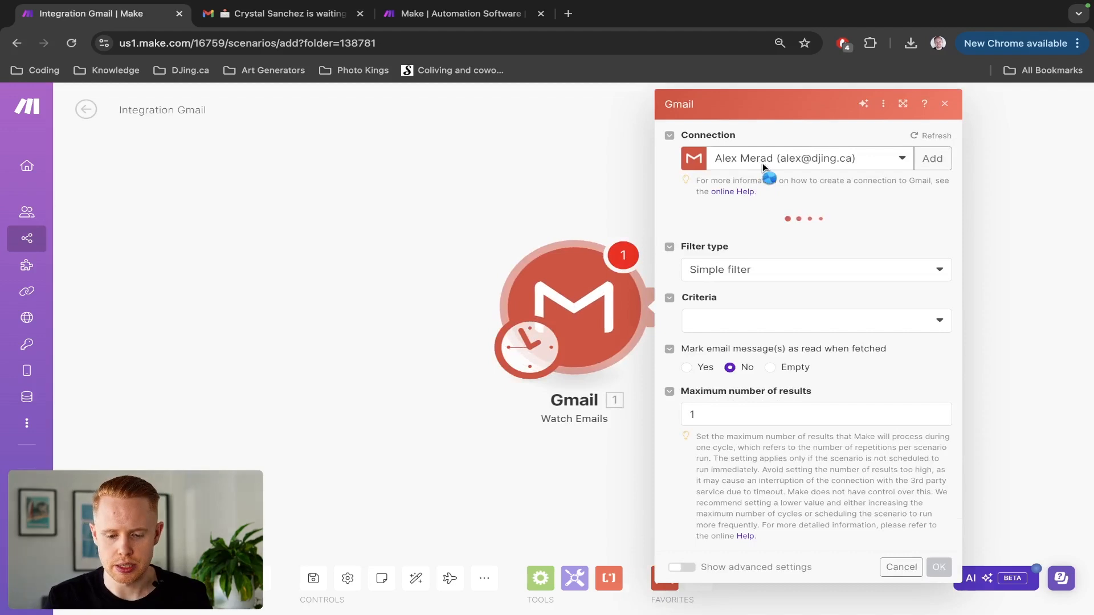
# Choose the matching Gmail account as the trigger's connection.
pyautogui.click(756, 163)
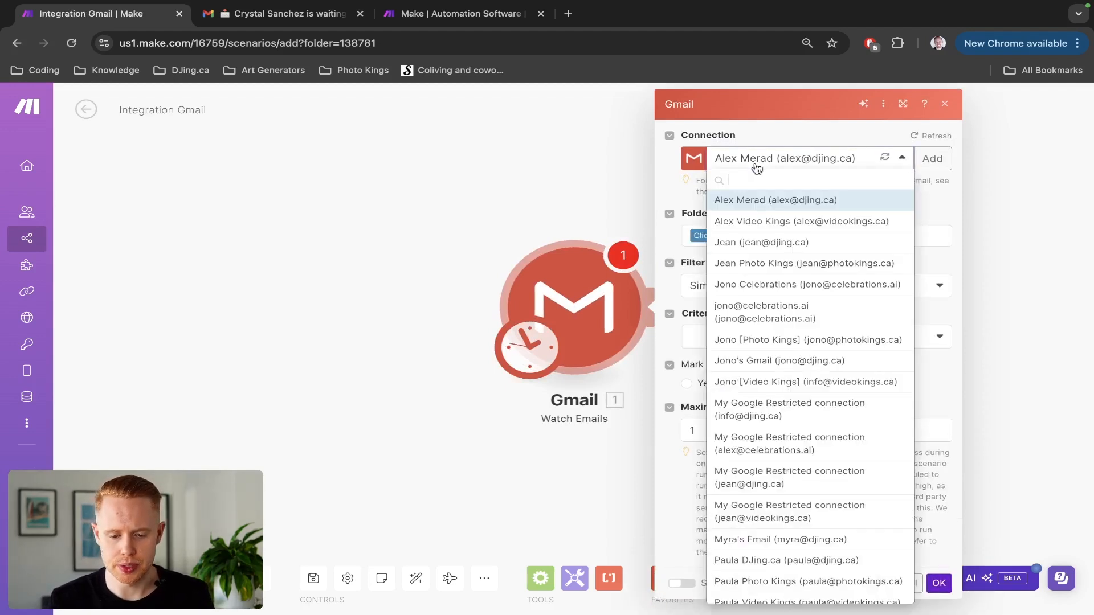
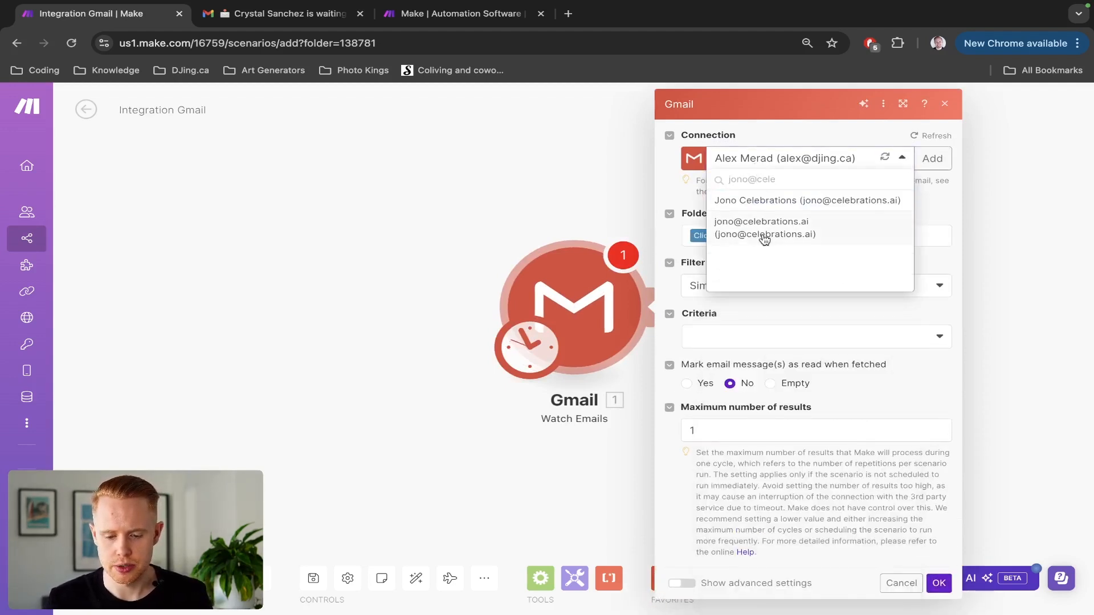
pyautogui.click(764, 240)
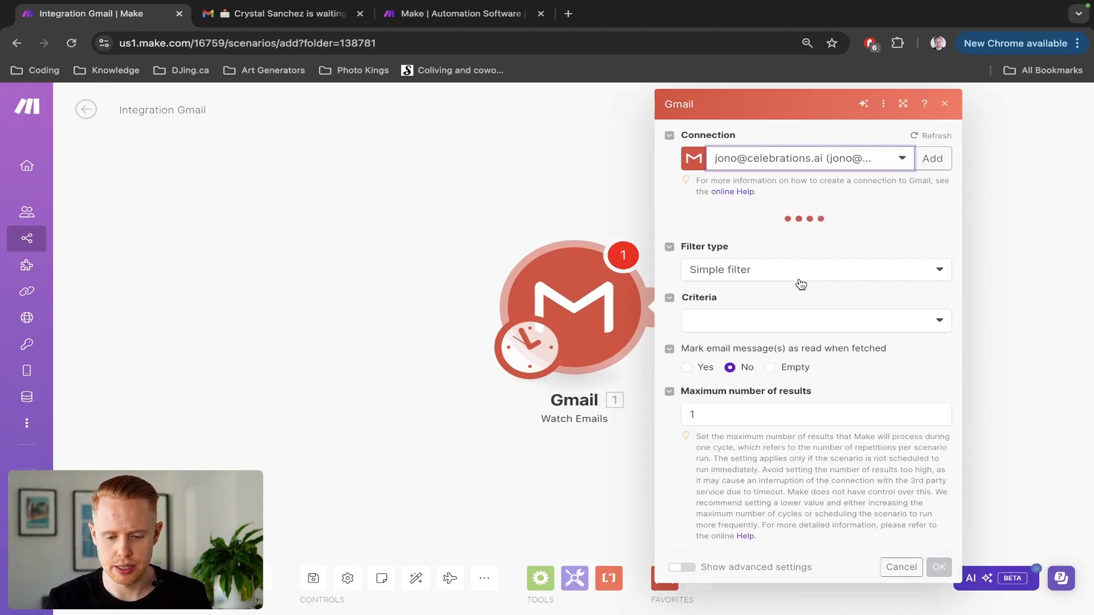
# Set the filter type to Gmail filter and paste the enquiry email's subject as the query.
pyautogui.hotkey('ctrl', 'Tab')
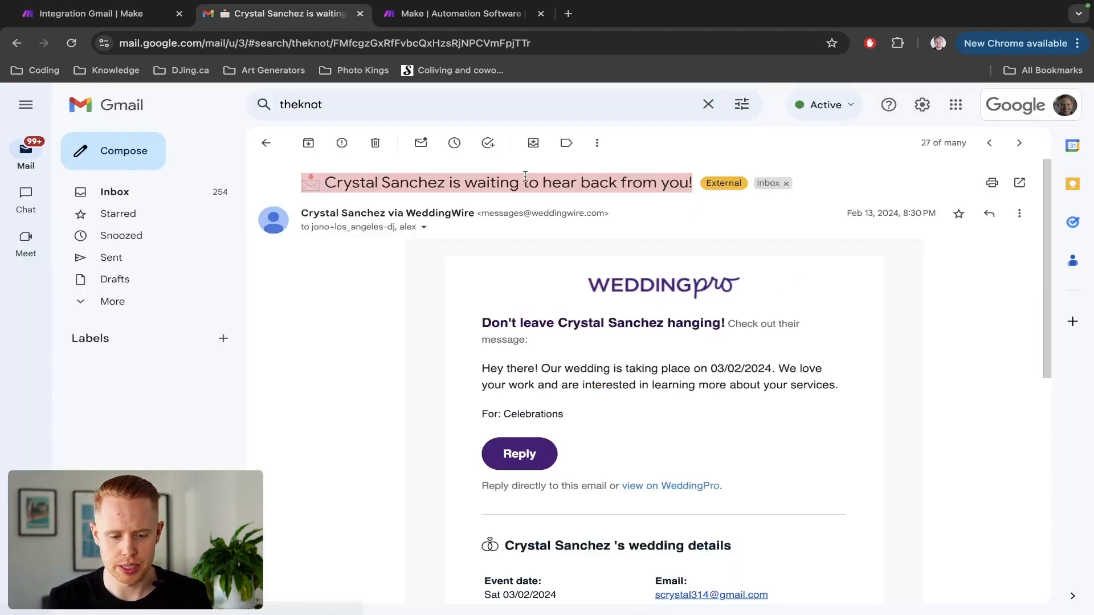
pyautogui.hotkey('ctrl', 'shift', 'Tab')
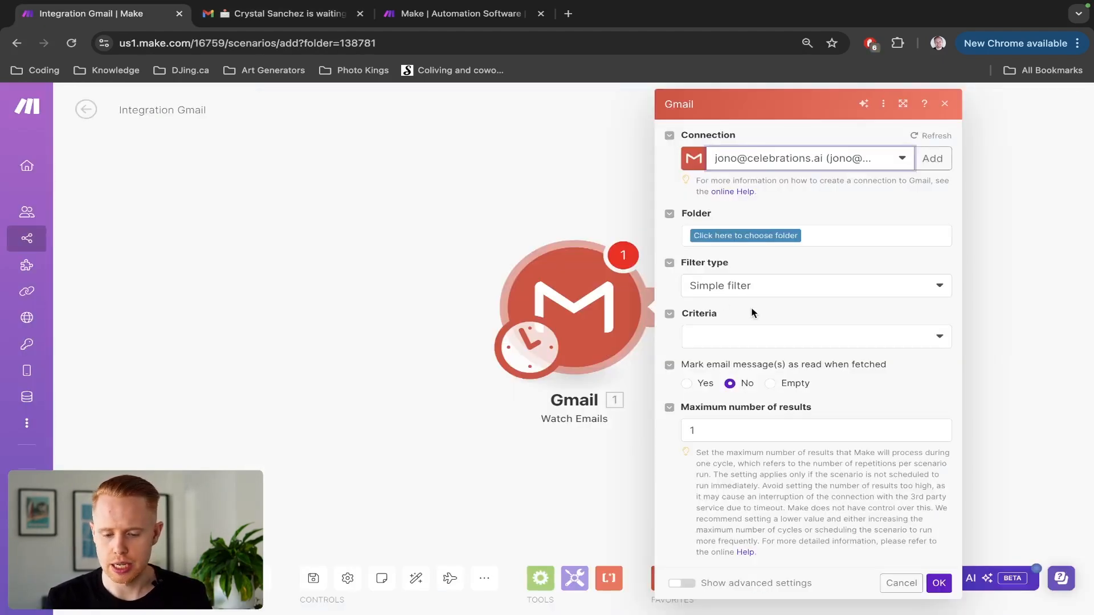
pyautogui.hotkey('ctrl', 'Tab')
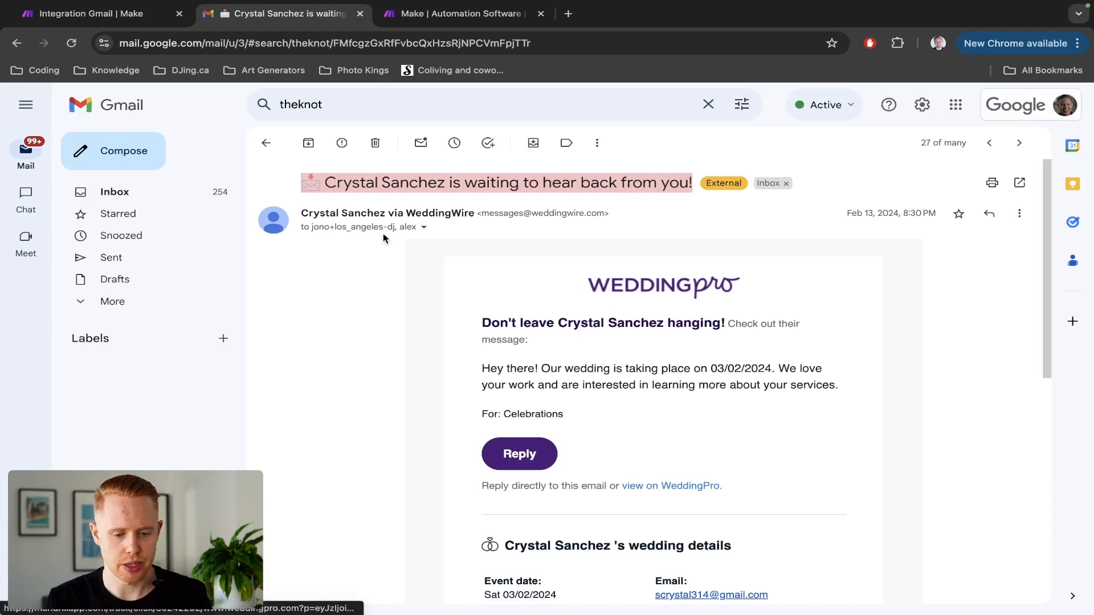
pyautogui.hotkey('ctrl', 'shift', 'Tab')
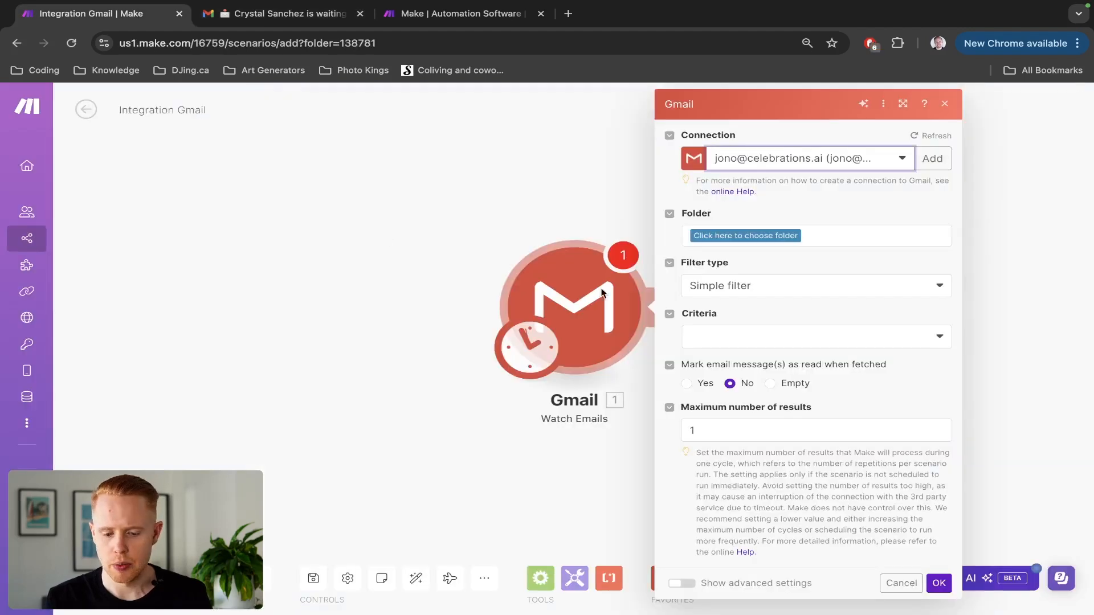
pyautogui.click(731, 295)
pyautogui.click(737, 331)
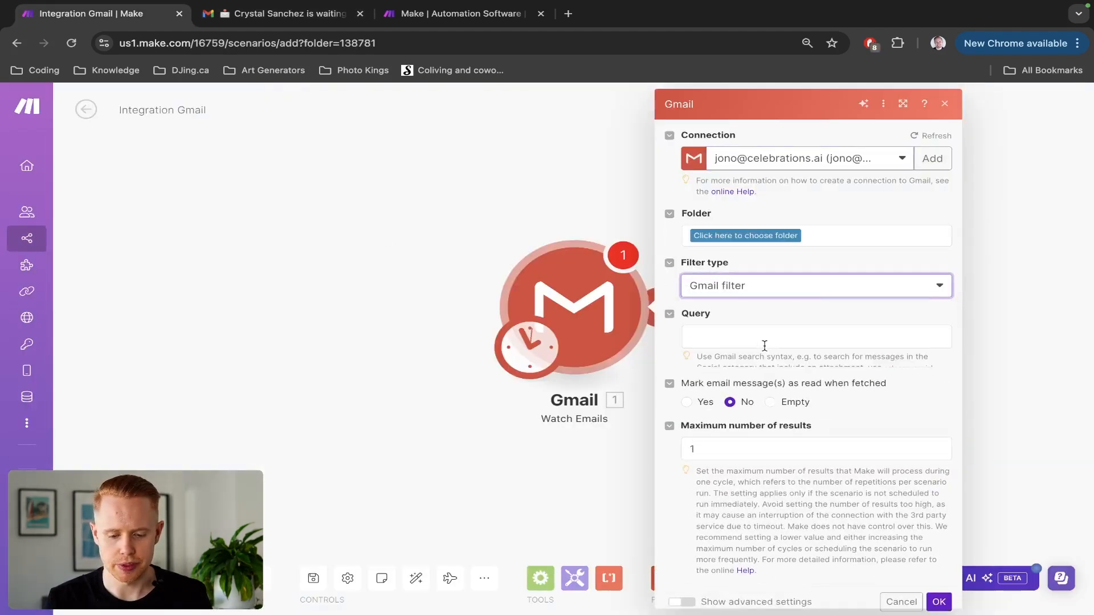
pyautogui.click(760, 338)
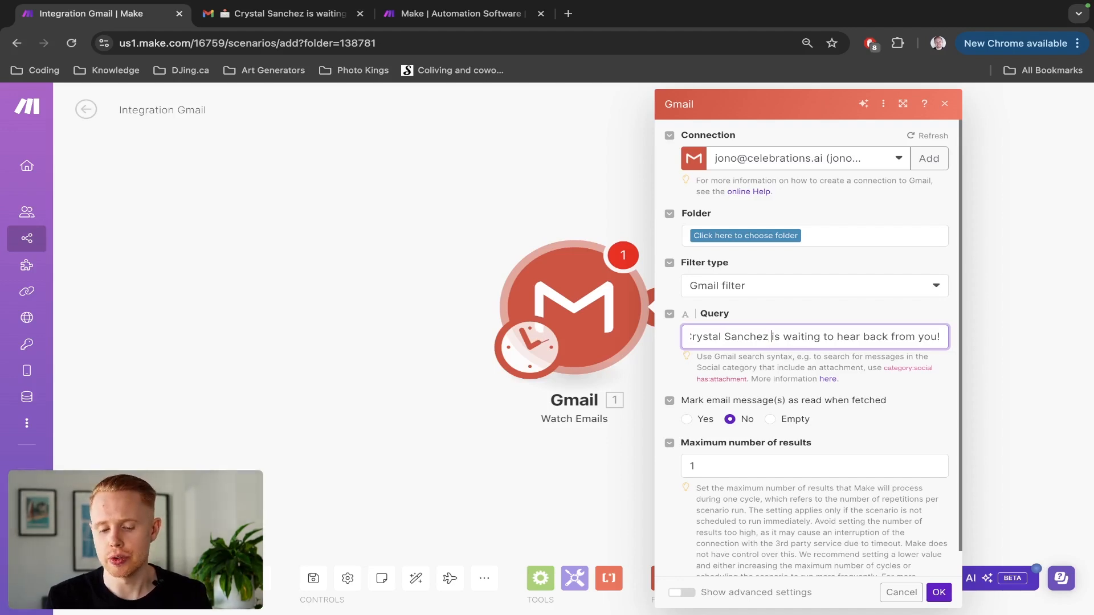
pyautogui.press('super+shift+Left')
pyautogui.press('BackSpace')
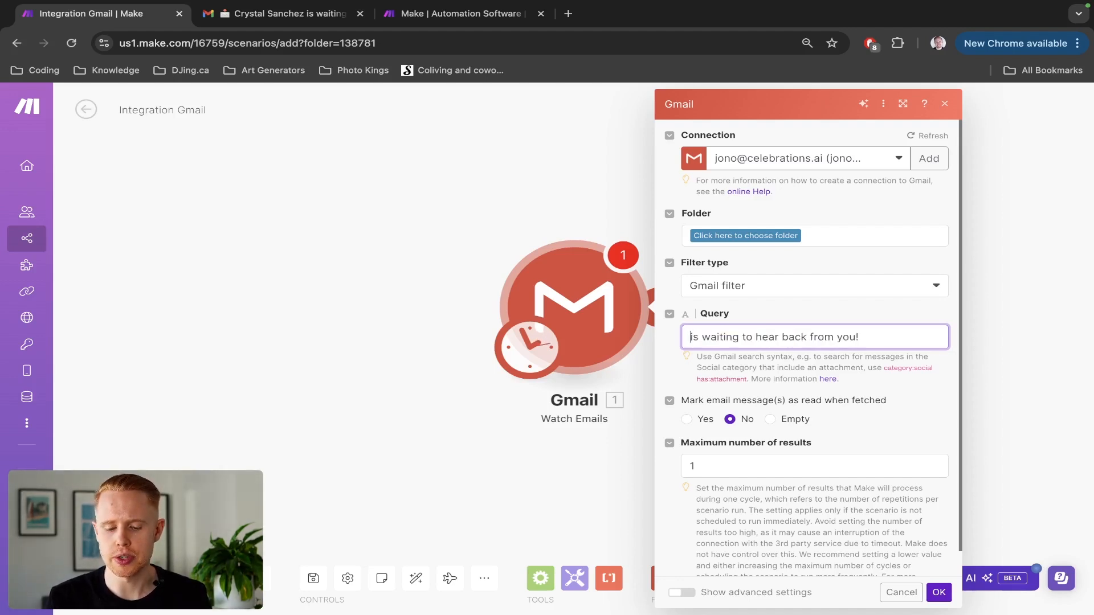
pyautogui.press('super+z')
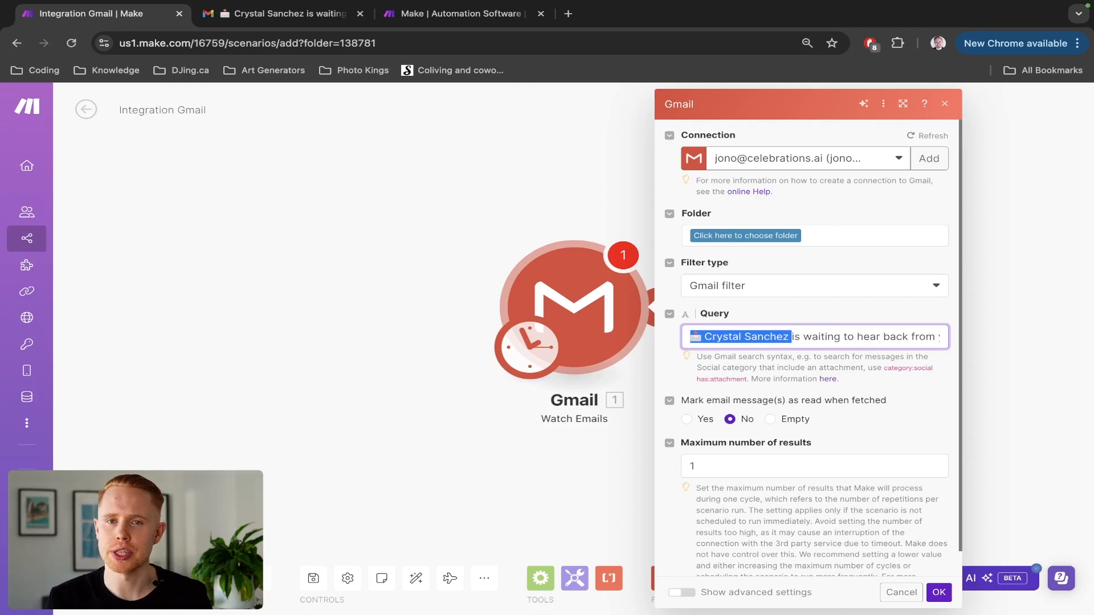
# Set the watched folder to INBOX, keeping maximum results at 1, and save the trigger.
pyautogui.scroll(-2, 846, 411)
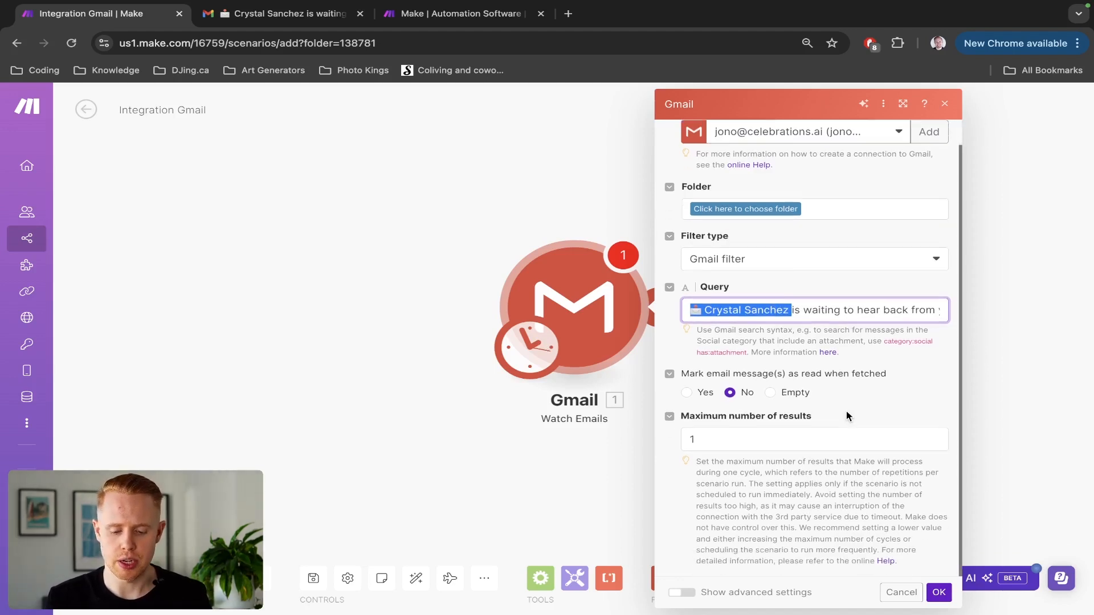
pyautogui.click(938, 593)
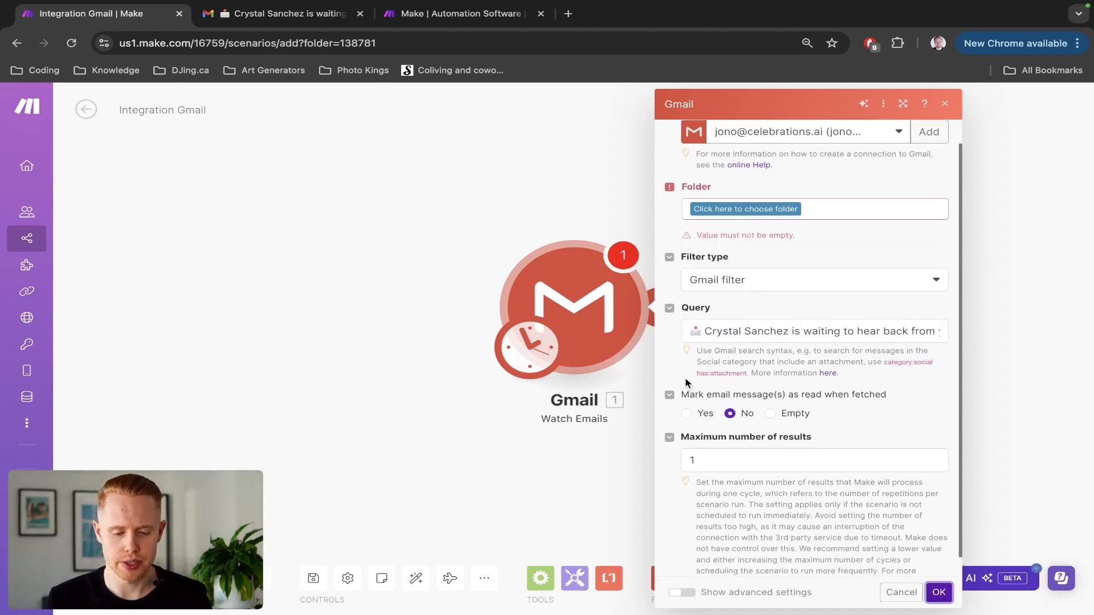
pyautogui.click(765, 217)
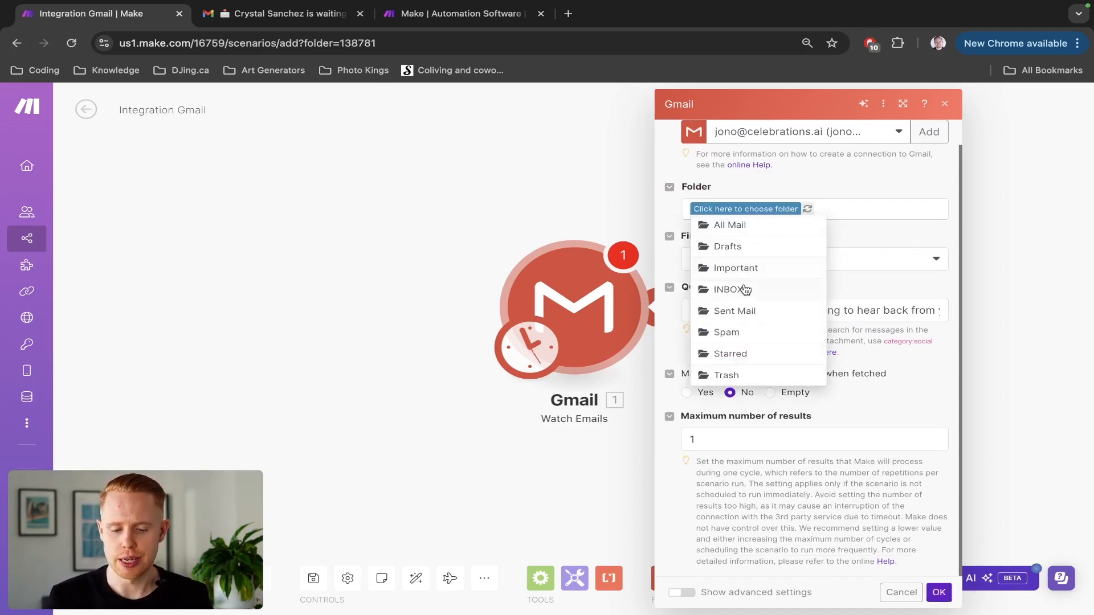
pyautogui.click(744, 289)
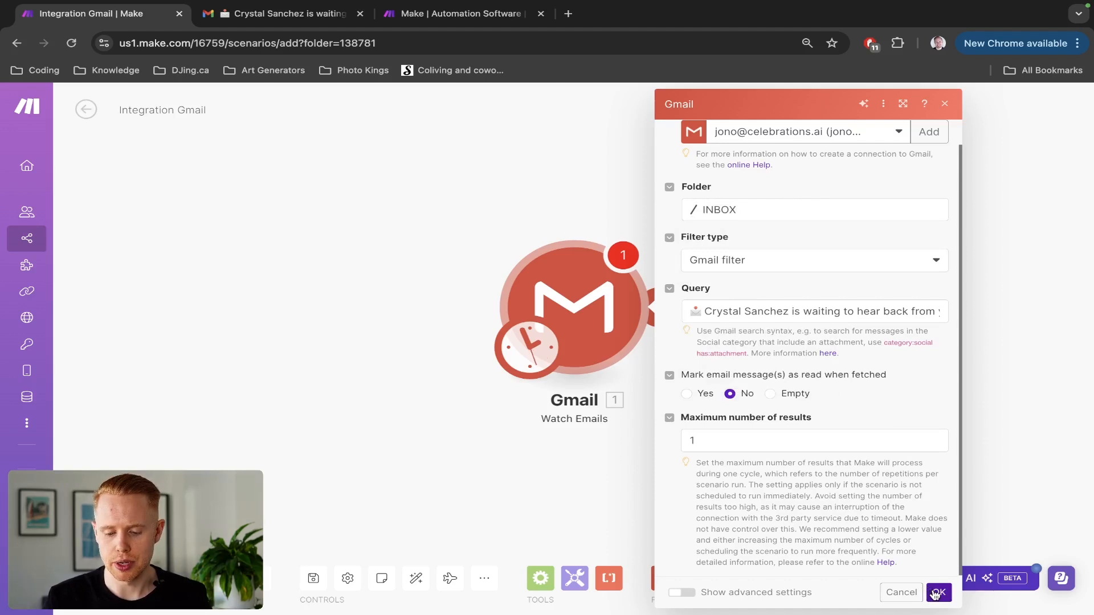
pyautogui.click(936, 593)
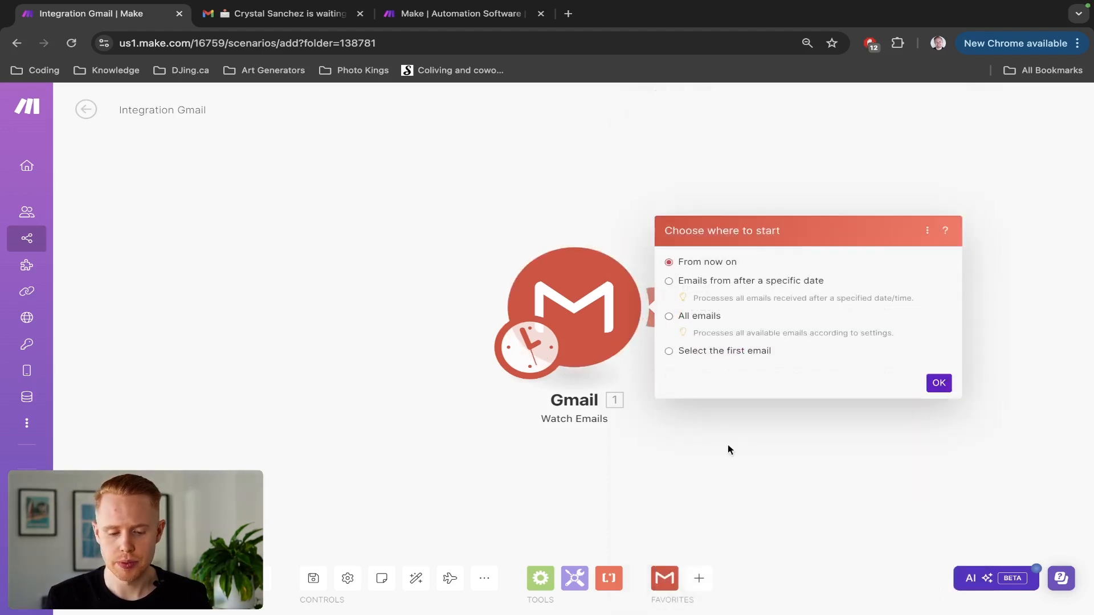
# Start the trigger from the chosen enquiry email and add a Text parser module after Gmail.
pyautogui.click(670, 350)
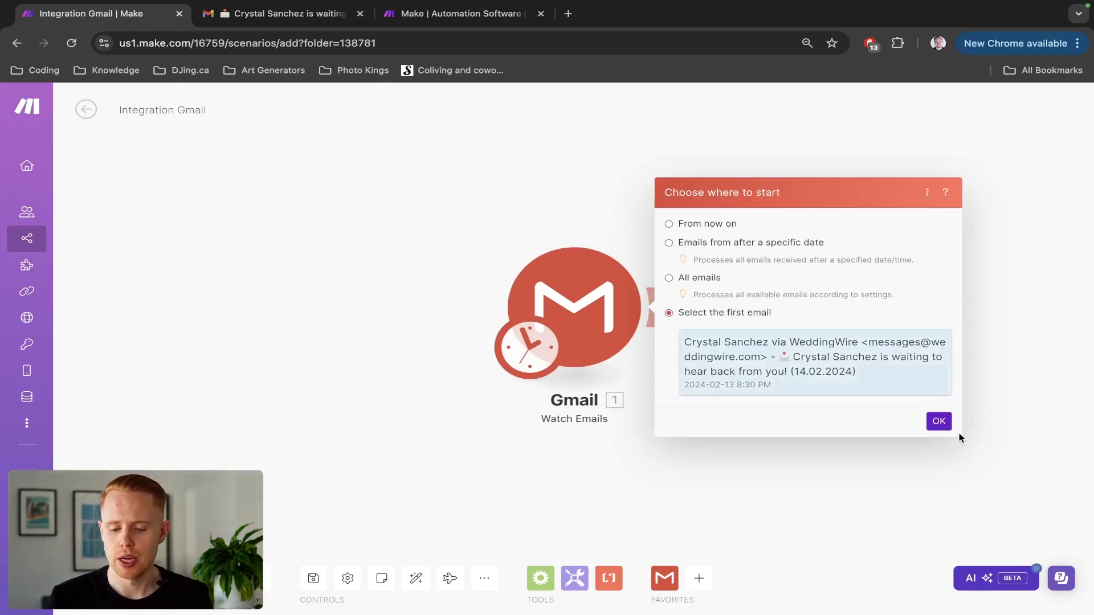
pyautogui.click(939, 422)
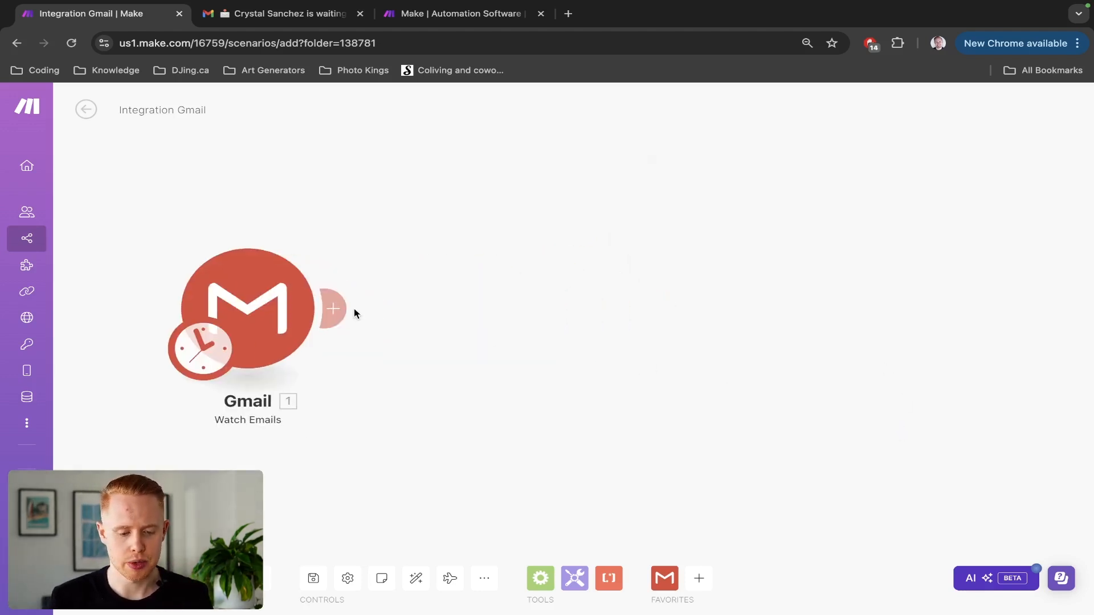
pyautogui.click(353, 309)
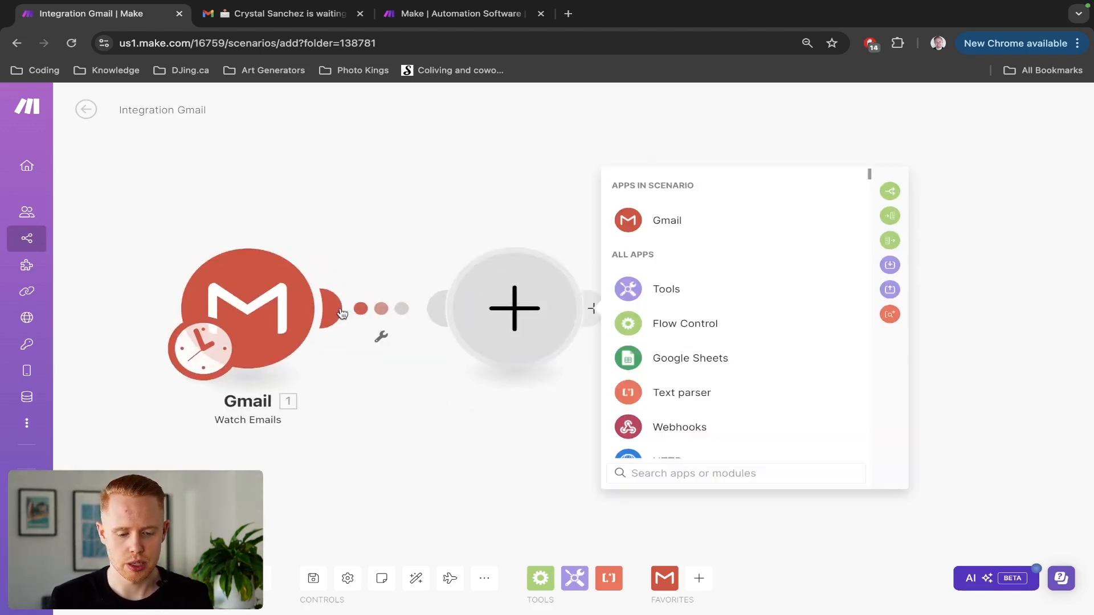
pyautogui.click(767, 407)
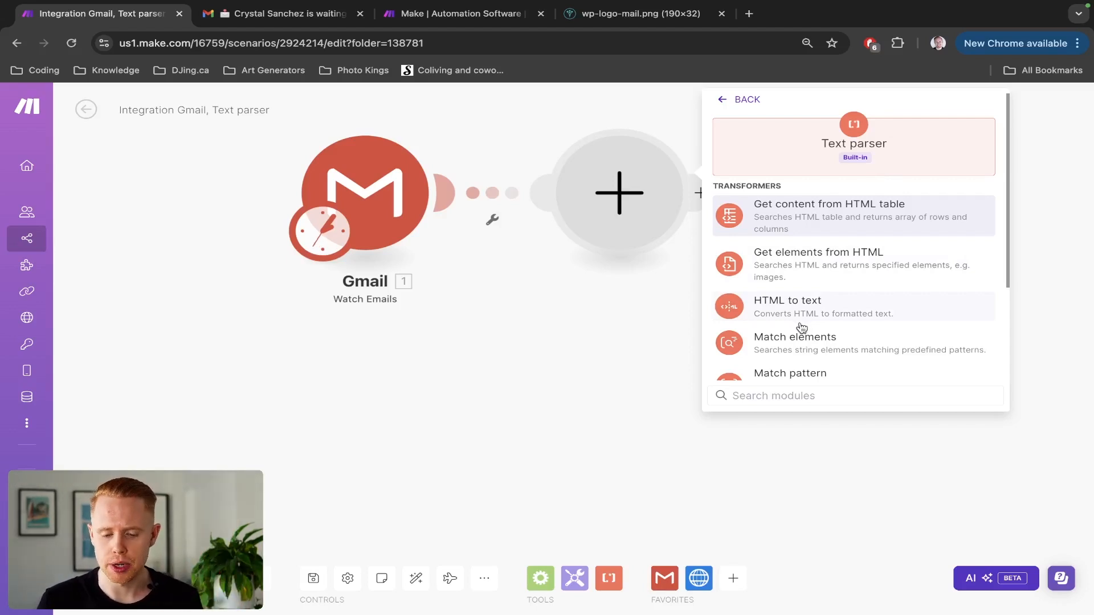
pyautogui.scroll(-1, 802, 328)
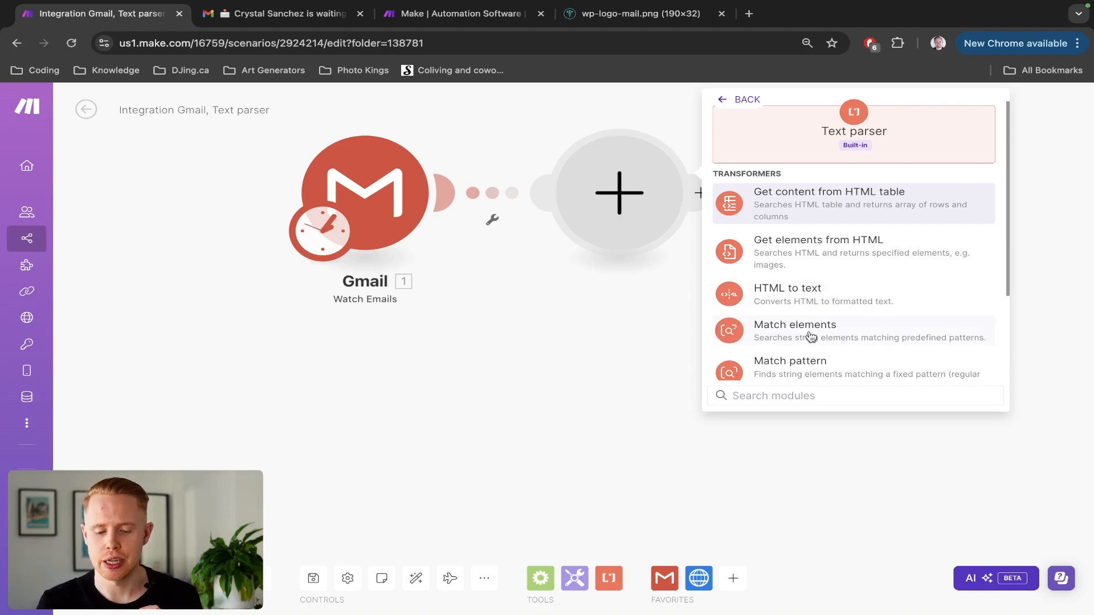
pyautogui.scroll(-1, 811, 337)
# Add Match elements with the Email pattern, mapping Gmail's Text content into the Text field.
pyautogui.click(811, 326)
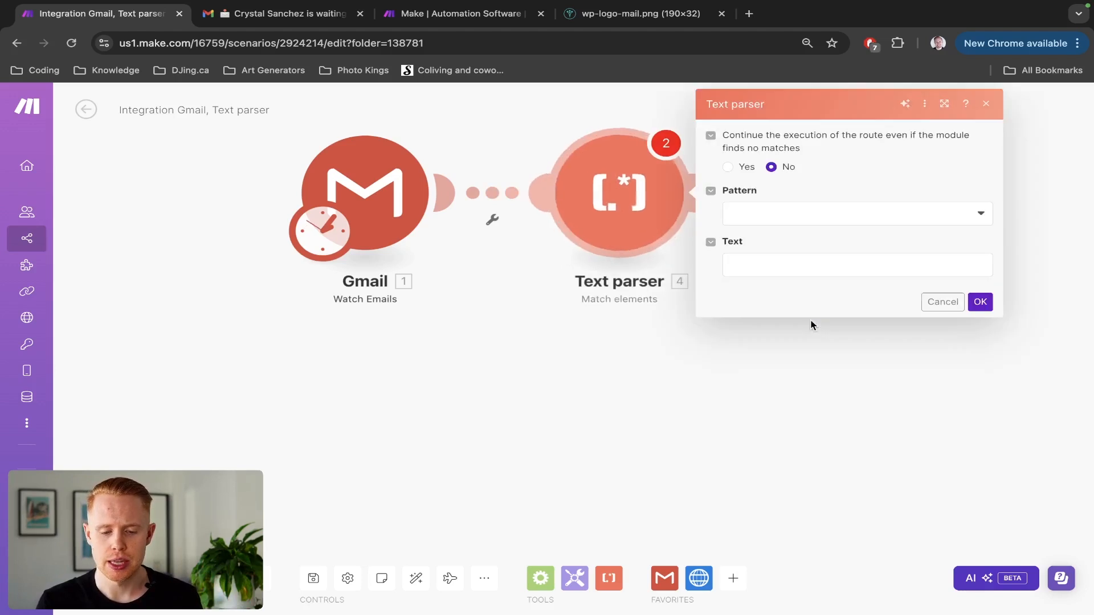
pyautogui.click(748, 223)
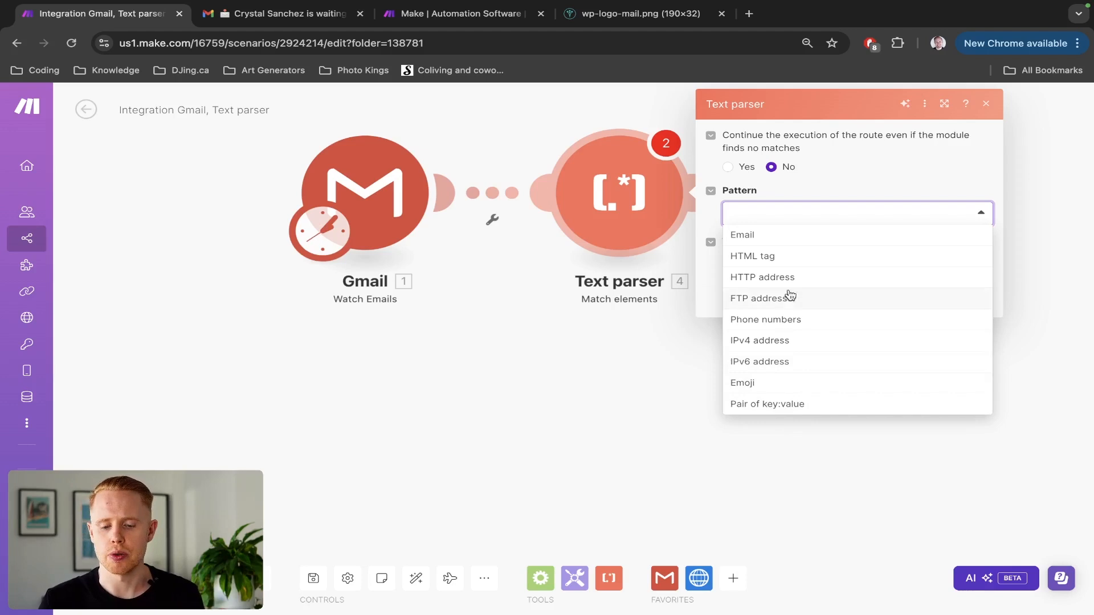
pyautogui.click(768, 241)
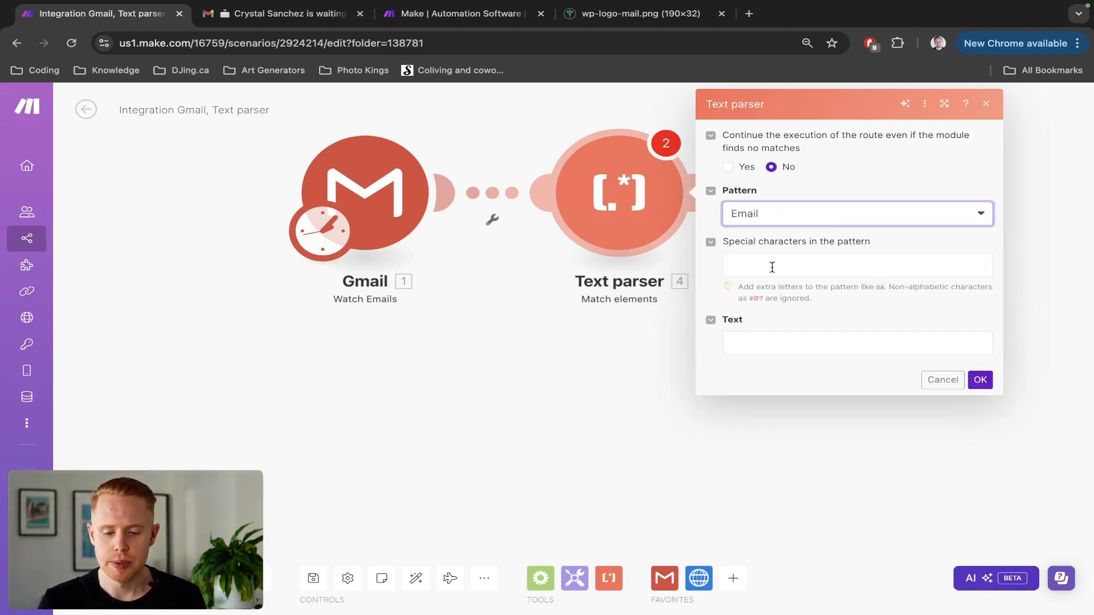
pyautogui.click(786, 346)
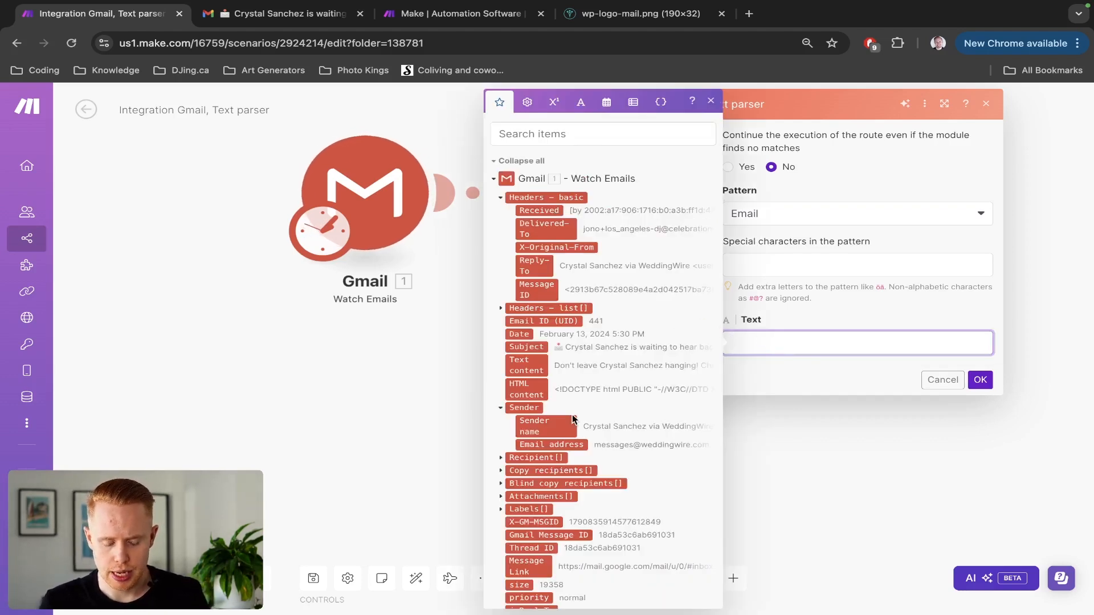
pyautogui.scroll(-1, 572, 414)
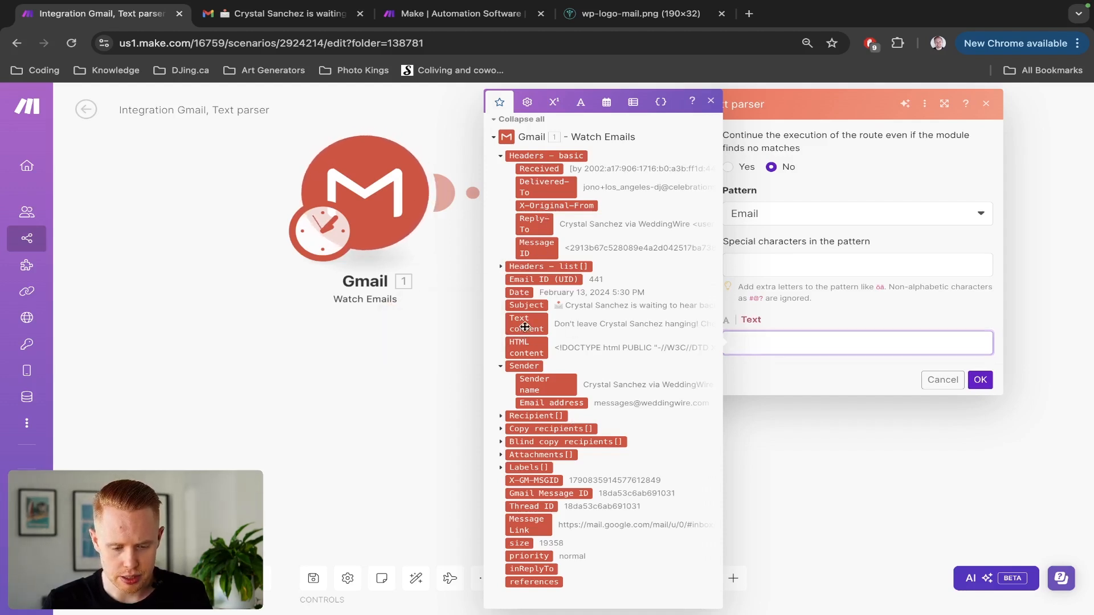
pyautogui.moveTo(524, 327); pyautogui.dragTo(758, 343)
pyautogui.click(980, 380)
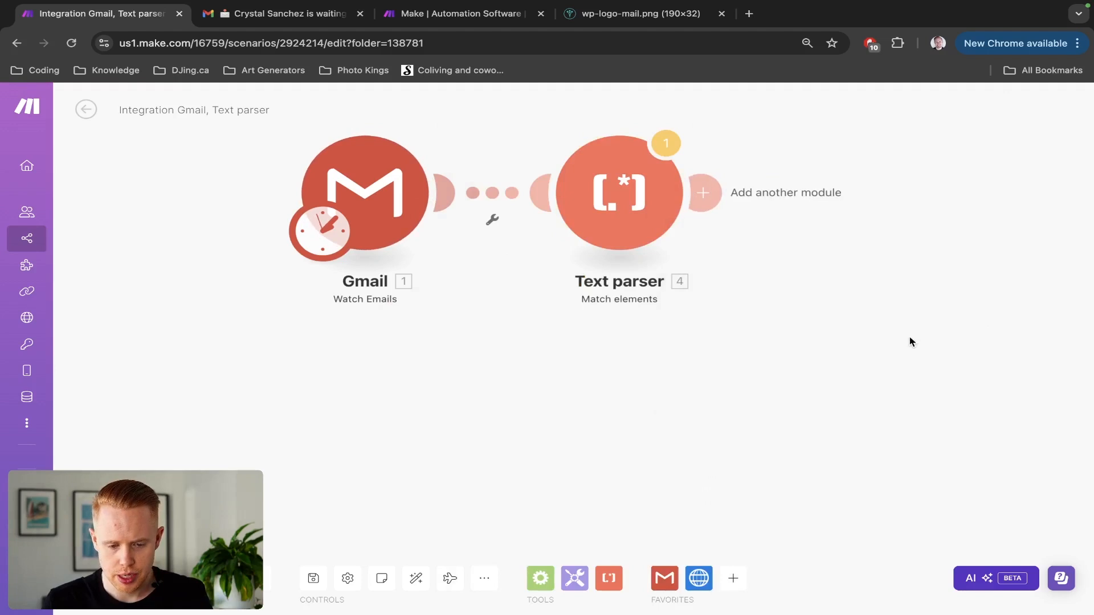
# Clone the Text parser and place the copy after the first, opening its Pattern list.
pyautogui.rightClick(651, 222)
pyautogui.click(721, 305)
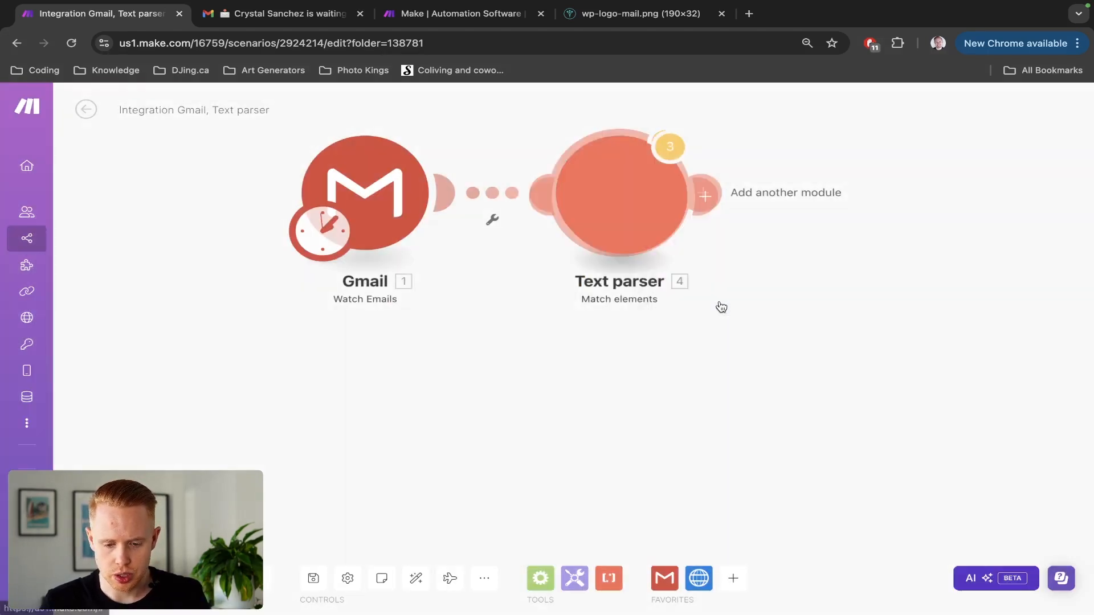
pyautogui.click(892, 191)
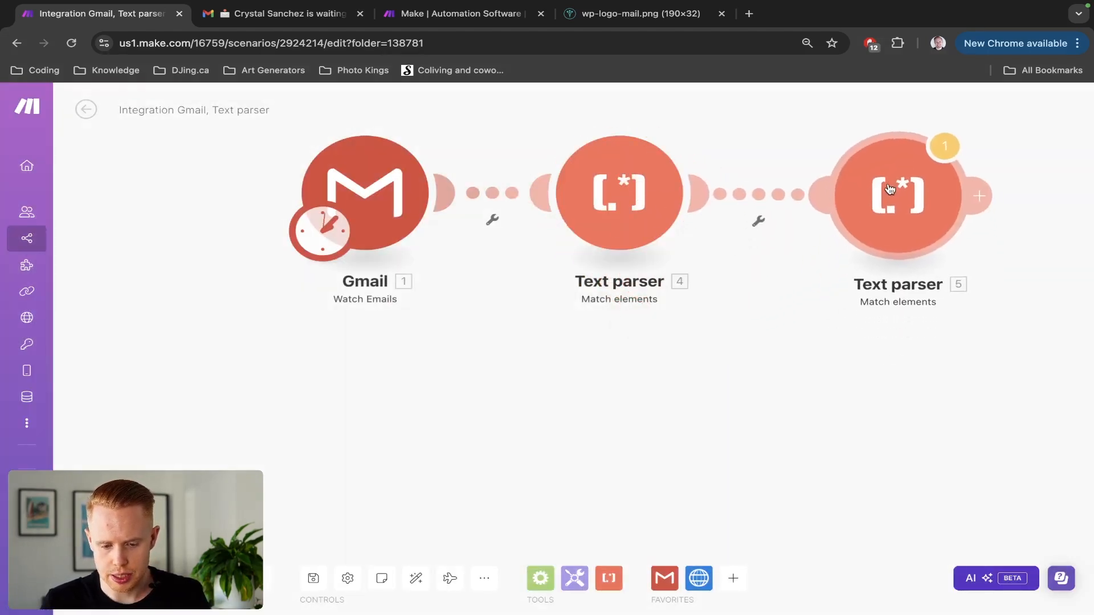
pyautogui.click(890, 191)
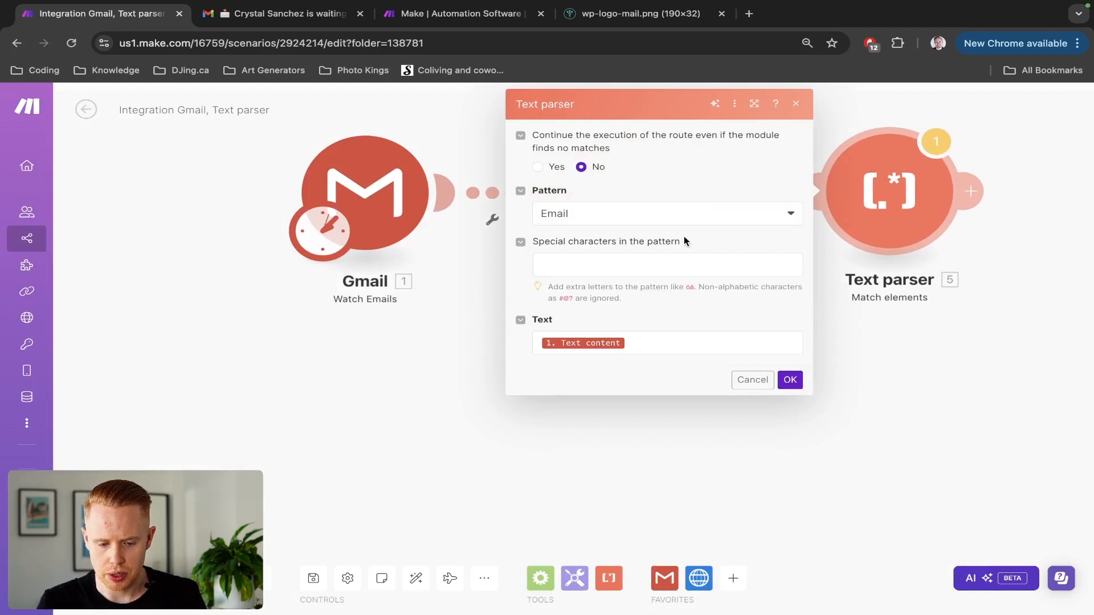
pyautogui.click(670, 221)
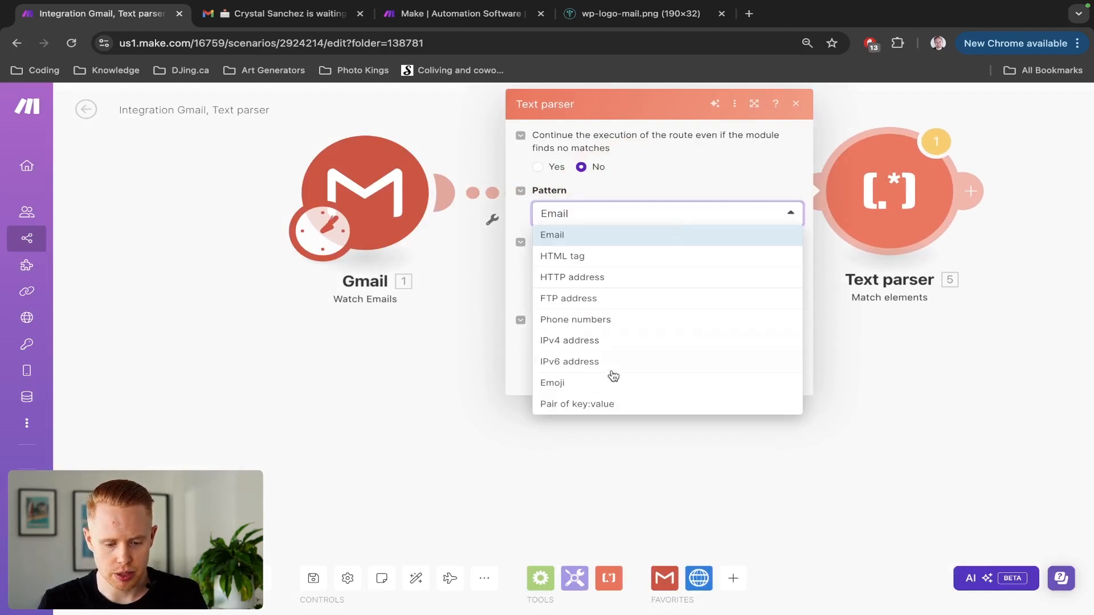
# Switch the second parser's pattern to Phone numbers and attempt a single run.
pyautogui.click(612, 321)
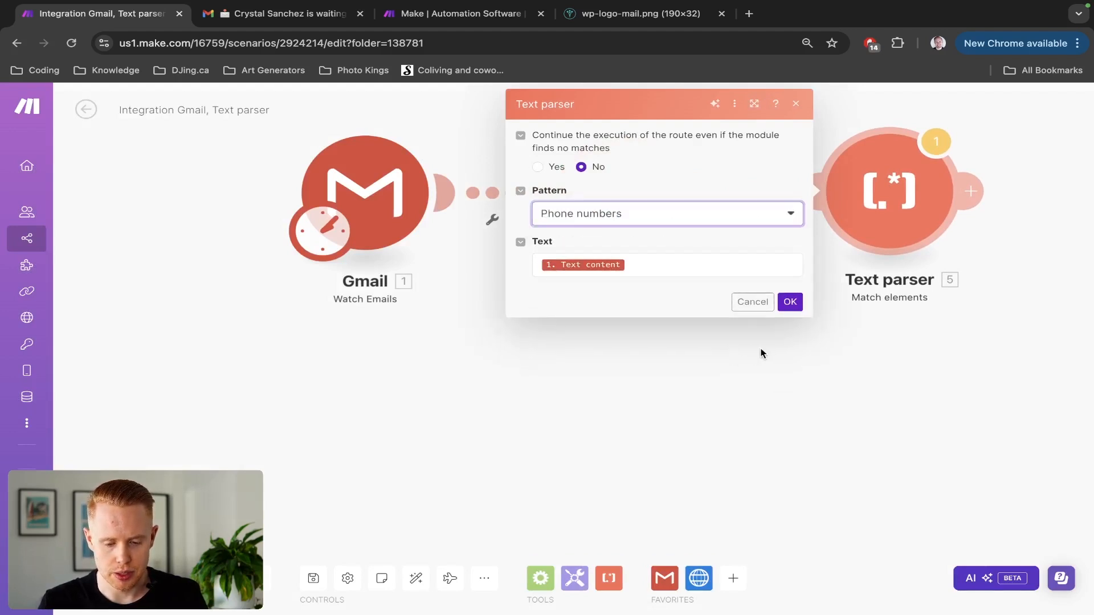
pyautogui.click(786, 312)
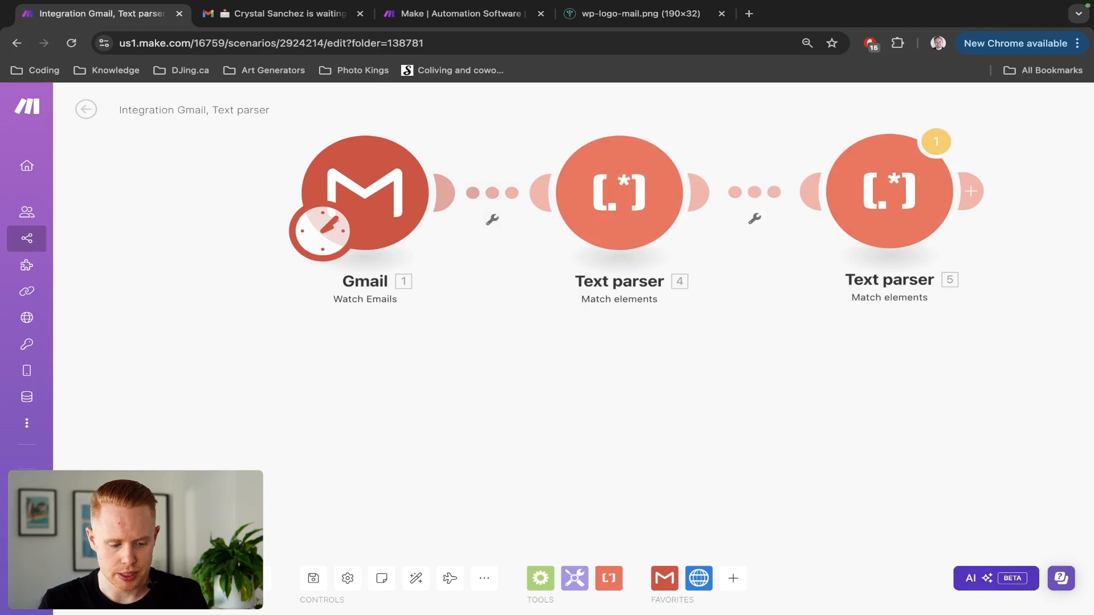
pyautogui.click(108, 578)
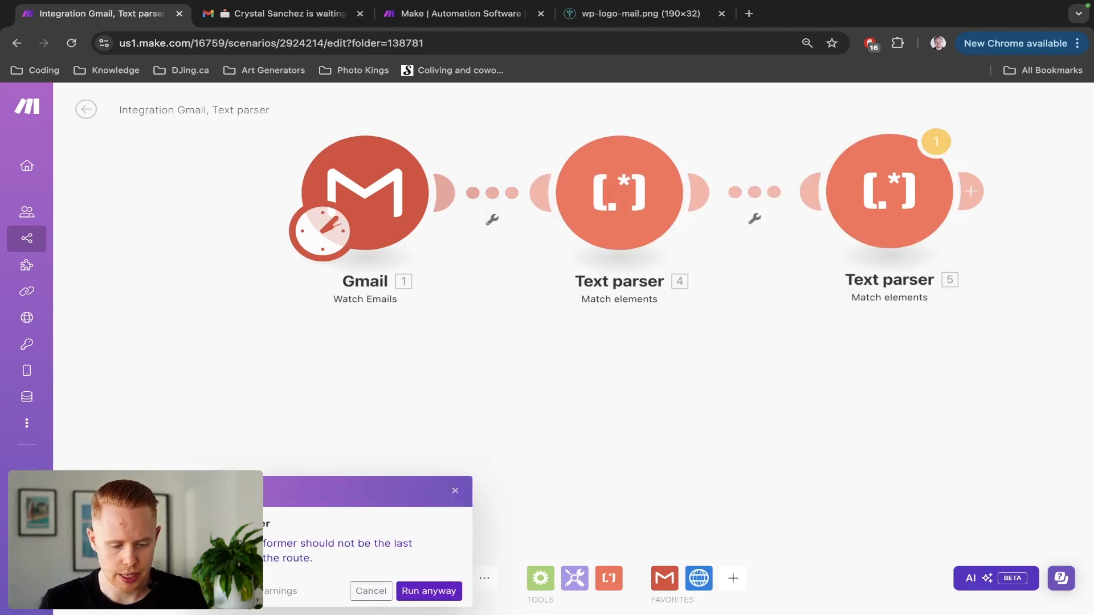
pyautogui.click(371, 591)
# Run the scenario starting from the chosen enquiry email.
pyautogui.rightClick(378, 171)
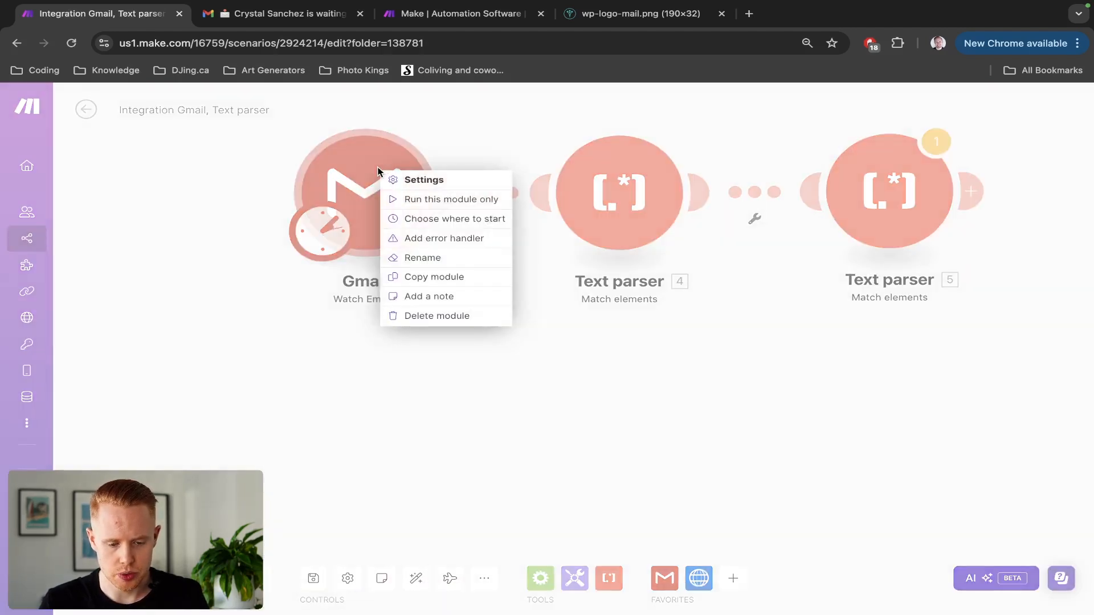
pyautogui.click(446, 220)
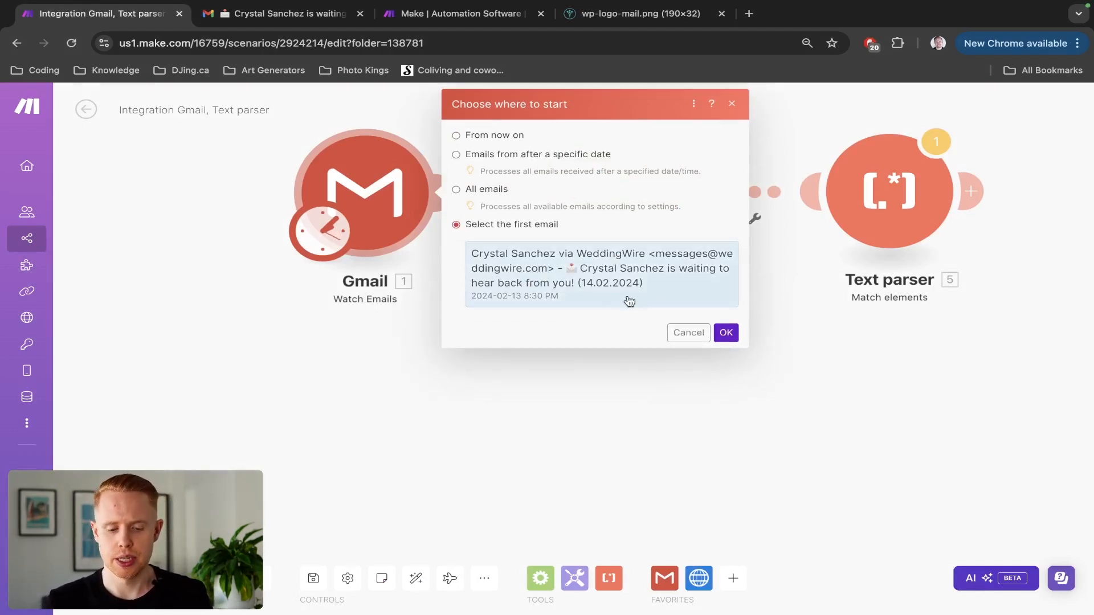
pyautogui.click(726, 332)
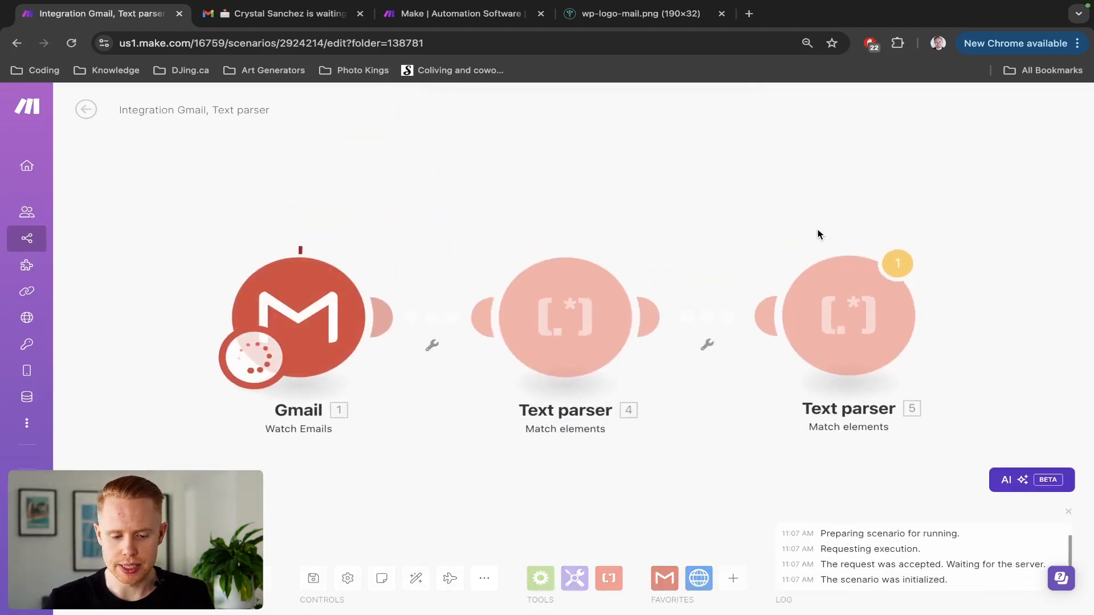
# Inspect the first parser's run output and select the matched email address.
pyautogui.moveTo(634, 172); pyautogui.dragTo(424, 147)
pyautogui.click(452, 218)
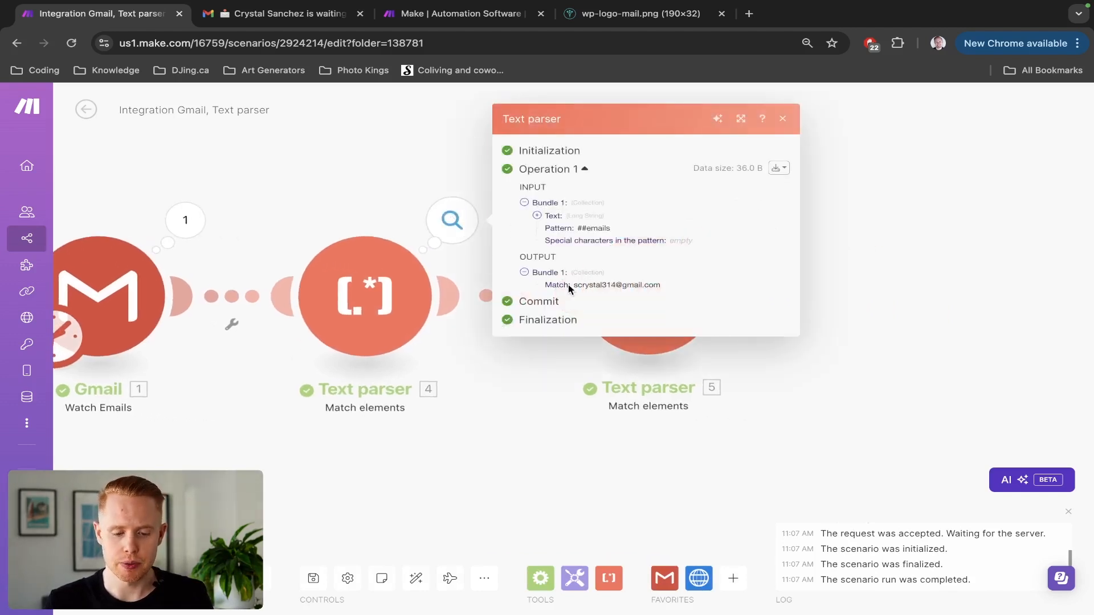
pyautogui.moveTo(574, 288); pyautogui.dragTo(661, 288)
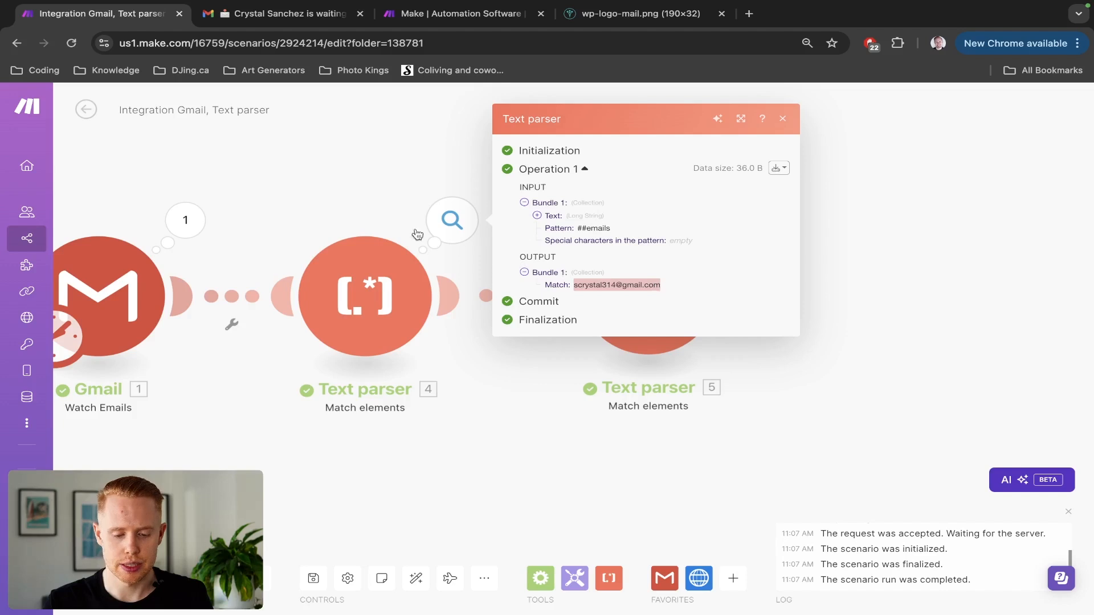
pyautogui.click(552, 336)
# Check both parsers' settings, then review the phone numbers in Text parser 5's output.
pyautogui.click(383, 310)
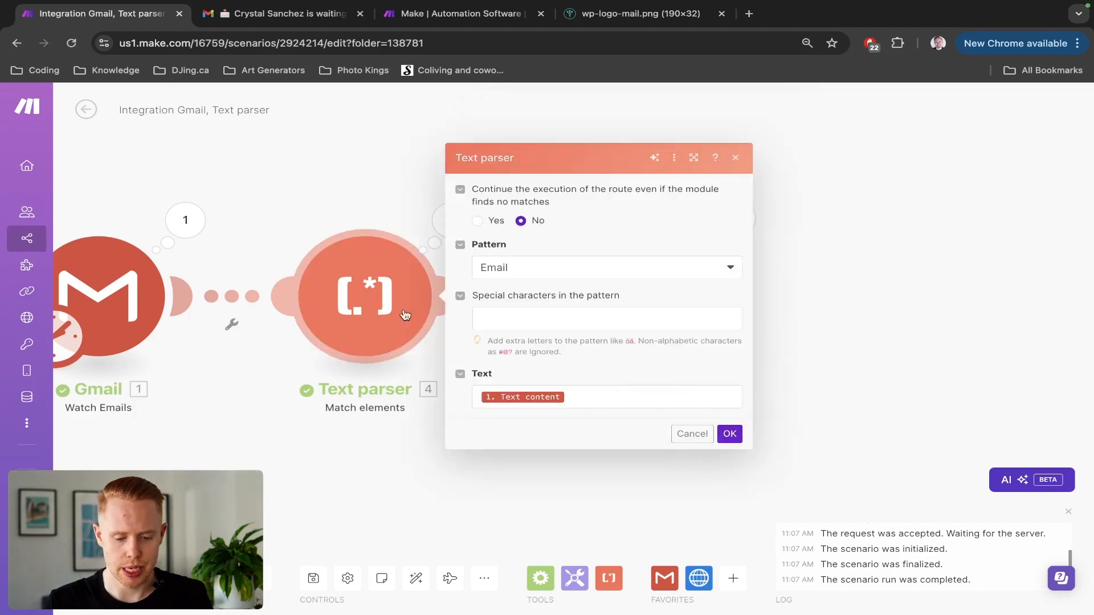
pyautogui.click(323, 216)
pyautogui.click(651, 303)
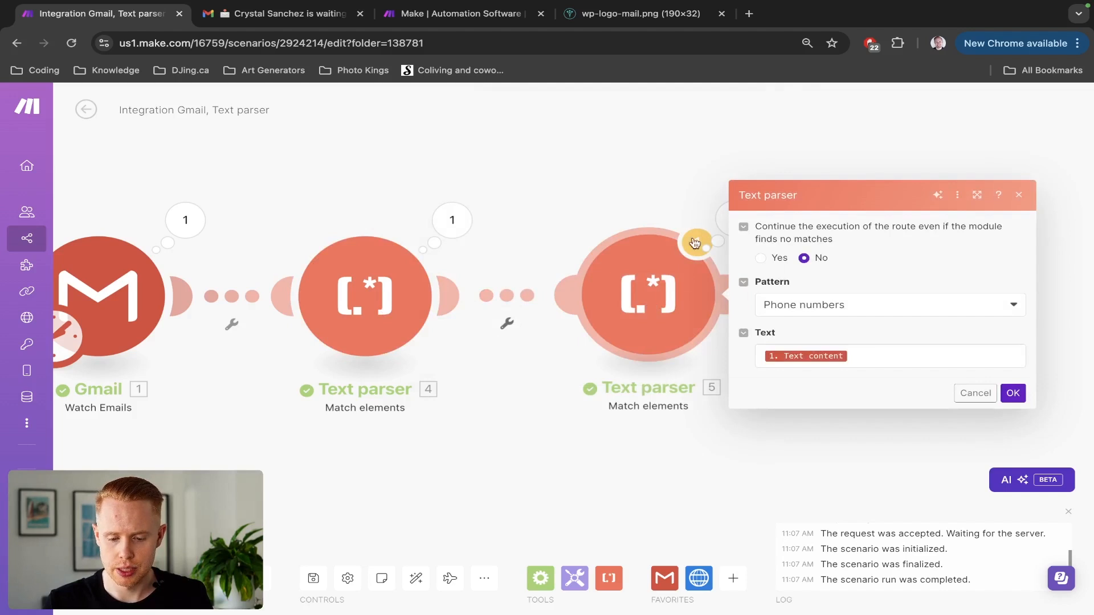
pyautogui.click(674, 204)
pyautogui.click(735, 220)
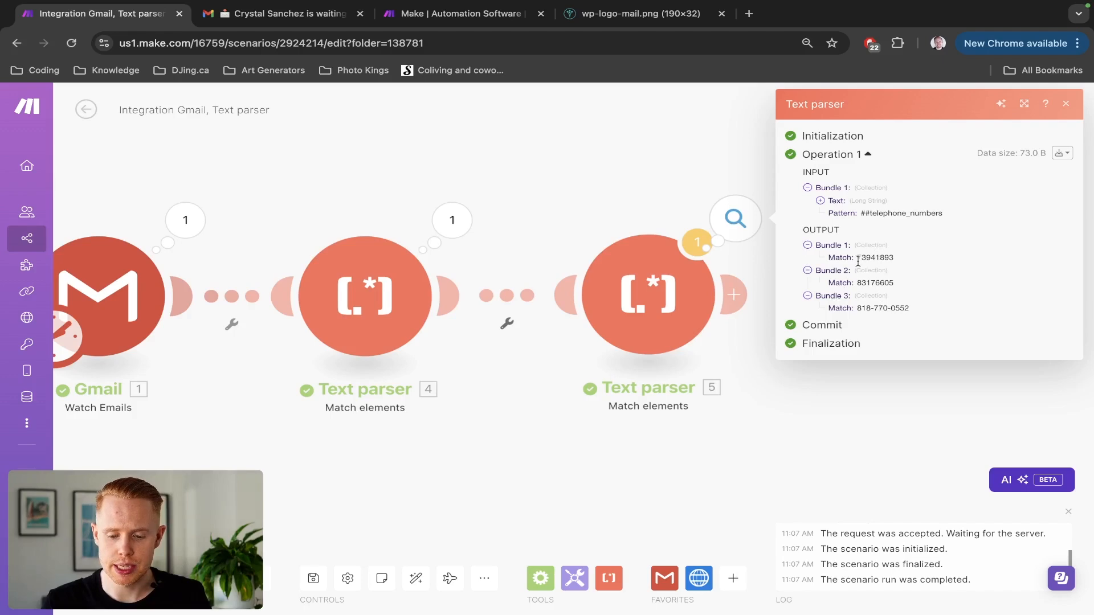
pyautogui.moveTo(857, 258); pyautogui.dragTo(897, 259)
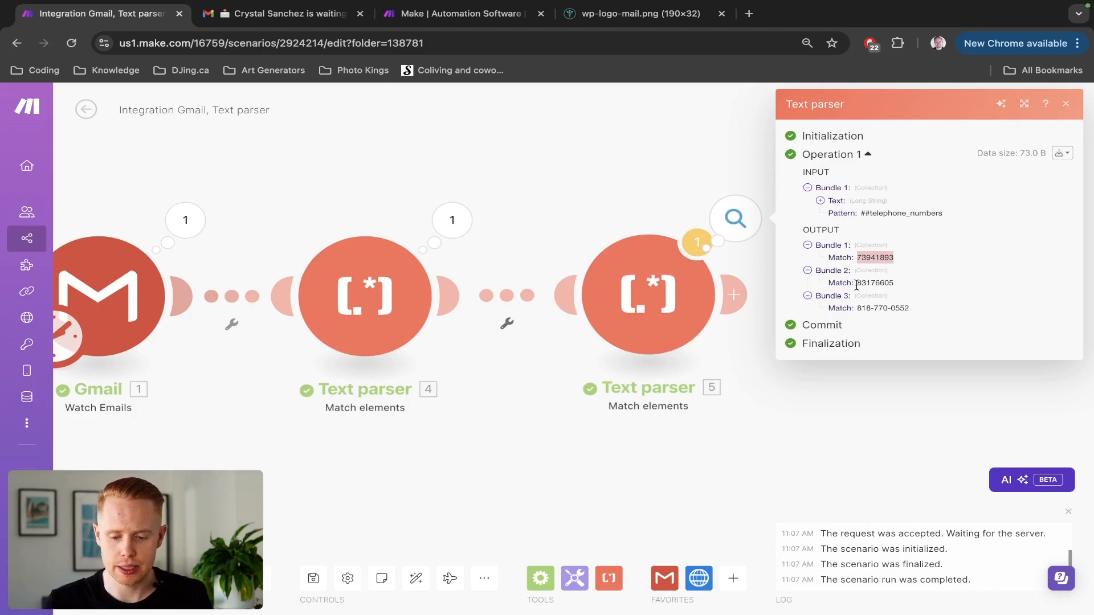
pyautogui.click(916, 290)
# Find and select the phone number in the email's wedding details, then return to Make.
pyautogui.hotkey('ctrl', 'Tab')
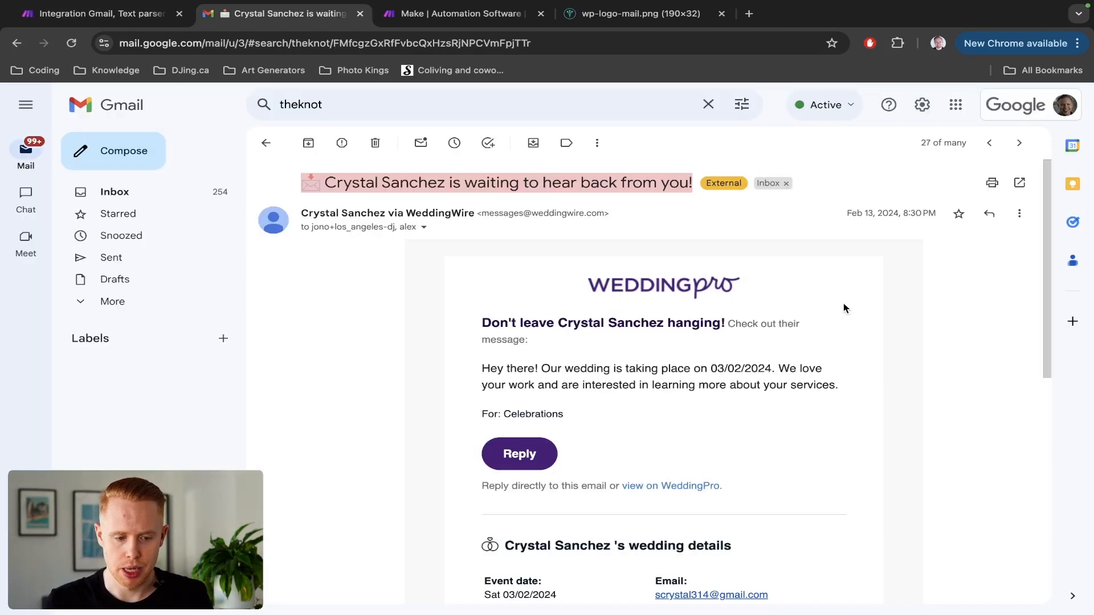
pyautogui.scroll(-5, 741, 362)
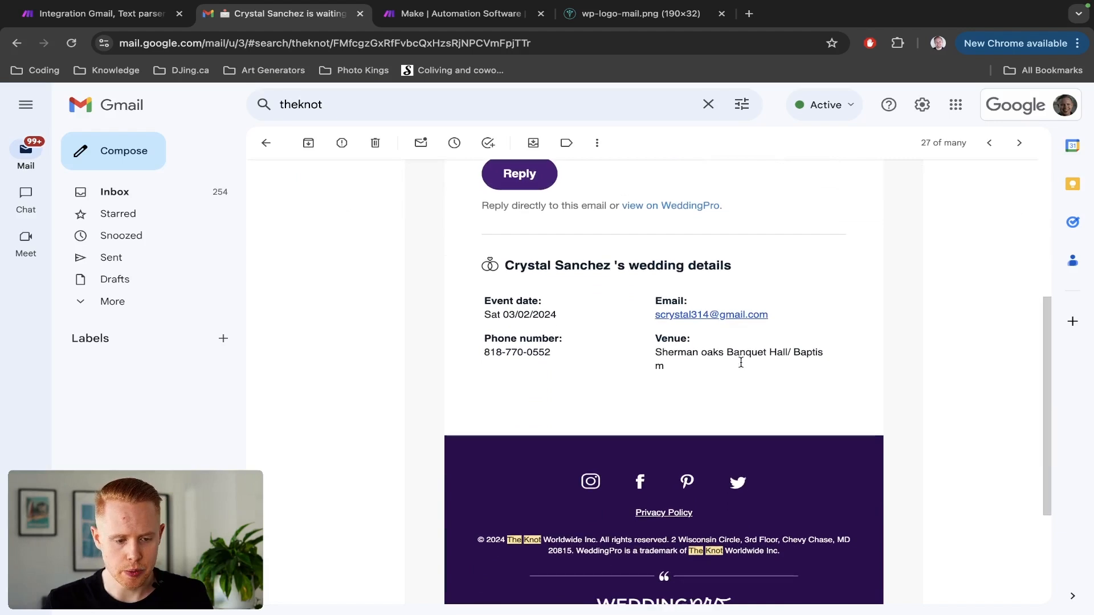
pyautogui.tripleClick(541, 354)
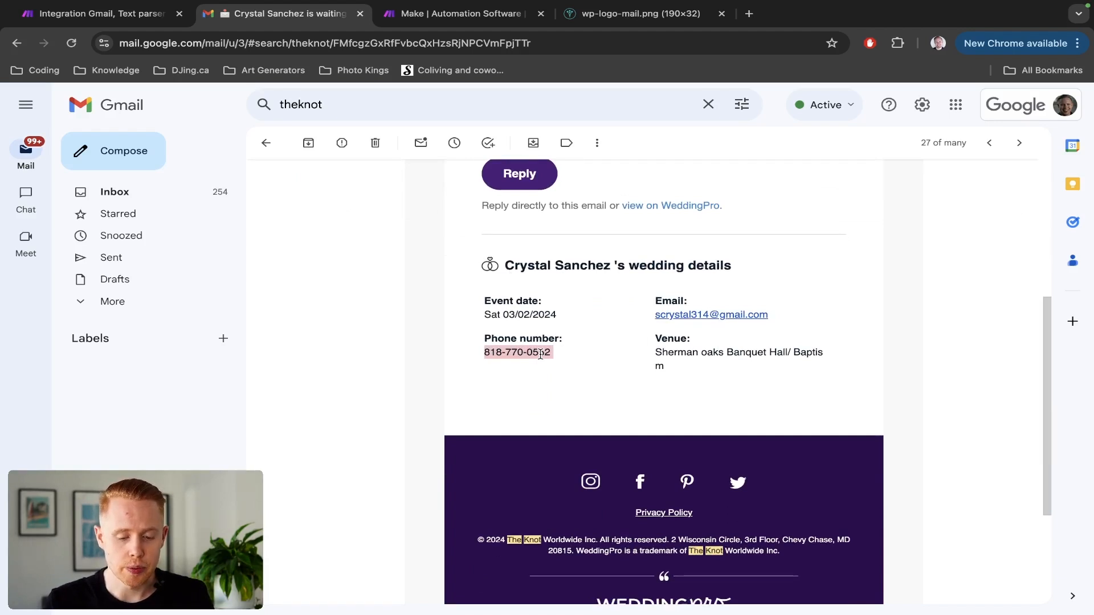
pyautogui.hotkey('ctrl', 'shift', 'Tab')
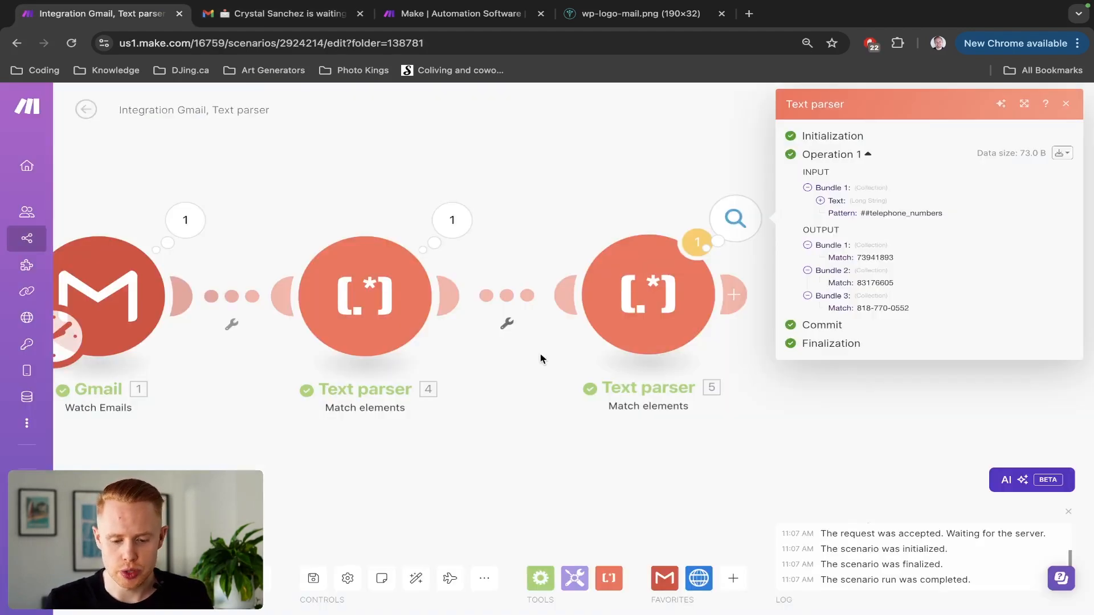
# Highlight the match values in the first and second output bundles.
pyautogui.tripleClick(874, 308)
pyautogui.doubleClick(875, 284)
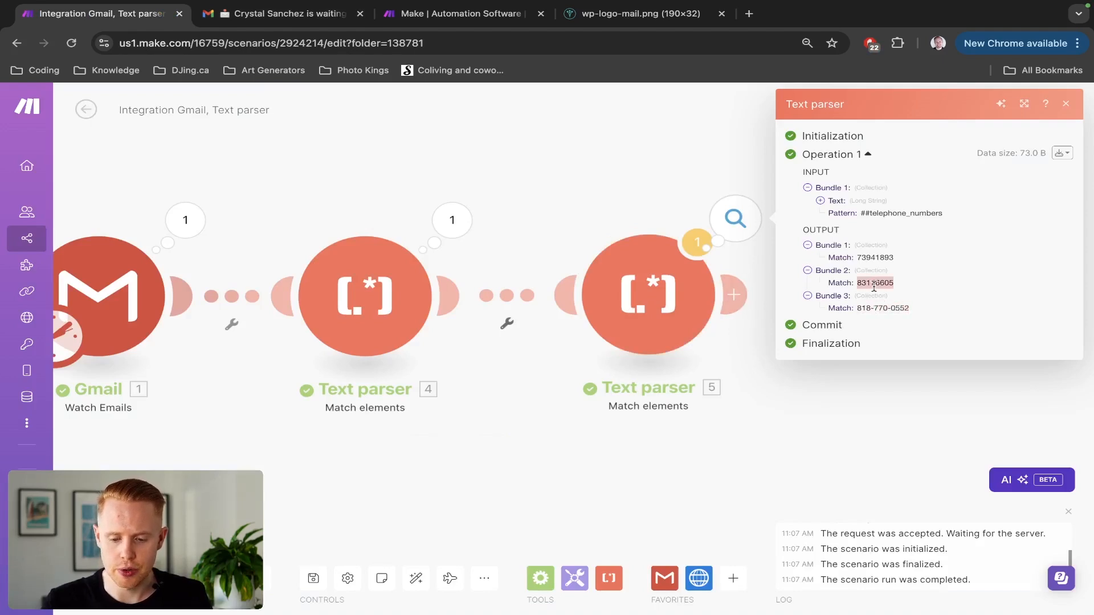
pyautogui.doubleClick(875, 258)
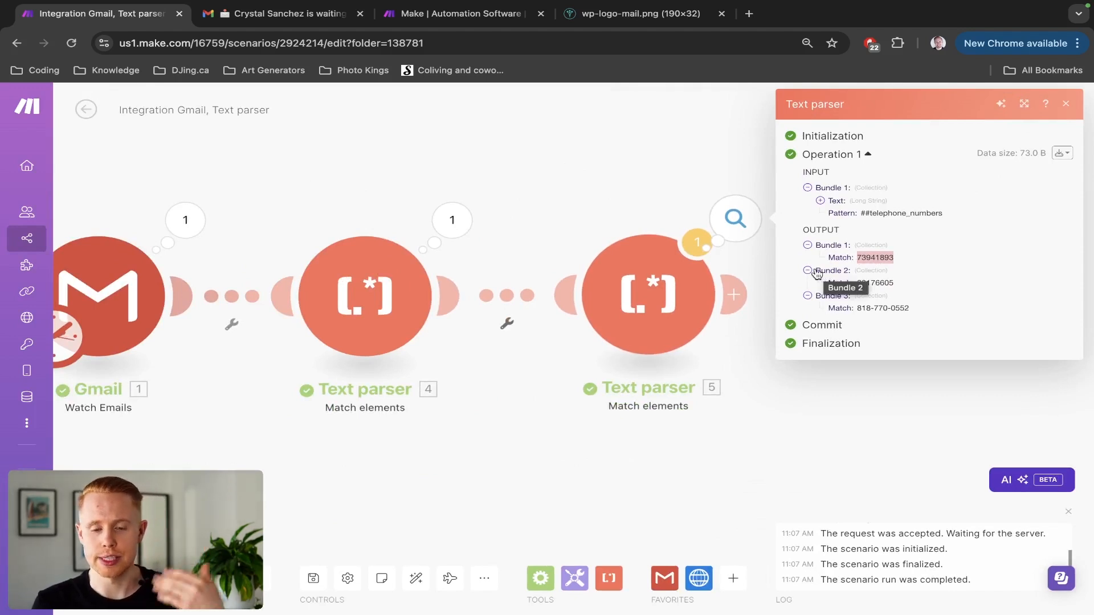
# Delete the Text parser 5 module and begin adding a module after Text parser 4.
pyautogui.rightClick(619, 295)
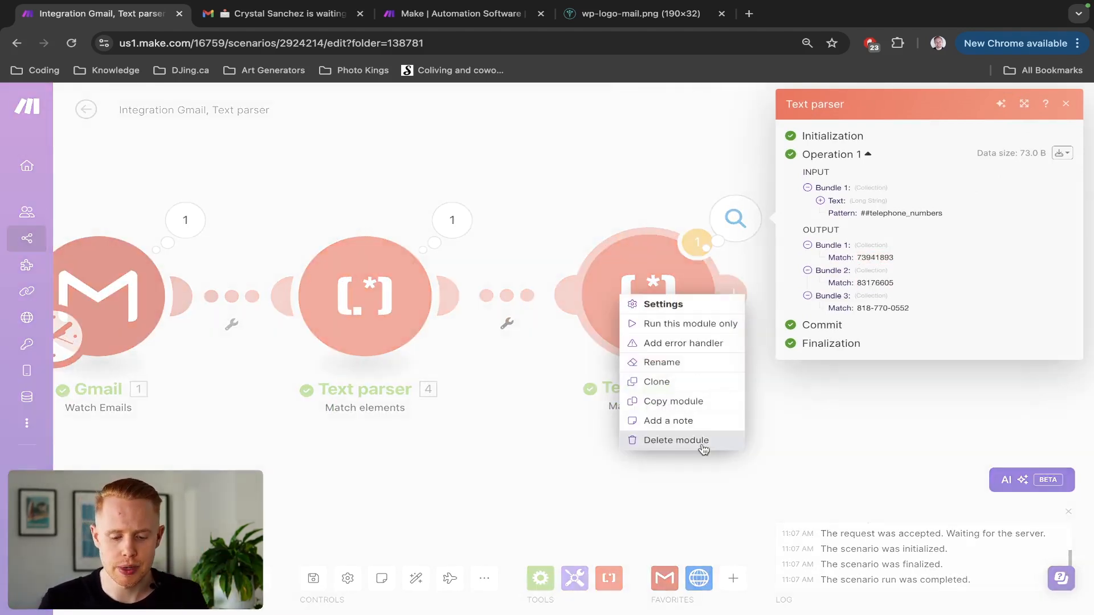
pyautogui.click(704, 440)
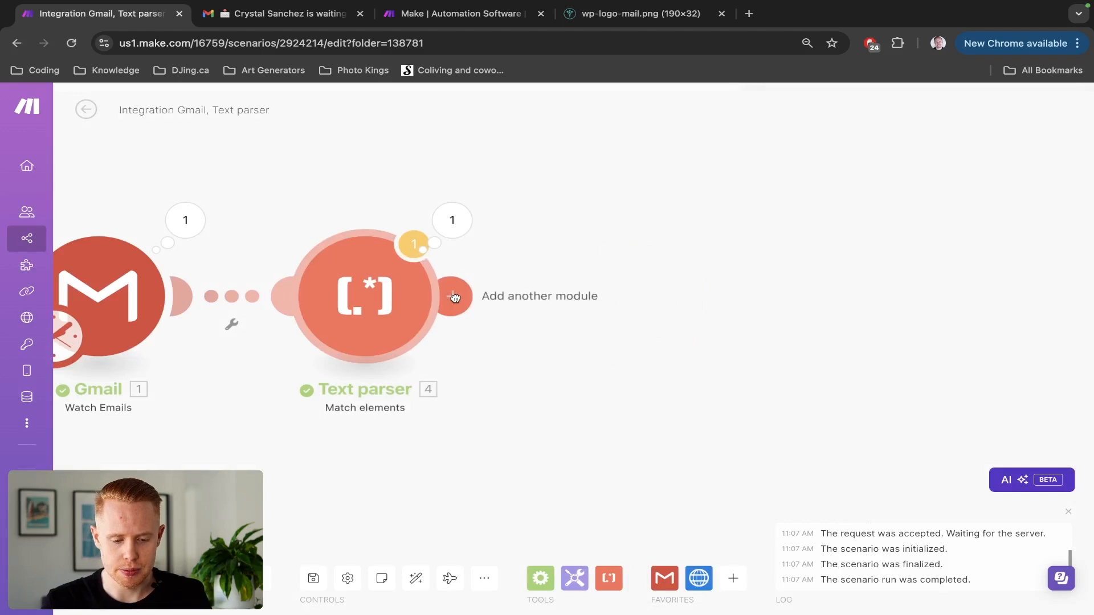
pyautogui.click(450, 296)
# Search 'text parser' and add a Match pattern (Advanced) module after Text parser 4.
pyautogui.write('text')
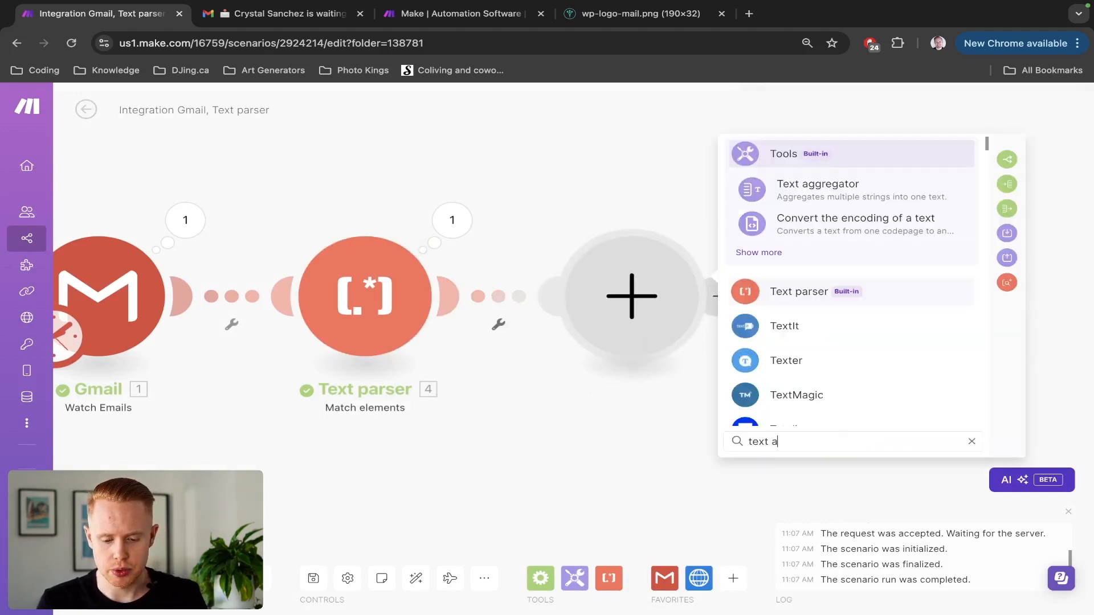
pyautogui.write(' parser')
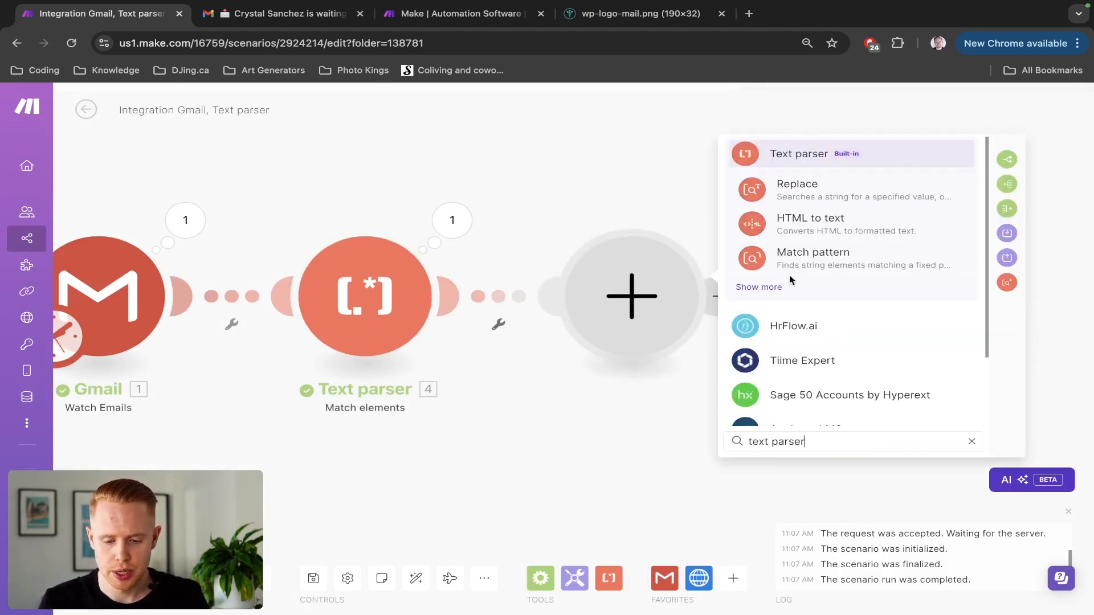
pyautogui.click(792, 151)
pyautogui.scroll(-3, 826, 330)
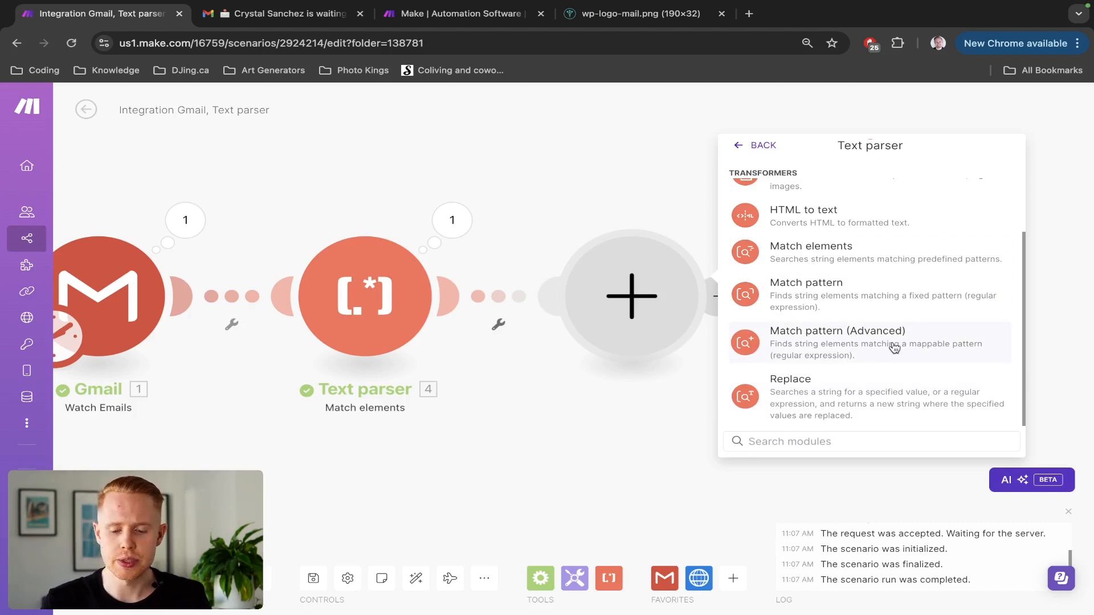
pyautogui.click(881, 345)
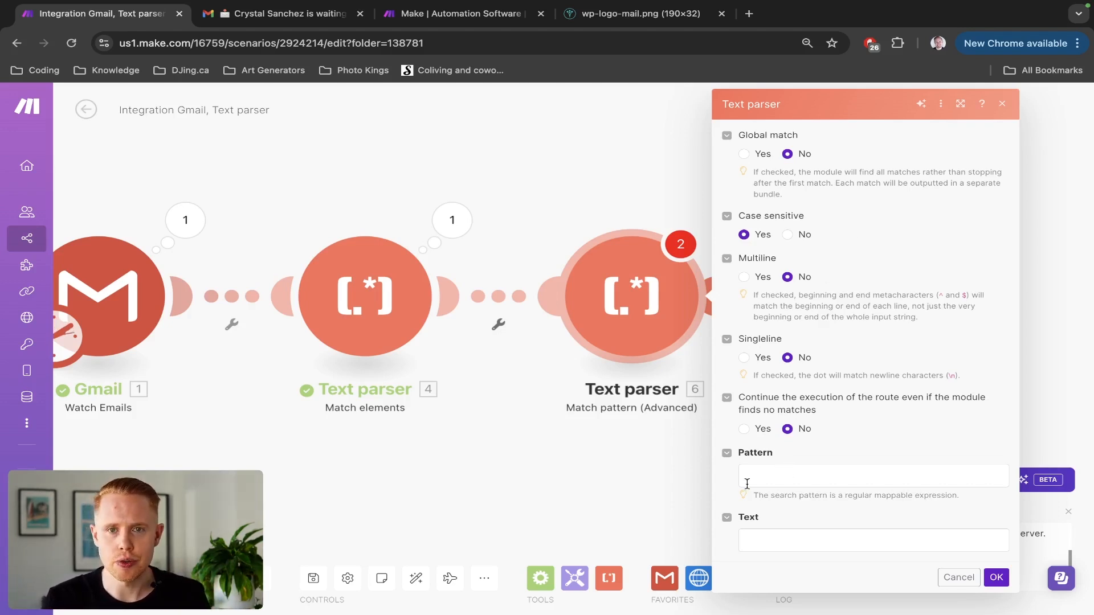
# Open ChatGPT in a new tab moved to the front, then return to Make.
pyautogui.hotkey('ctrl', 't')
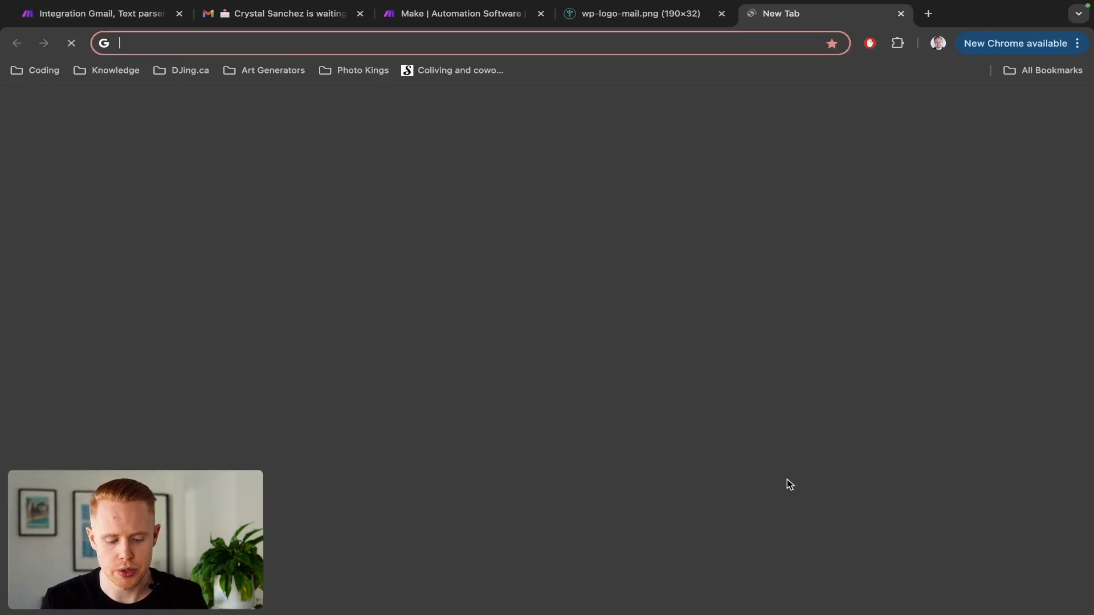
pyautogui.write('chat.openai.com')
pyautogui.press('Return')
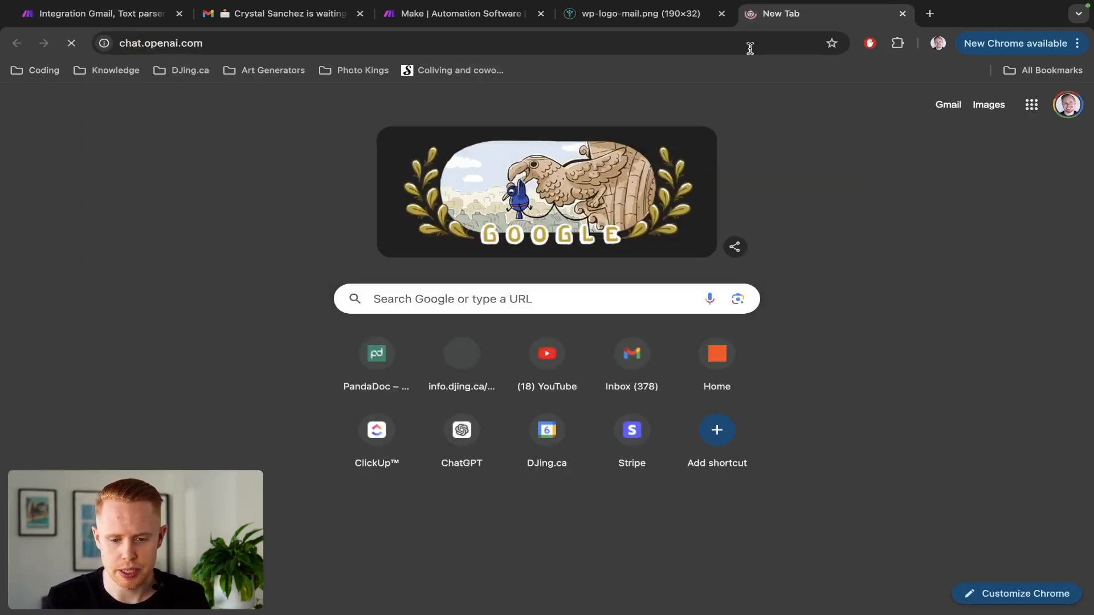
pyautogui.moveTo(763, 15); pyautogui.dragTo(117, 13)
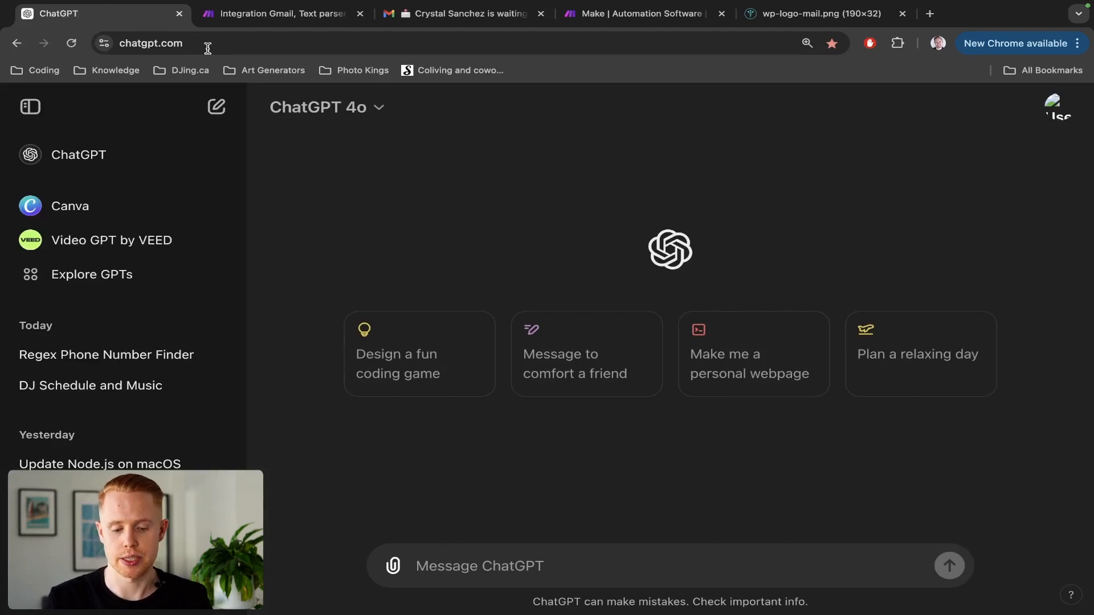
pyautogui.hotkey('ctrl', 'Tab')
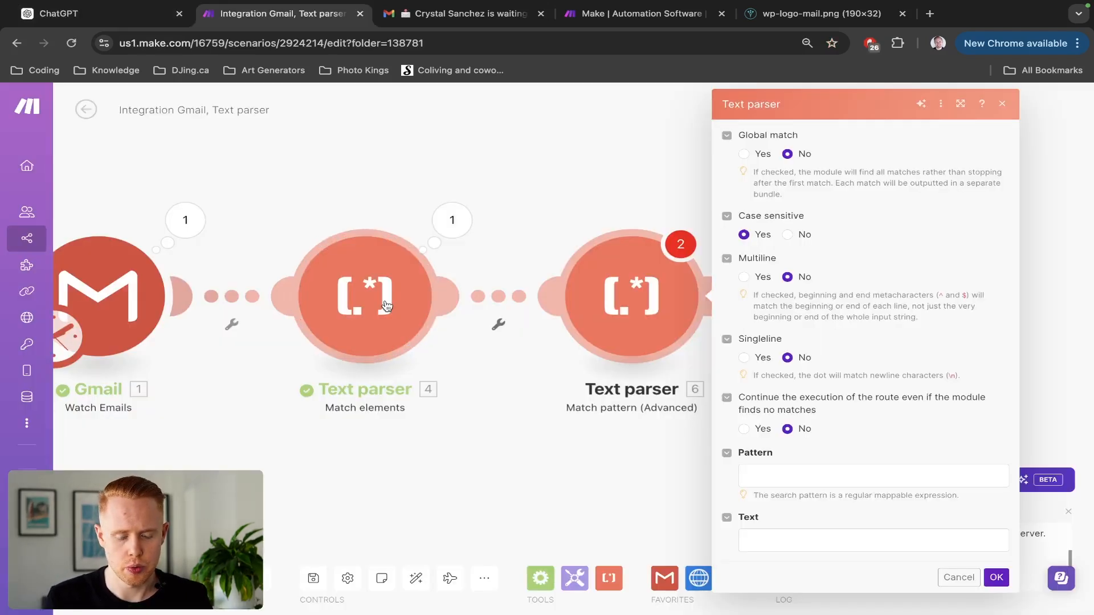
# Map Gmail's Text content into the new parser's Text field and close its settings.
pyautogui.click(764, 544)
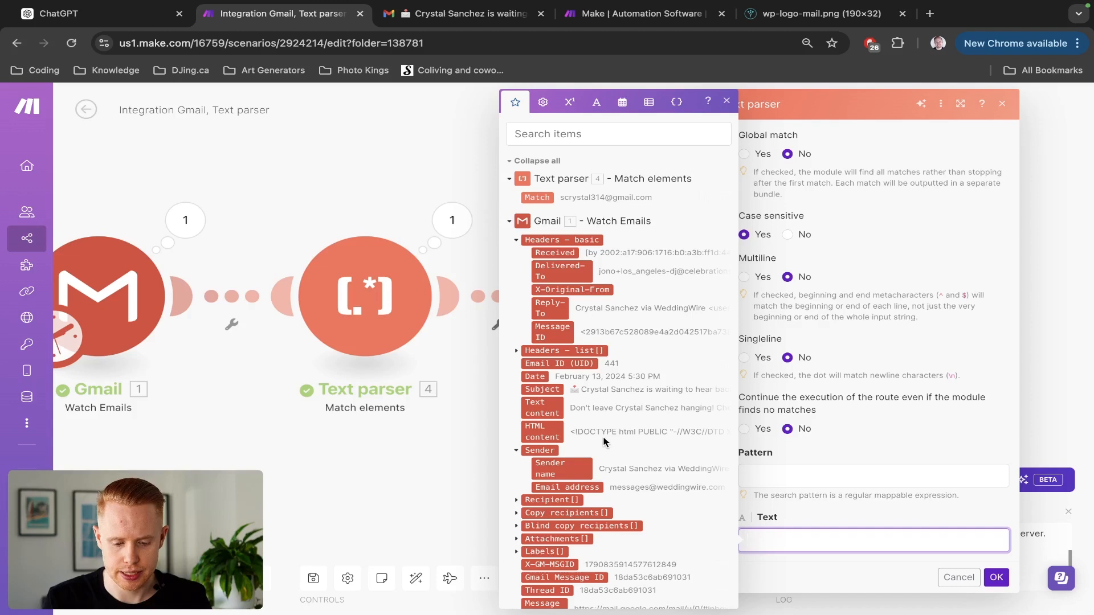
pyautogui.click(546, 402)
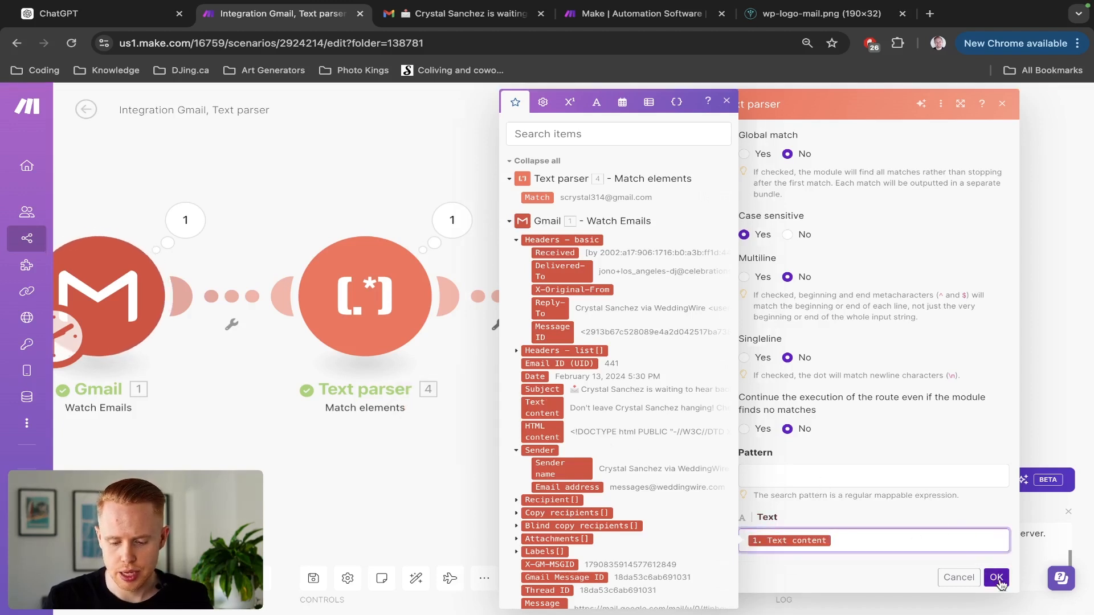
pyautogui.click(994, 577)
pyautogui.click(773, 475)
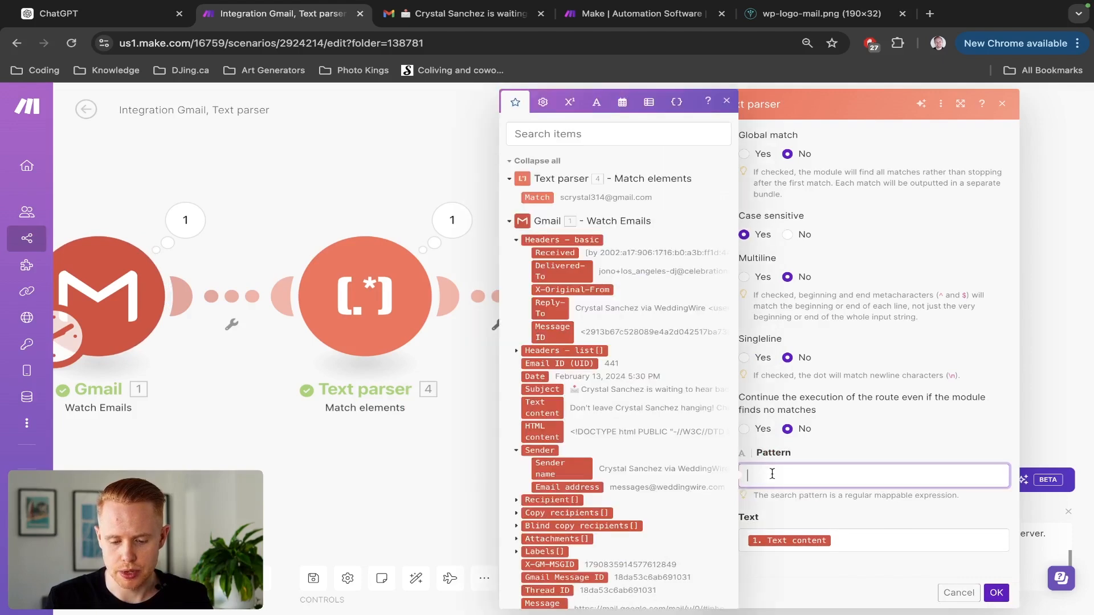
pyautogui.click(996, 593)
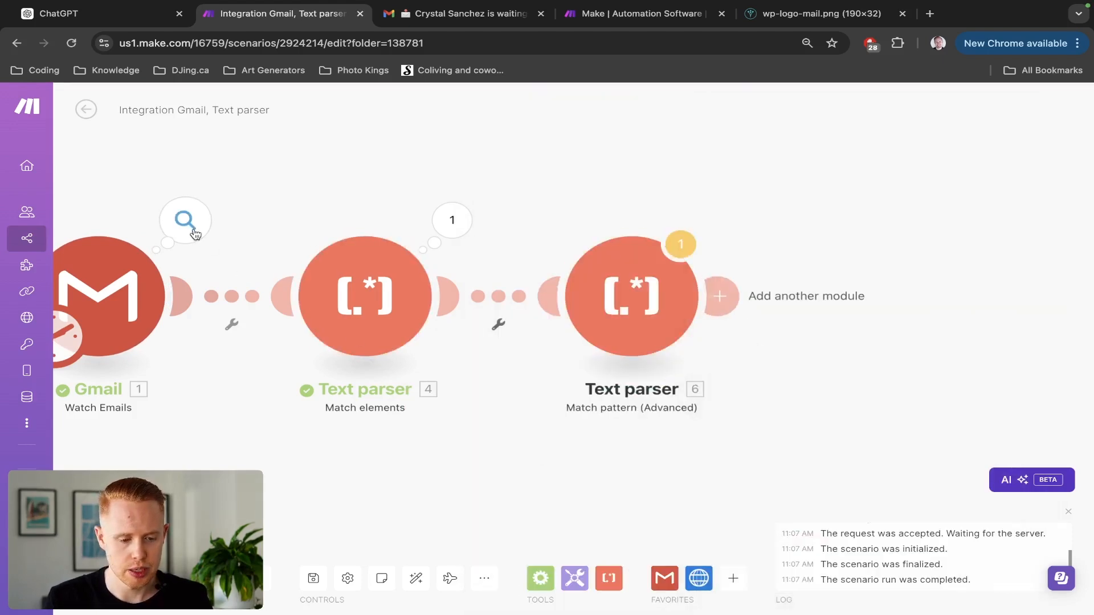
# Expand the Gmail module's output and select the email's full Text content.
pyautogui.click(194, 232)
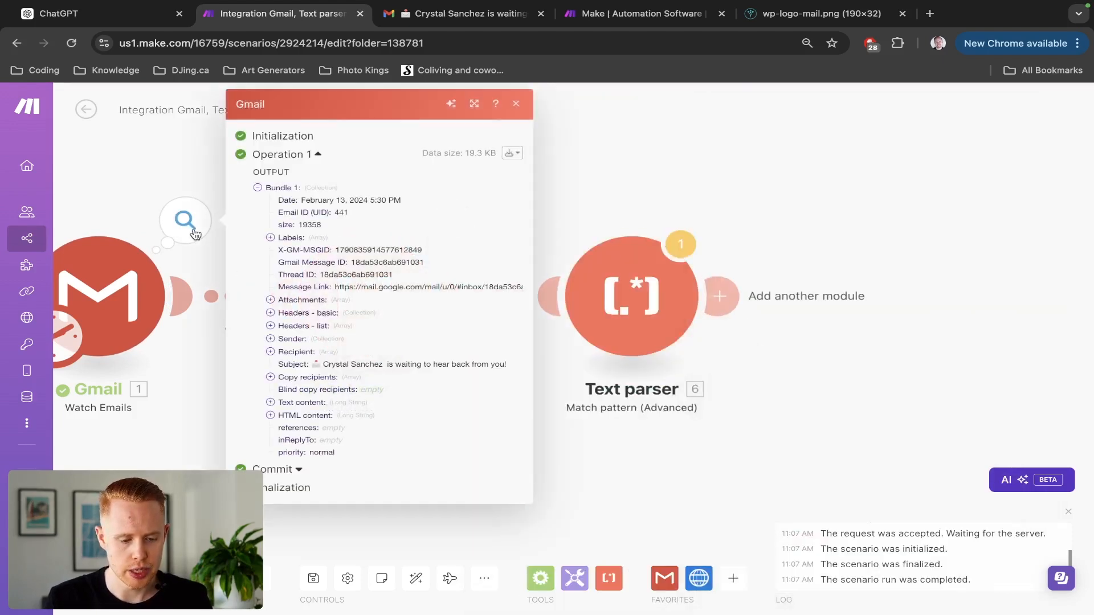
pyautogui.click(271, 403)
pyautogui.scroll(-7, 360, 441)
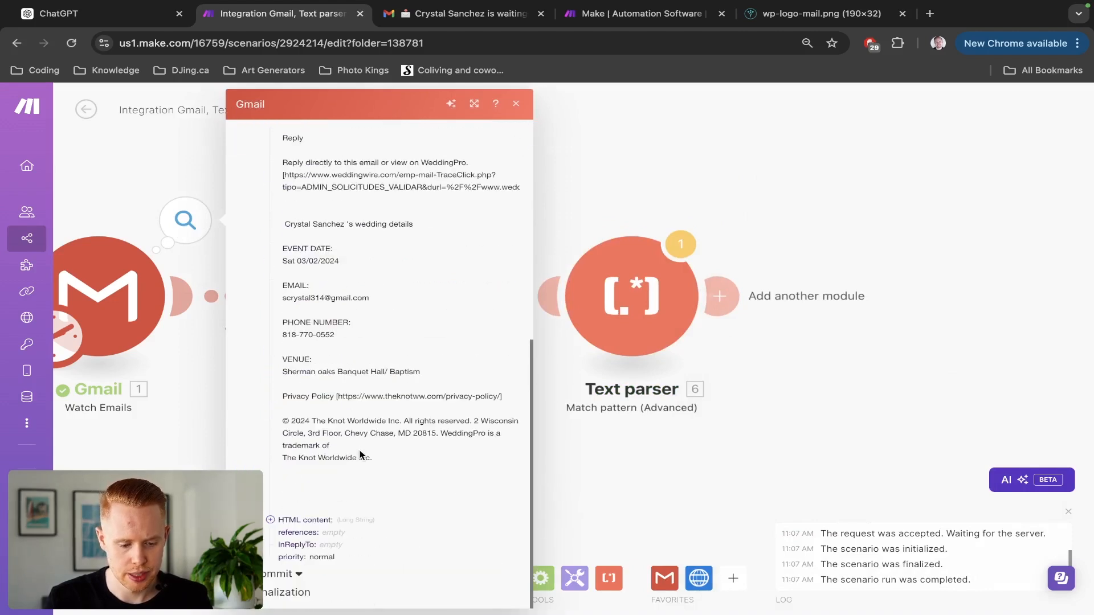
pyautogui.moveTo(382, 461); pyautogui.dragTo(278, 297)
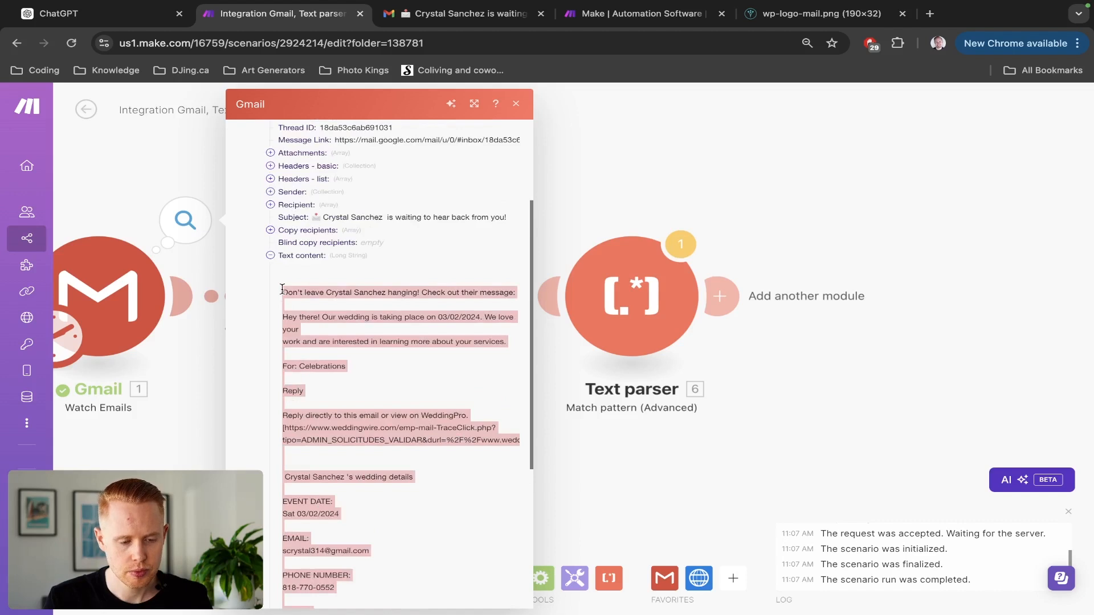
pyautogui.press('super+1')
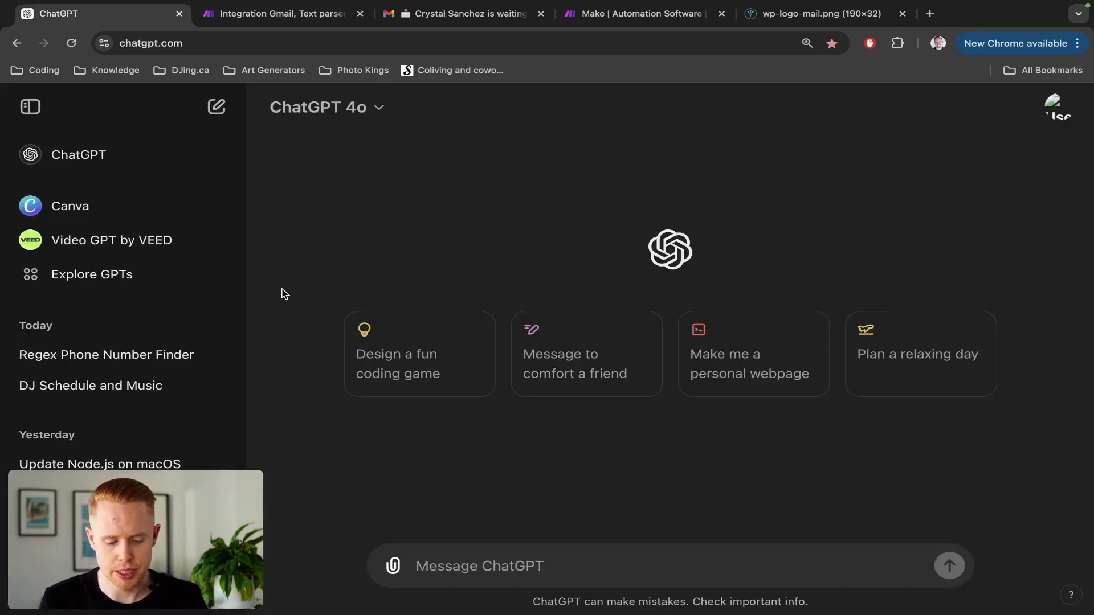
# Write 'Please generate me a regex formula to find the phone number in this text:' and paste the email.
pyautogui.write('Please generate me')
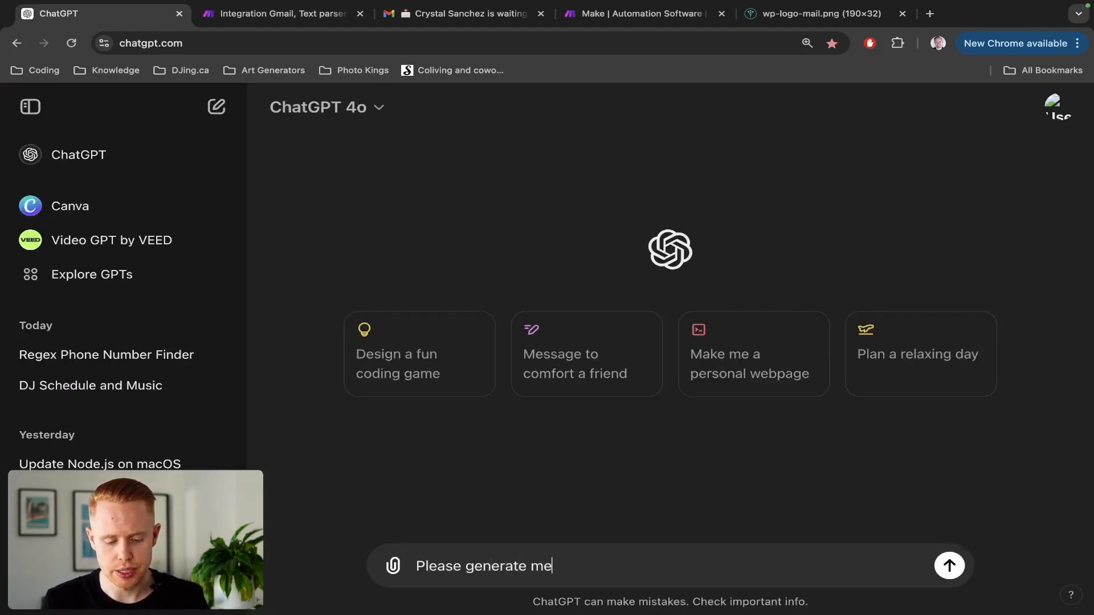
pyautogui.write(' a regex formula')
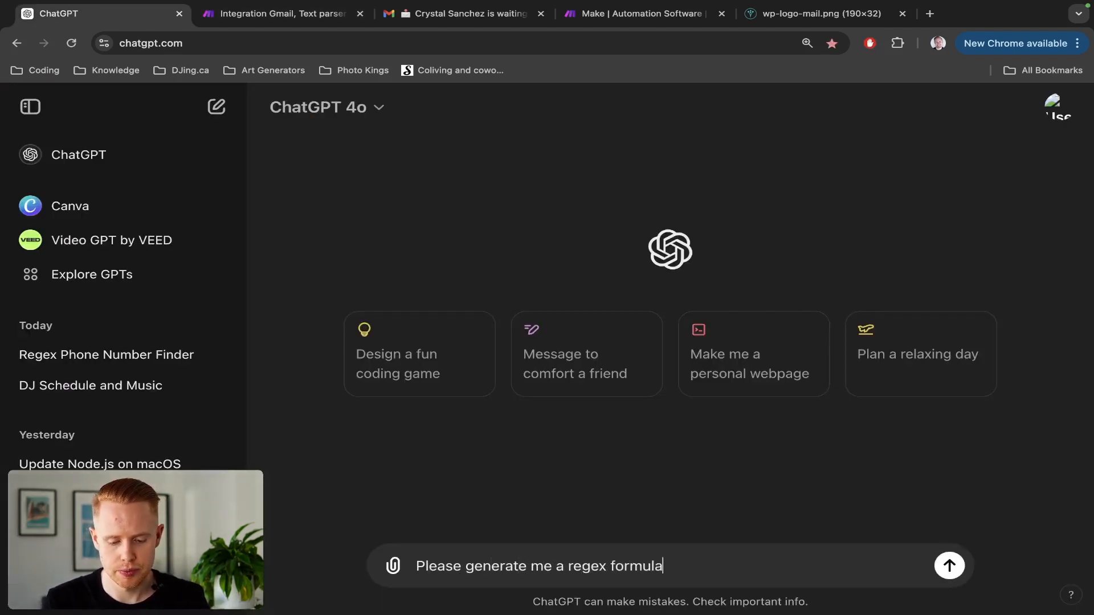
pyautogui.write(' to ')
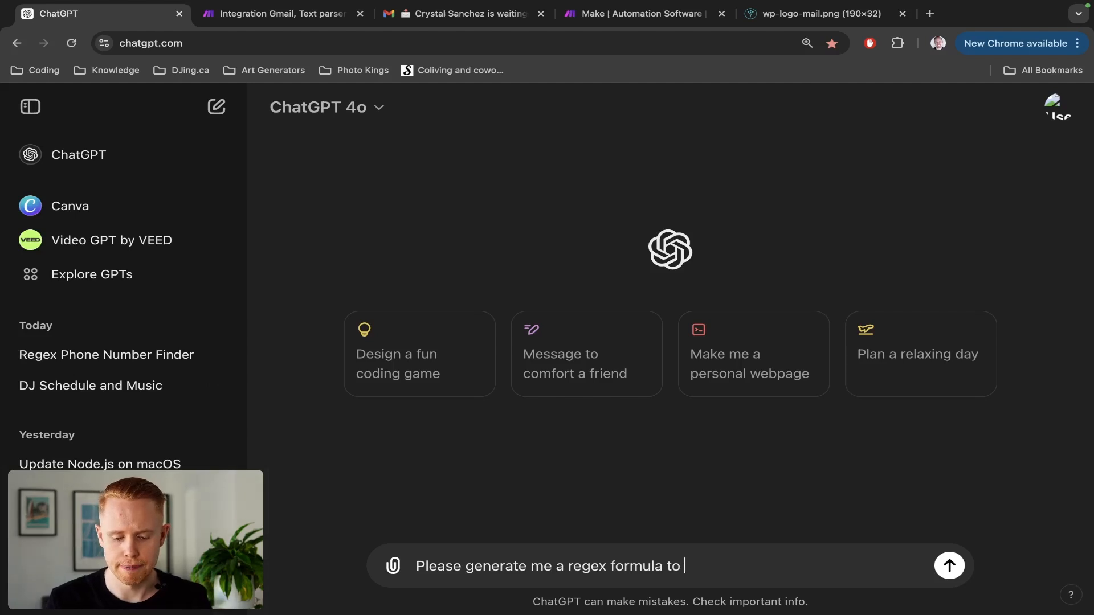
pyautogui.write('find ')
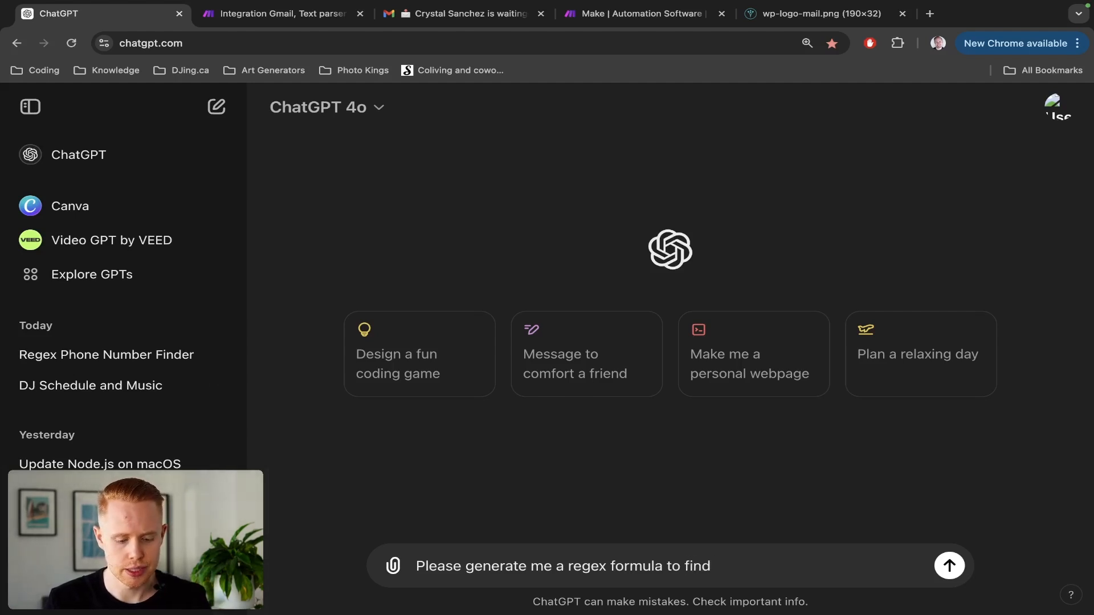
pyautogui.write('the phone number in th')
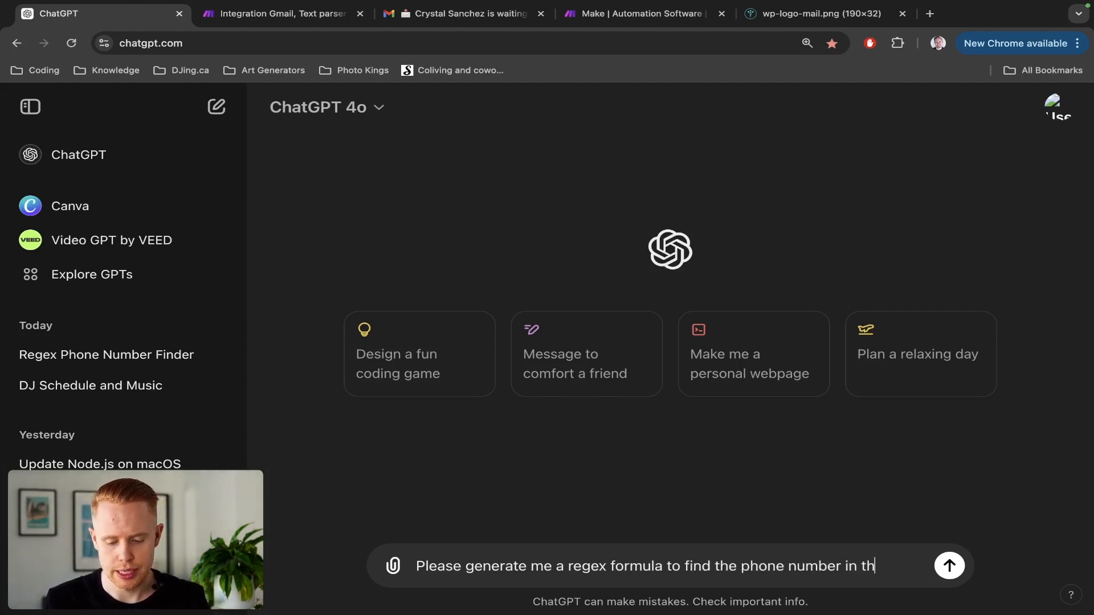
pyautogui.write('is text:')
pyautogui.hotkey('shift', 'Return')
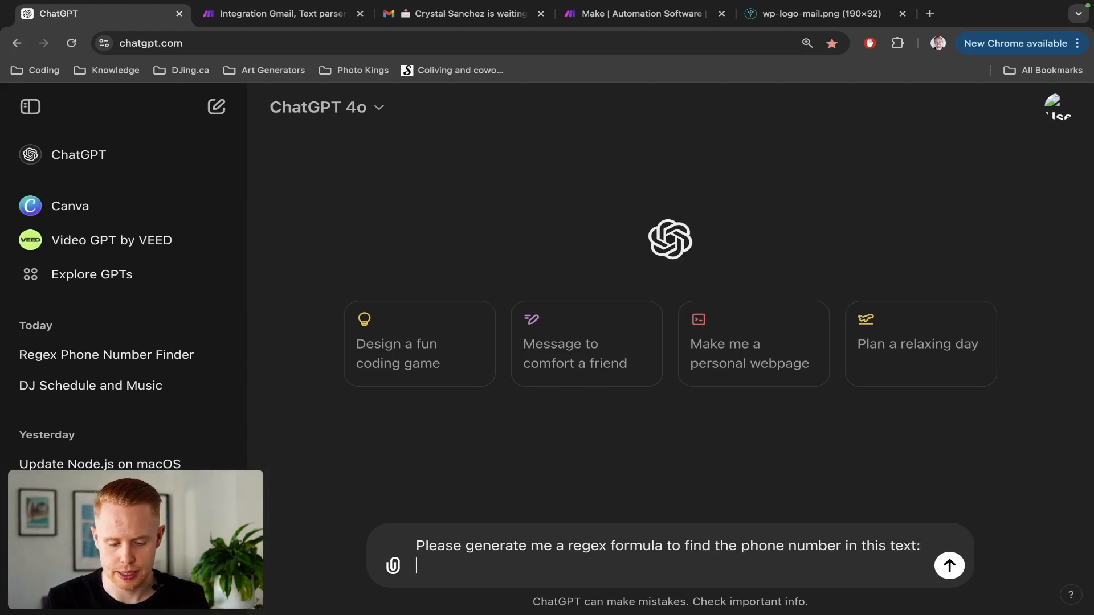
pyautogui.hotkey('shift', 'Return')
pyautogui.hotkey('ctrl', 'v')
pyautogui.scroll(10, 488, 518)
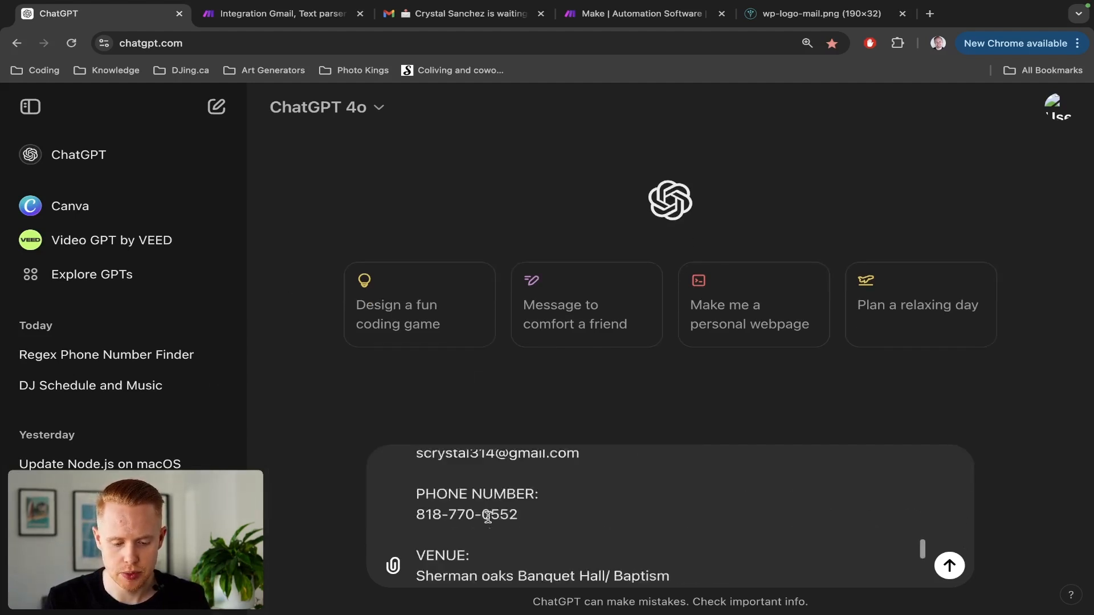
pyautogui.scroll(-3, 488, 518)
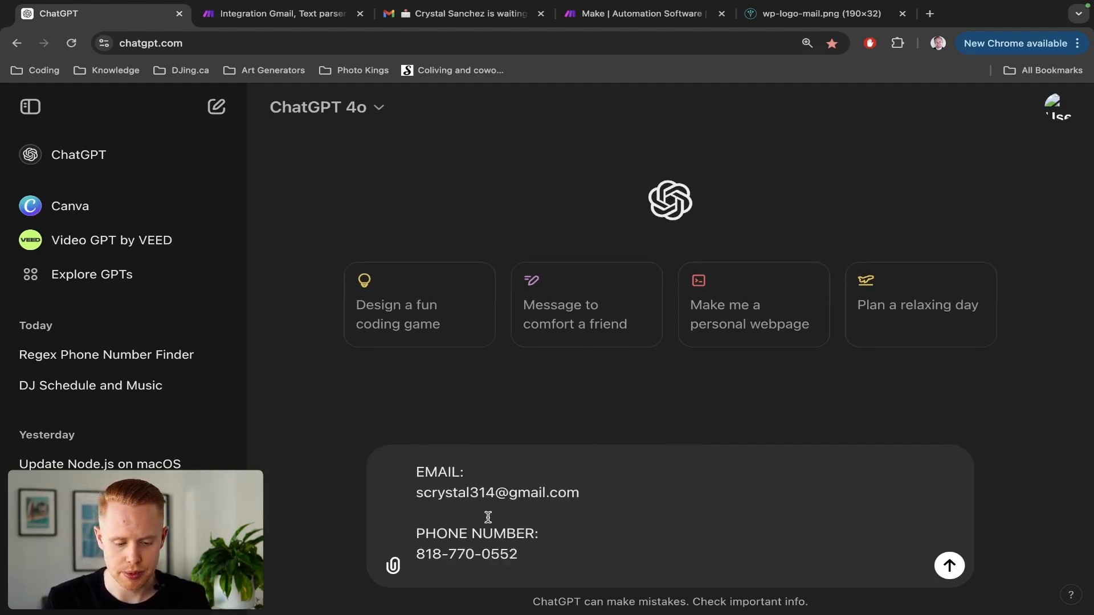
pyautogui.scroll(-2, 487, 517)
pyautogui.moveTo(471, 520); pyautogui.dragTo(414, 460)
pyautogui.press('super+c')
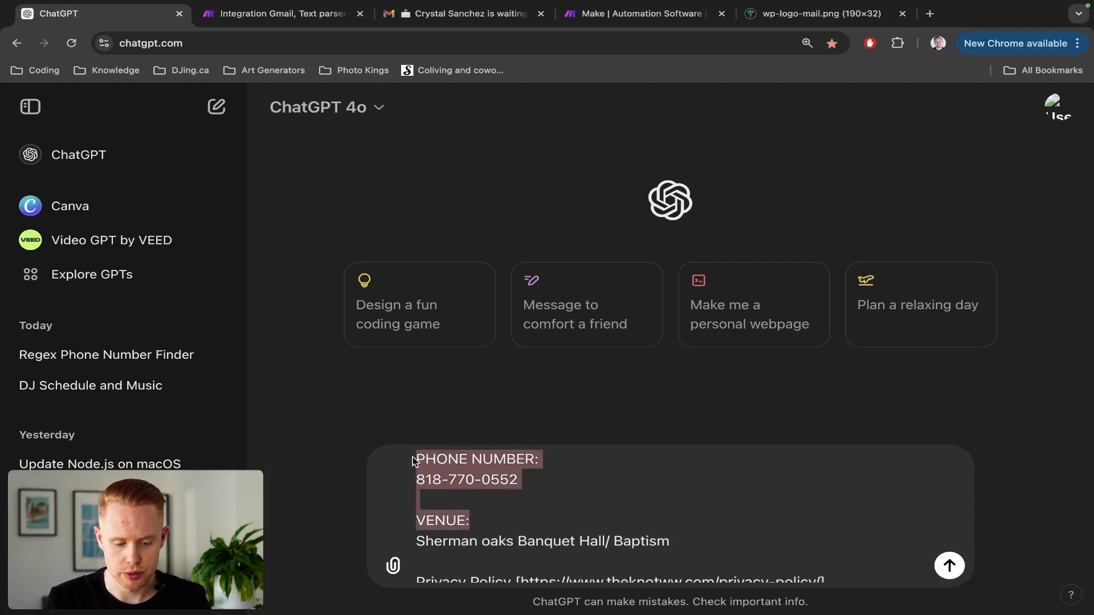
pyautogui.scroll(1, 460, 465)
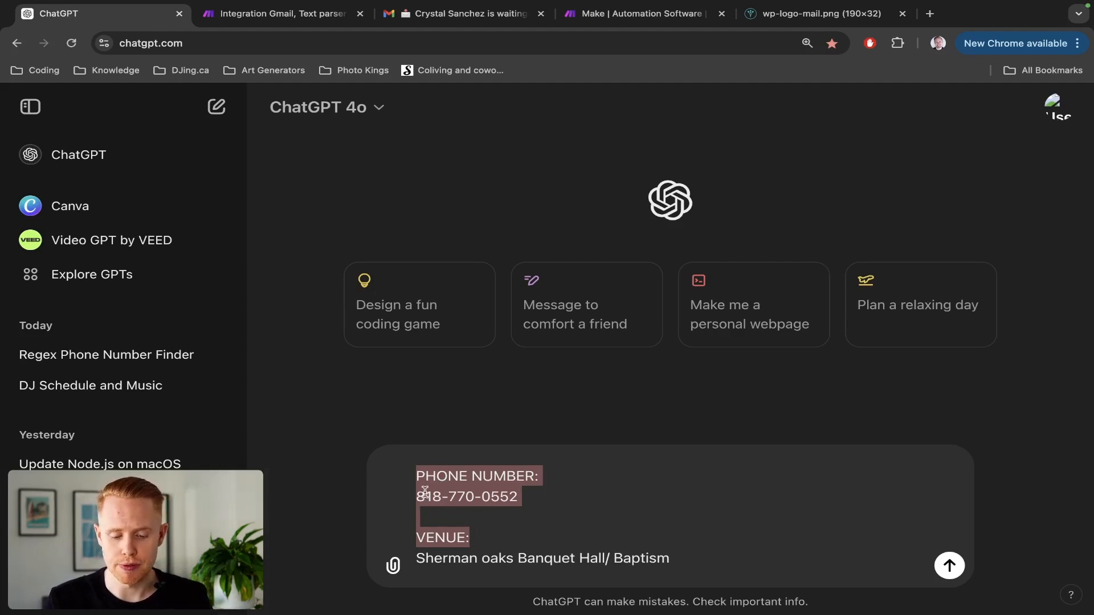
# Add 'Please grab the phone number between these two lines of text:' with the PHONE NUMBER to VENUE lines.
pyautogui.click(541, 474)
pyautogui.press('super+shift+Left')
pyautogui.press('Down')
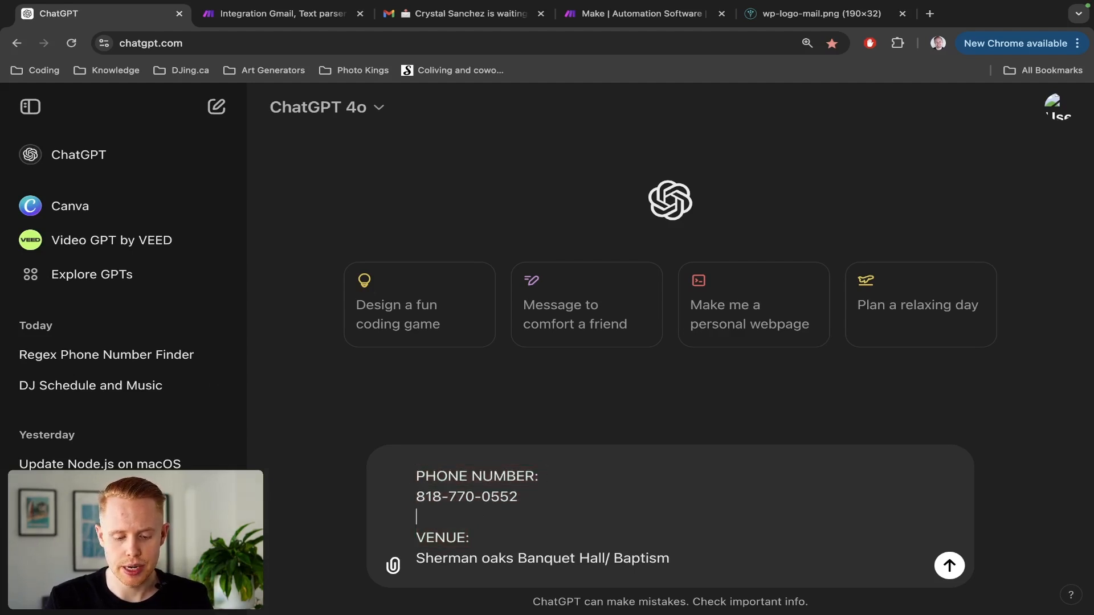
pyautogui.press('super+shift+Right')
pyautogui.scroll(8, 565, 482)
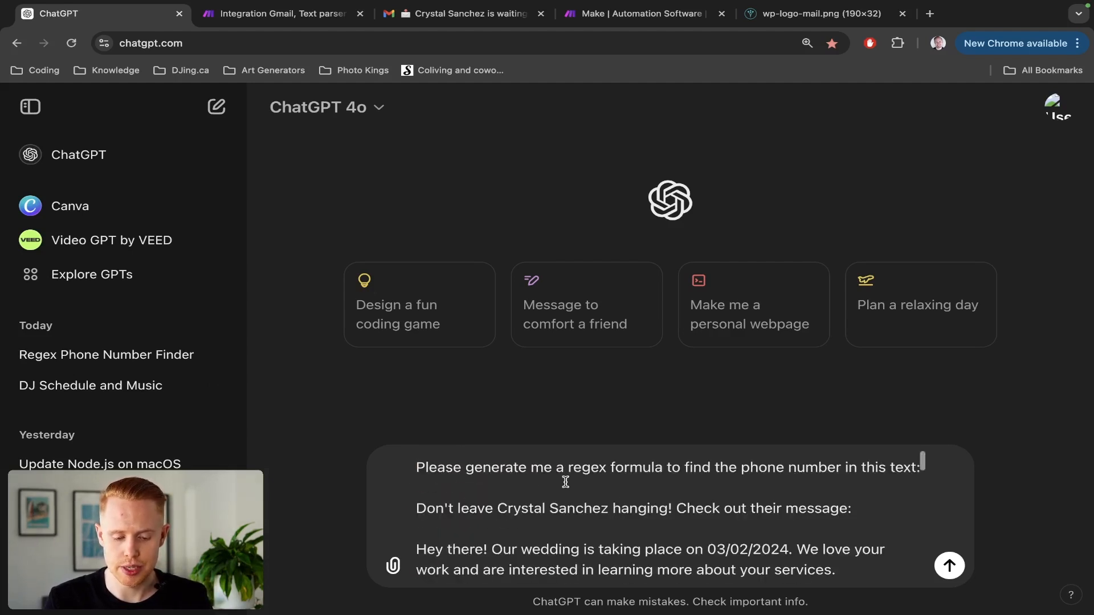
pyautogui.click(803, 473)
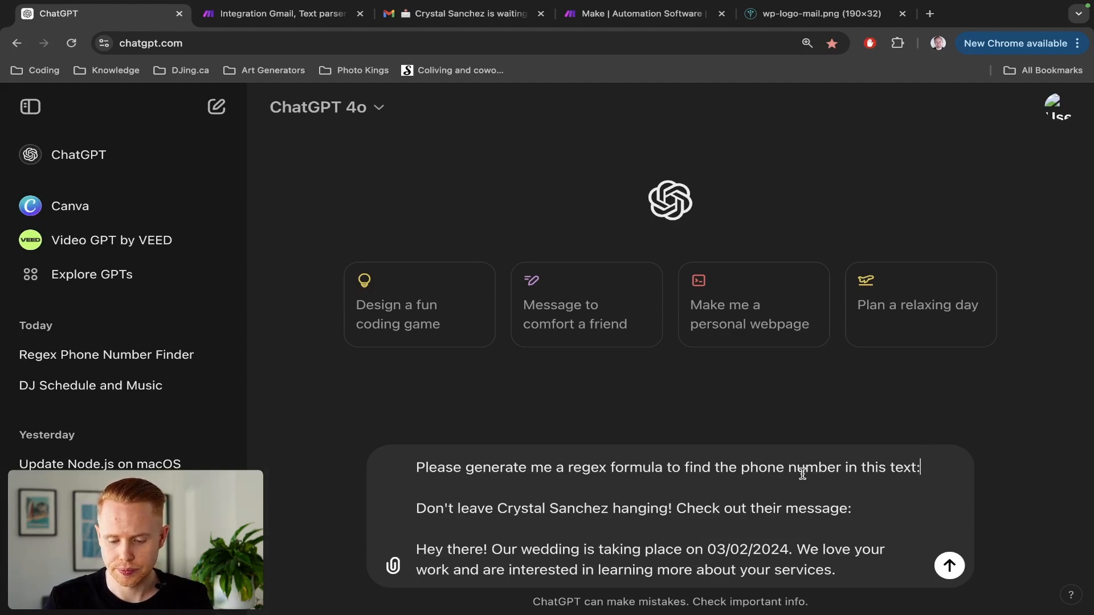
pyautogui.hotkey('shift', 'Return')
pyautogui.write('Please grab ')
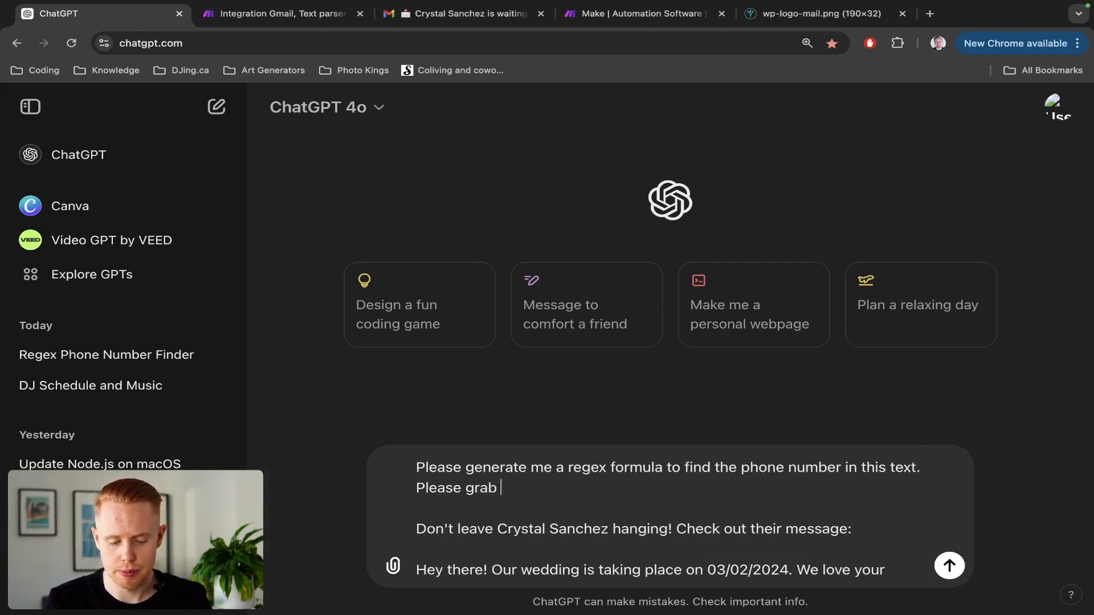
pyautogui.write('the hone n')
pyautogui.press('BackSpace')
pyautogui.press('BackSpace')
pyautogui.press('BackSpace')
pyautogui.press('BackSpace')
pyautogui.press('BackSpace')
pyautogui.press('BackSpace')
pyautogui.write('pho')
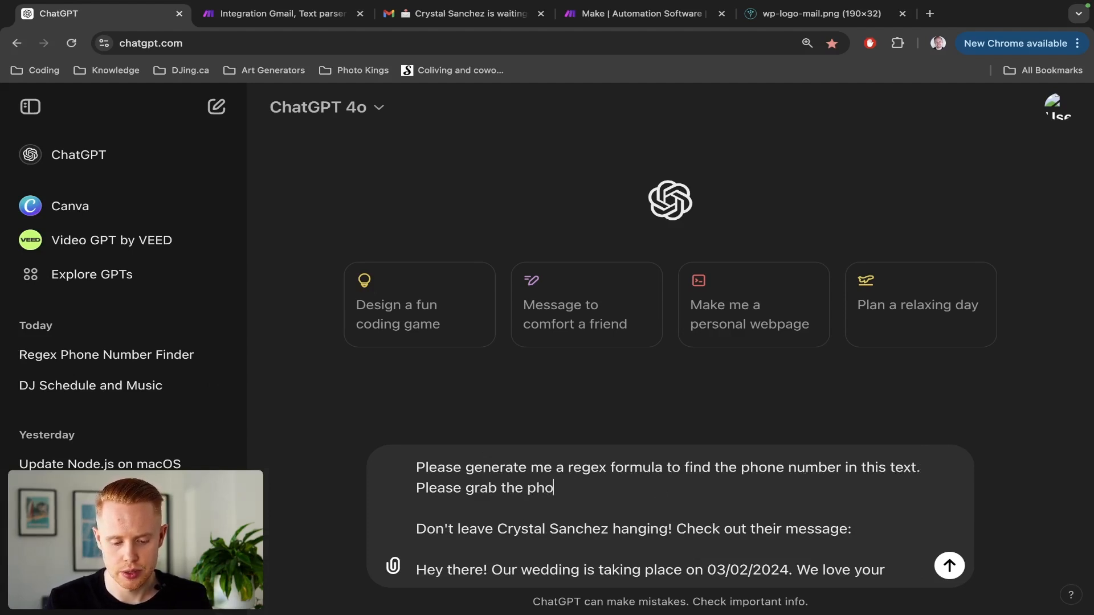
pyautogui.write('ne number betwe')
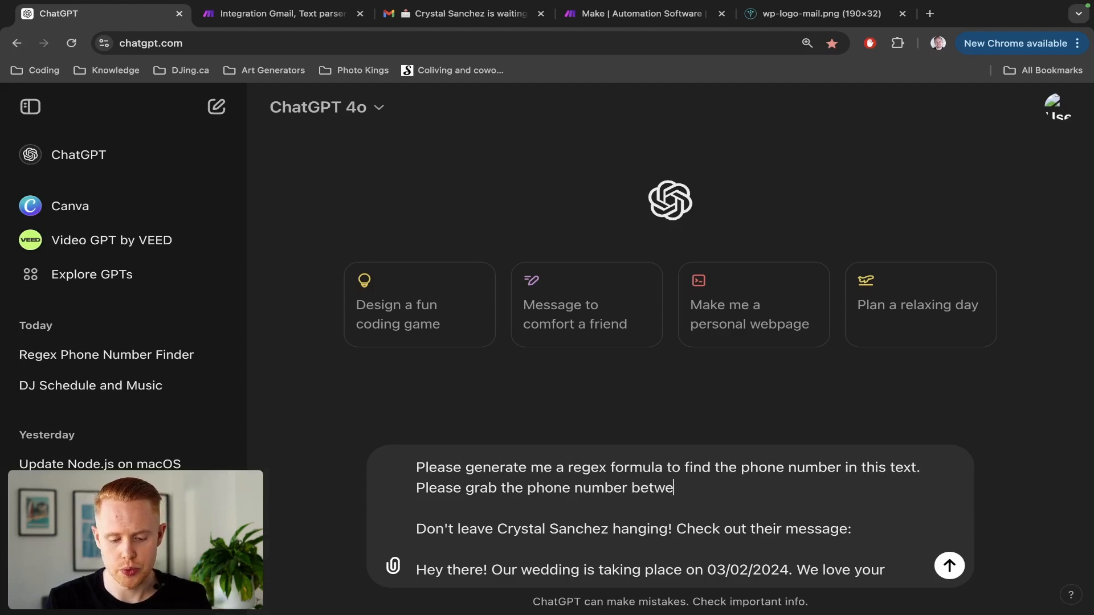
pyautogui.write('en these two lin')
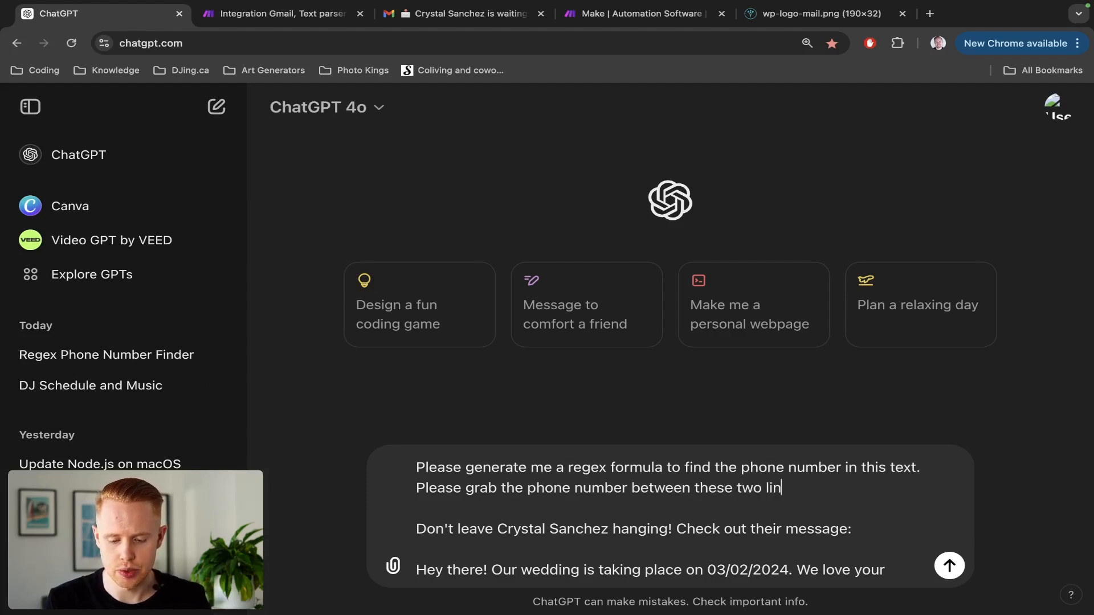
pyautogui.write('es of text:')
pyautogui.press('super+v')
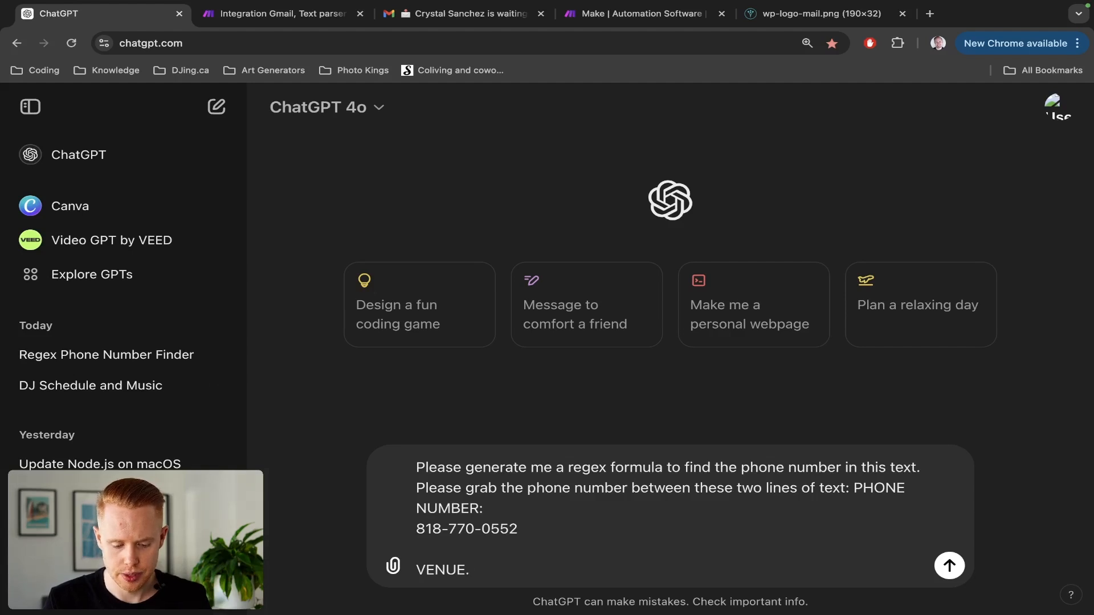
# Add 'This phone number will always alternate. Here's the email text:', paste the email, and send.
pyautogui.hotkey('shift', 'Return')
pyautogui.write('This phone n')
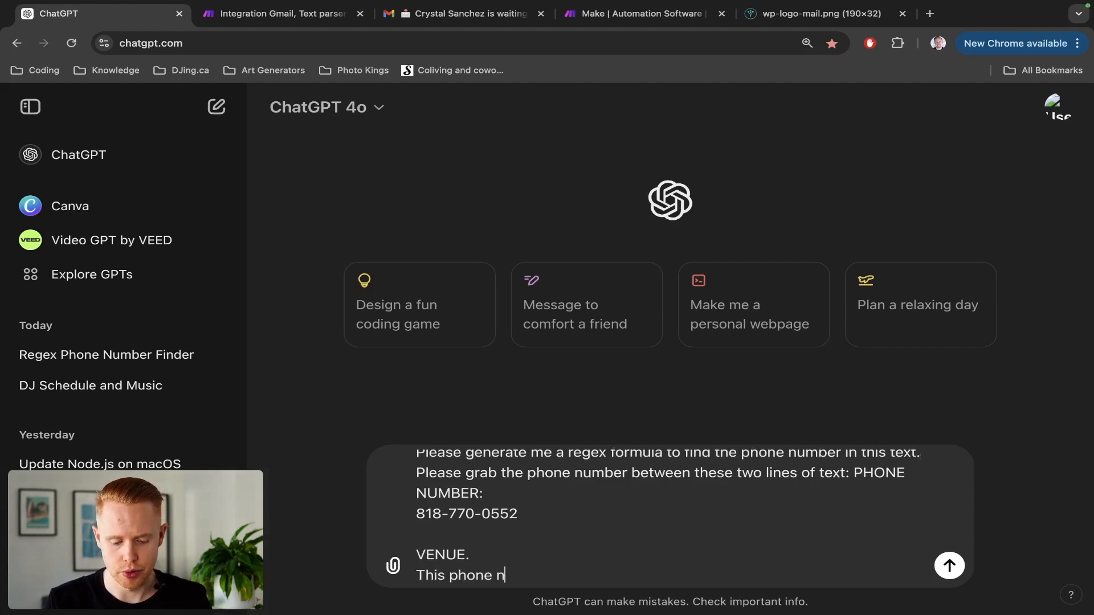
pyautogui.write('umber will alre')
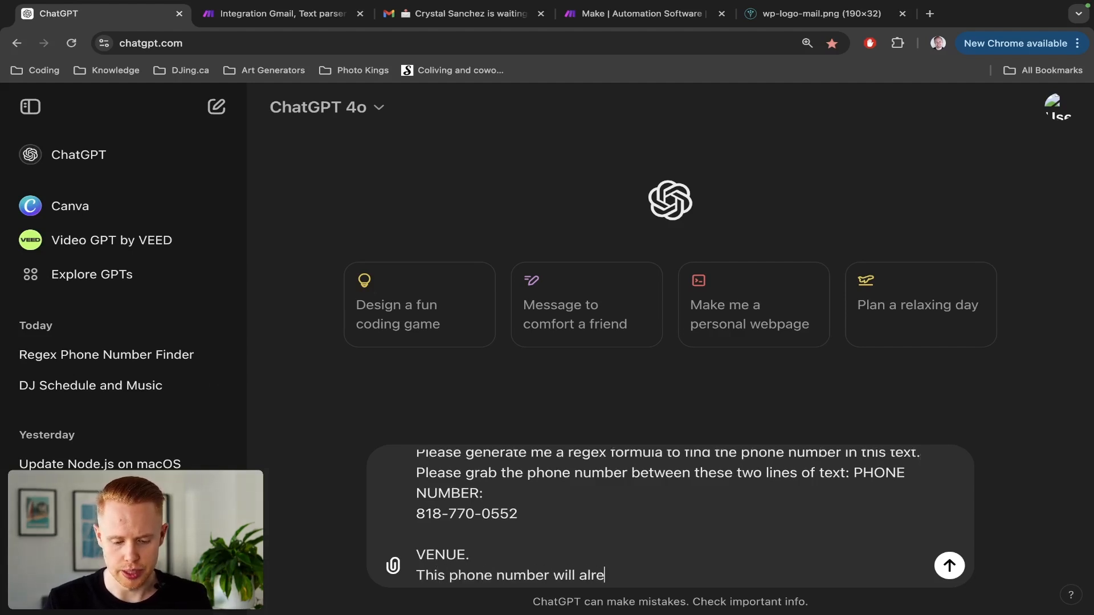
pyautogui.press('BackSpace')
pyautogui.press('BackSpace')
pyautogui.write('ways alternat')
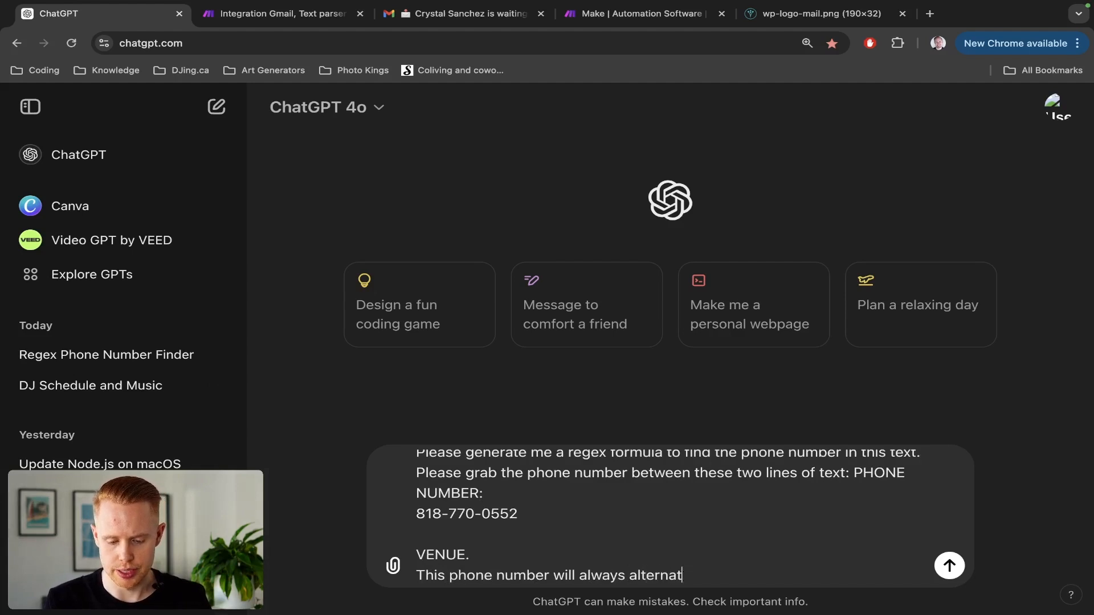
pyautogui.write('e.')
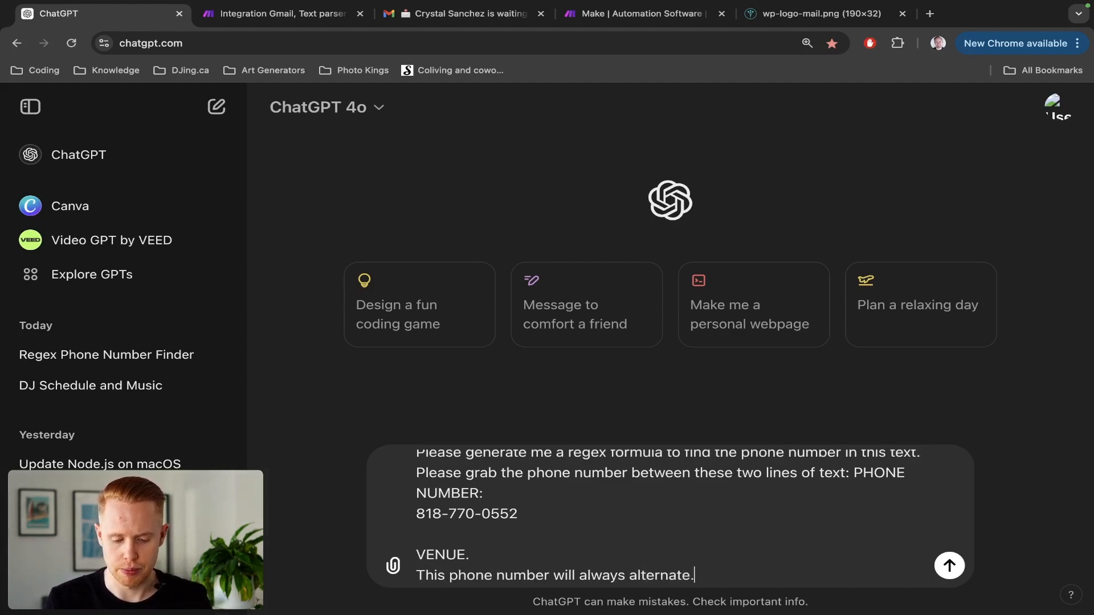
pyautogui.write(" Here's the emai")
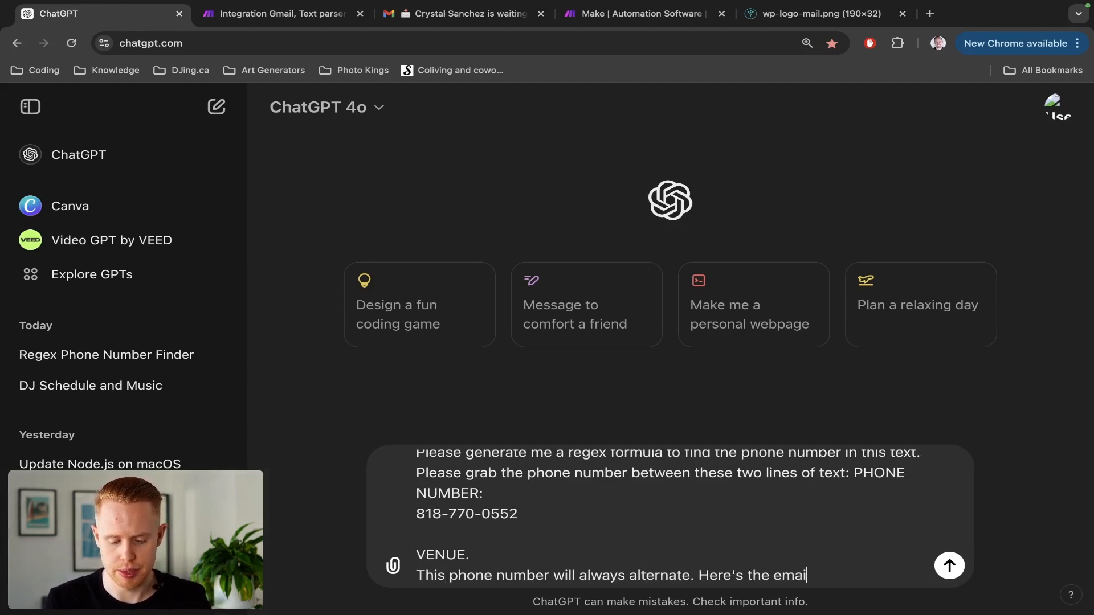
pyautogui.write('l text:')
pyautogui.hotkey('ctrl', 'v')
pyautogui.press('Return')
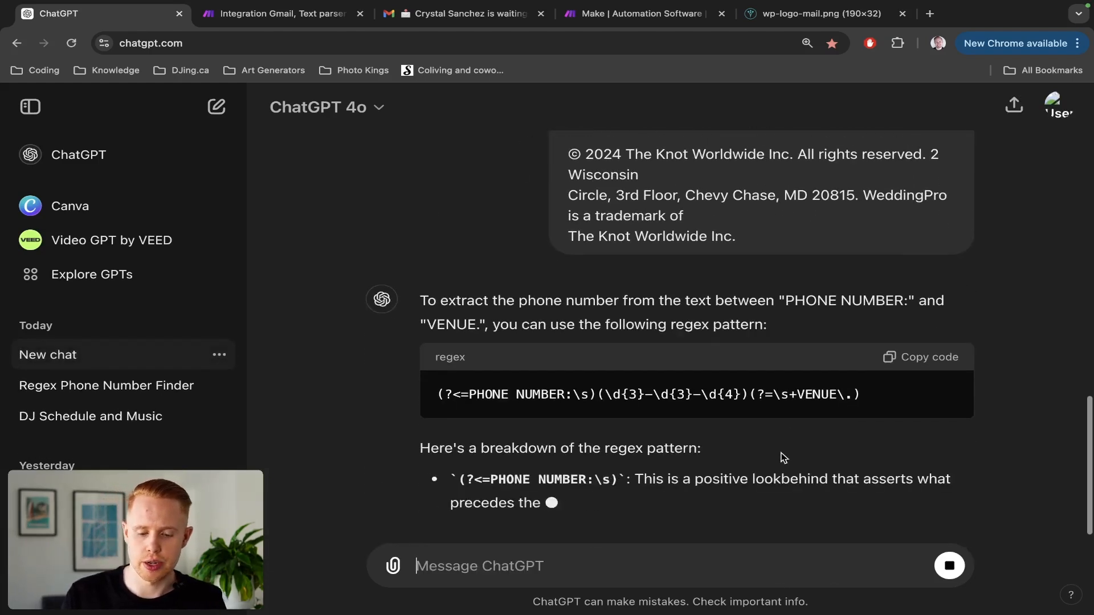
# Copy the lookbehind regex pattern ChatGPT returned.
pyautogui.scroll(1, 874, 365)
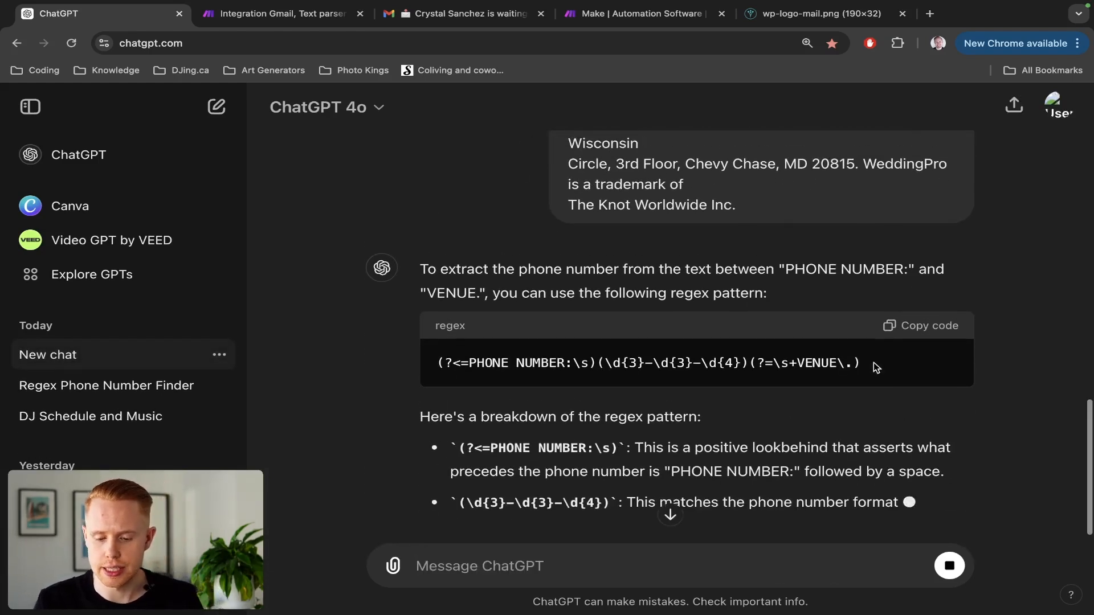
pyautogui.tripleClick(734, 363)
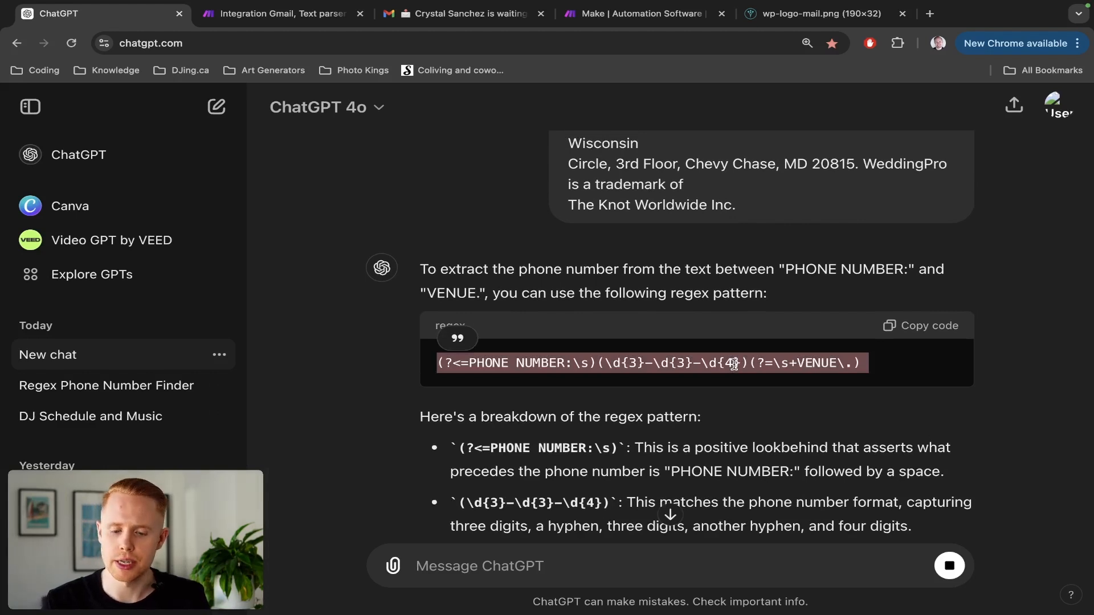
pyautogui.click(933, 332)
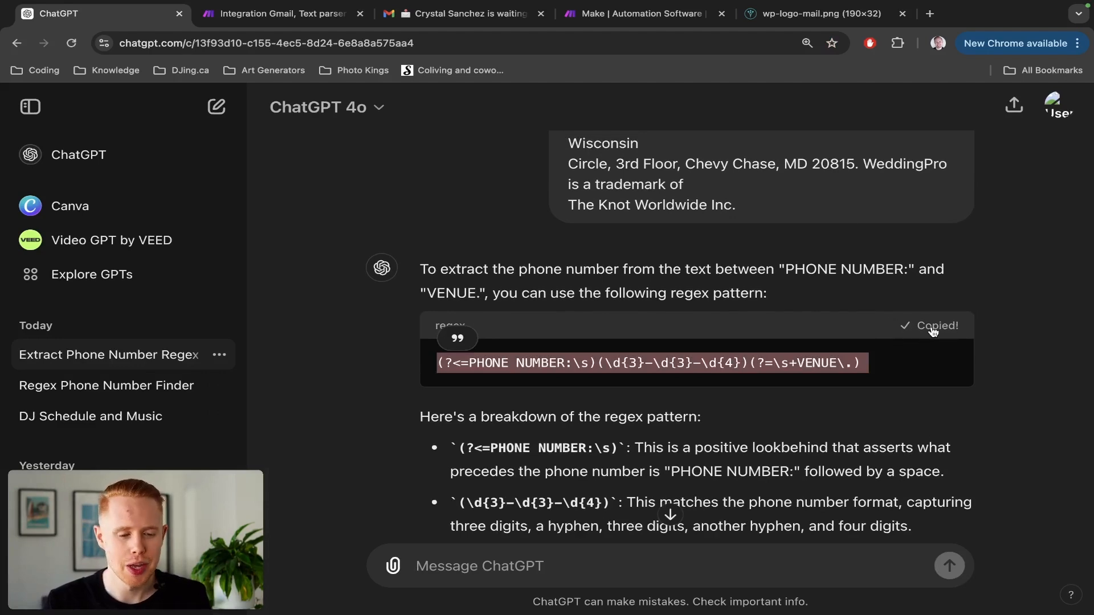
# Replace Text parser 6's placeholder Pattern 'a' with the copied regex and run the scenario once.
pyautogui.hotkey('ctrl', 'Tab')
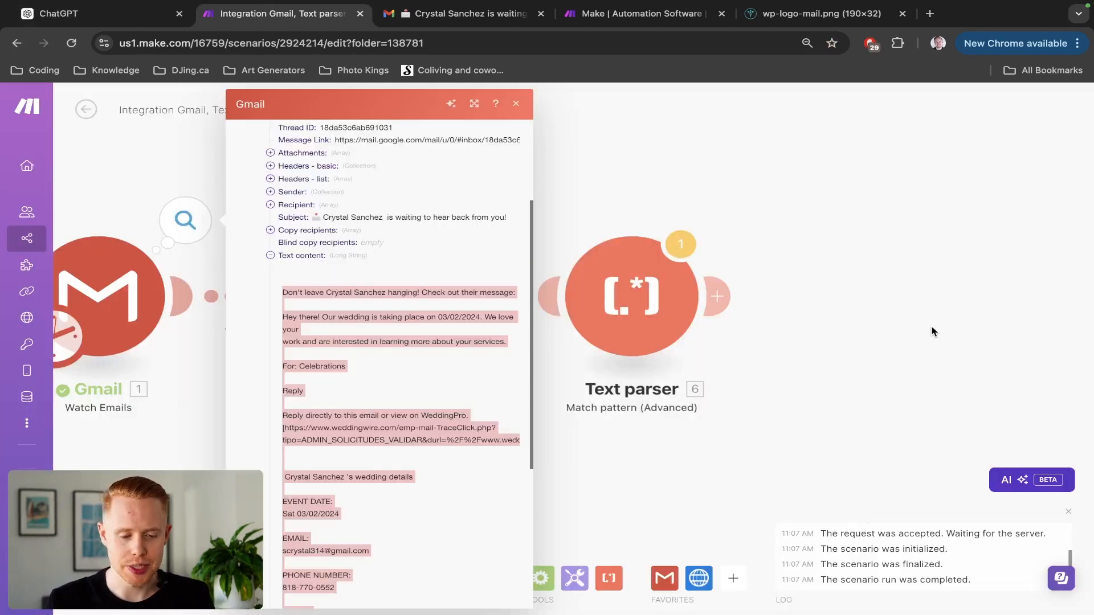
pyautogui.click(852, 286)
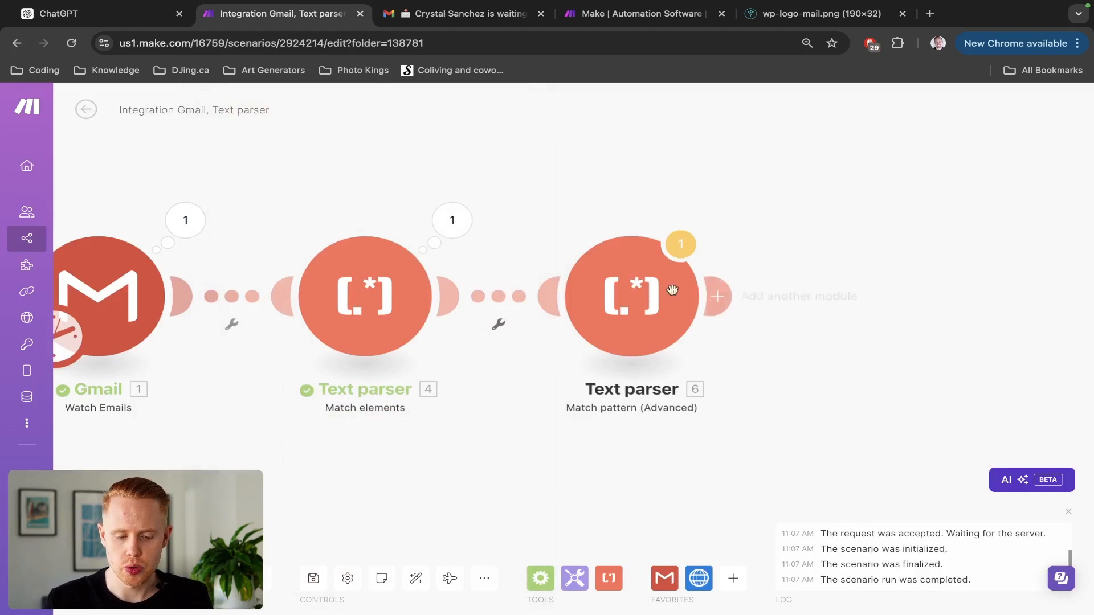
pyautogui.click(621, 294)
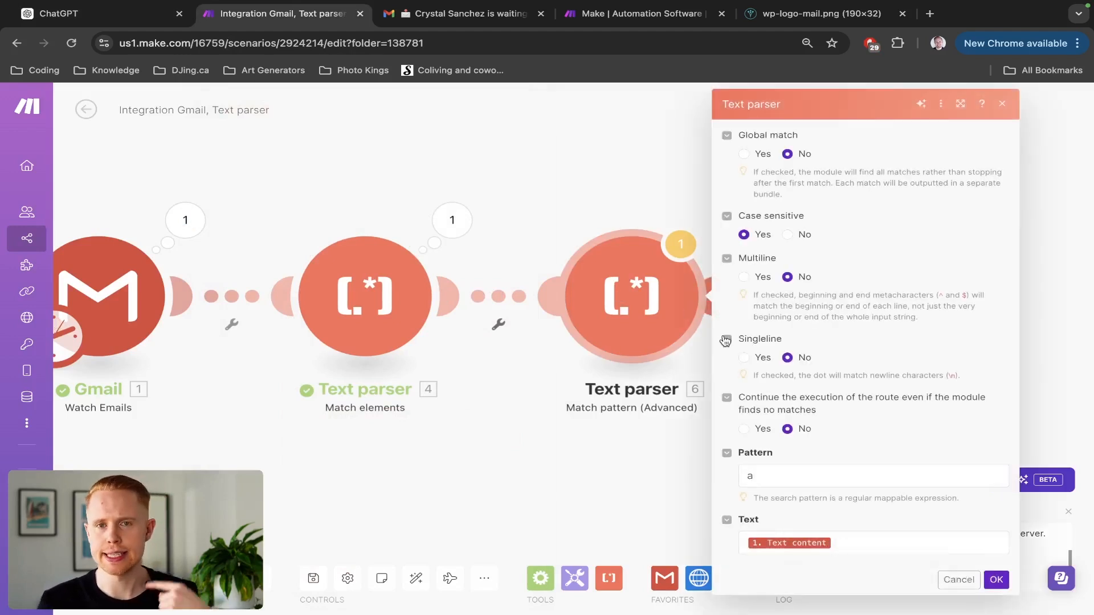
pyautogui.click(806, 478)
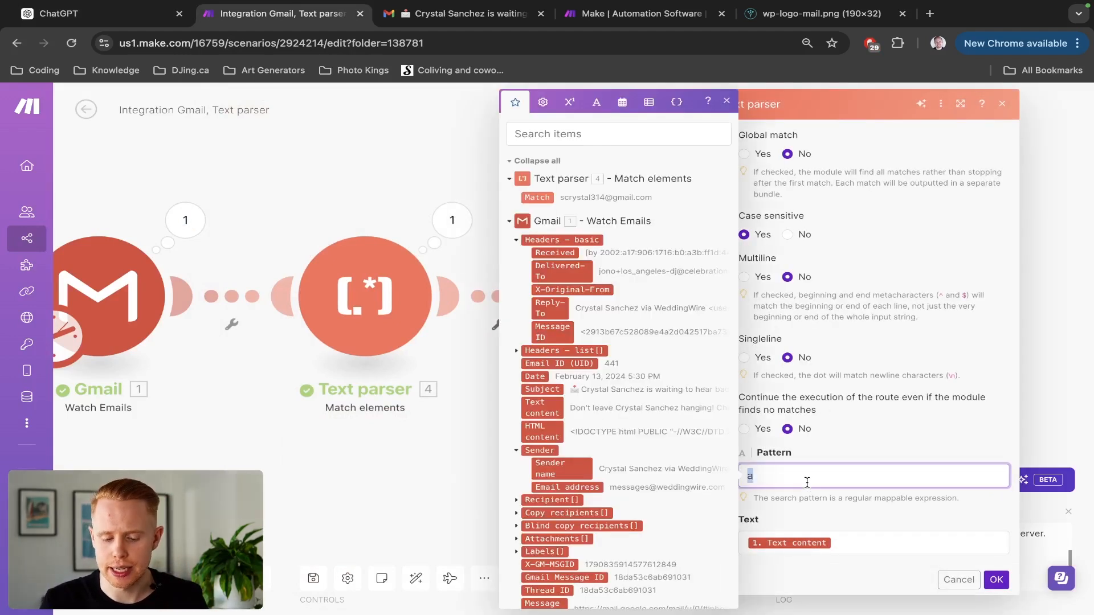
pyautogui.hotkey('ctrl', 'a')
pyautogui.hotkey('ctrl', 'v')
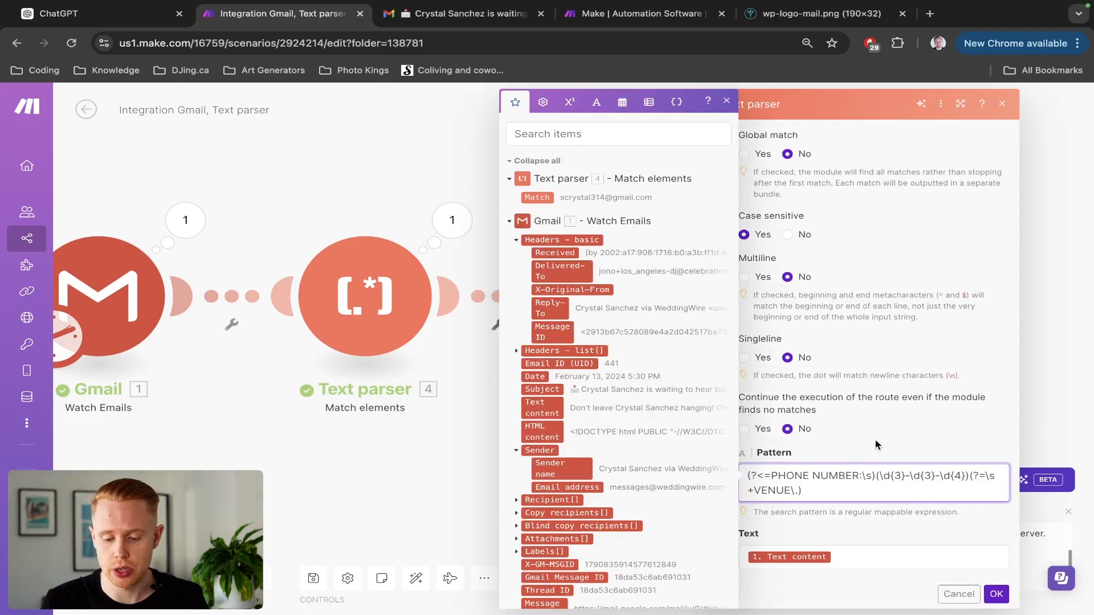
pyautogui.click(875, 440)
pyautogui.click(996, 594)
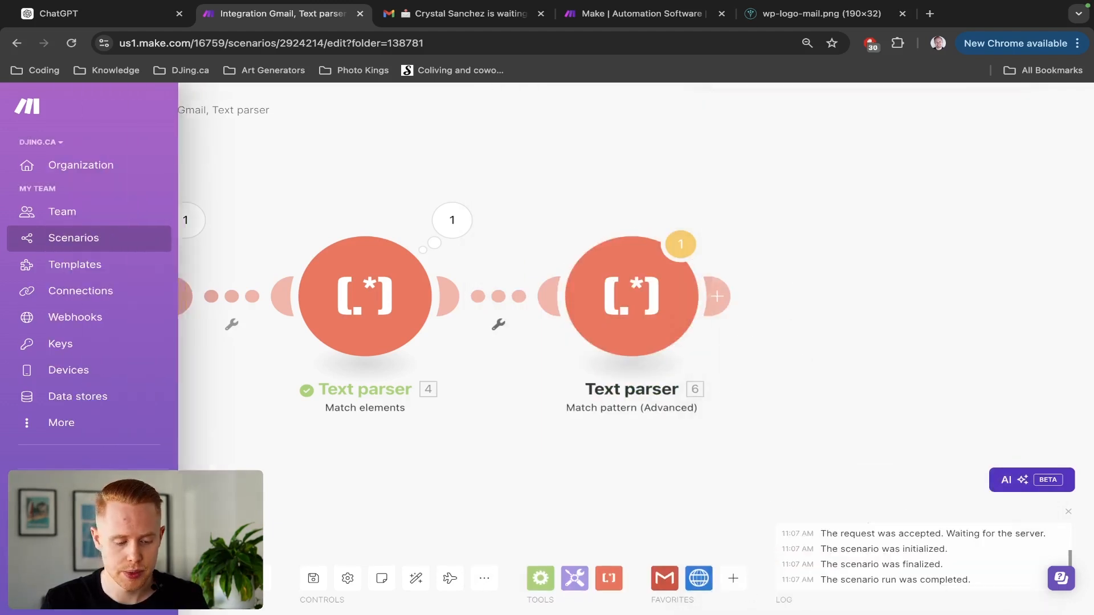
pyautogui.click(111, 578)
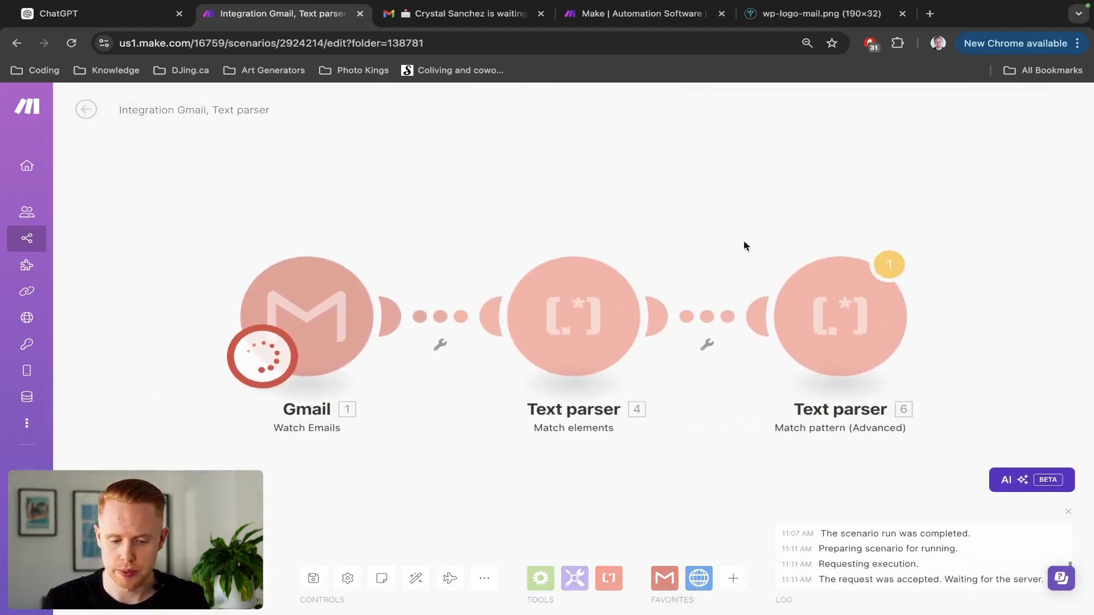
# Set the Gmail trigger to start from the WeddingWire email.
pyautogui.rightClick(336, 317)
pyautogui.click(408, 365)
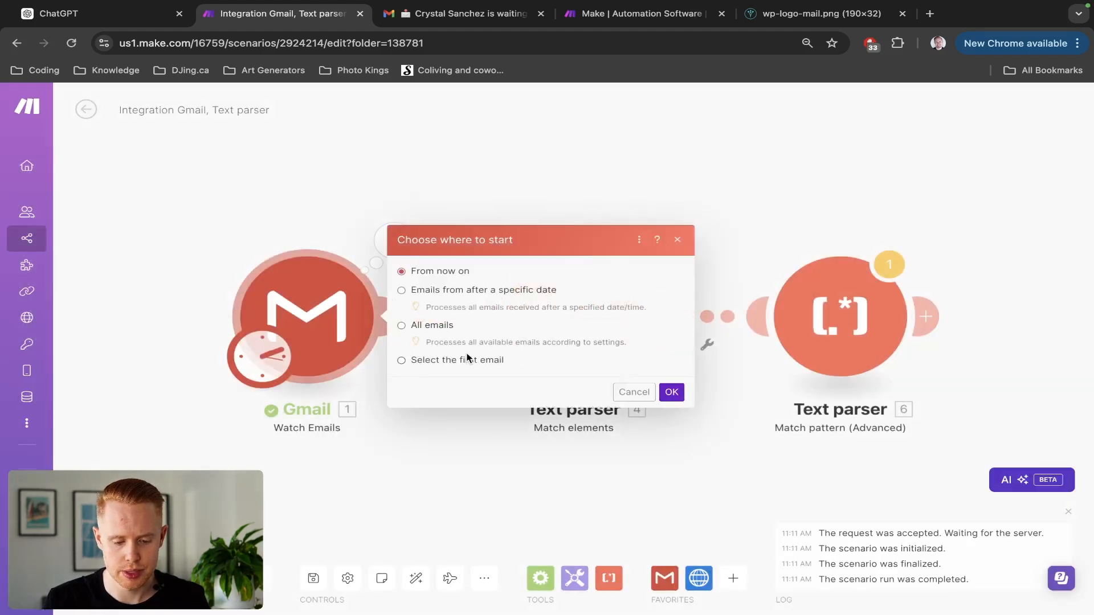
pyautogui.click(466, 359)
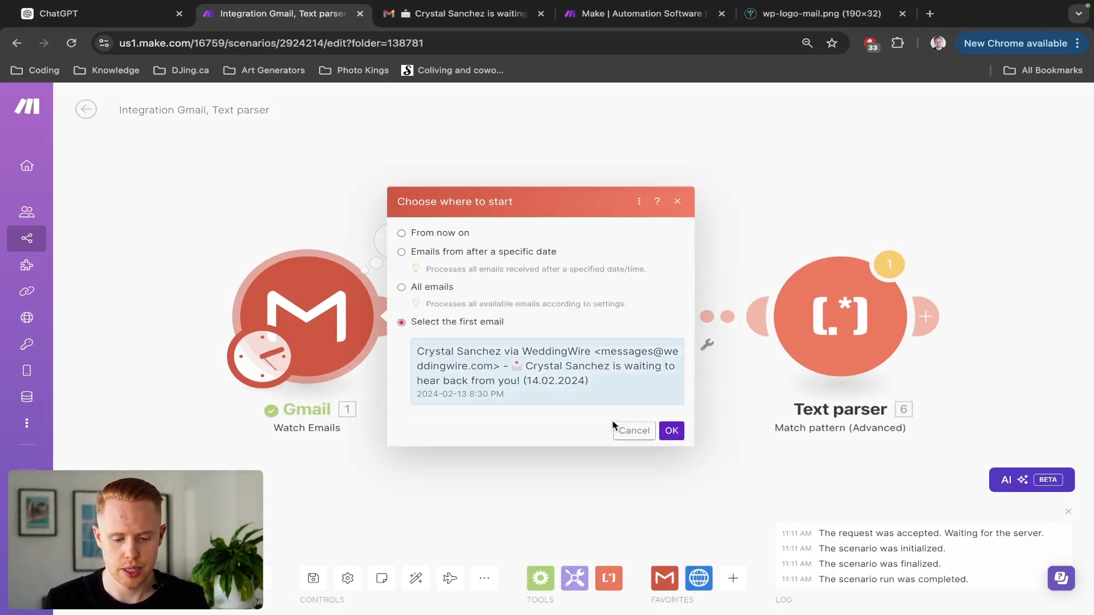
pyautogui.click(672, 431)
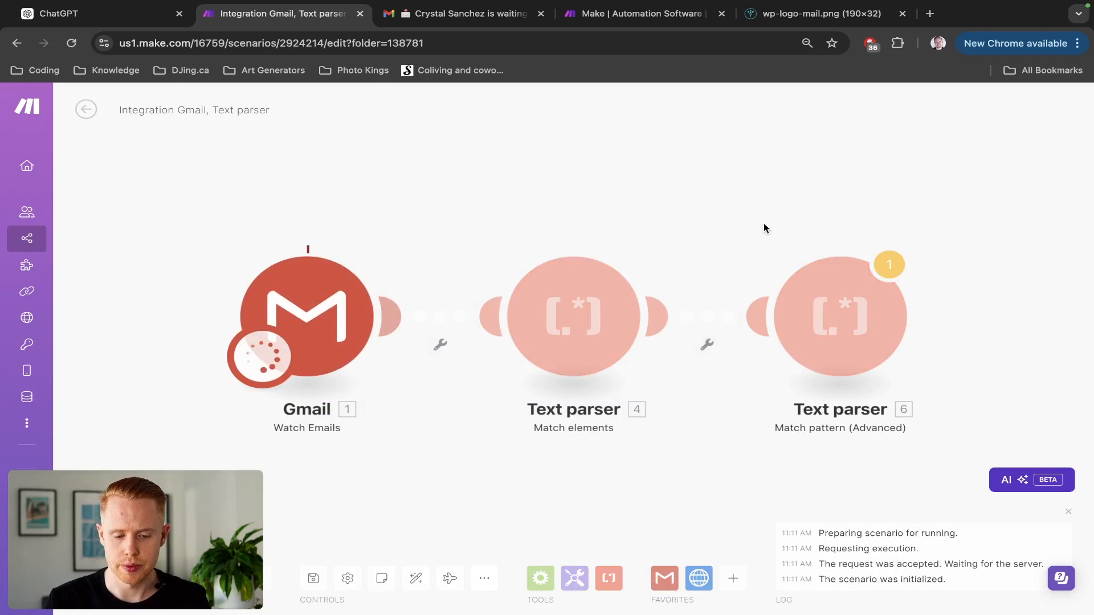
# Review Text parser 6's operation details, then go back to the ChatGPT conversation.
pyautogui.click(927, 239)
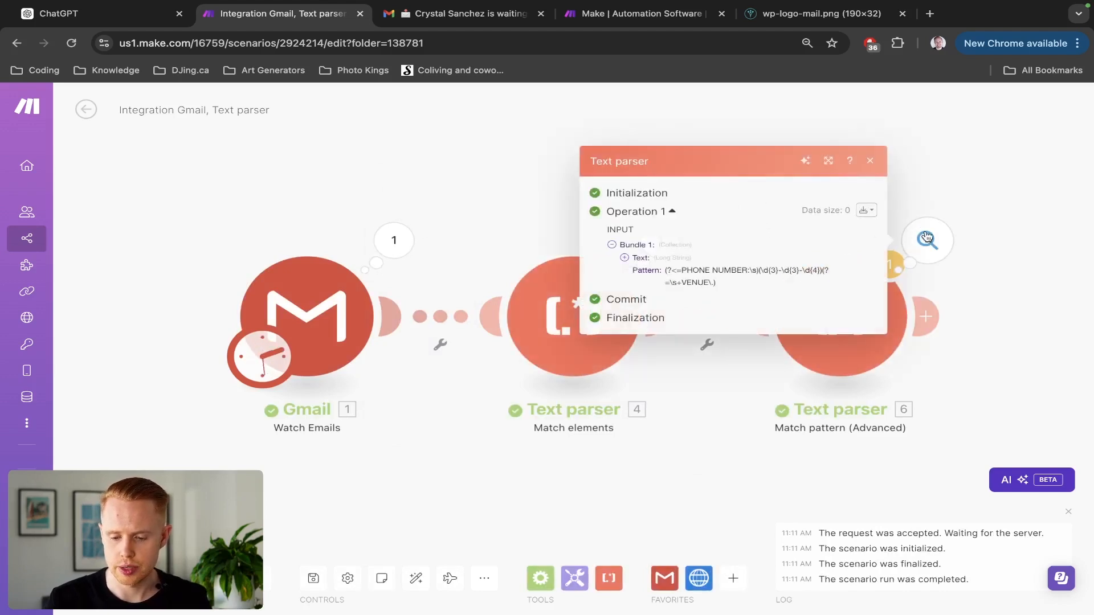
pyautogui.click(488, 209)
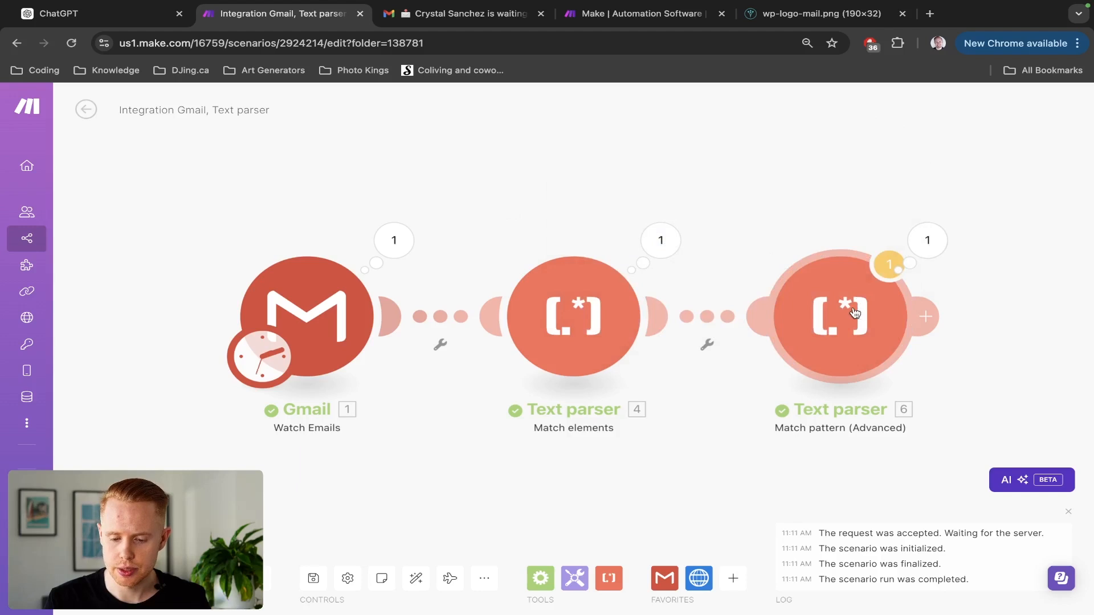
pyautogui.click(928, 243)
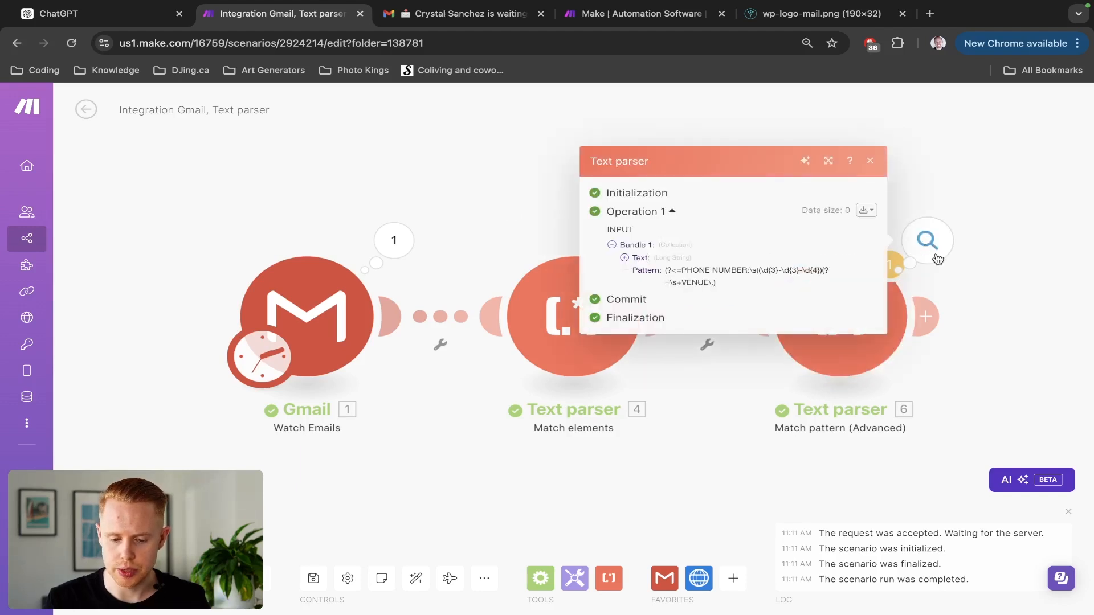
pyautogui.moveTo(994, 288); pyautogui.dragTo(859, 381)
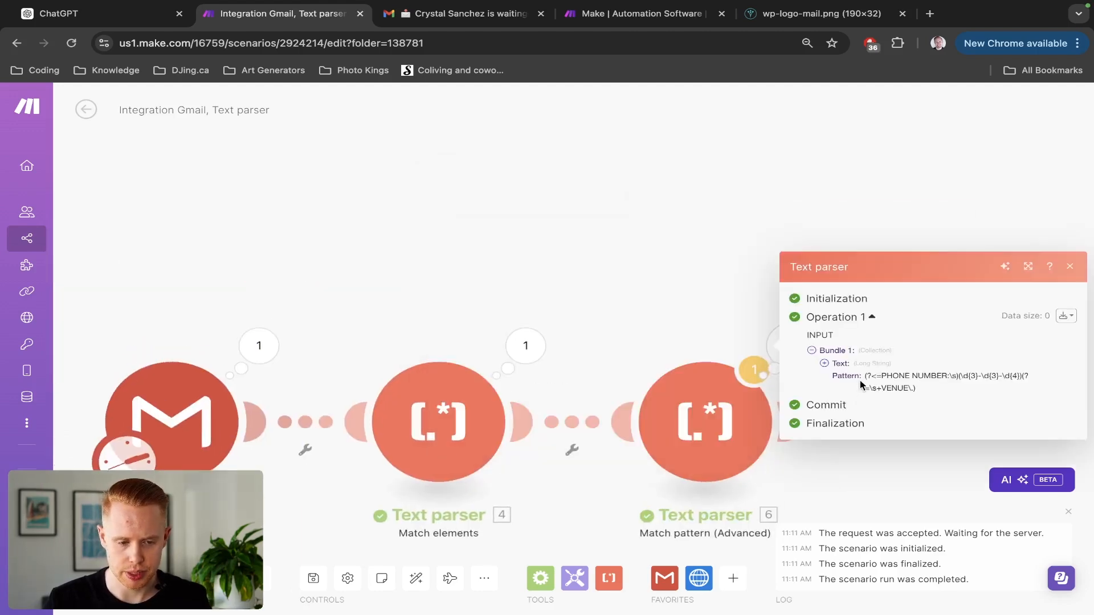
pyautogui.hotkey('ctrl', 'shift', 'Tab')
pyautogui.scroll(-4, 740, 399)
# Send ChatGPT 'This didn't work, is there another regex formula to grab this?'.
pyautogui.click(588, 574)
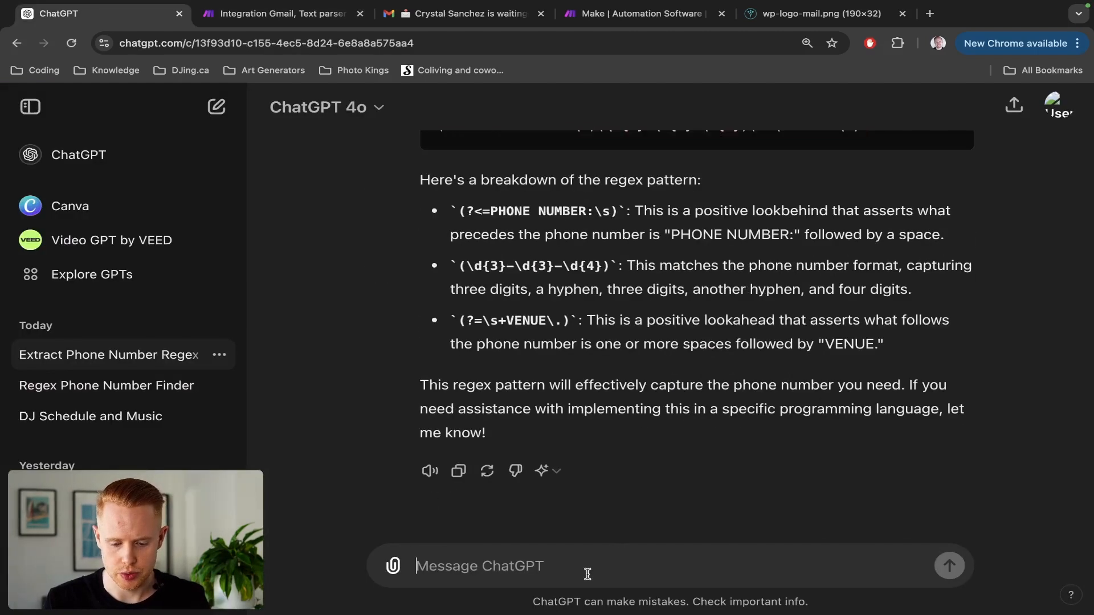
pyautogui.scroll(3, 598, 453)
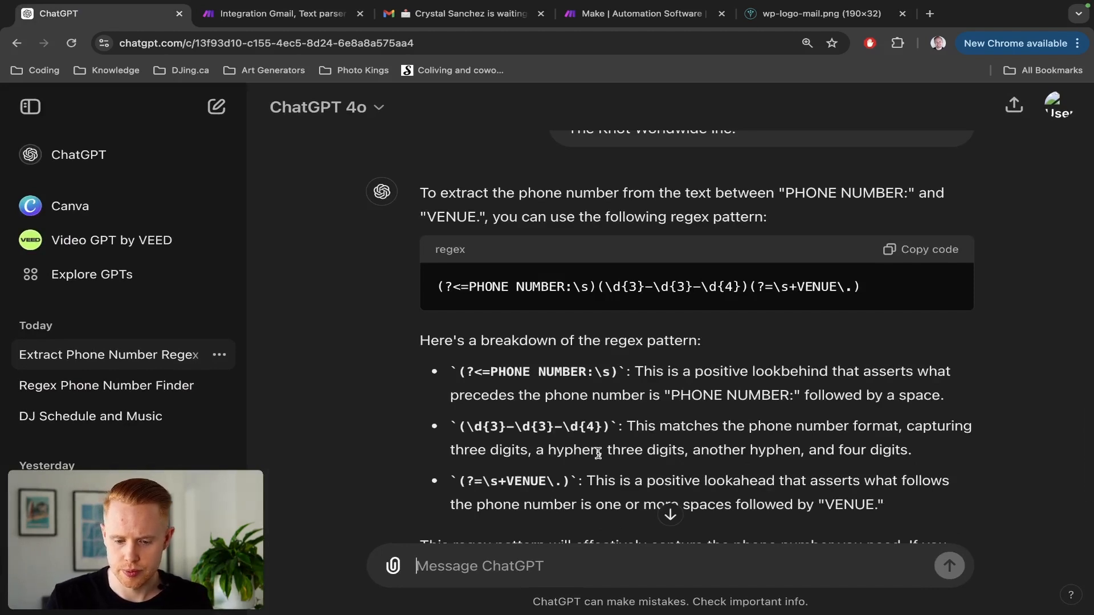
pyautogui.write('This')
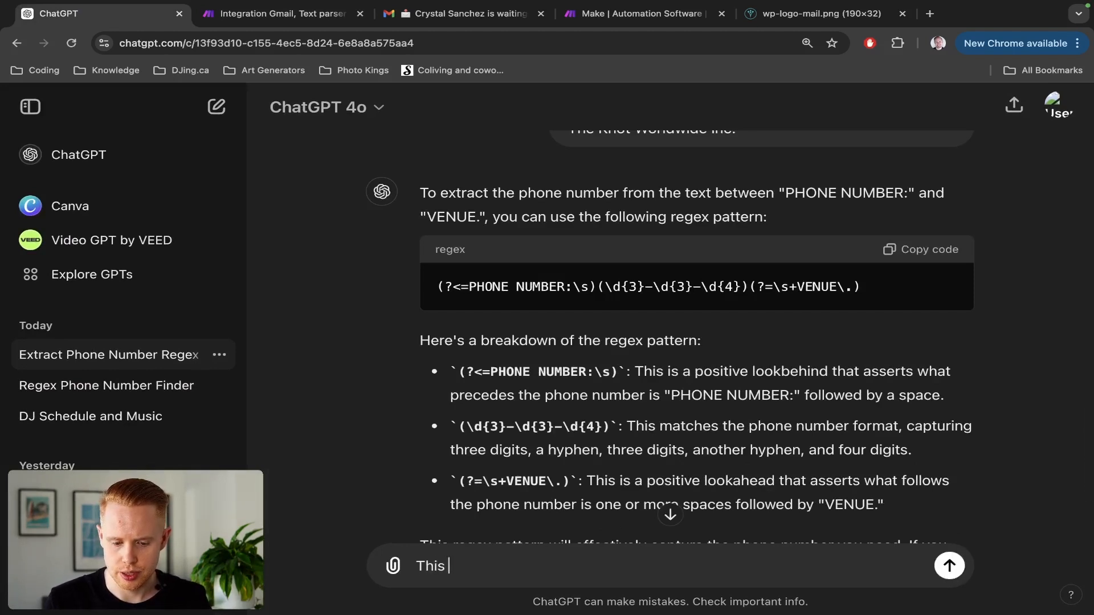
pyautogui.press('super+a')
pyautogui.press('BackSpace')
pyautogui.write('This didn')
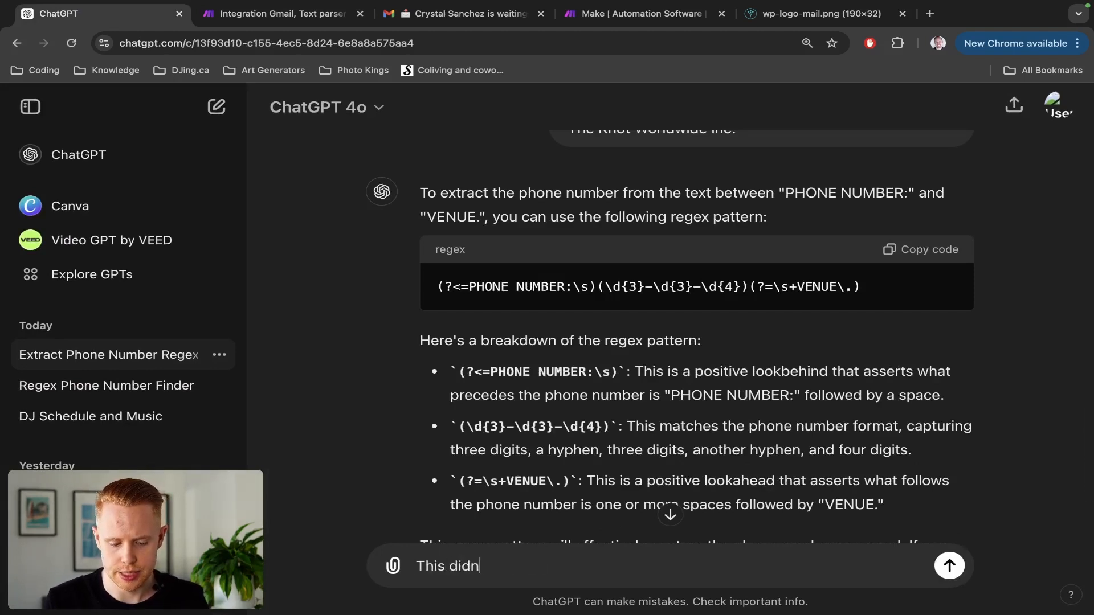
pyautogui.write("'t work, is")
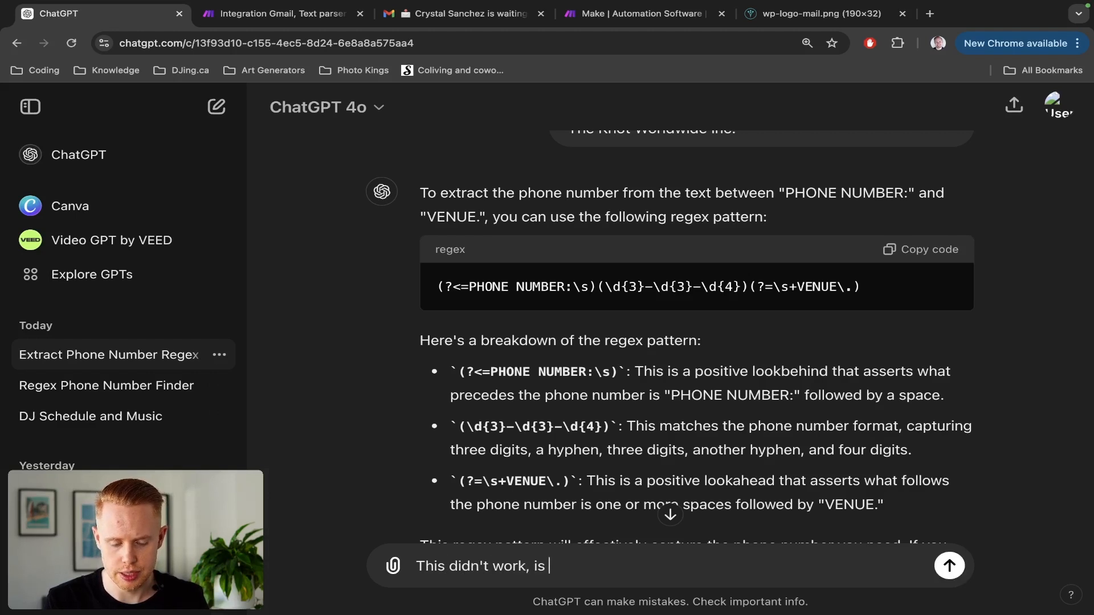
pyautogui.write(' there another')
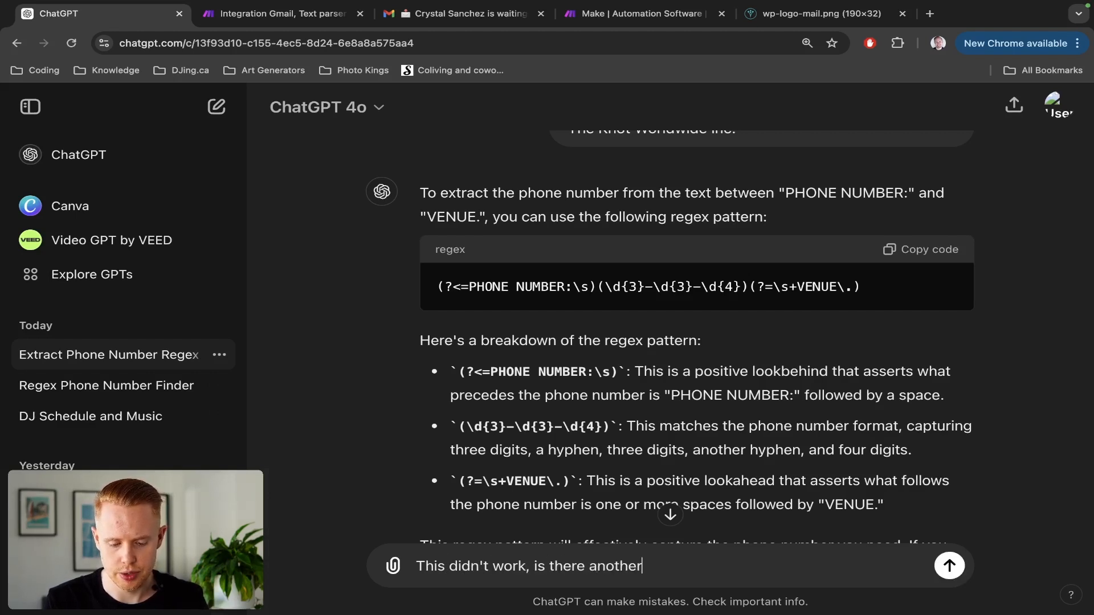
pyautogui.write(' regex formula to g')
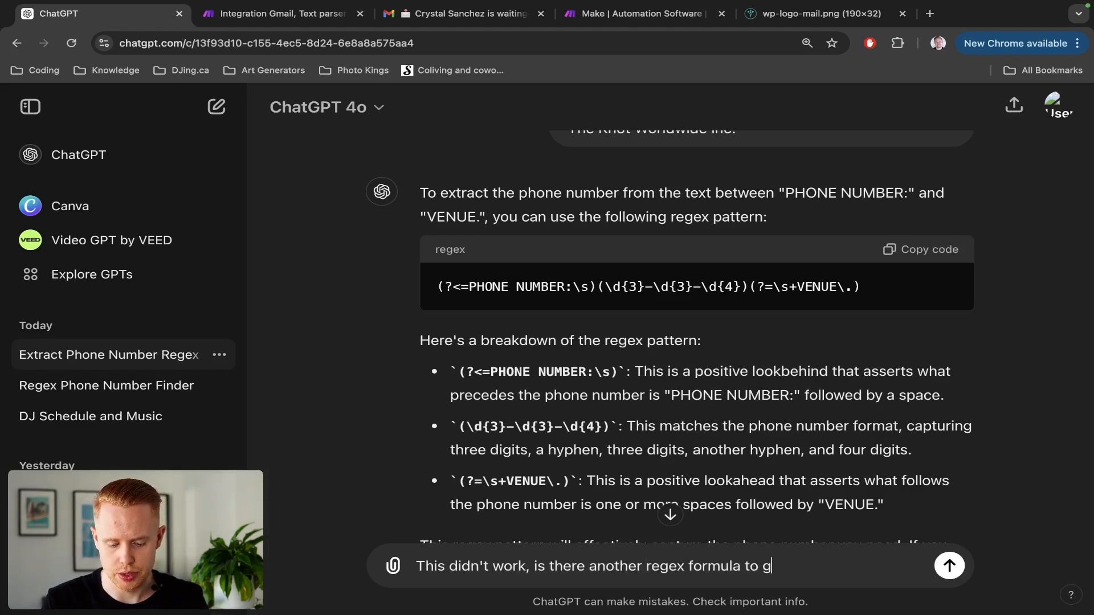
pyautogui.write('?')
pyautogui.press('Return')
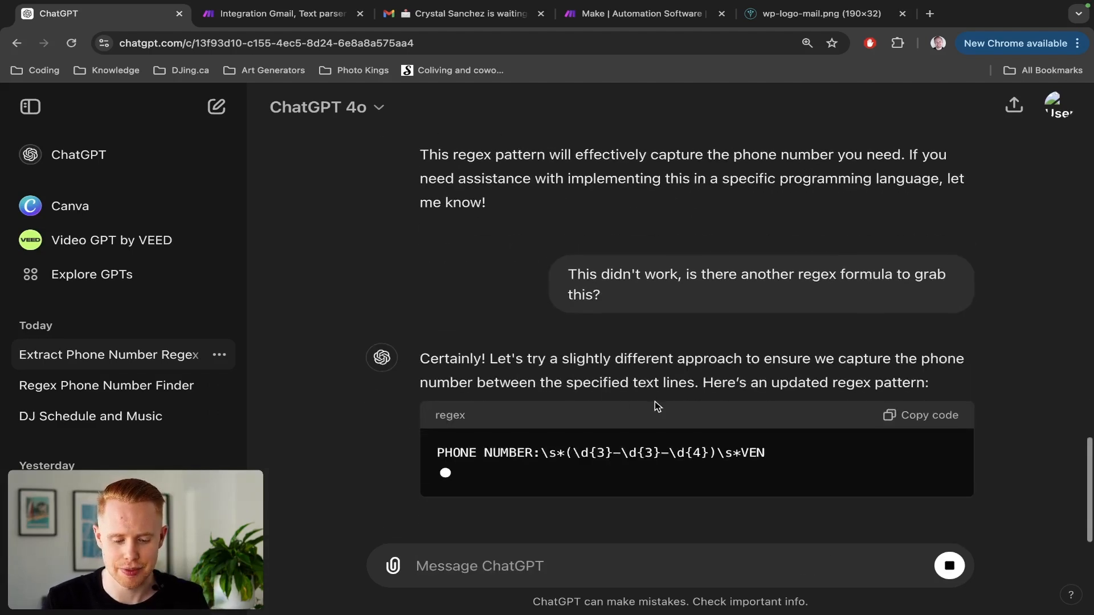
# Copy the new regex PHONE NUMBER:\s*(\d{3}-\d{3}-\d{4})\s*VENUE\. and return to Make.
pyautogui.scroll(6, 801, 392)
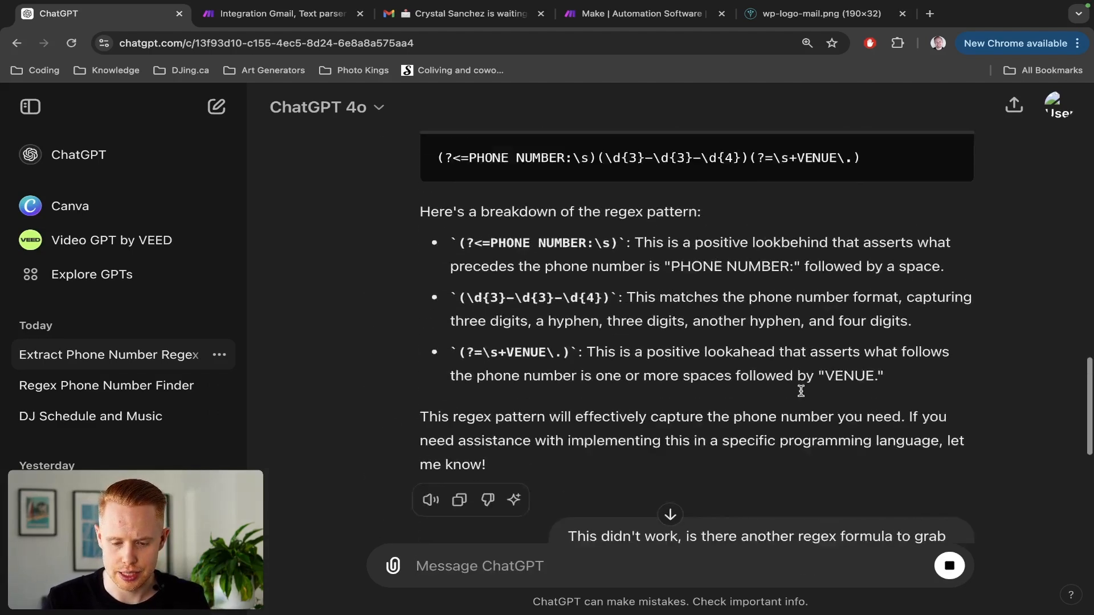
pyautogui.scroll(-7, 803, 395)
pyautogui.scroll(-1, 802, 392)
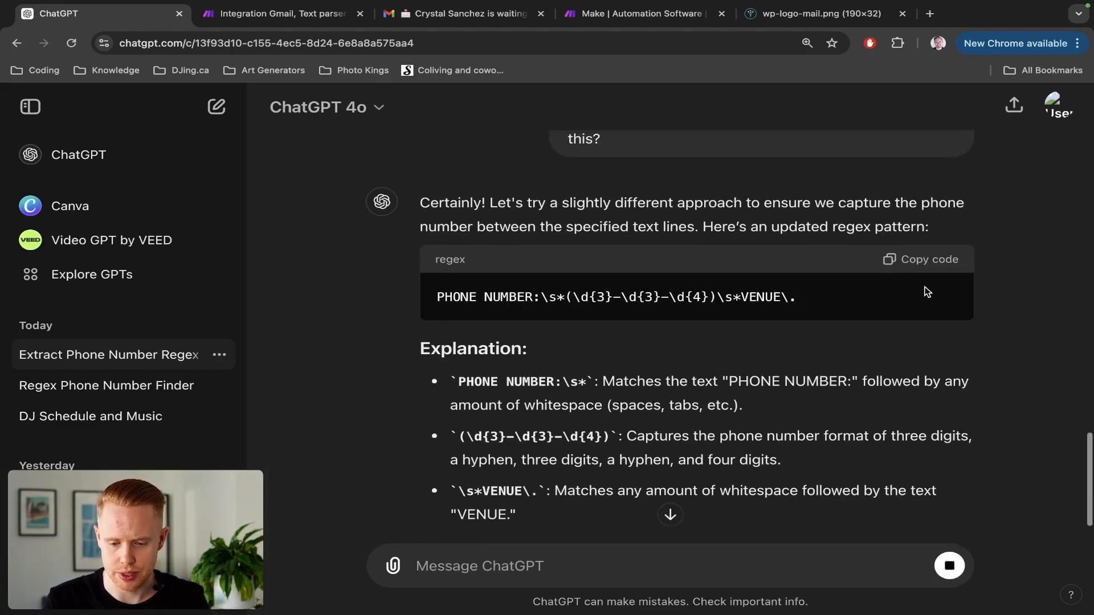
pyautogui.click(936, 263)
pyautogui.hotkey('ctrl', 'Tab')
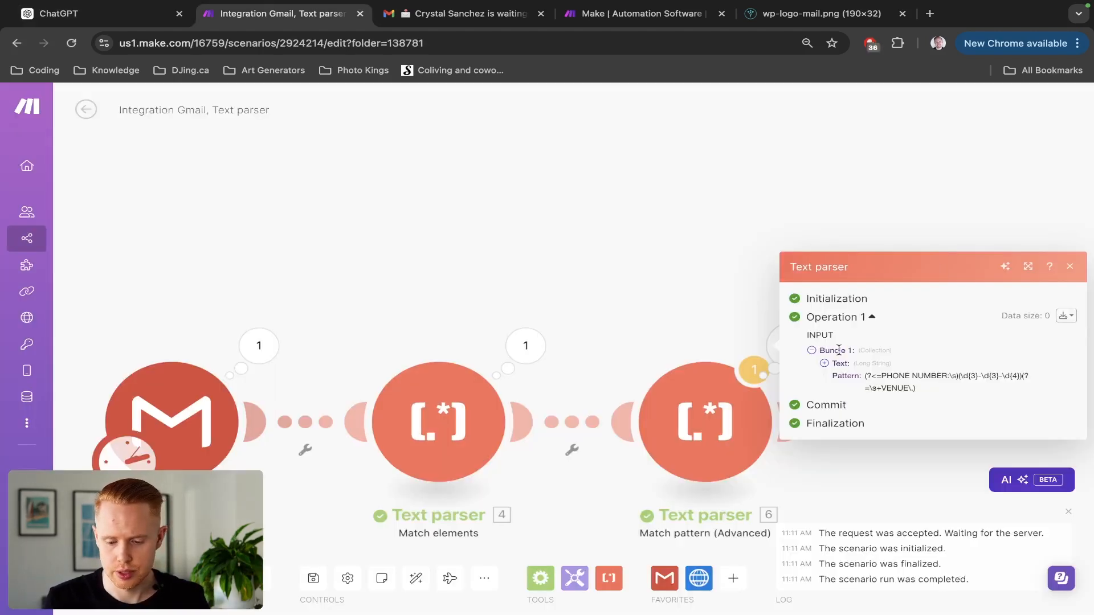
# Save the scenario and open Text parser 6's settings.
pyautogui.click(692, 398)
pyautogui.moveTo(691, 397); pyautogui.dragTo(342, 598)
pyautogui.tripleClick(317, 581)
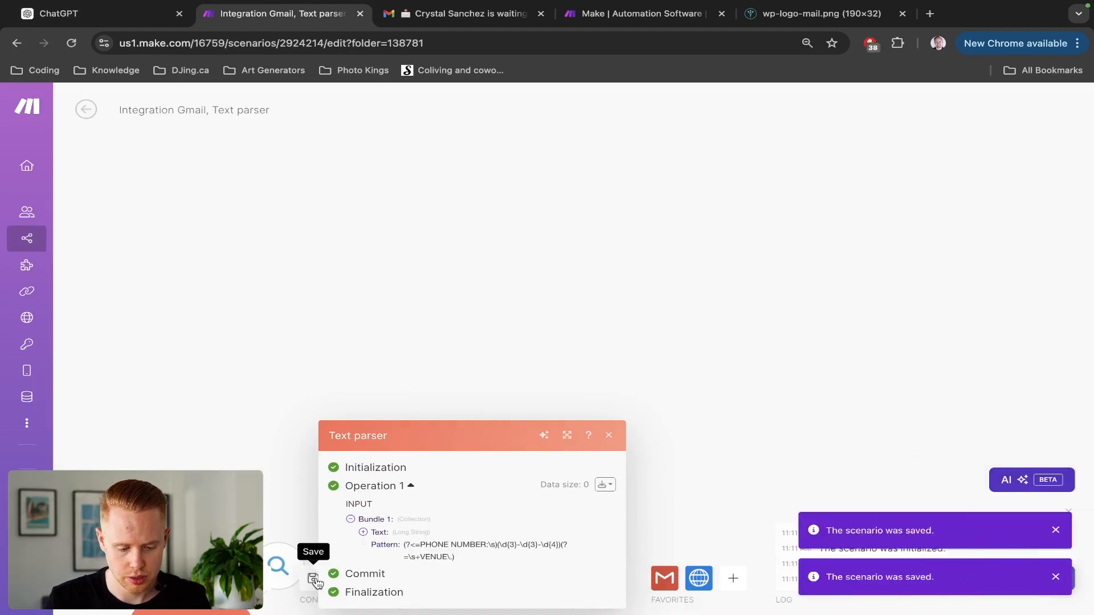
pyautogui.moveTo(312, 561); pyautogui.dragTo(602, 372)
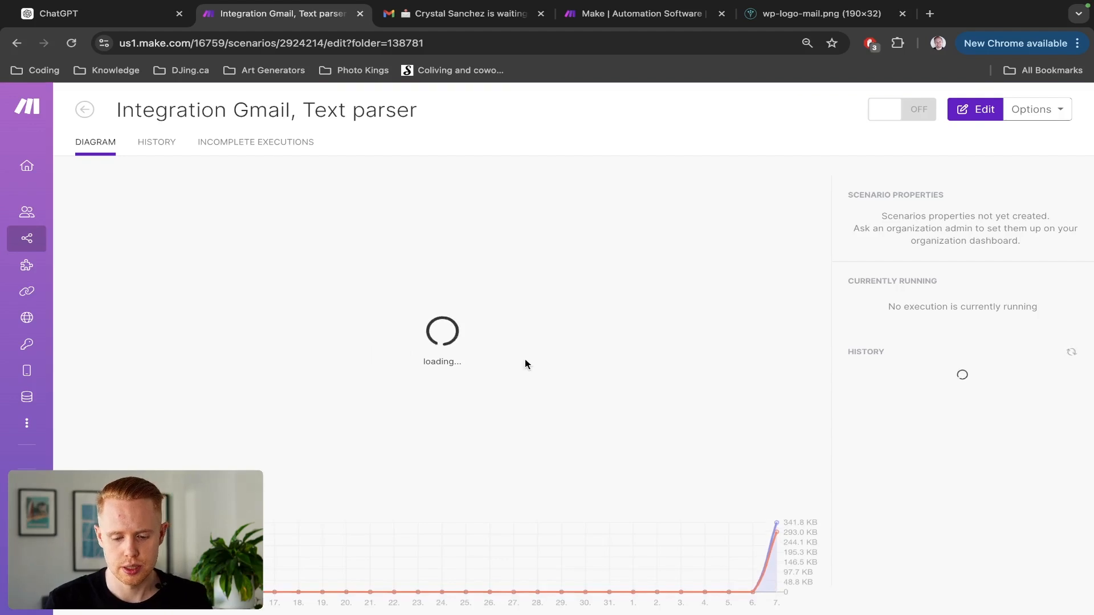
pyautogui.click(690, 310)
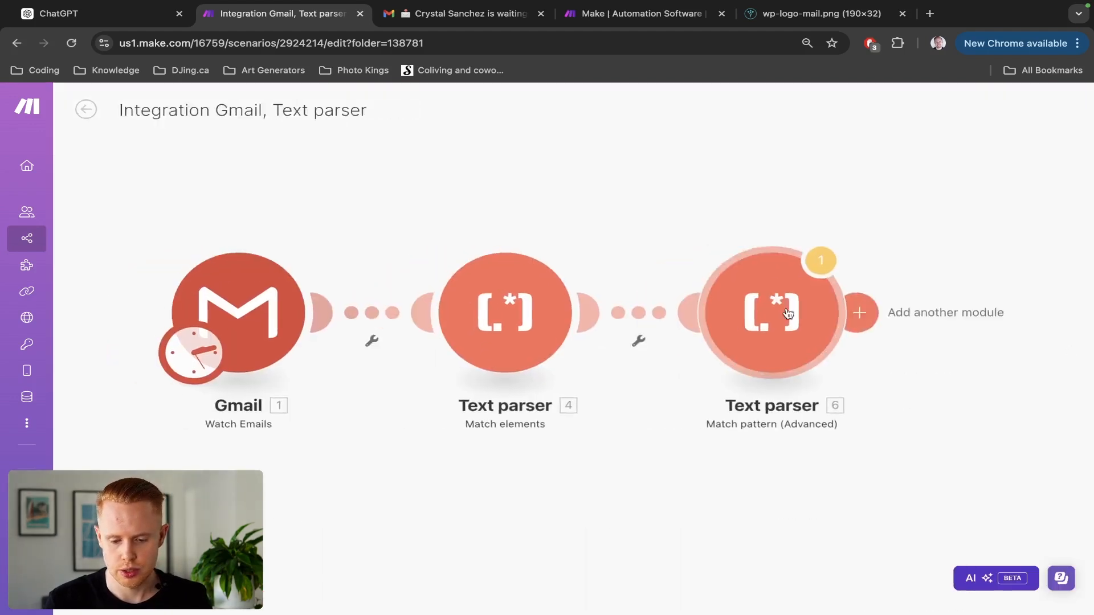
# Replace the parser's Pattern with PHONE NUMBER:\s*(\d{3}-\d{3}-\d{4})\s*VENUE\. and confirm.
pyautogui.tripleClick(559, 476)
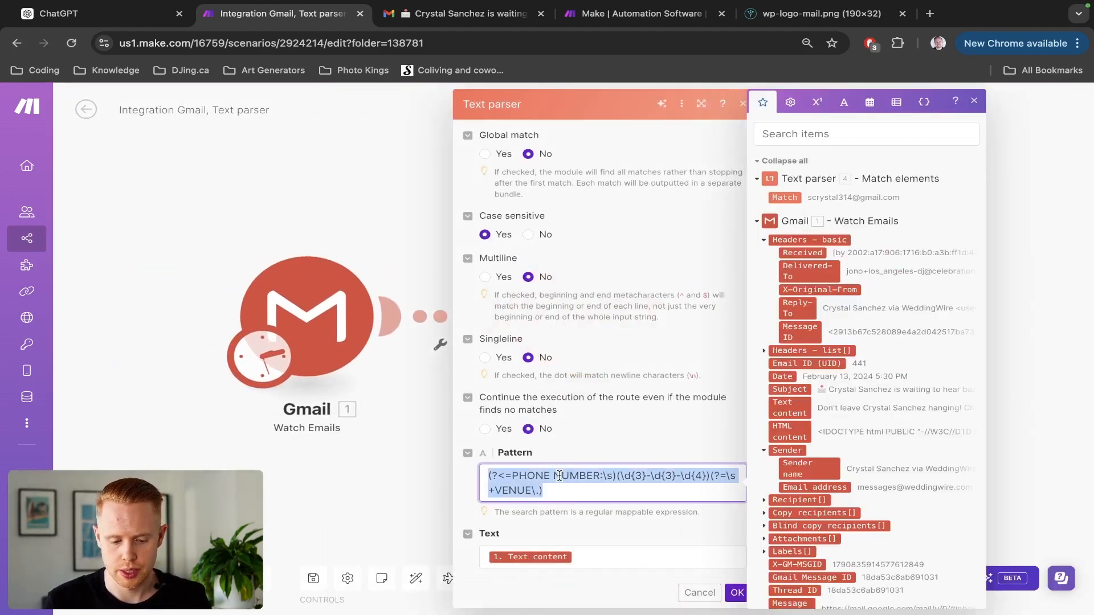
pyautogui.hotkey('ctrl', 'v')
pyautogui.click(736, 593)
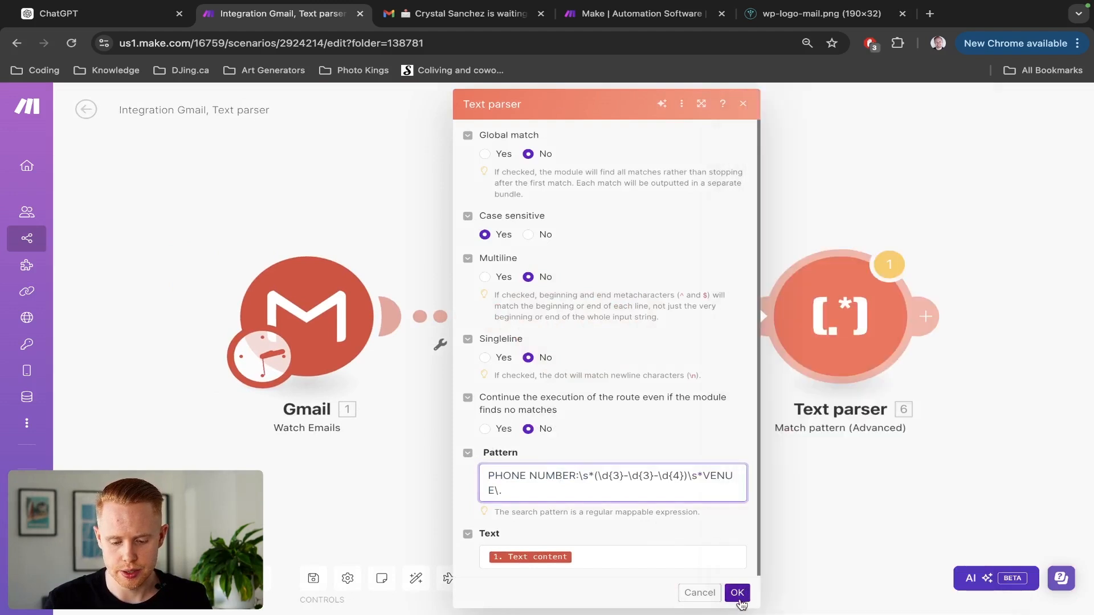
# Set the Gmail trigger to start from the WeddingWire email again.
pyautogui.rightClick(274, 305)
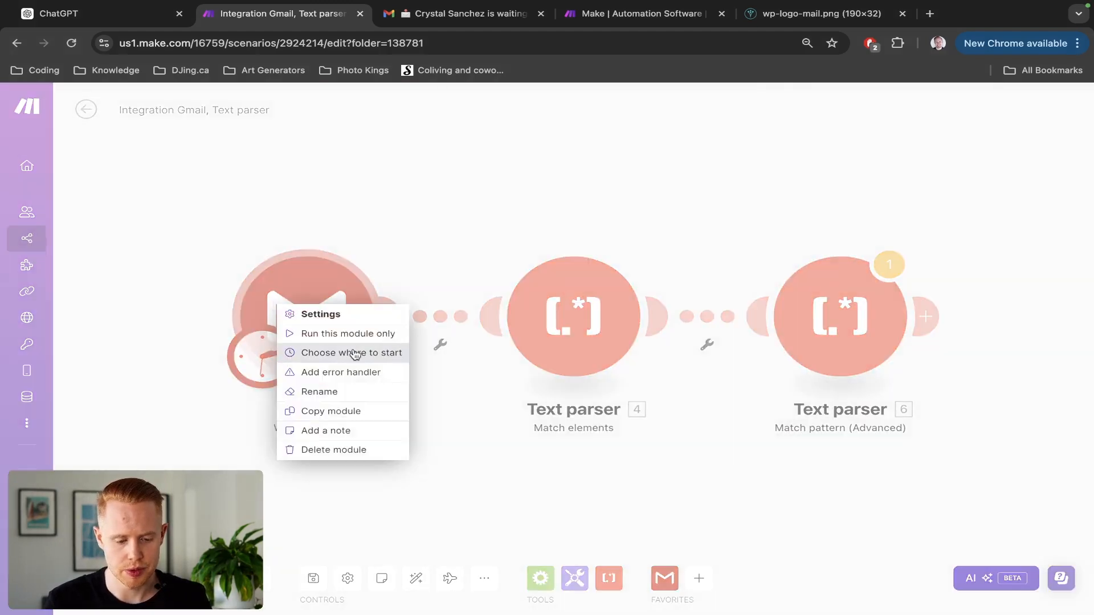
pyautogui.click(351, 353)
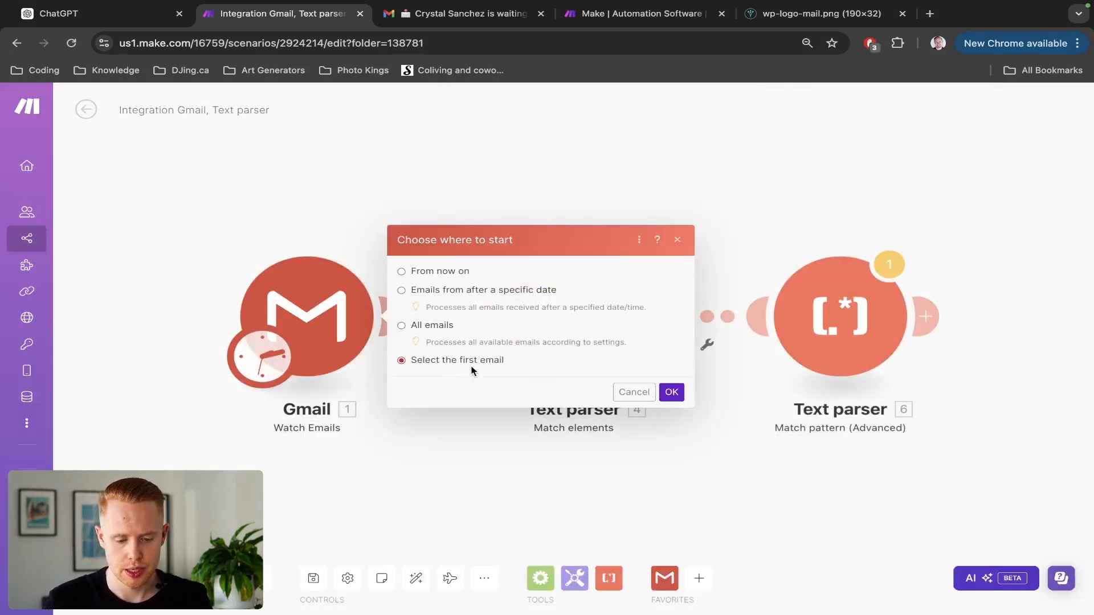
pyautogui.click(672, 392)
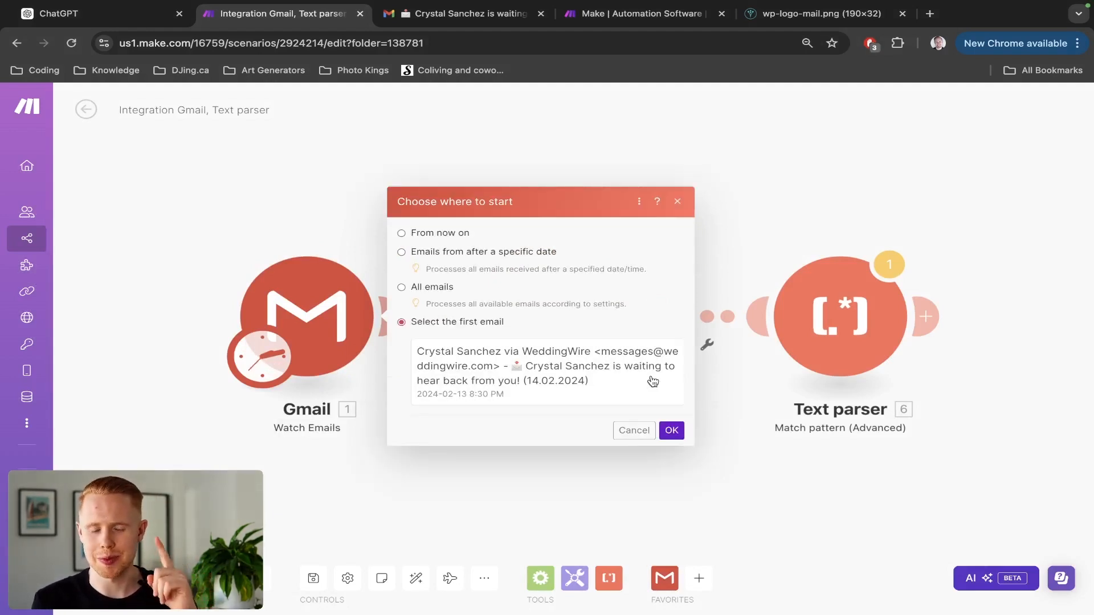
pyautogui.click(670, 431)
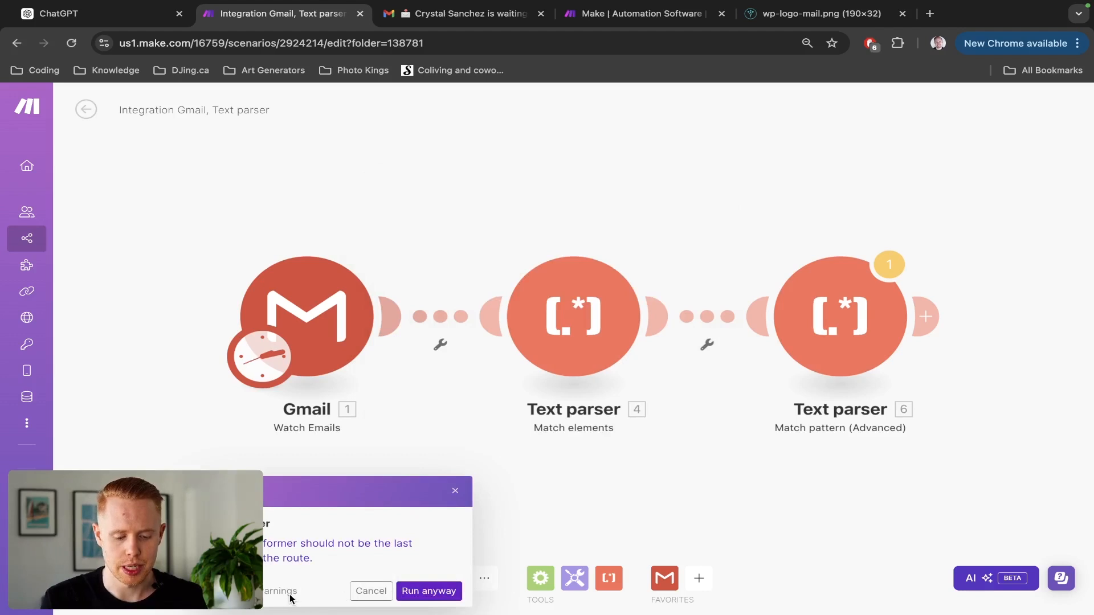
# Run the scenario despite the warning and search Text parser 6's output for the phone number.
pyautogui.click(428, 591)
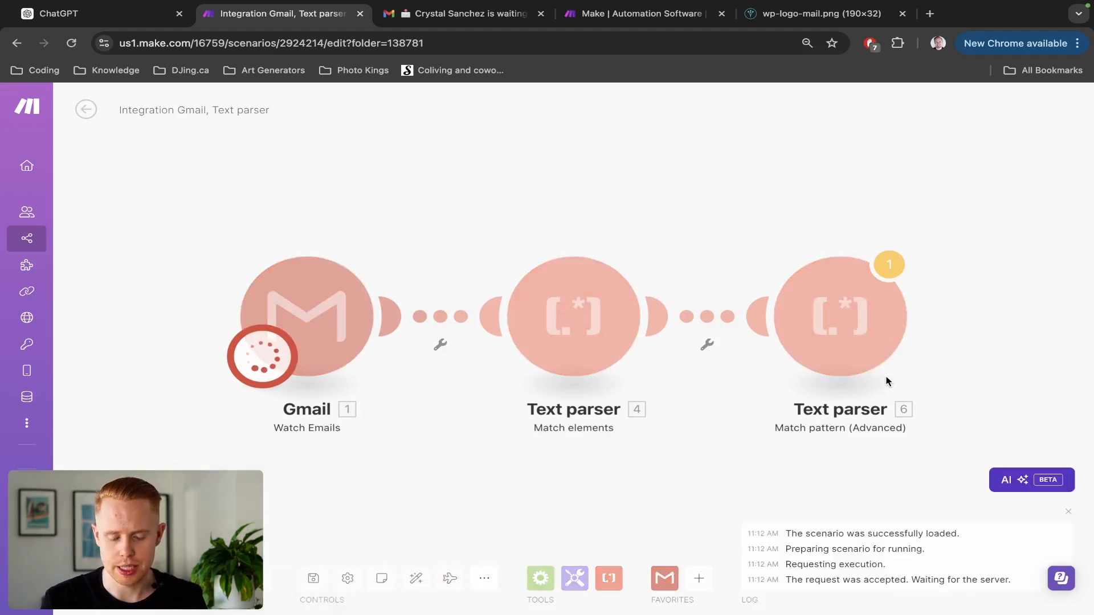
pyautogui.moveTo(1010, 317); pyautogui.dragTo(821, 289)
pyautogui.click(737, 220)
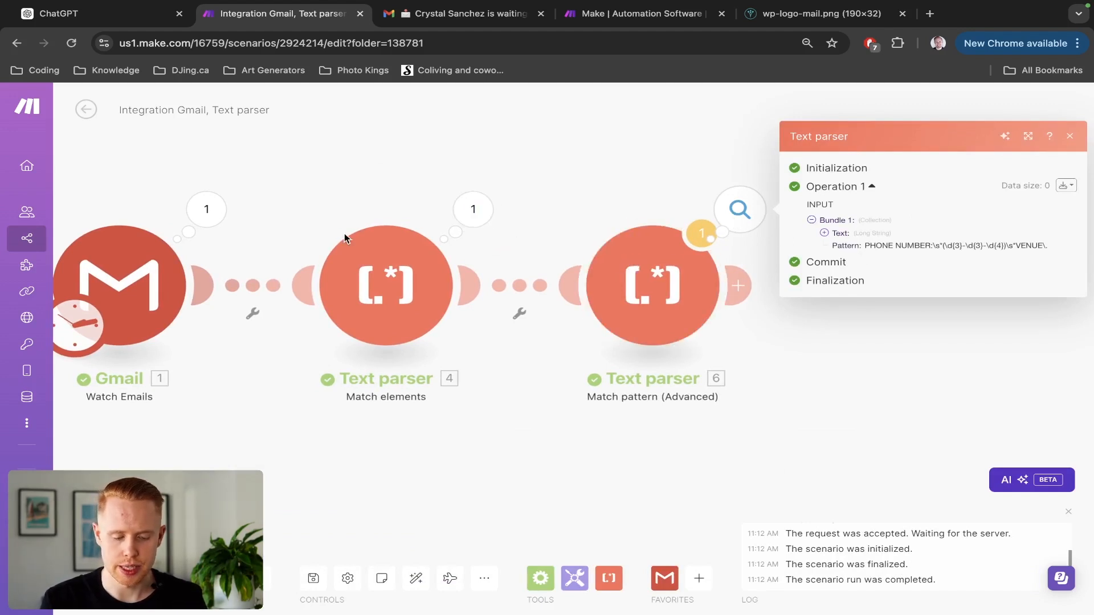
pyautogui.hotkey('ctrl', 'f')
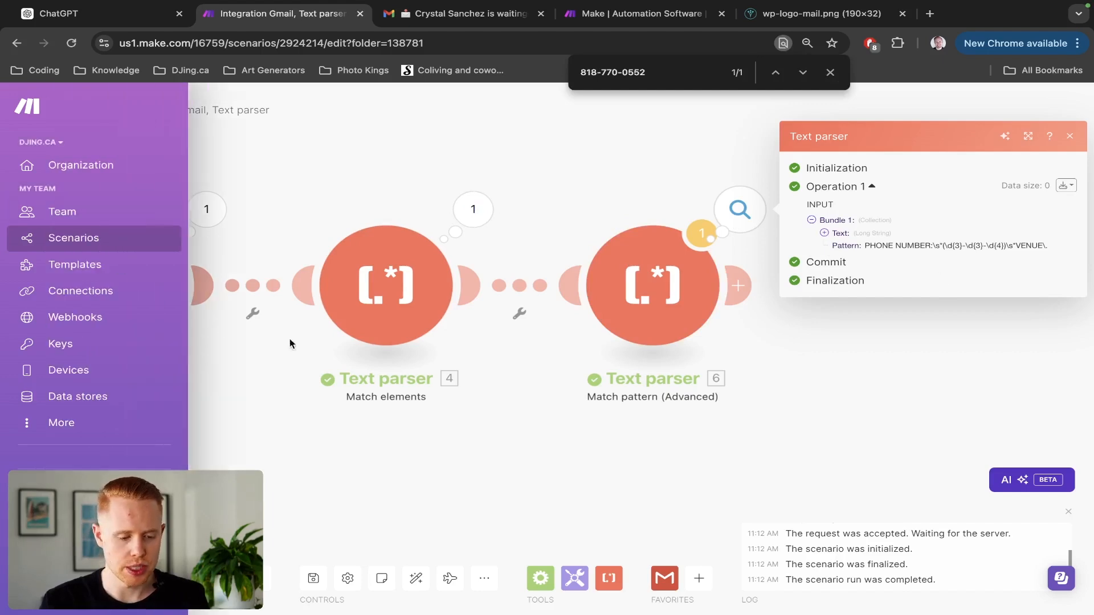
# Expand the HTML content in the Gmail module's output and select the whole HTML string.
pyautogui.click(210, 227)
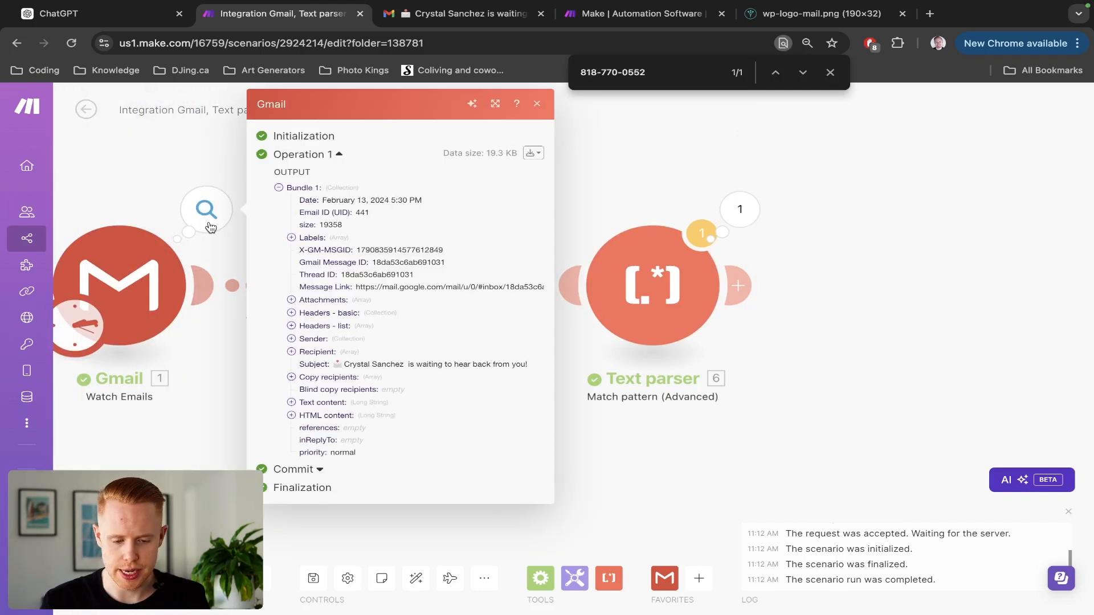
pyautogui.click(318, 415)
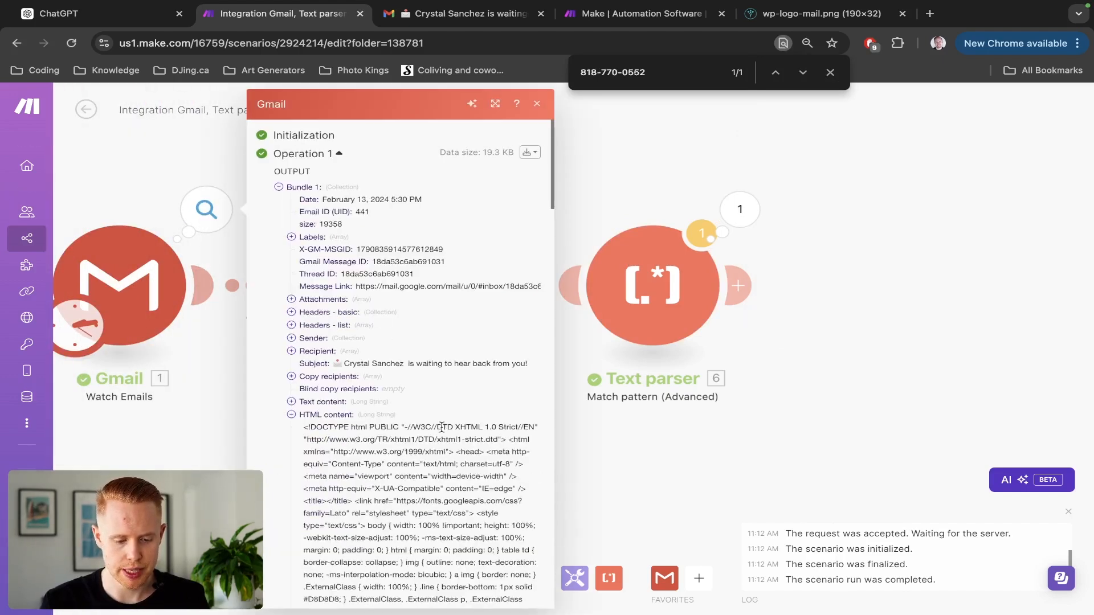
pyautogui.scroll(-2, 305, 330)
pyautogui.moveTo(305, 331); pyautogui.dragTo(496, 486)
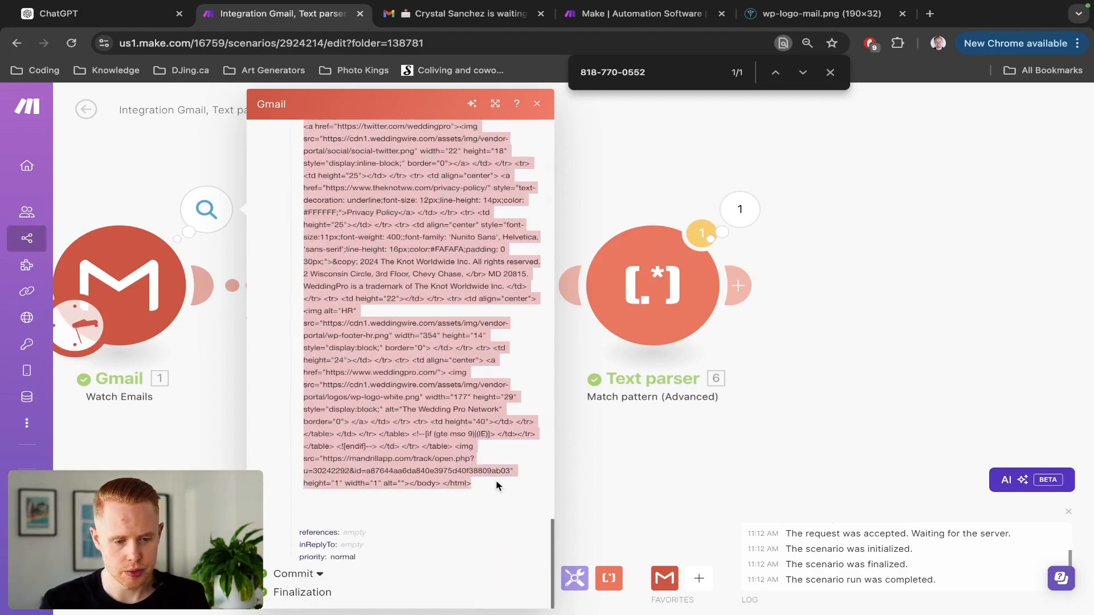
pyautogui.press('super+1')
# Start a follow-up saying the approach didn't work and to retry using HTML.
pyautogui.click(505, 567)
pyautogui.write('This ')
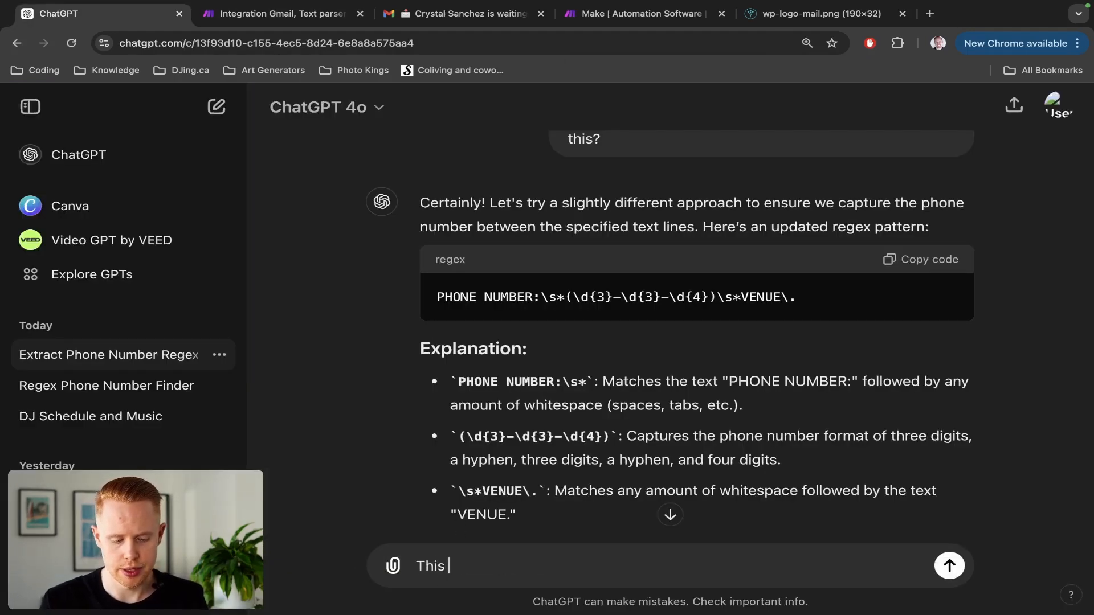
pyautogui.write("approach didn't wor")
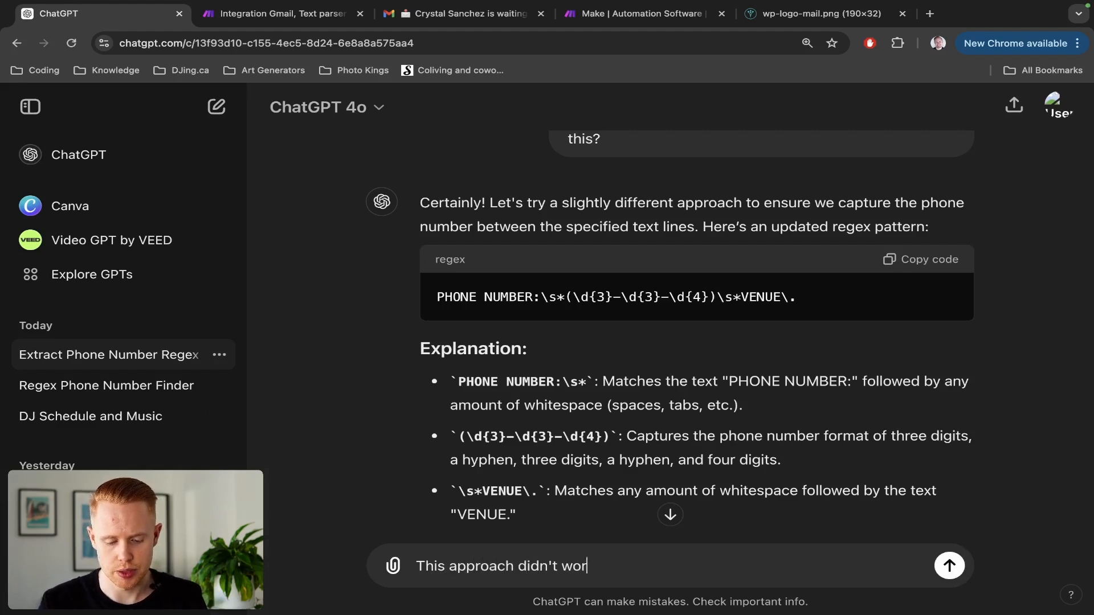
pyautogui.write("k. Let's try this again, but this time w")
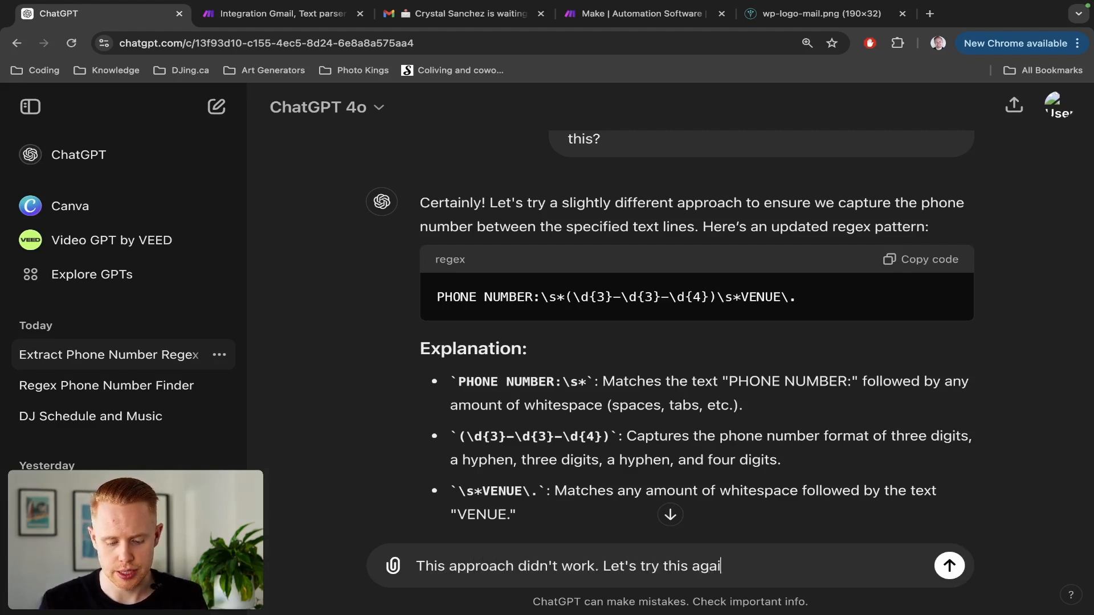
pyautogui.write('ith ')
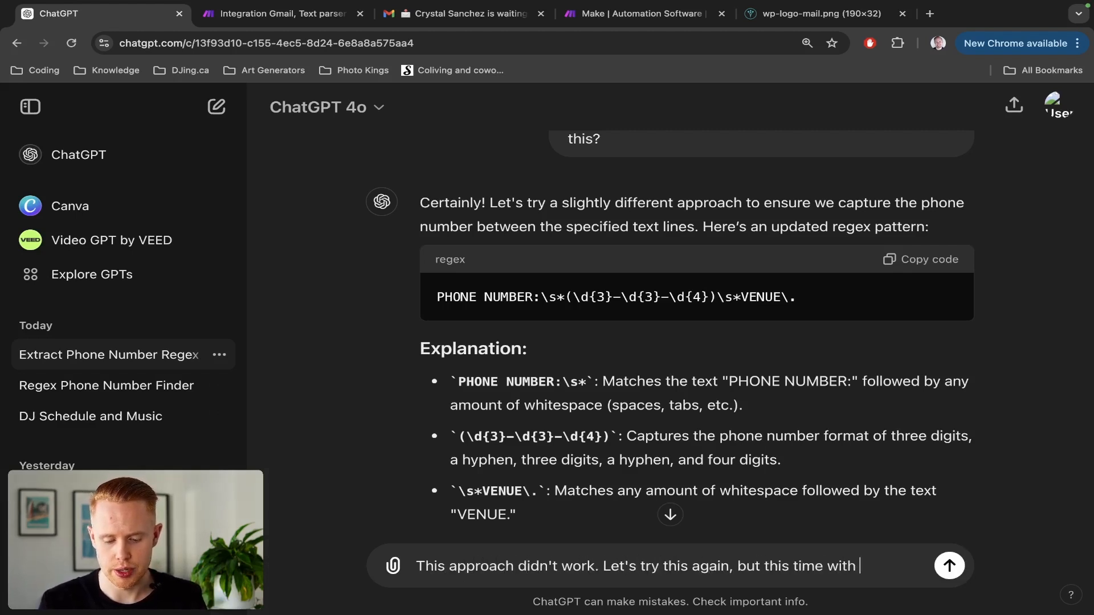
pyautogui.write('HTML')
pyautogui.hotkey('ctrl', 'Tab')
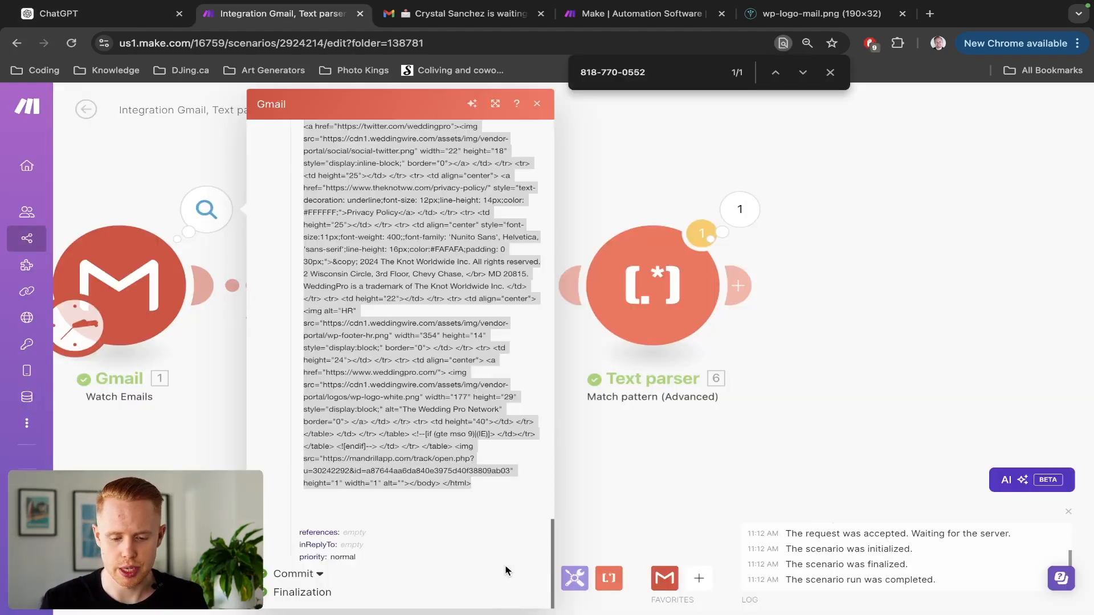
pyautogui.scroll(15, 399, 431)
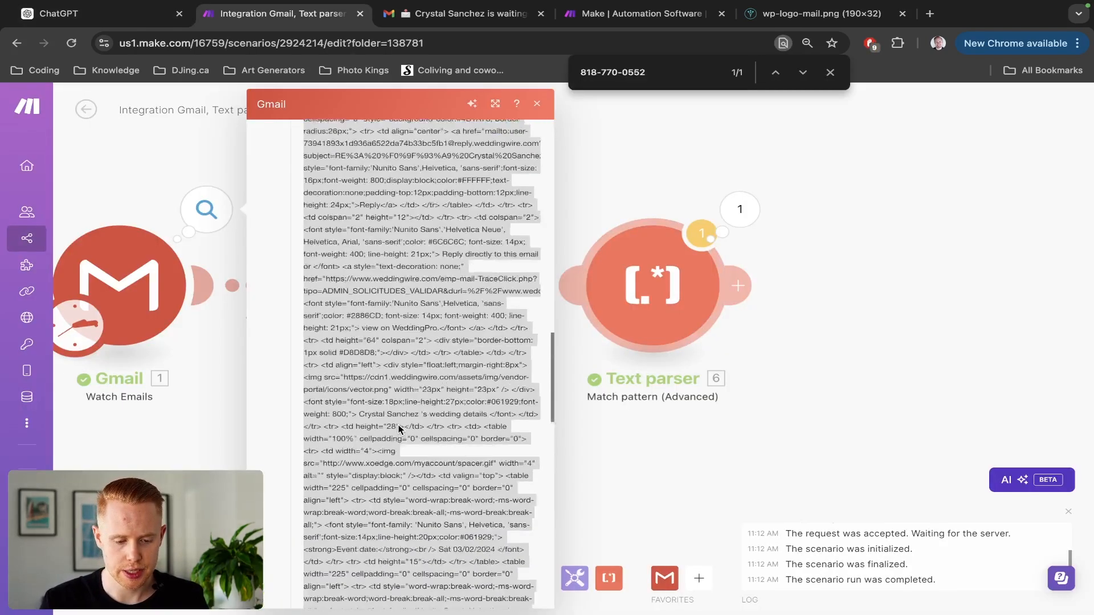
pyautogui.hotkey('ctrl', 'Tab')
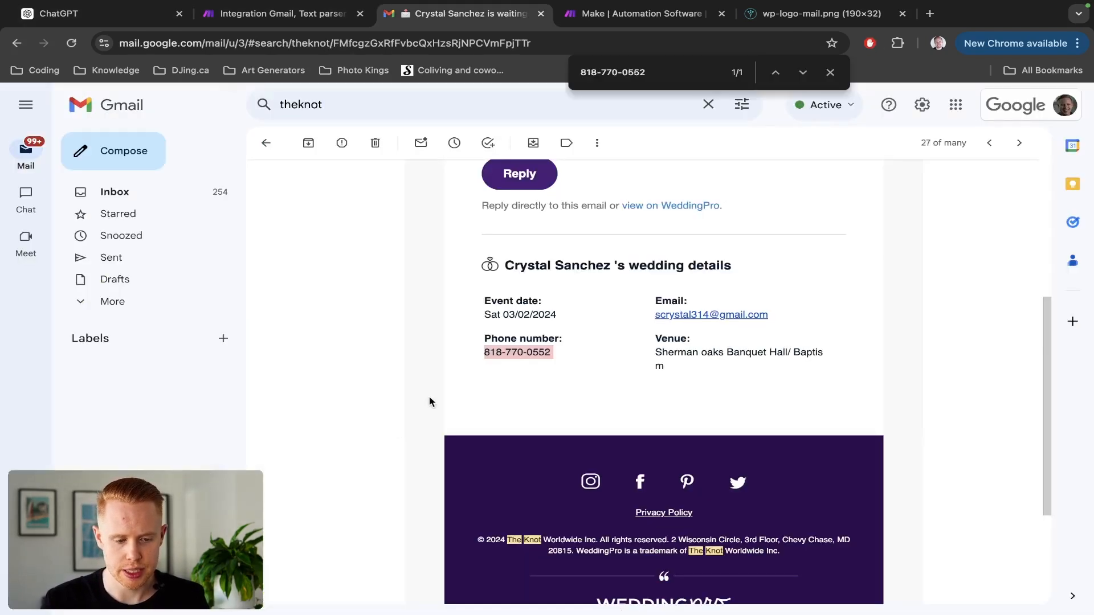
pyautogui.hotkey('ctrl', '1')
pyautogui.scroll(10, 542, 311)
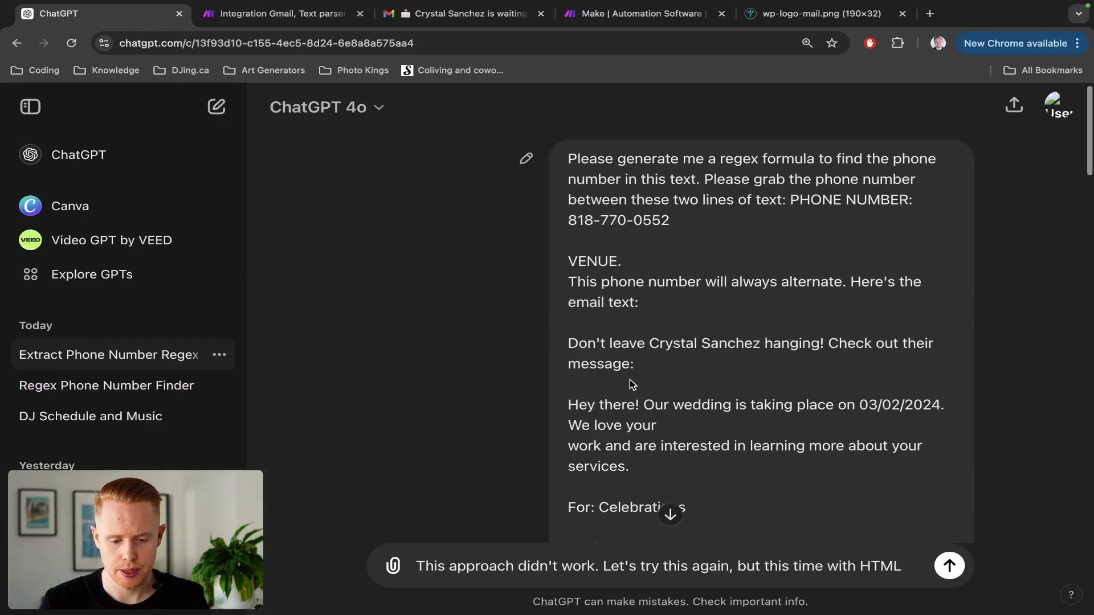
pyautogui.scroll(-1, 630, 380)
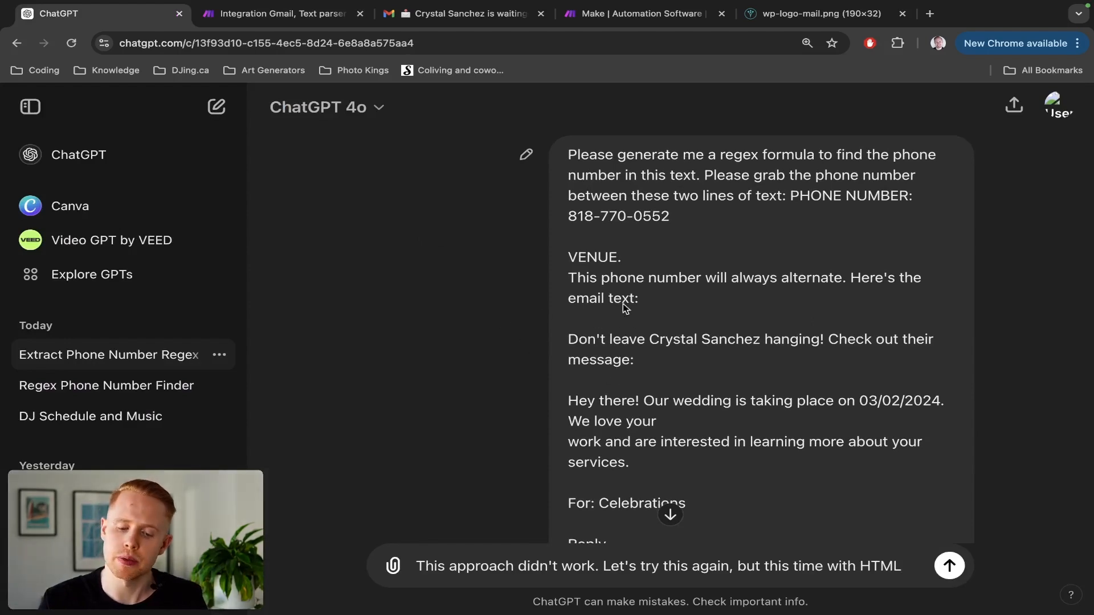
pyautogui.scroll(-20, 582, 316)
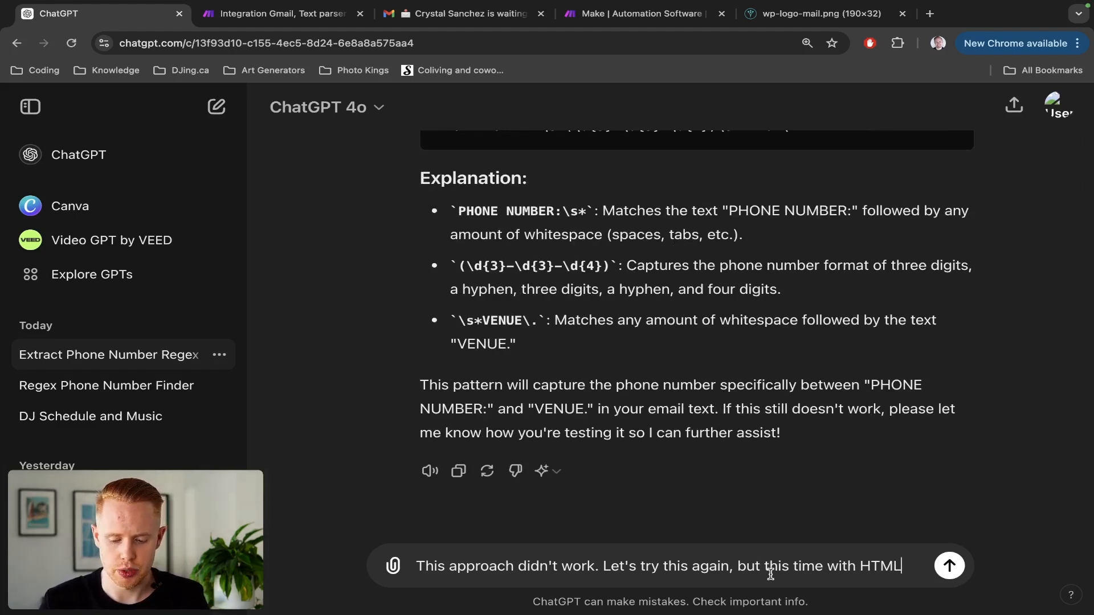
# Add that the phone number changes each time but its location stays the same, introducing the HTML code.
pyautogui.write('I want t')
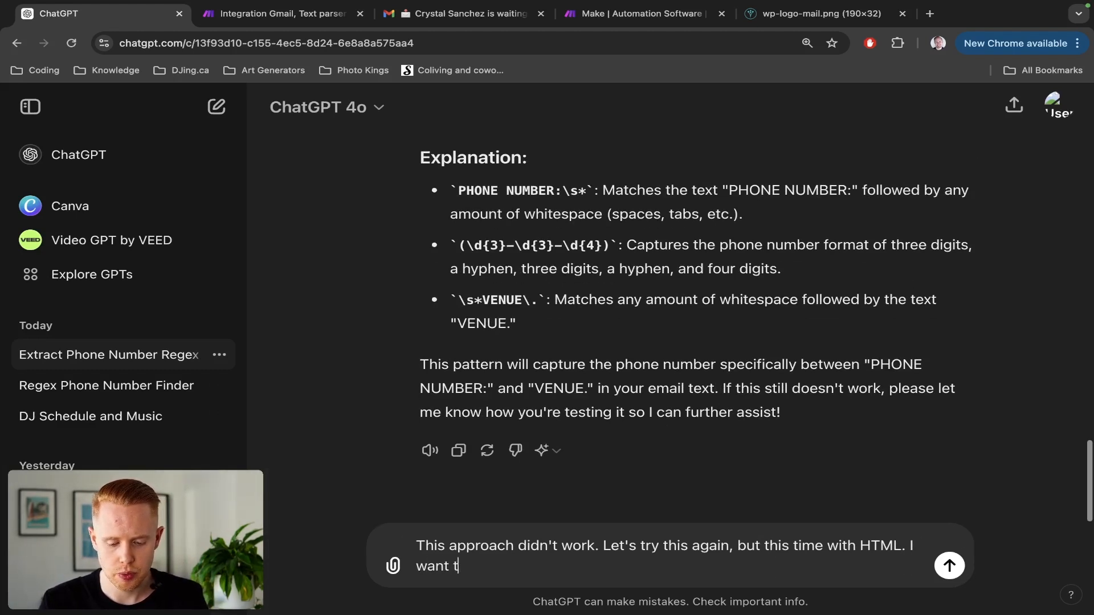
pyautogui.write('o extact this p')
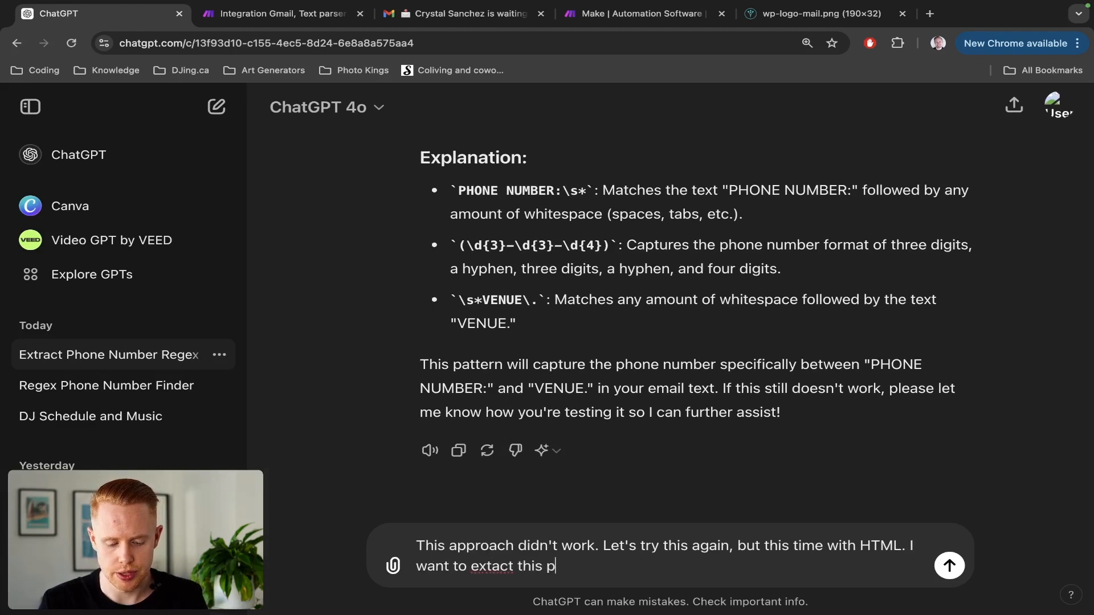
pyautogui.write('hone number of t')
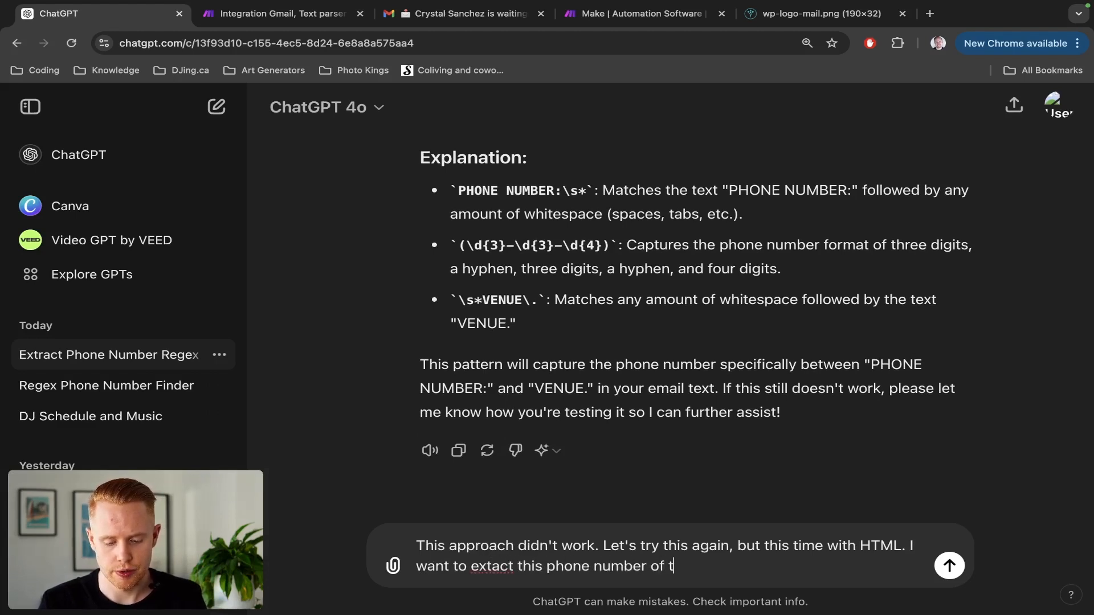
pyautogui.write('he page. The phone n')
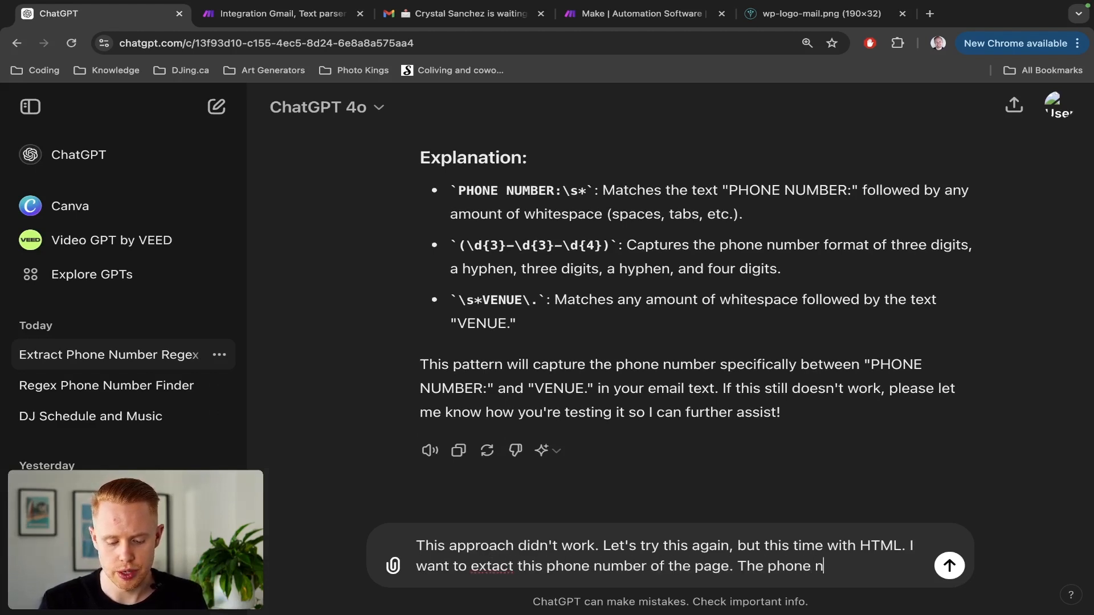
pyautogui.write('umber wil')
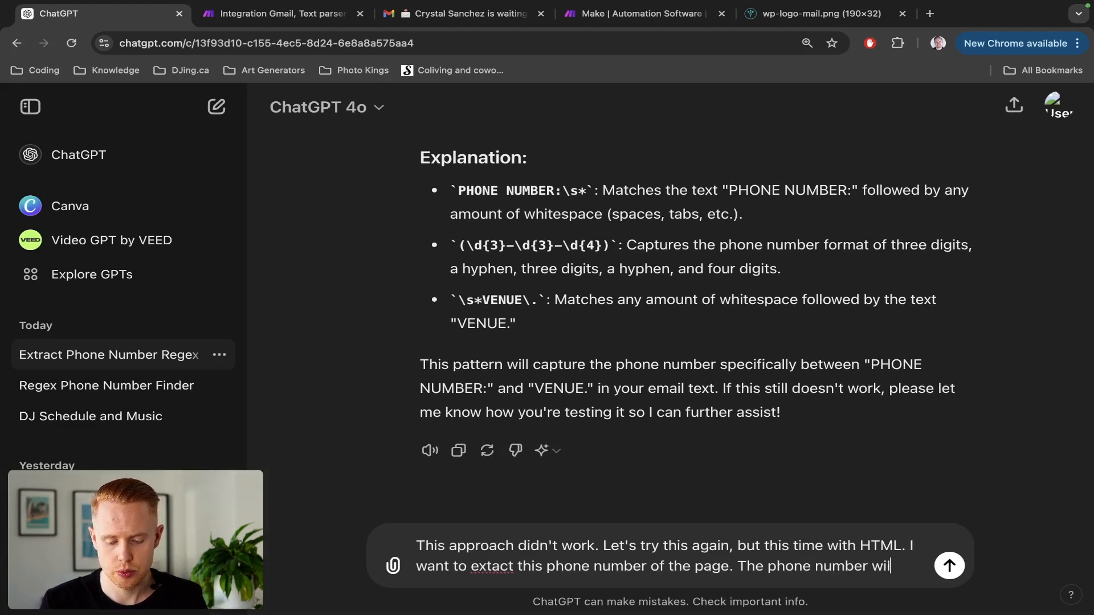
pyautogui.write('l change every time')
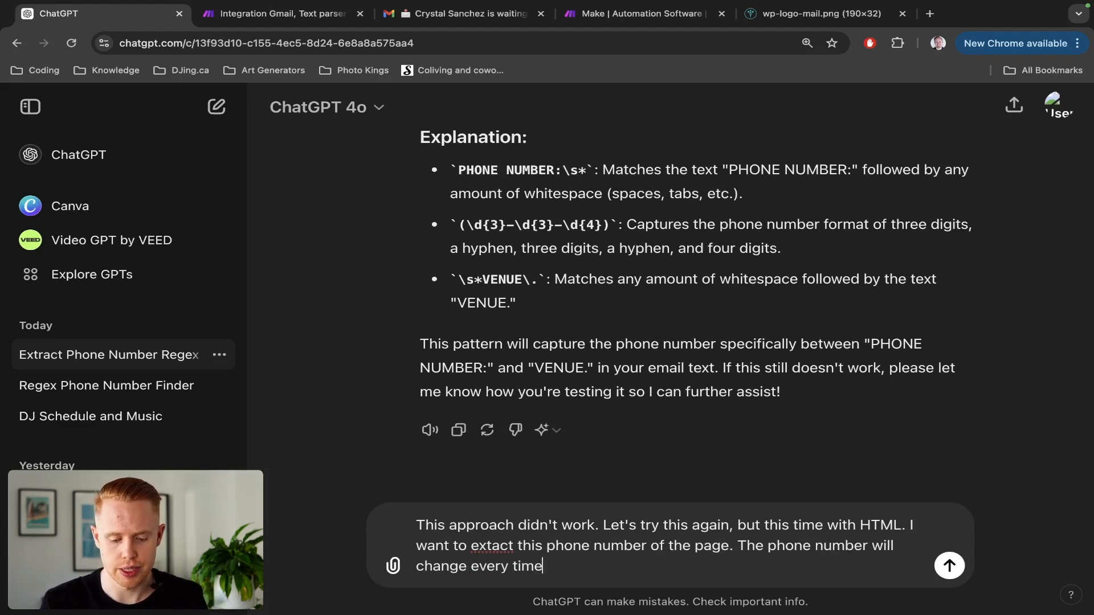
pyautogui.write(', but thelocatio')
pyautogui.hotkey('alt', 'BackSpace')
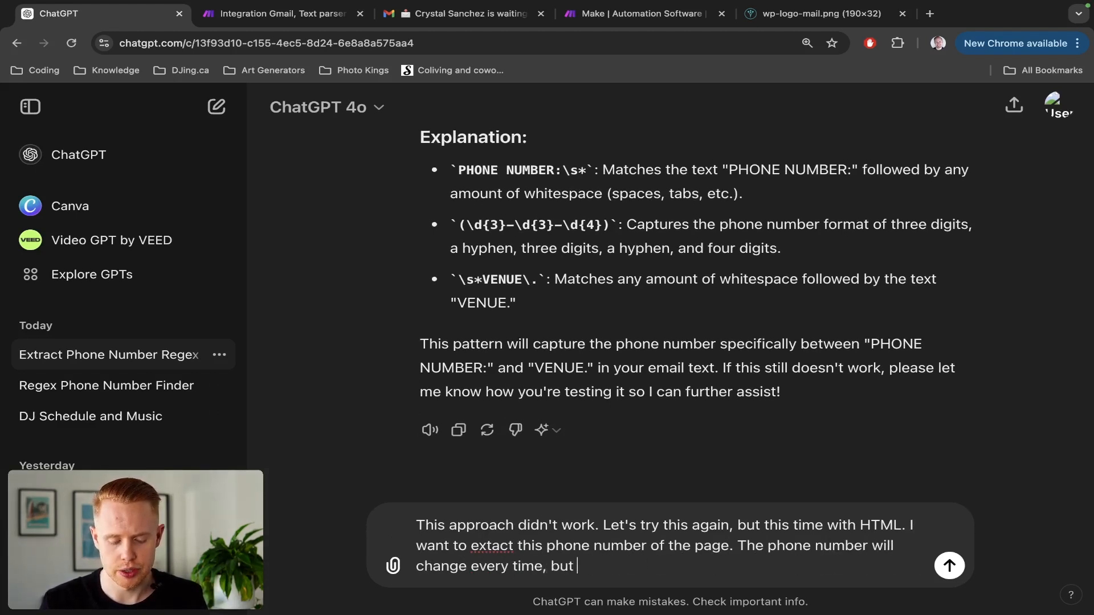
pyautogui.write('the location will stay the')
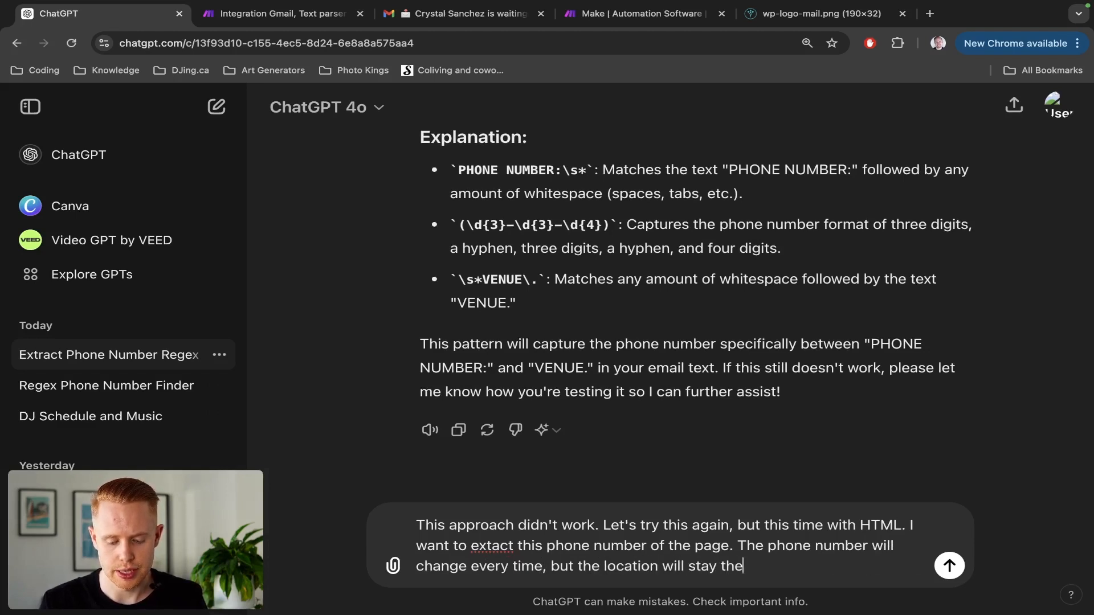
pyautogui.write(' same:. He')
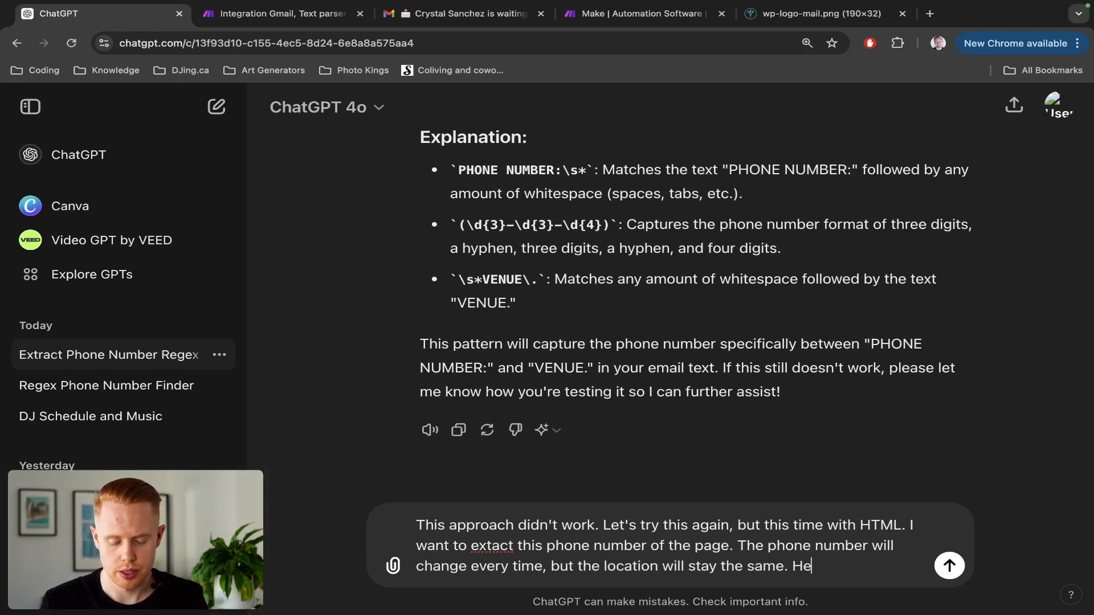
pyautogui.write("re's the HTML code:")
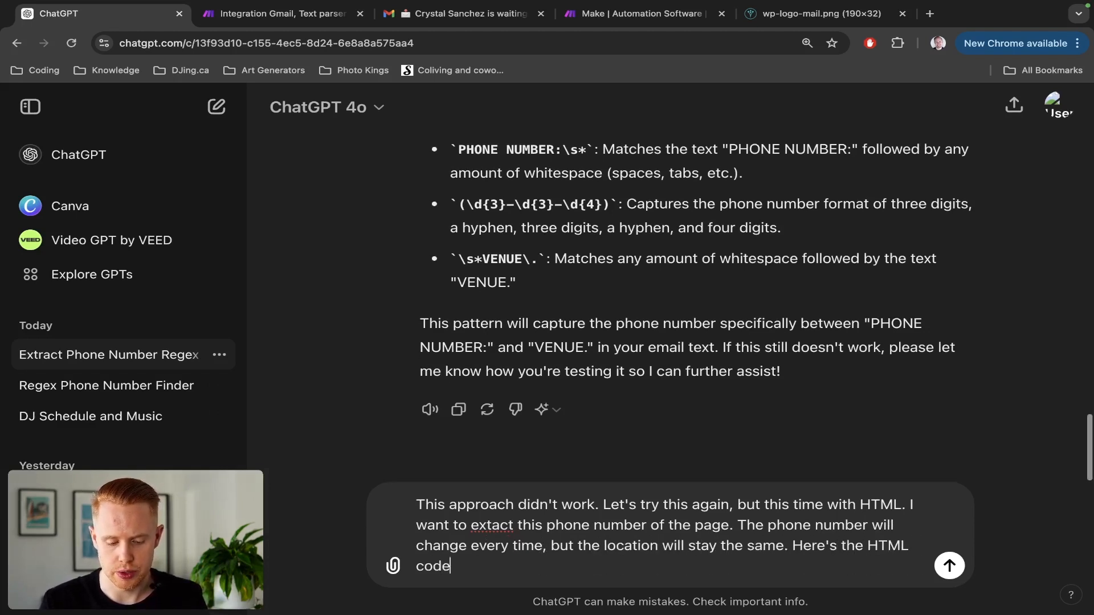
pyautogui.hotkey('shift', 'Return')
# Paste the email's HTML code into the ChatGPT message.
pyautogui.press('super+v')
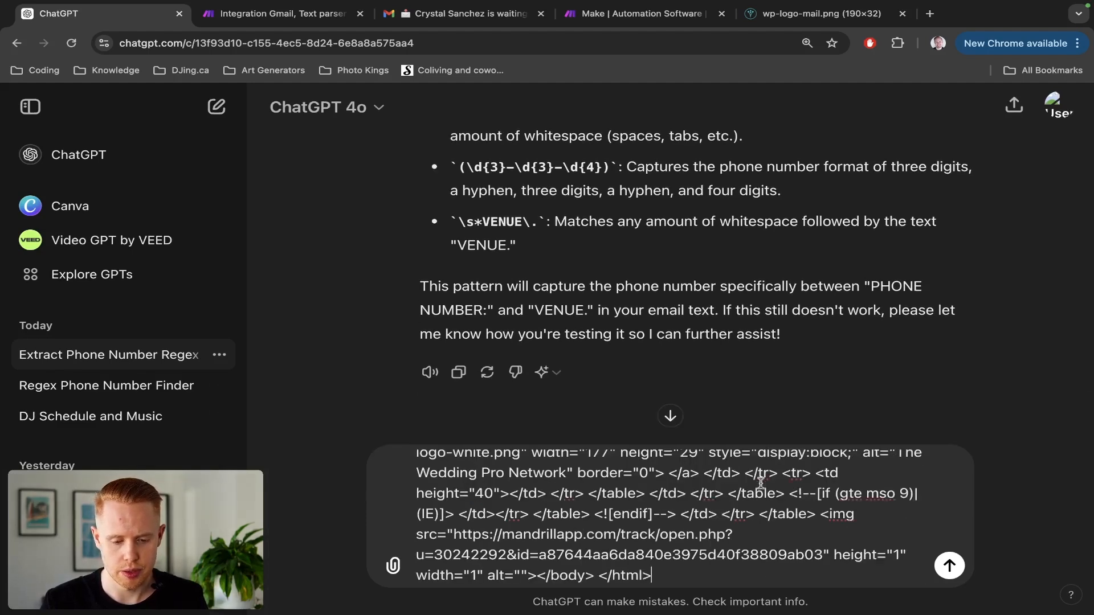
pyautogui.scroll(5, 921, 577)
pyautogui.scroll(10, 693, 218)
pyautogui.scroll(5, 693, 219)
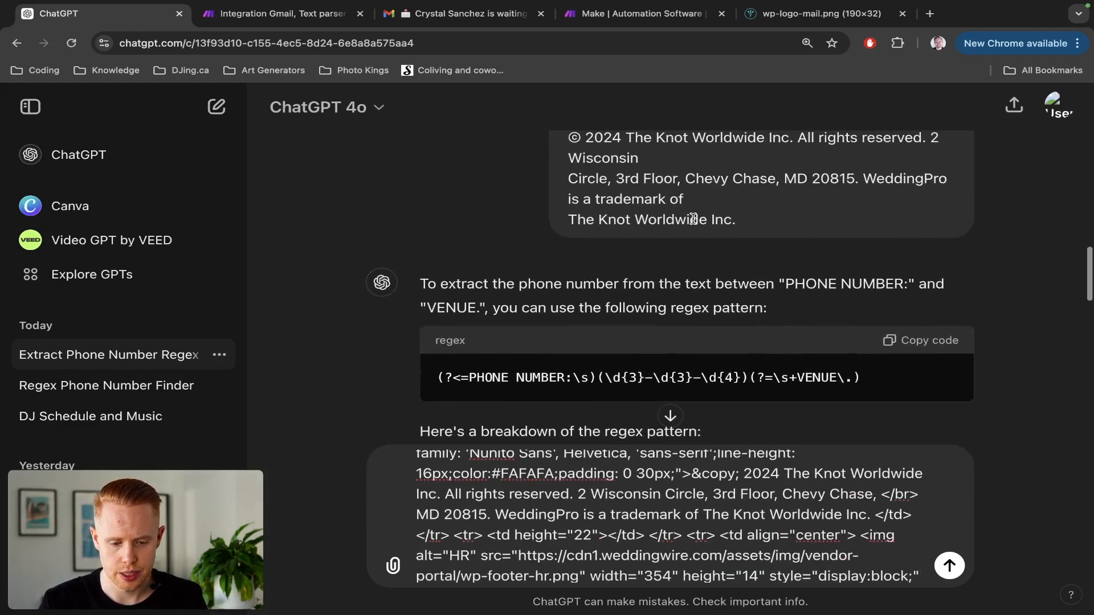
pyautogui.scroll(-10, 693, 218)
pyautogui.hotkey('ctrl', 'Tab')
pyautogui.hotkey('ctrl', 'Tab')
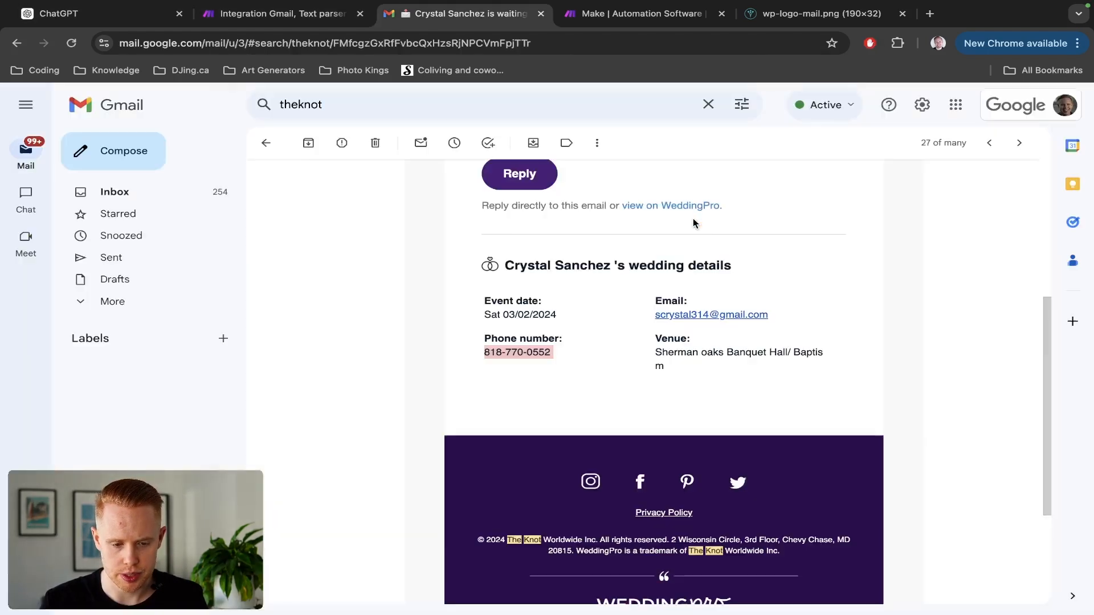
pyautogui.hotkey('ctrl', 'shift', 'Tab')
pyautogui.hotkey('ctrl', 'shift', 'Tab')
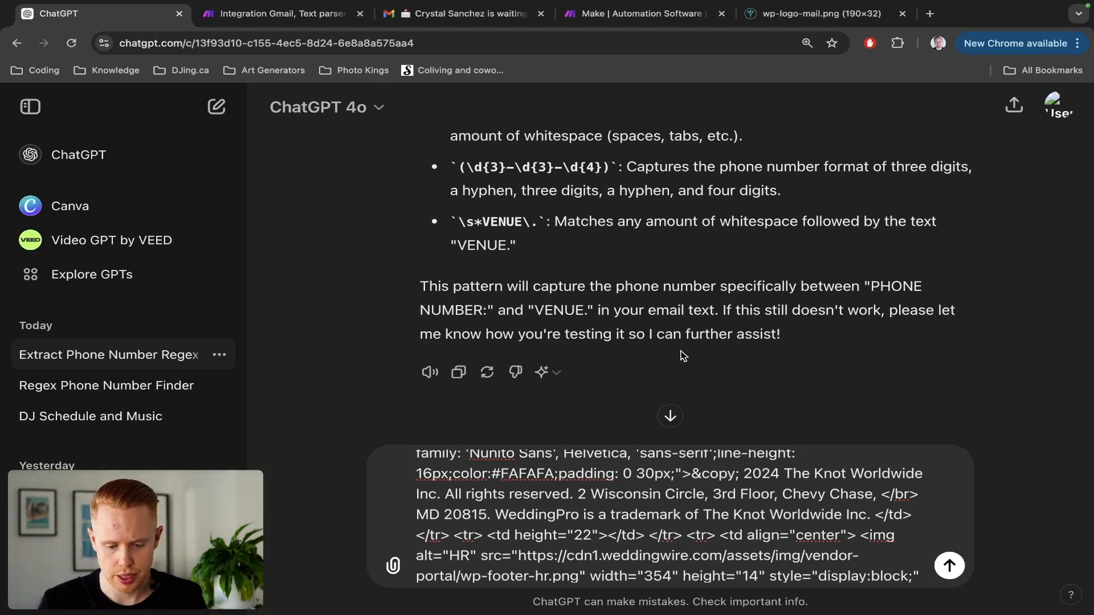
pyautogui.scroll(10, 696, 488)
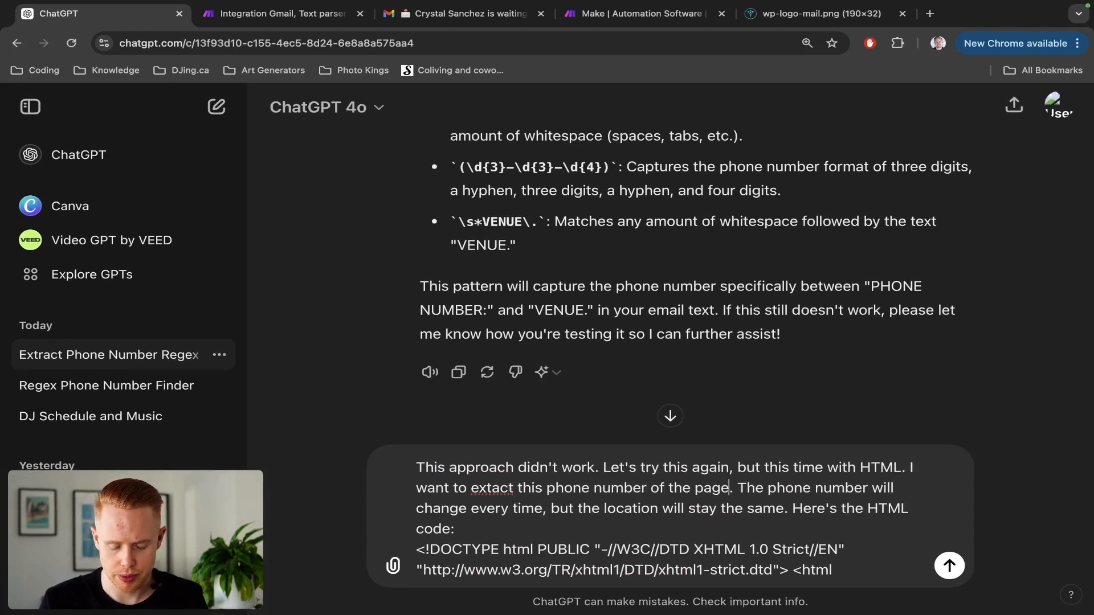
# Fix the closing quote, send the HTML-based request, and copy the returned lookbehind regex.
pyautogui.write(': "')
pyautogui.hotkey('ctrl', 'v')
pyautogui.write('"')
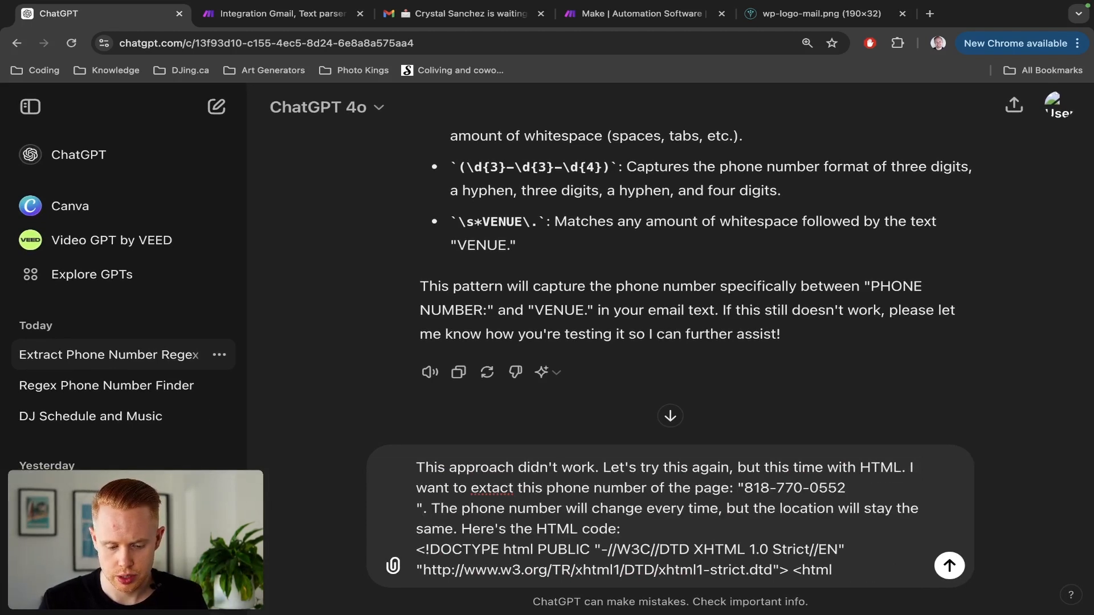
pyautogui.press('BackSpace')
pyautogui.press('BackSpace')
pyautogui.write('". The')
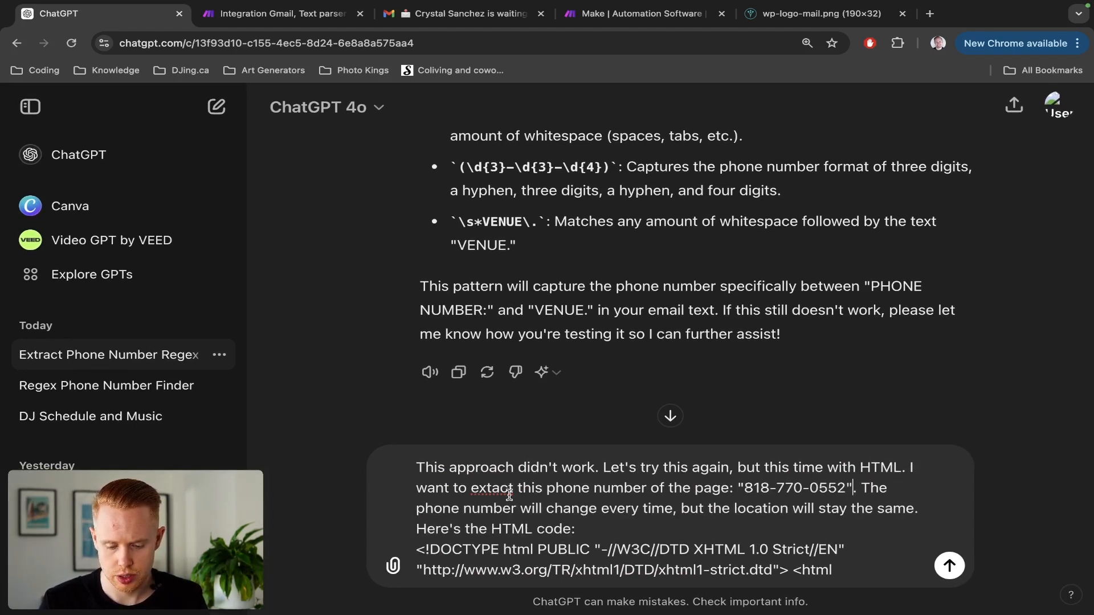
pyautogui.click(948, 566)
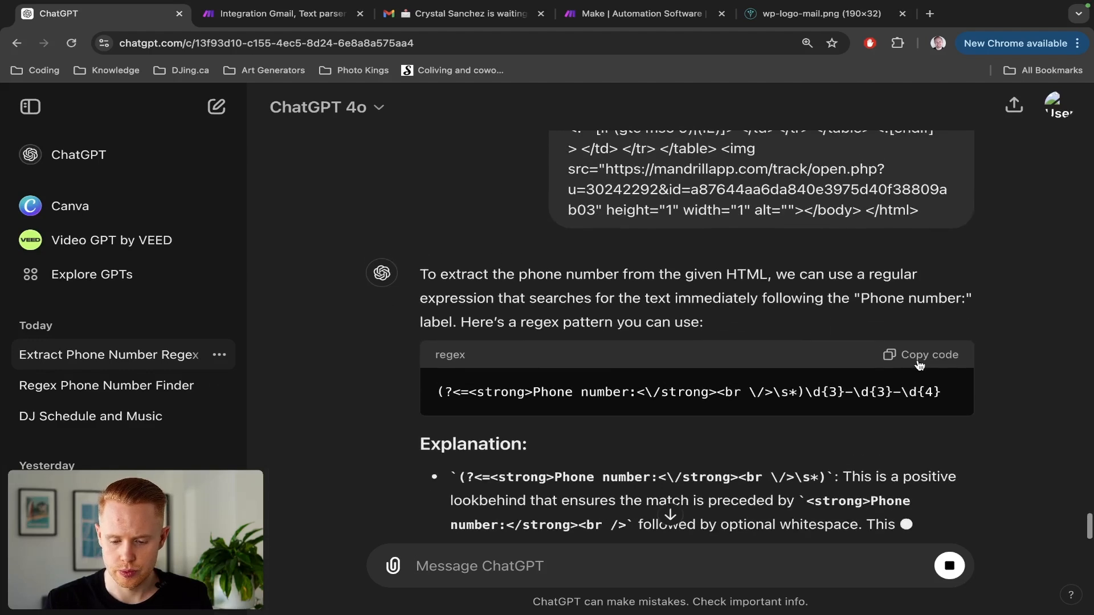
pyautogui.click(920, 363)
# Replace the second Text parser's Pattern with the copied lookbehind regex.
pyautogui.hotkey('ctrl', 'Tab')
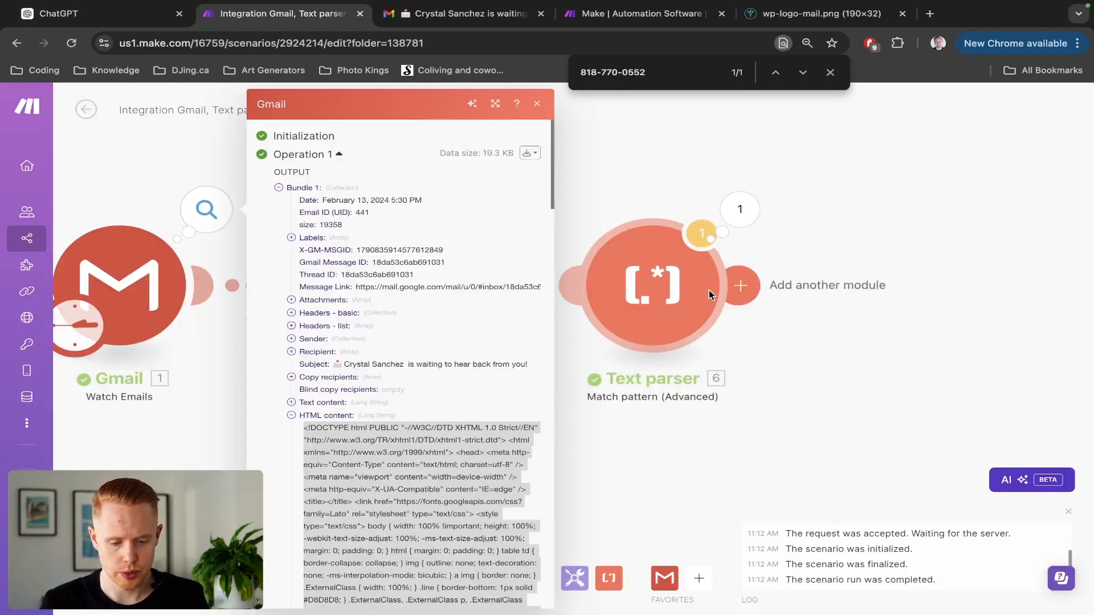
pyautogui.click(674, 285)
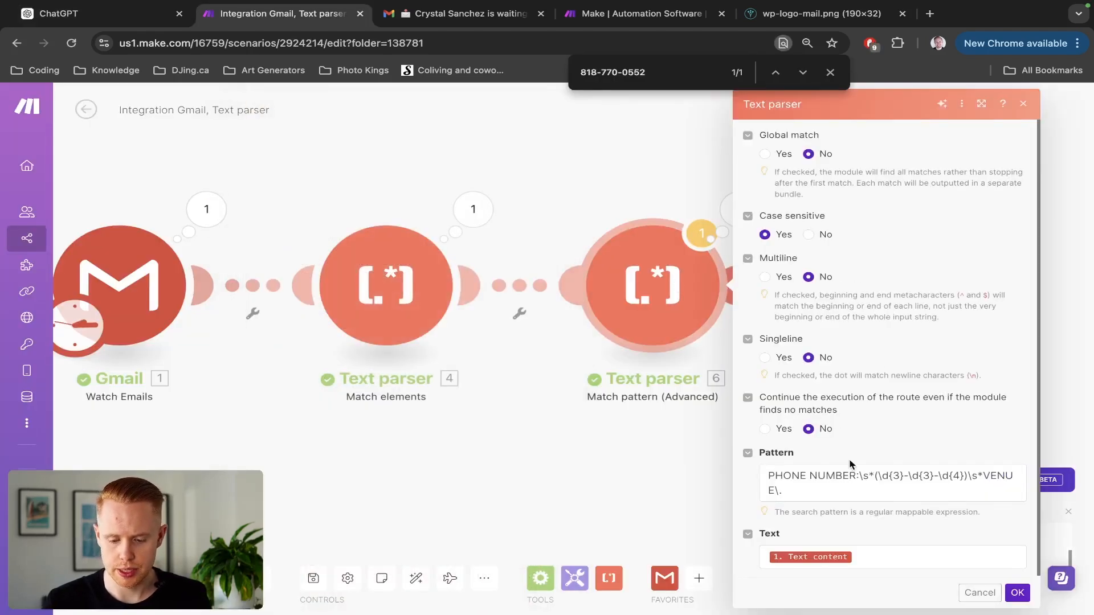
pyautogui.click(842, 475)
pyautogui.hotkey('ctrl', 'a')
pyautogui.write('(?<=<strong>Phone number:<\\/strong><br \\/>\\s*)\\d{3}-\\d{3}-\\d{4}')
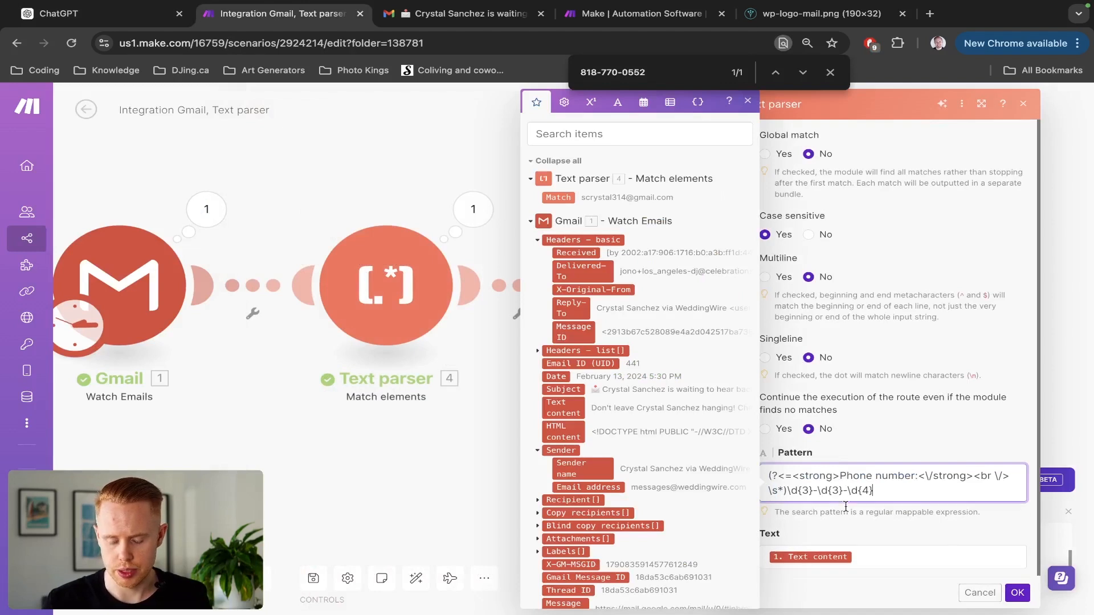
# Map Gmail's HTML content into the parser's Text field instead of Text content, and save.
pyautogui.click(859, 554)
pyautogui.press('BackSpace')
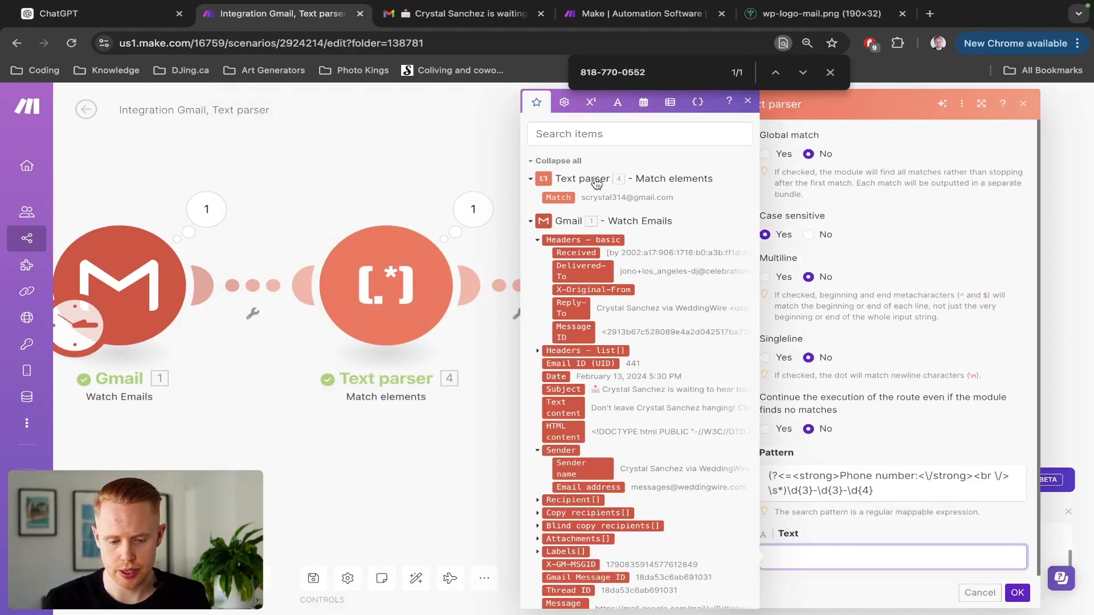
pyautogui.scroll(-1, 620, 410)
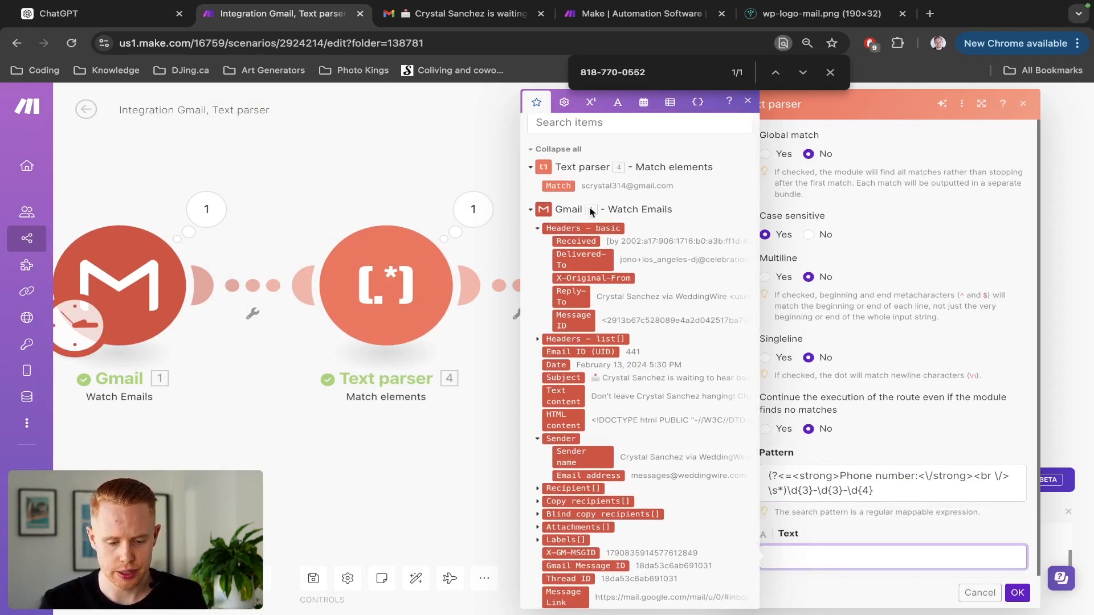
pyautogui.click(580, 124)
pyautogui.write('html')
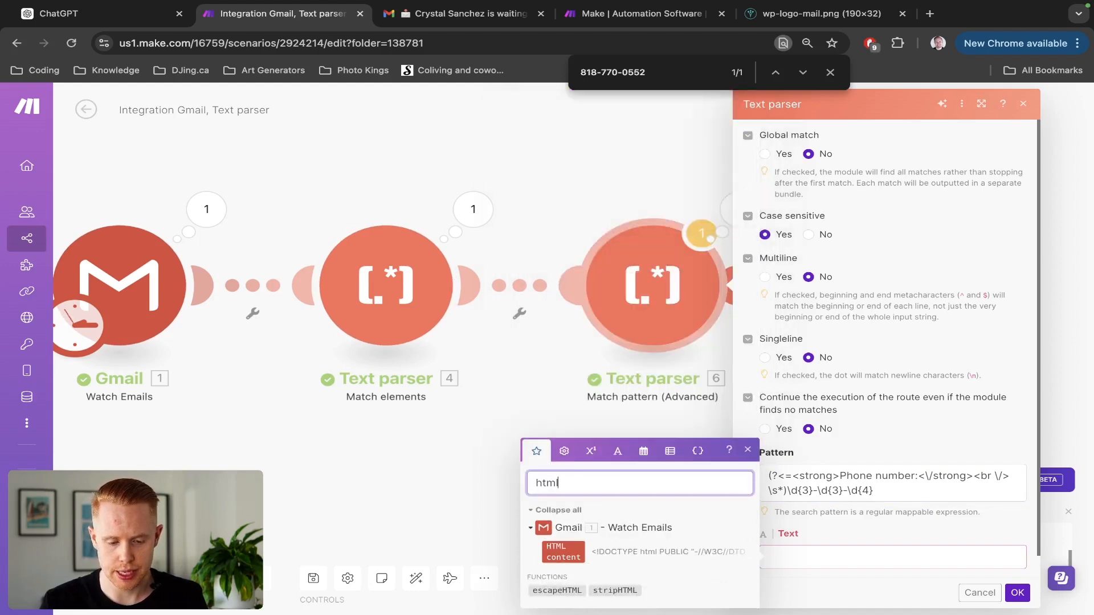
pyautogui.click(566, 553)
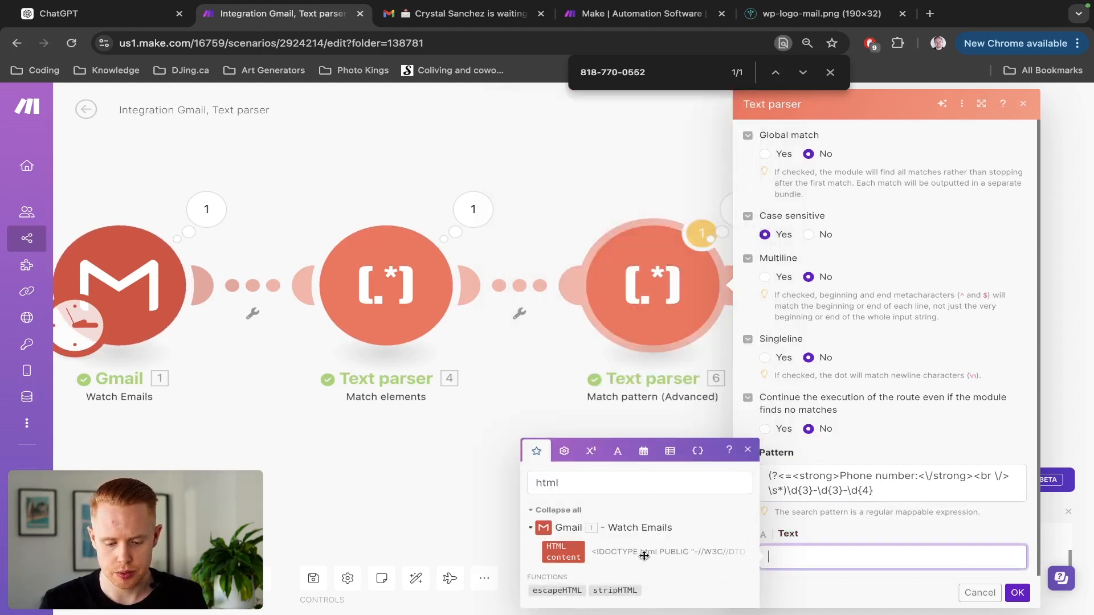
pyautogui.click(614, 548)
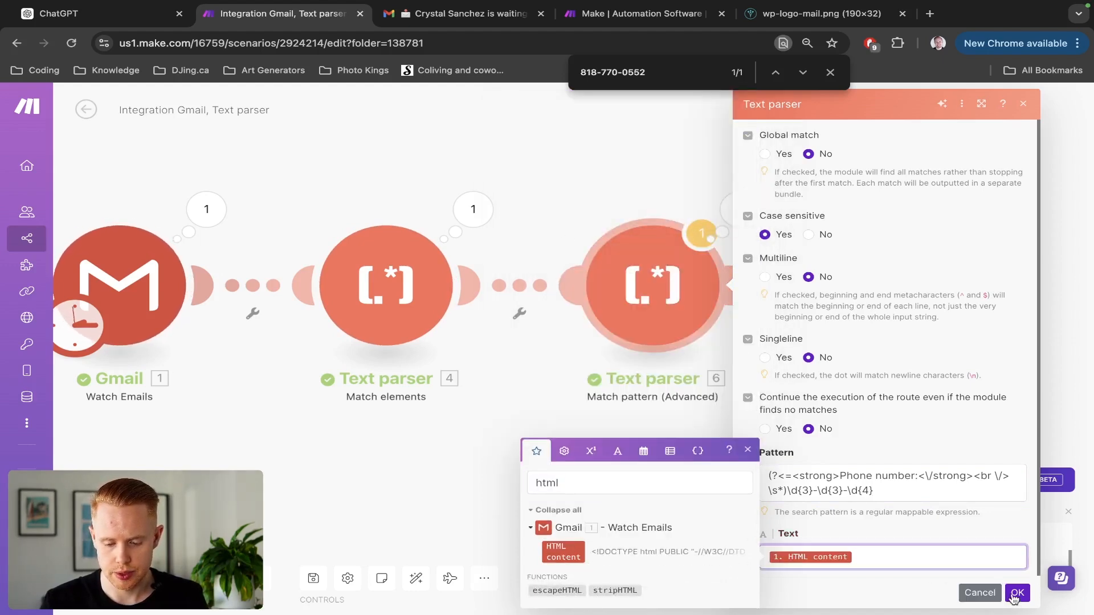
pyautogui.click(1017, 593)
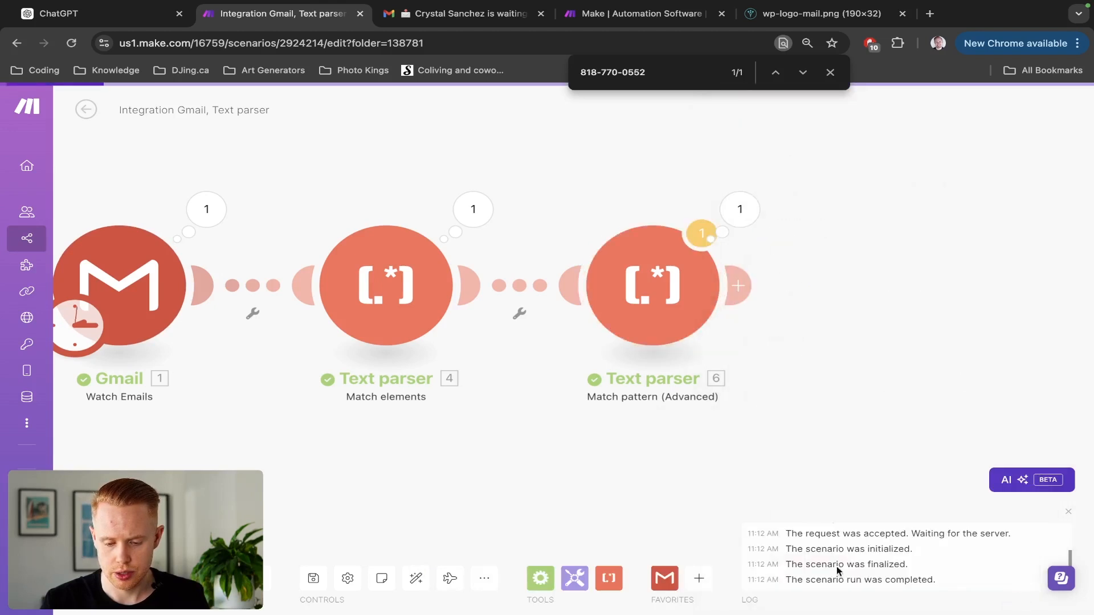
# Rerun from the first email and confirm Text parser 6 now returns the phone number.
pyautogui.rightClick(135, 270)
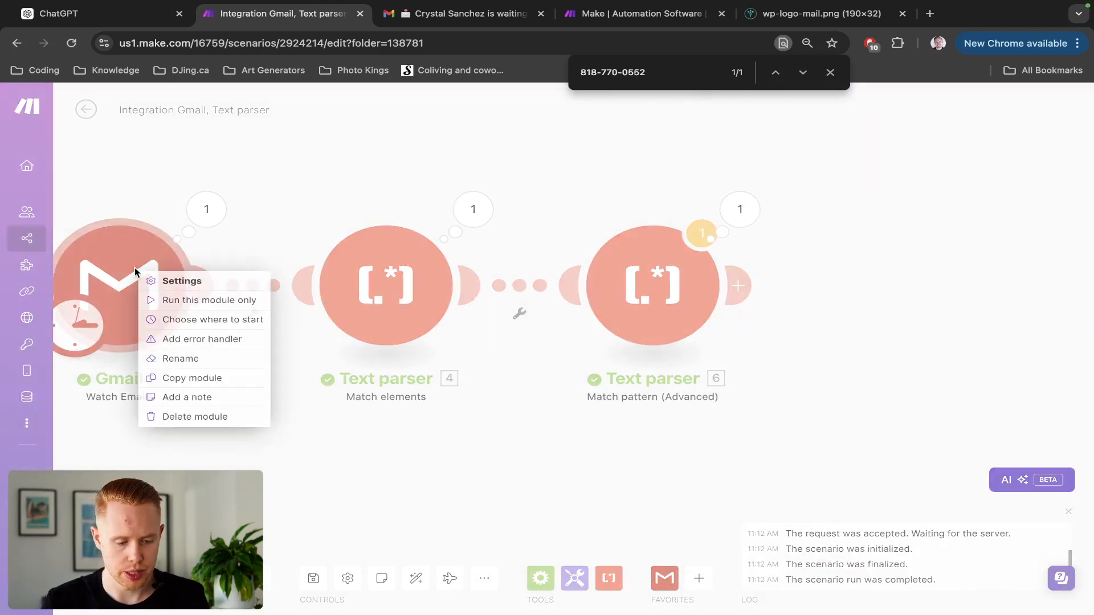
pyautogui.click(197, 320)
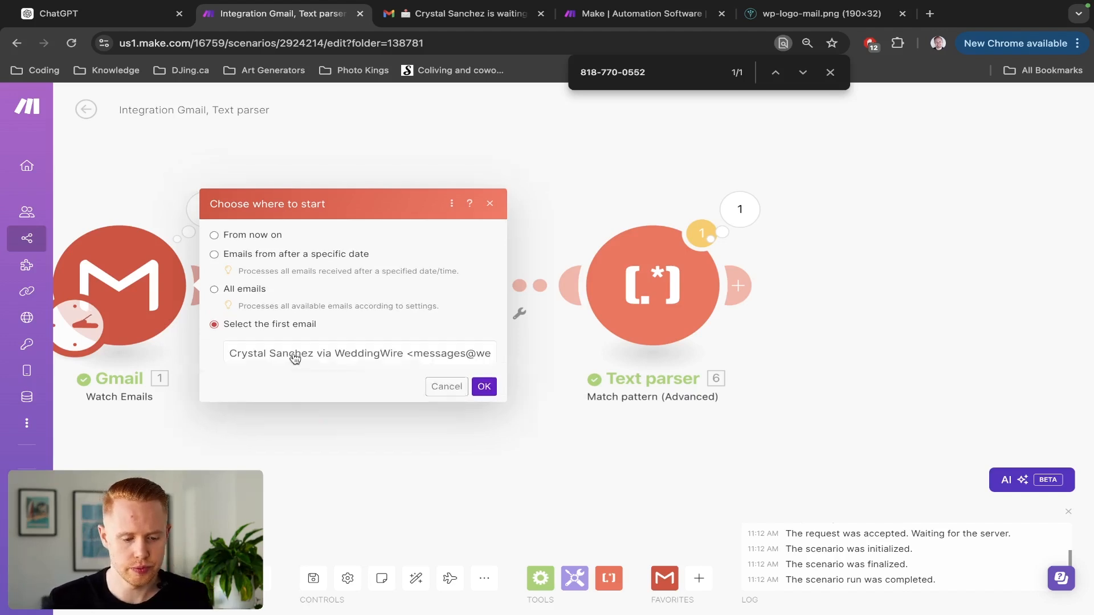
pyautogui.click(484, 399)
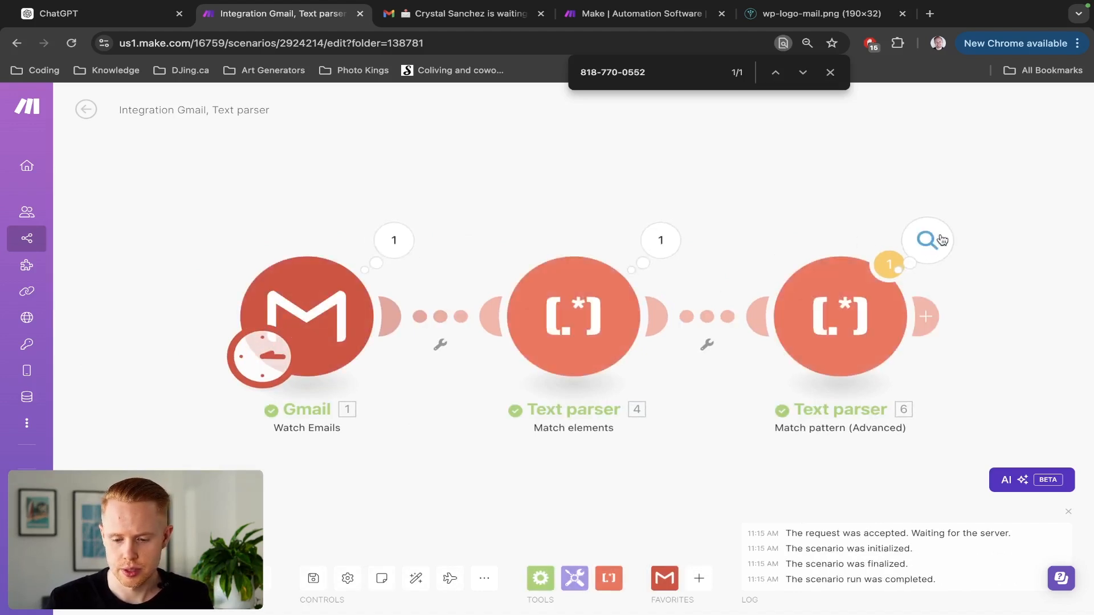
pyautogui.click(942, 239)
pyautogui.tripleClick(732, 303)
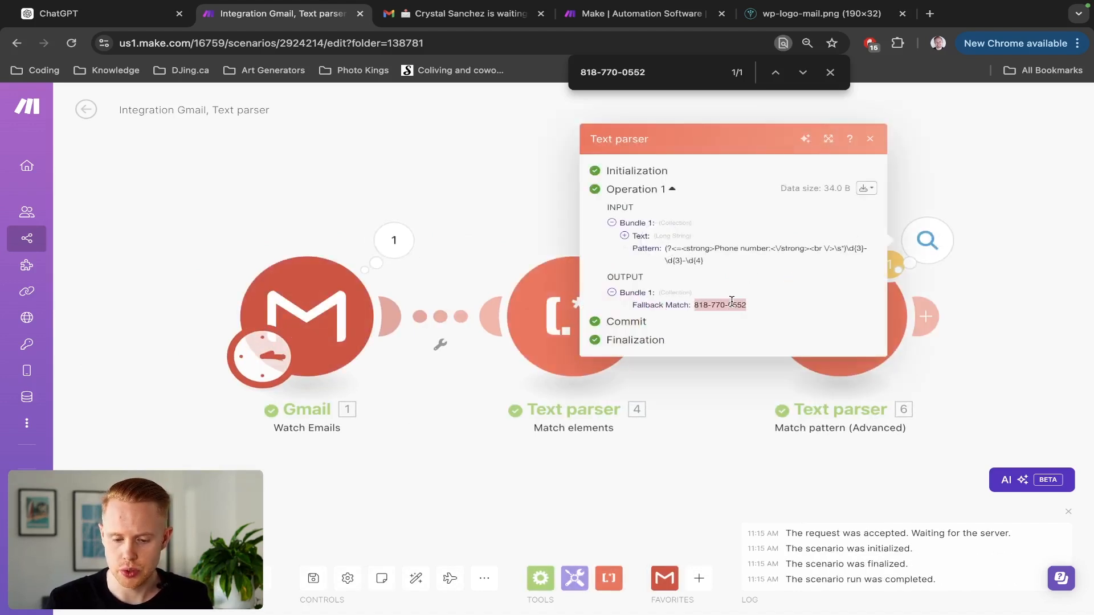
pyautogui.hotkey('ctrl', 'Tab')
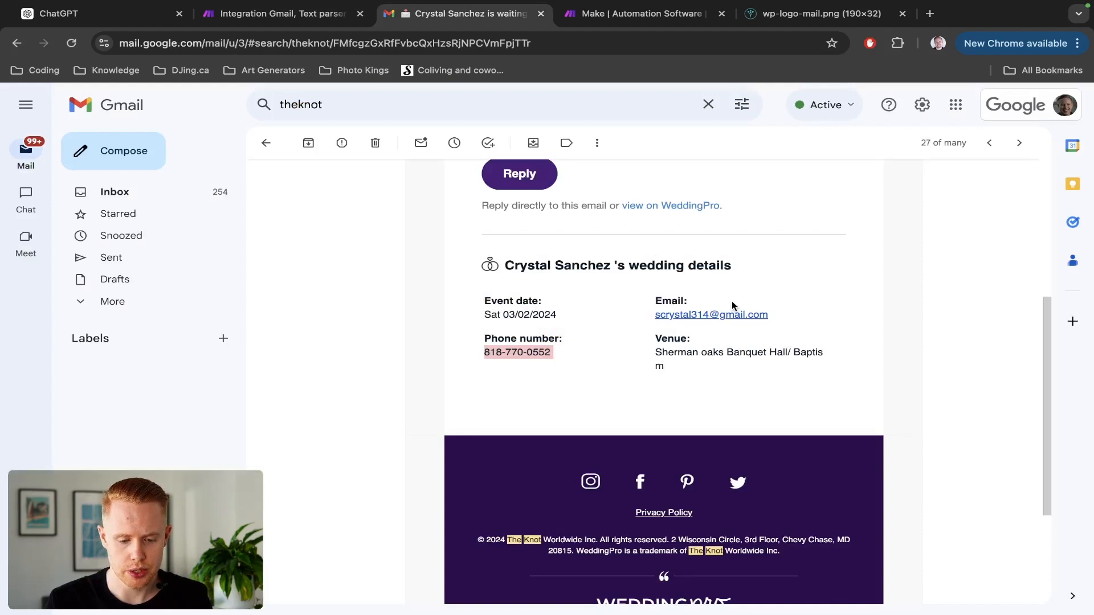
# Return to Make and add a new empty module after the Text parsers.
pyautogui.hotkey('ctrl', 'shift', 'Tab')
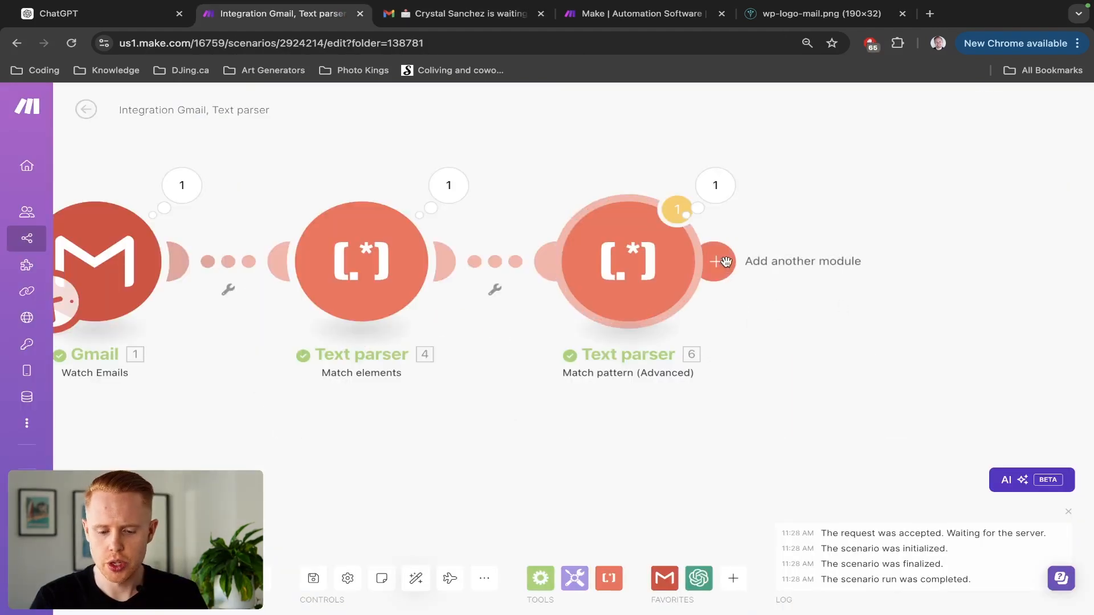
pyautogui.click(725, 262)
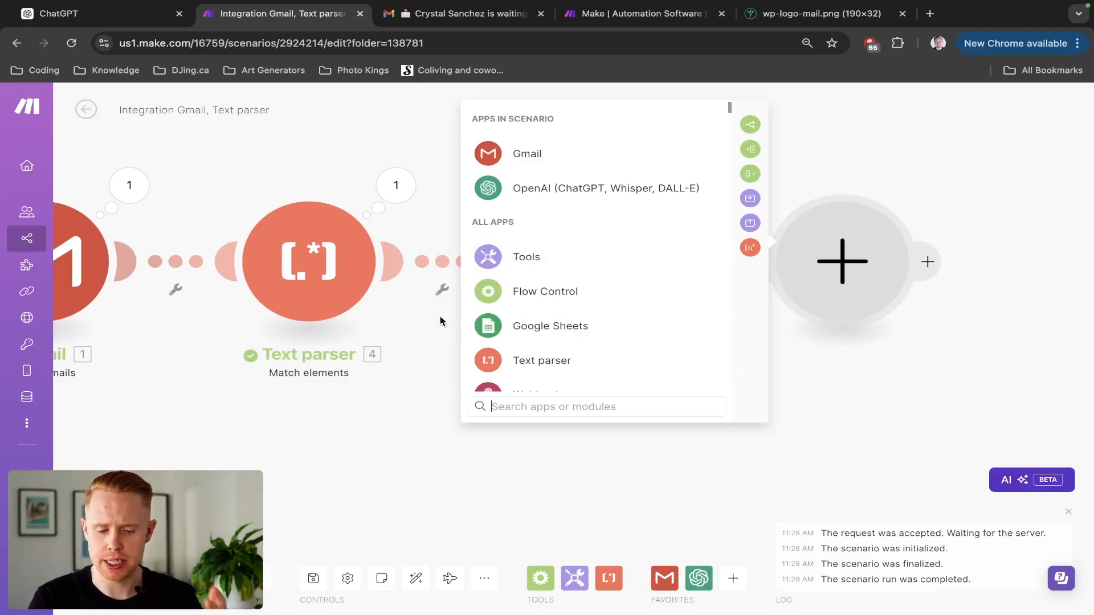
# Add an OpenAI Create a Completion module with gpt-4o, one message, and 200 max tokens.
pyautogui.click(566, 196)
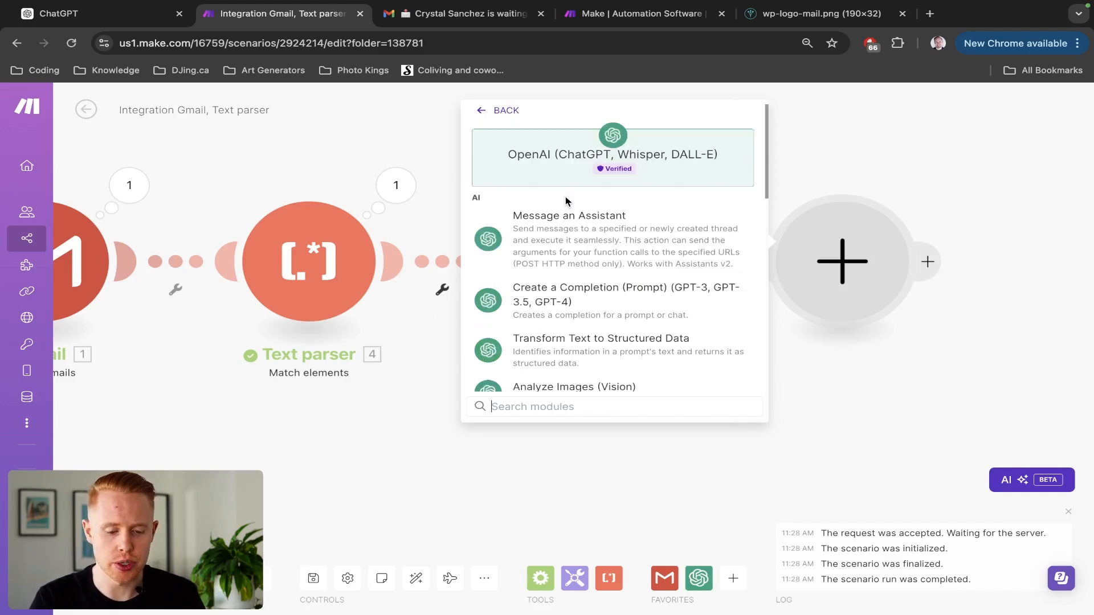
pyautogui.click(569, 301)
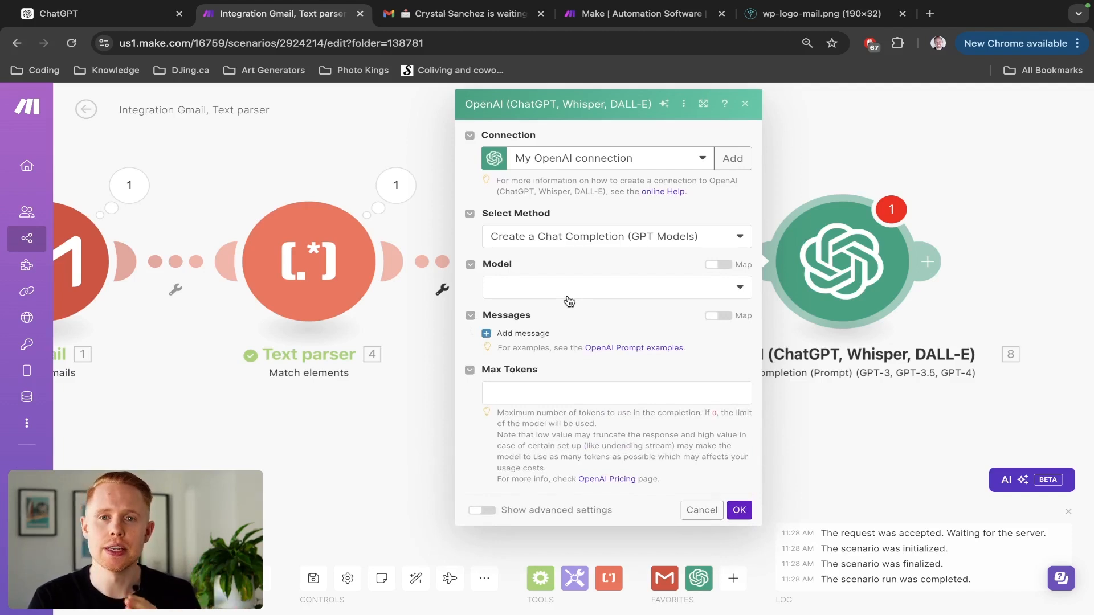
pyautogui.click(567, 293)
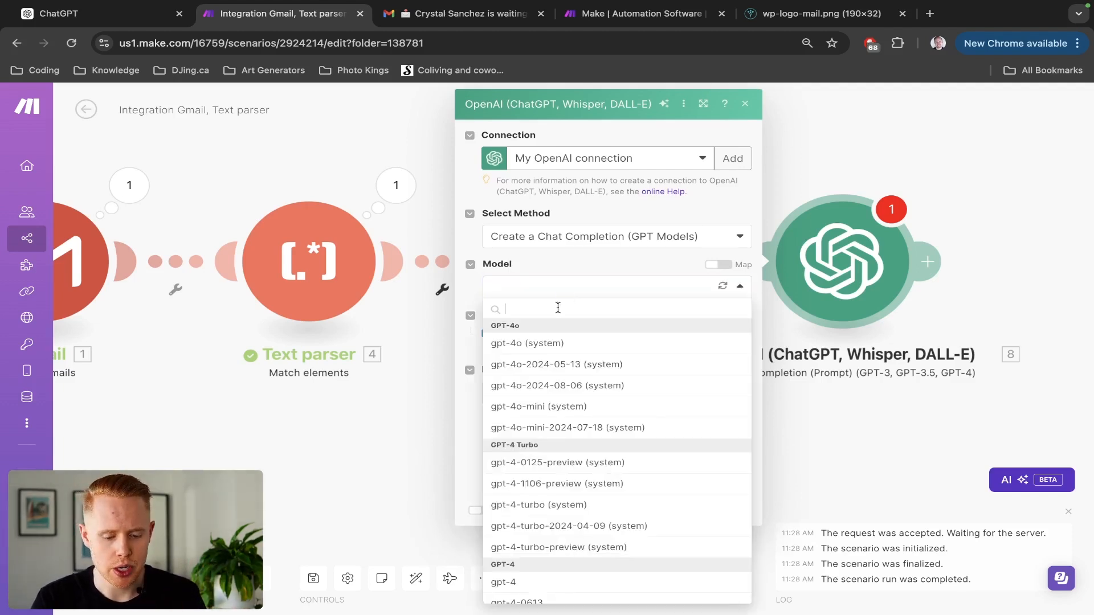
pyautogui.click(547, 343)
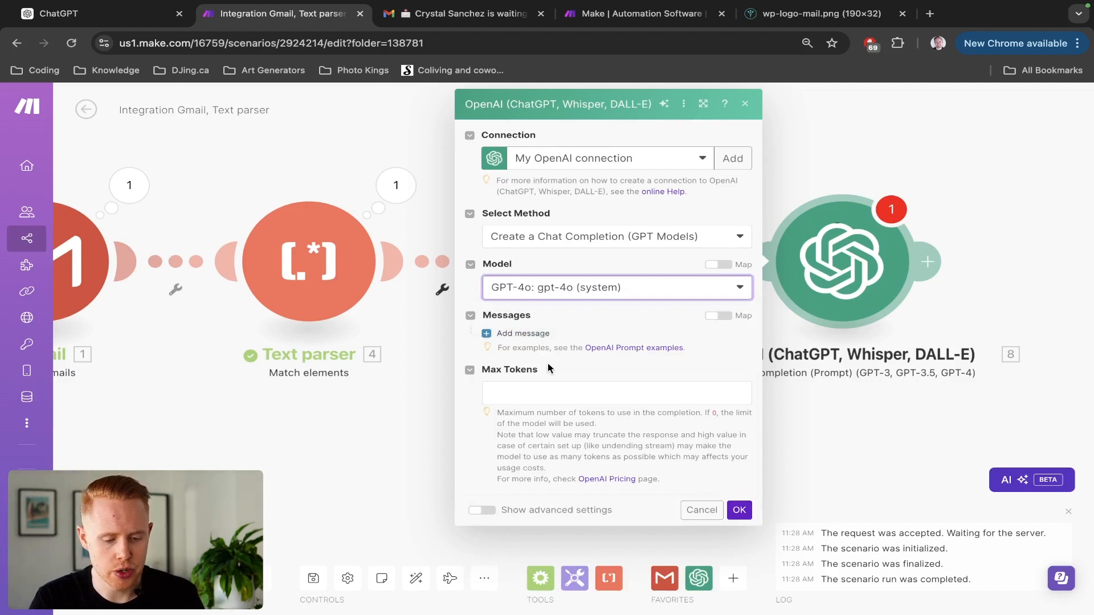
pyautogui.click(525, 333)
pyautogui.scroll(-1, 525, 325)
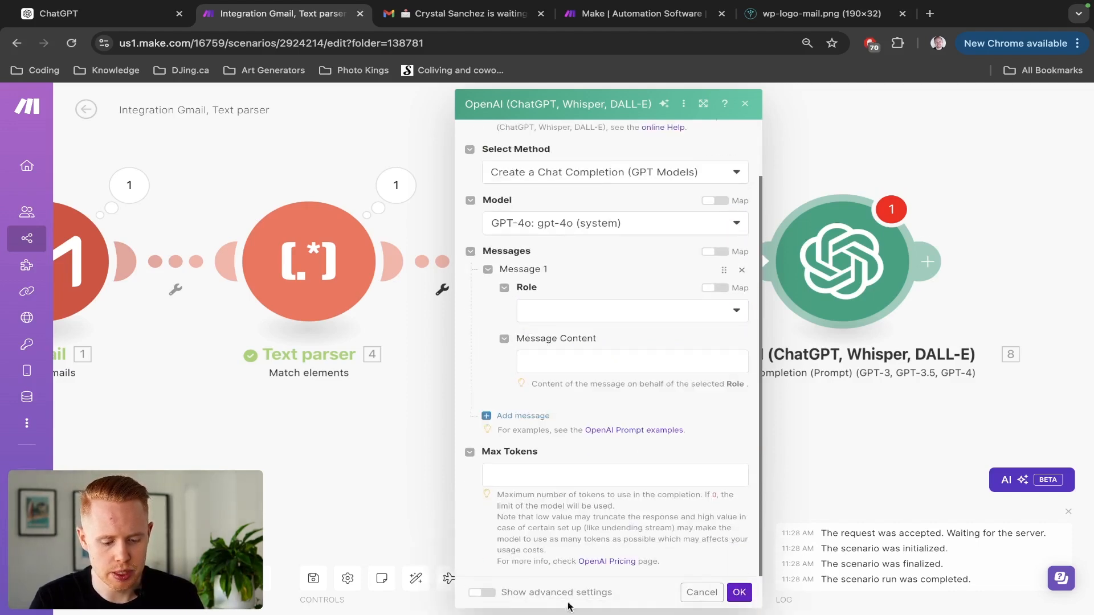
pyautogui.click(557, 484)
pyautogui.write('200')
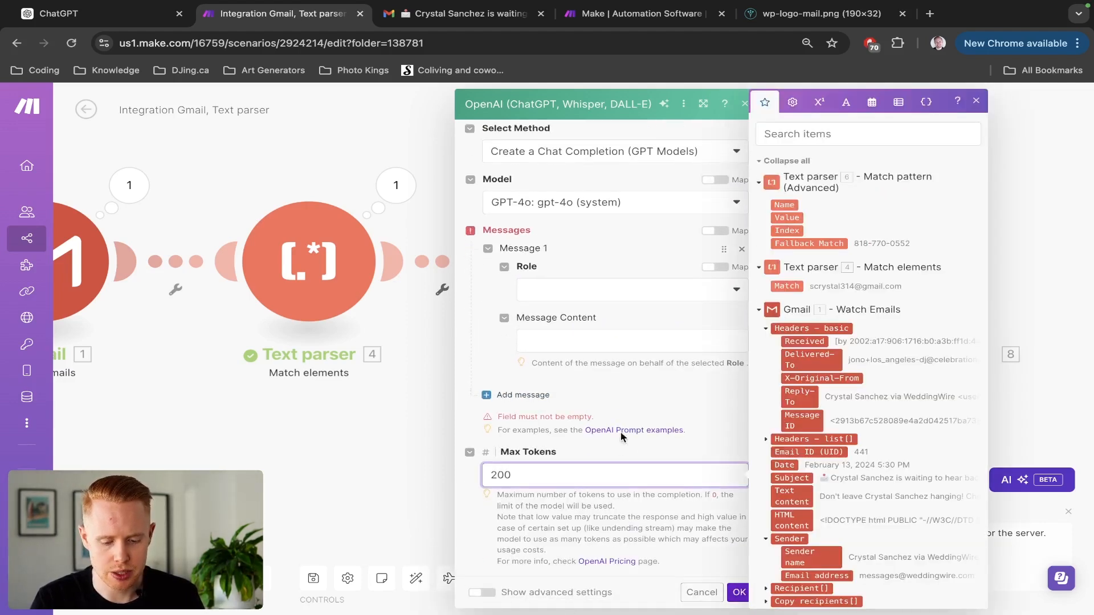
pyautogui.click(634, 420)
pyautogui.scroll(2, 635, 420)
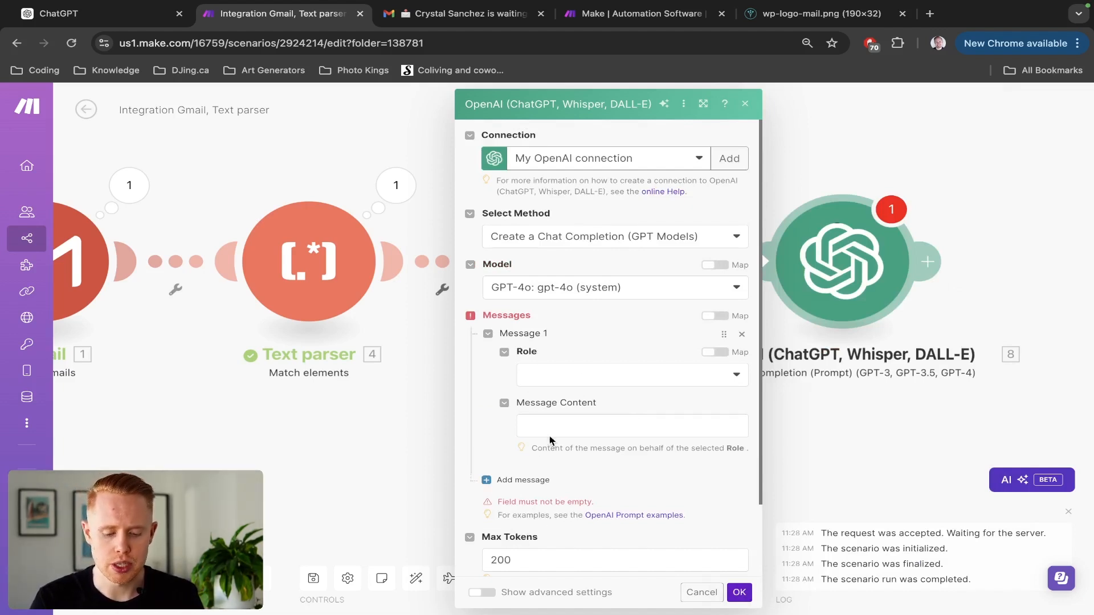
# Make Message 1 a System message asking for just the phone number, ending 'Here's the text:'.
pyautogui.click(577, 373)
pyautogui.click(570, 399)
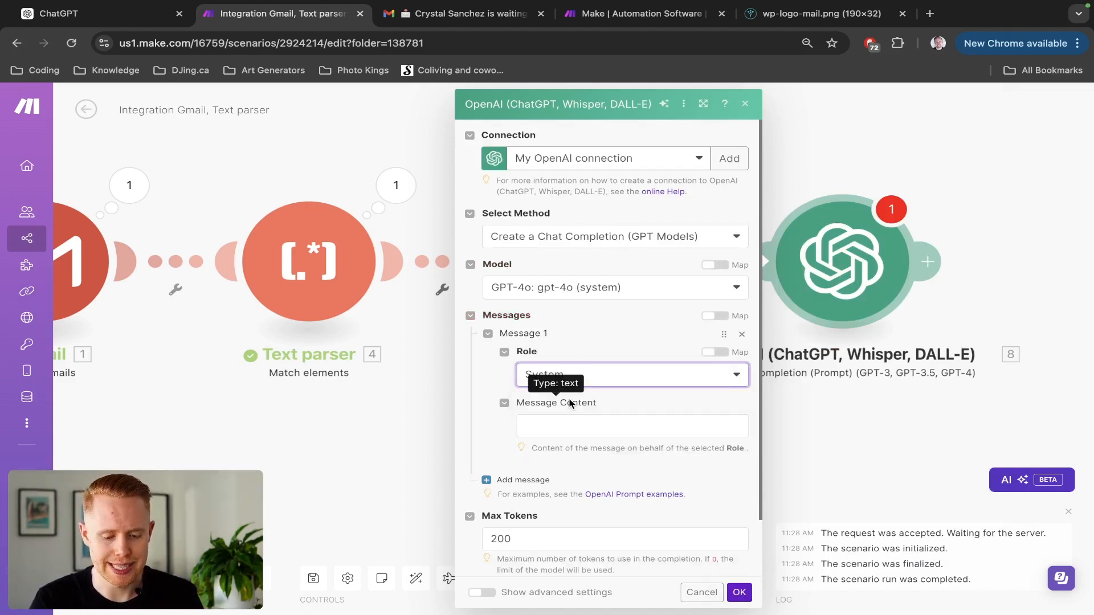
pyautogui.click(578, 433)
pyautogui.write('Please extract this')
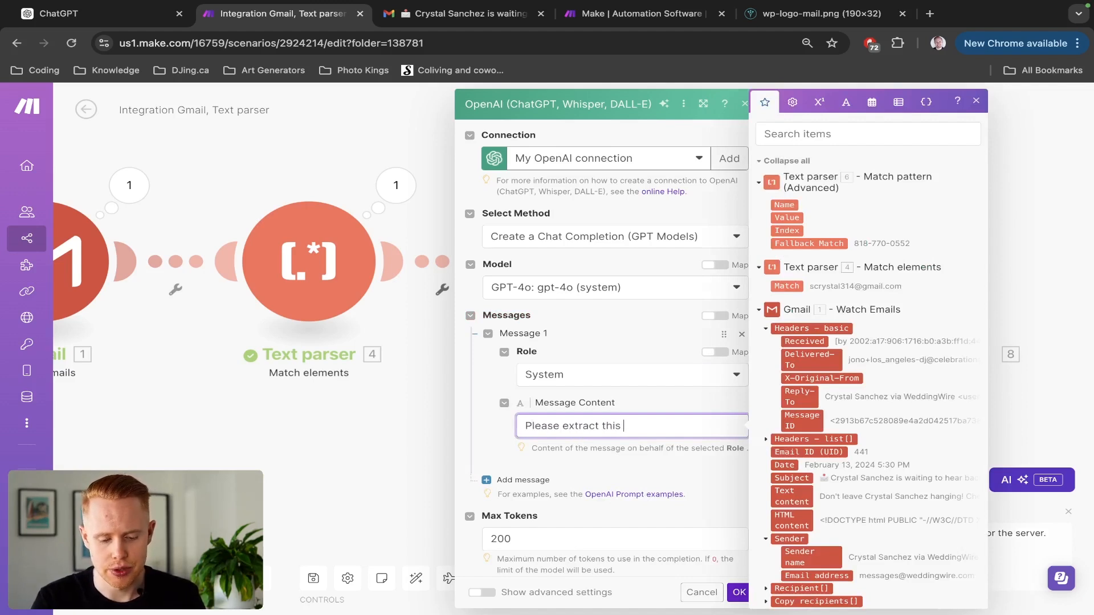
pyautogui.press('BackSpace')
pyautogui.press('BackSpace')
pyautogui.press('BackSpace')
pyautogui.press('BackSpace')
pyautogui.press('BackSpace')
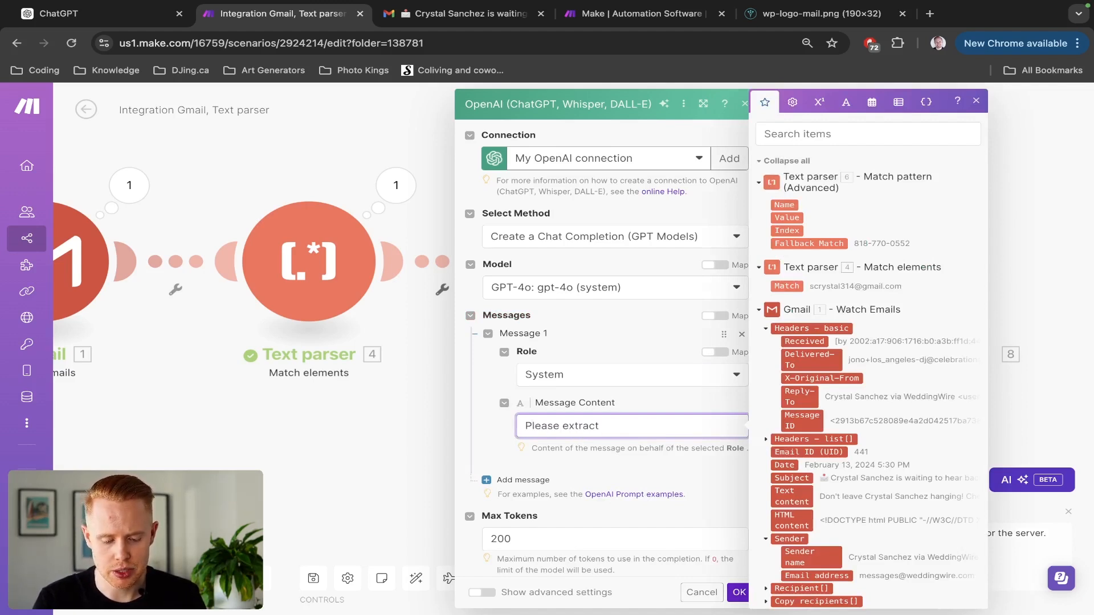
pyautogui.write('umber from')
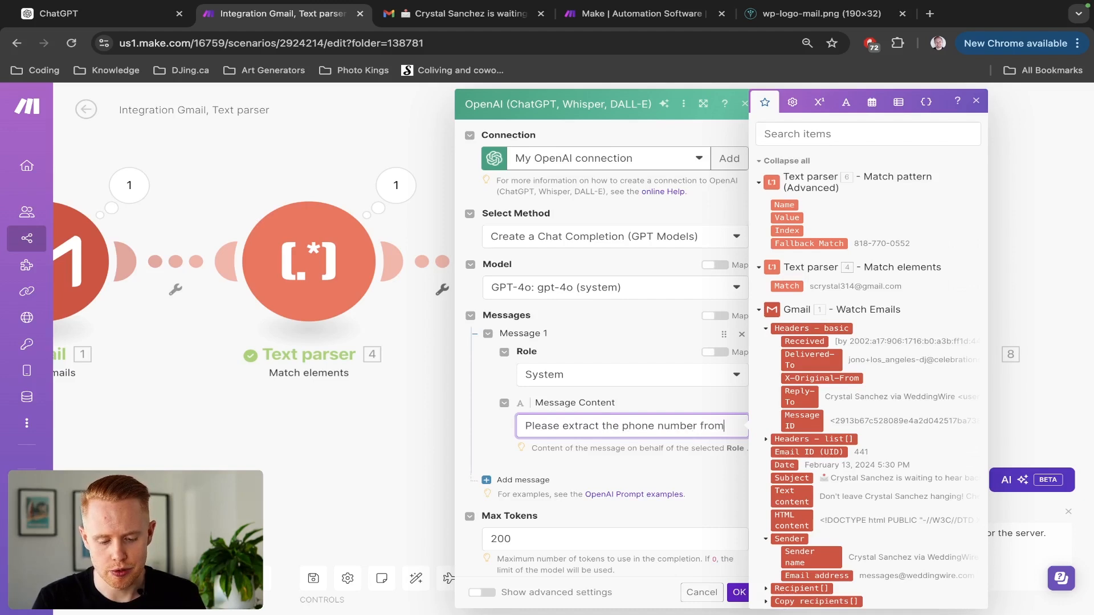
pyautogui.write(' this ')
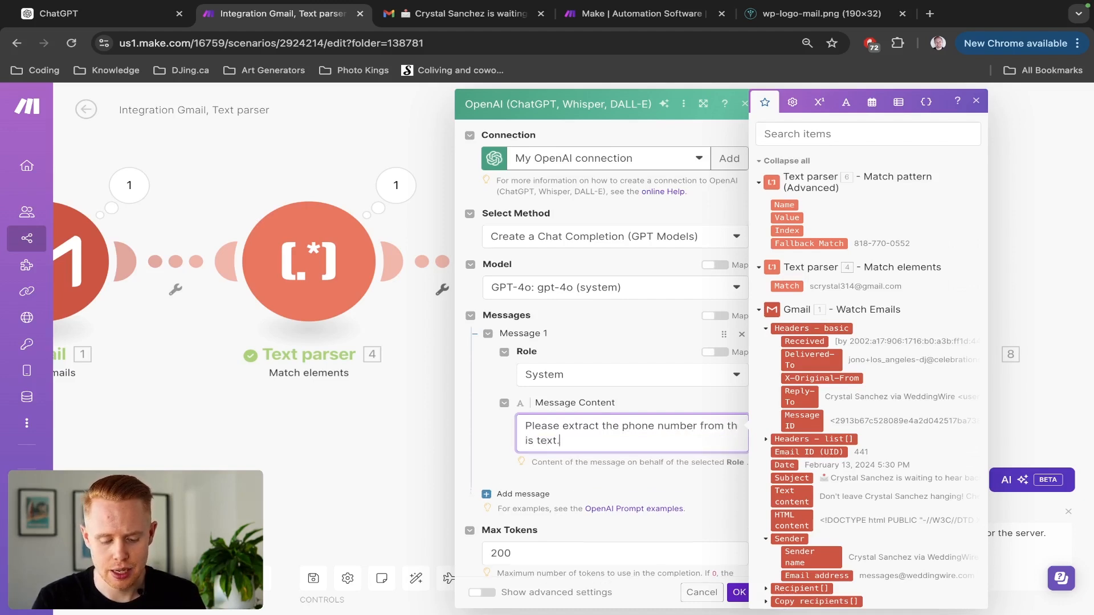
pyautogui.write('text form a')
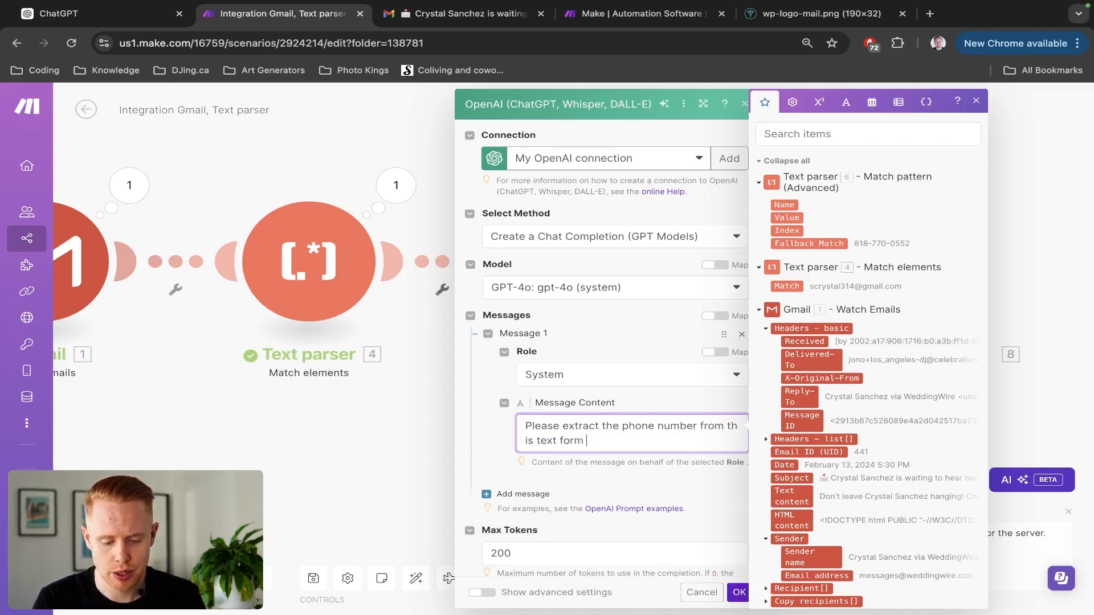
pyautogui.press('BackSpace')
pyautogui.press('BackSpace')
pyautogui.press('BackSpace')
pyautogui.press('BackSpace')
pyautogui.press('BackSpace')
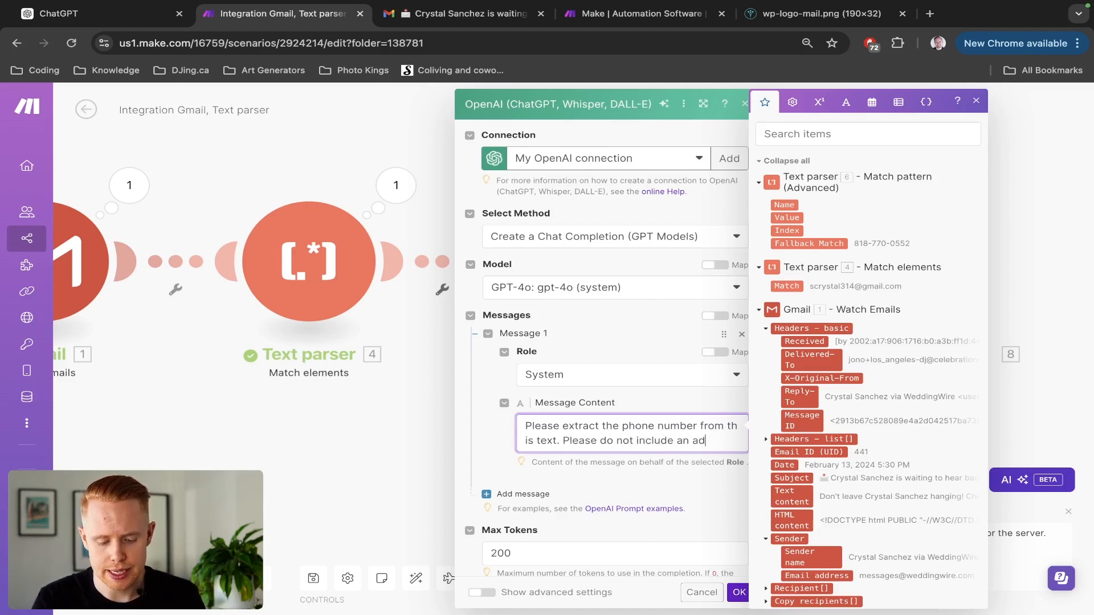
pyautogui.write('al information,')
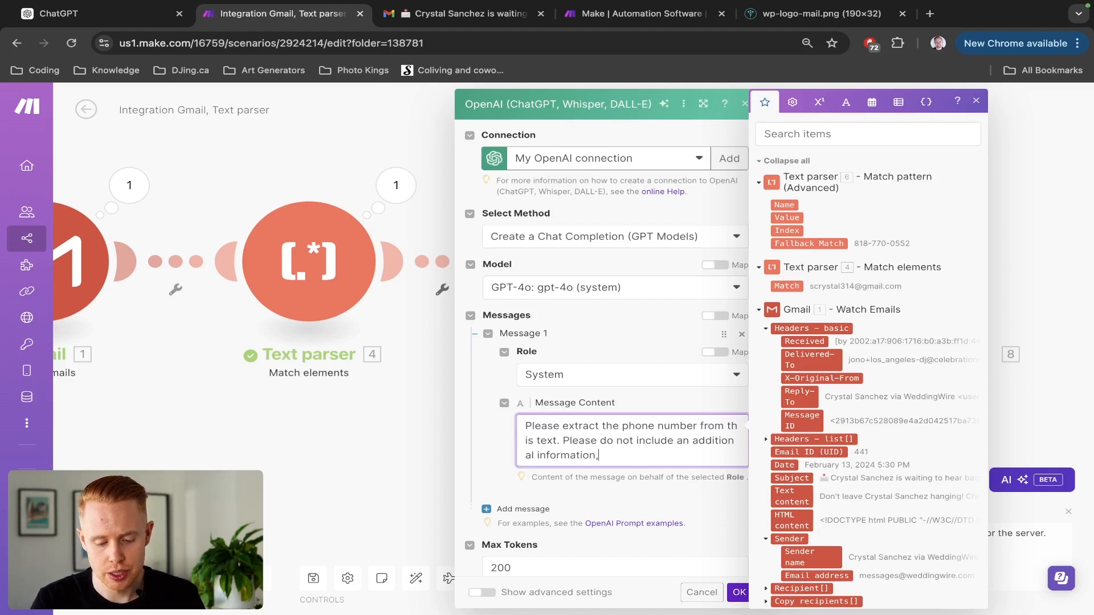
pyautogui.write(' just the phone number..')
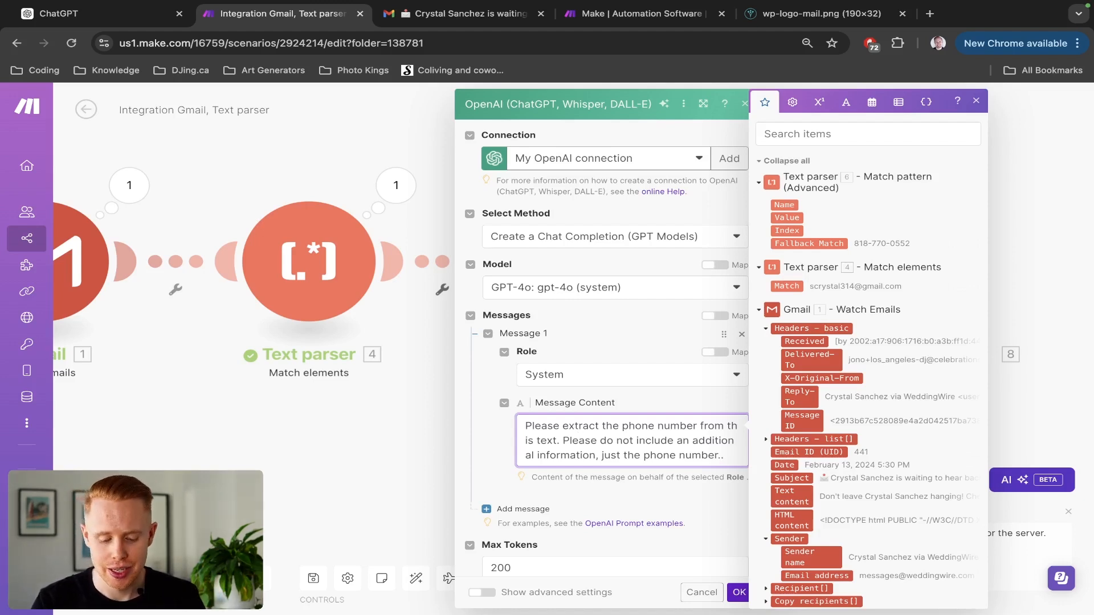
pyautogui.write("Here's the t")
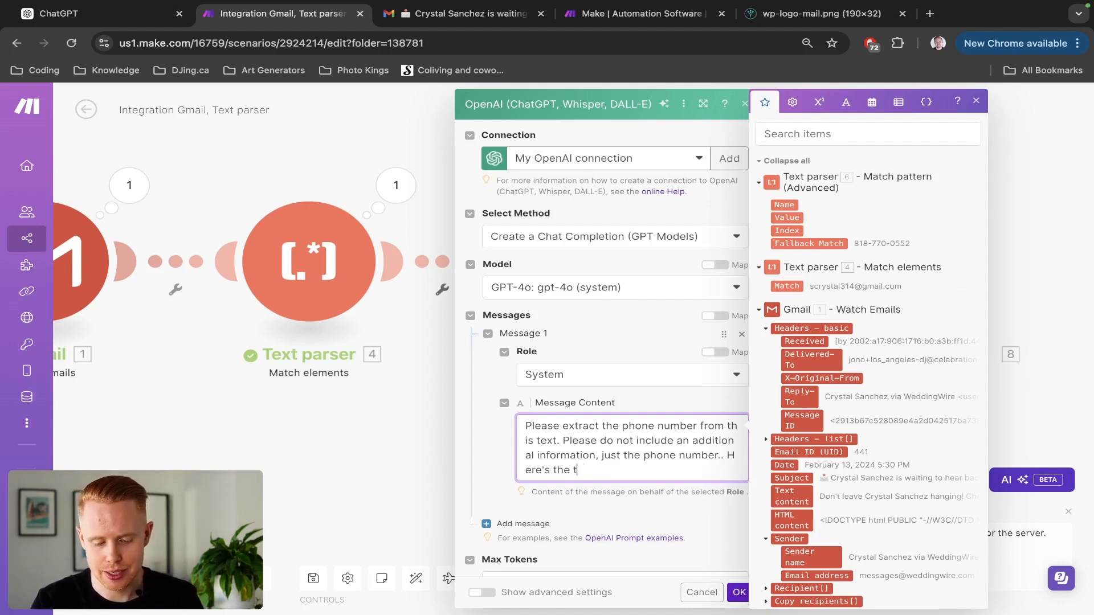
pyautogui.write('ext:')
pyautogui.press('Return')
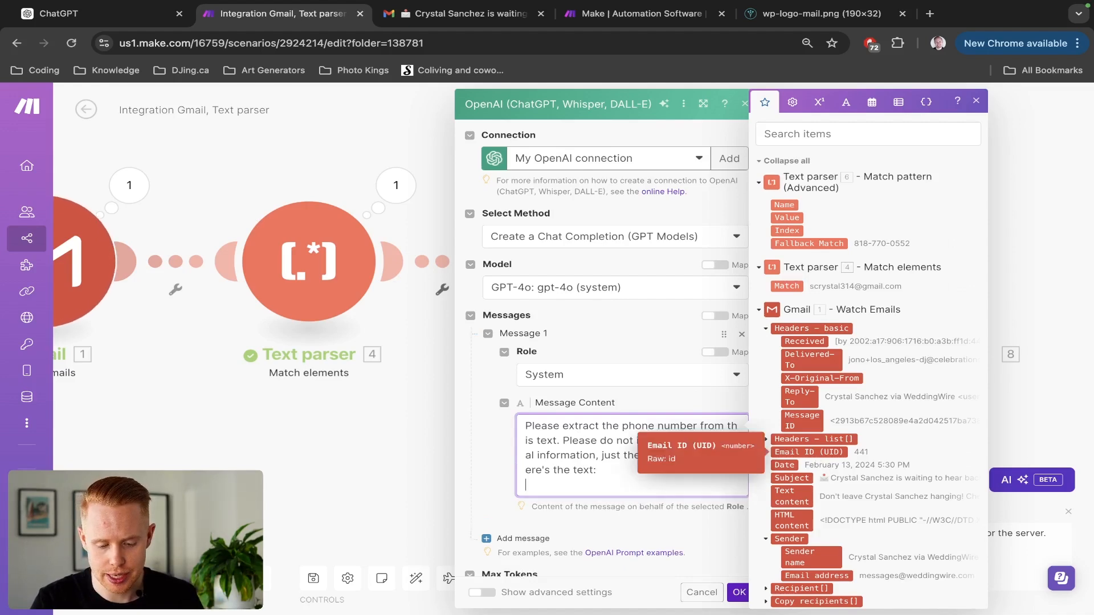
# Map the Gmail email's Text content into the message and save the OpenAI module.
pyautogui.scroll(-1, 849, 468)
pyautogui.click(849, 468)
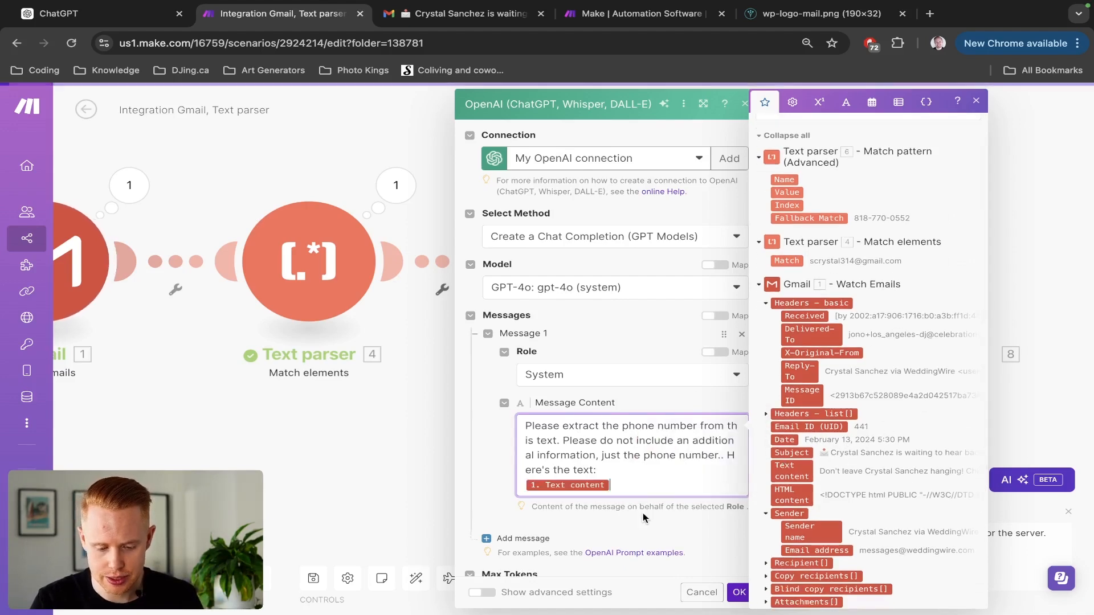
pyautogui.click(638, 520)
pyautogui.click(739, 593)
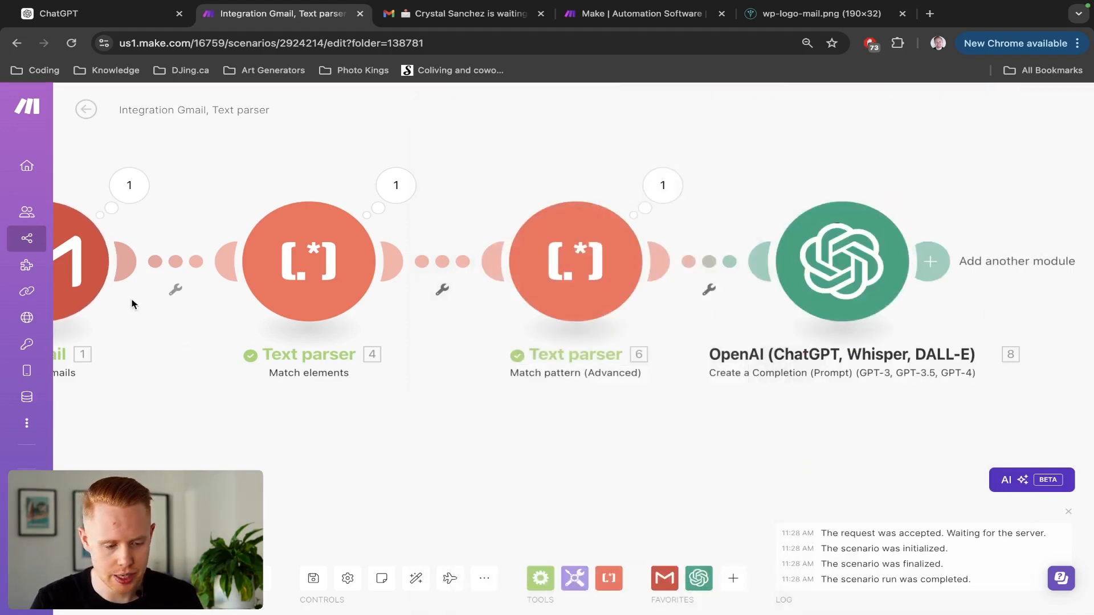
# Set the Gmail trigger to start from the chosen email and run the scenario once.
pyautogui.rightClick(88, 272)
pyautogui.click(159, 320)
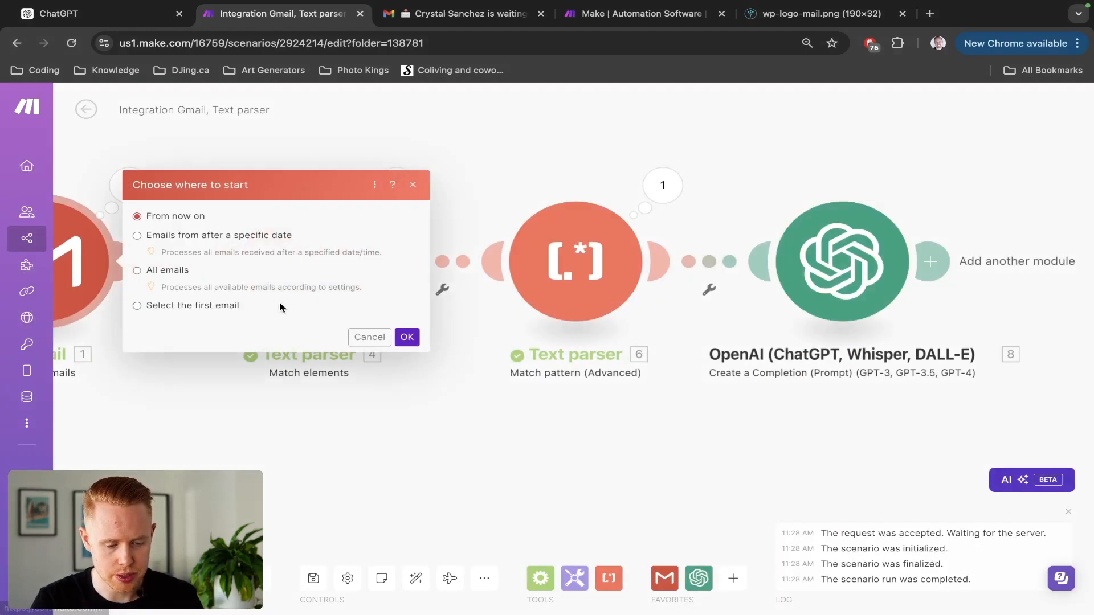
pyautogui.click(202, 310)
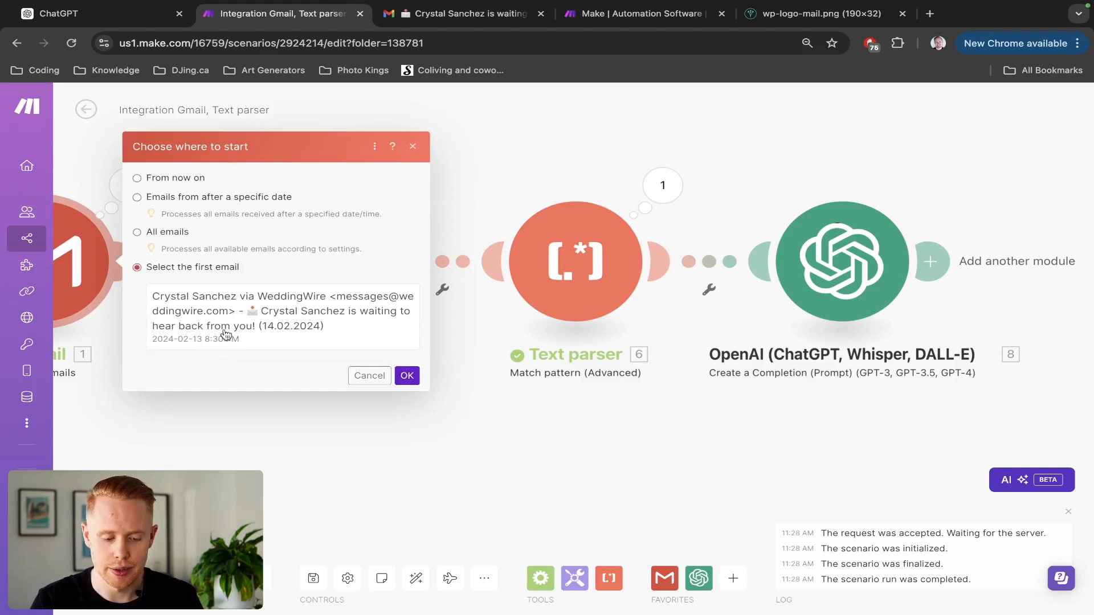
pyautogui.click(407, 376)
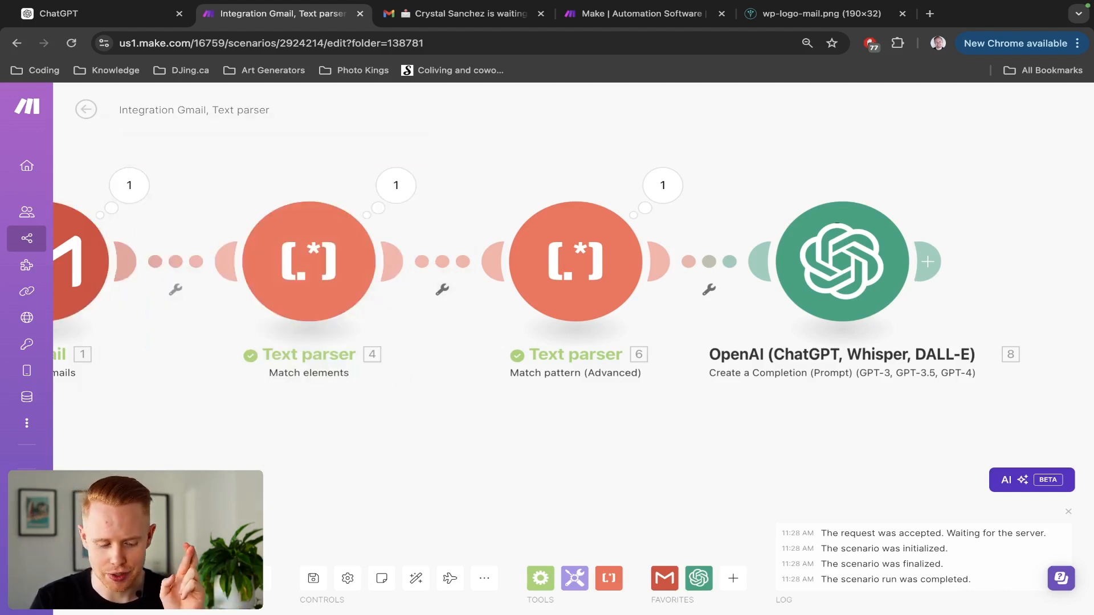
pyautogui.click(103, 578)
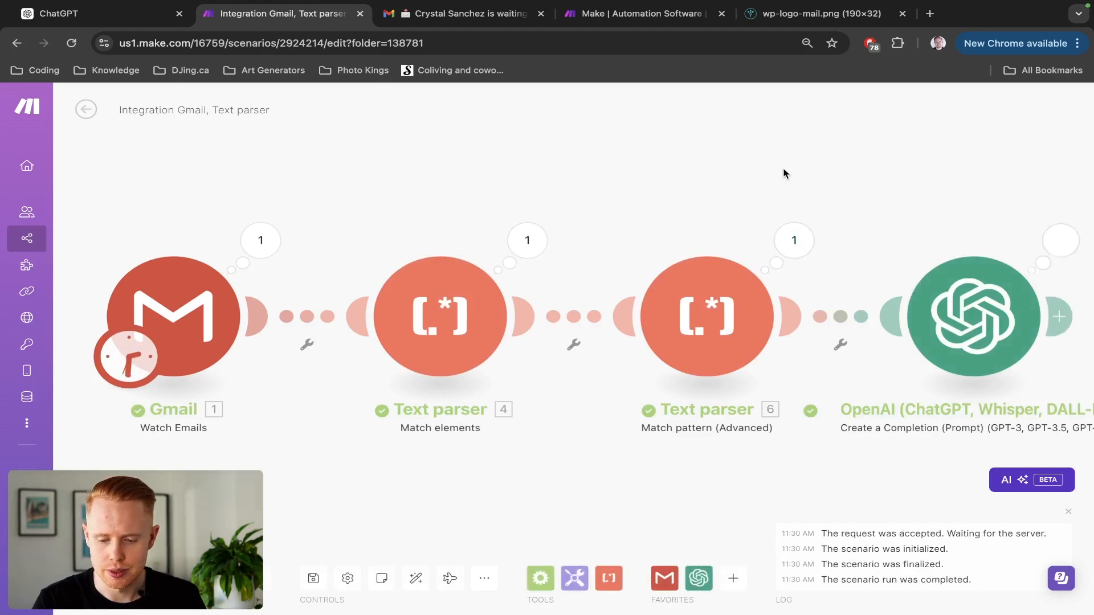
# Check the OpenAI module's output returns only the phone number.
pyautogui.moveTo(783, 174); pyautogui.dragTo(610, 151)
pyautogui.click(888, 220)
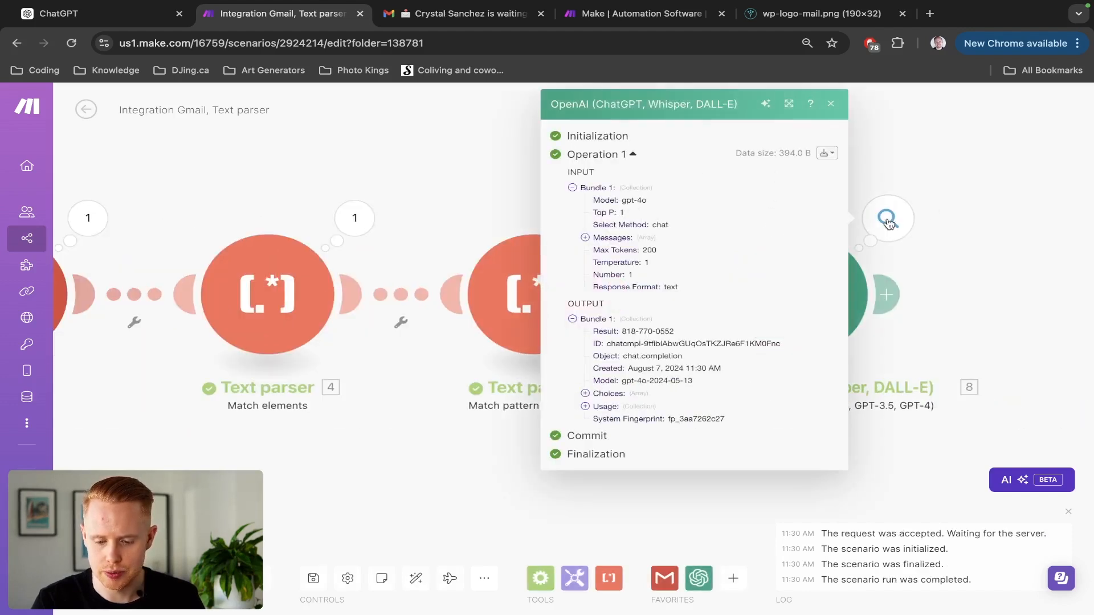
pyautogui.doubleClick(653, 335)
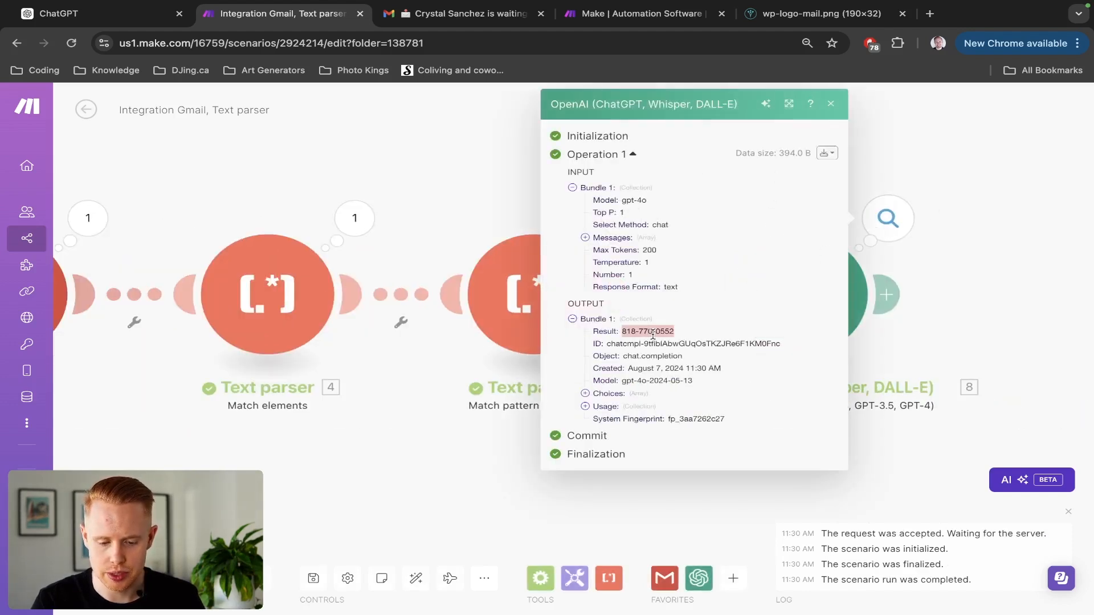
pyautogui.click(440, 215)
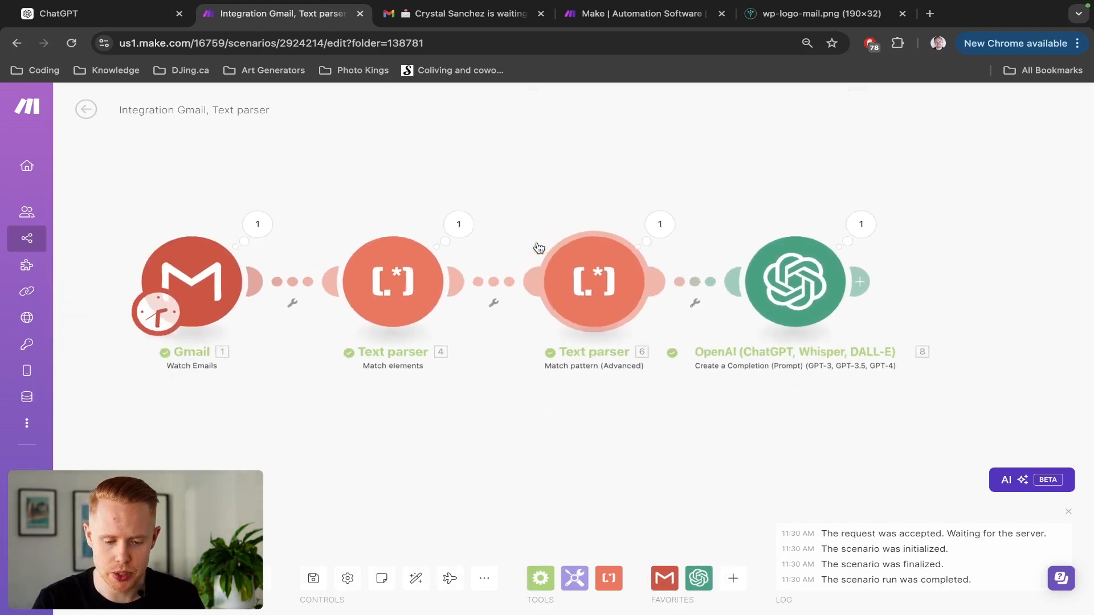
pyautogui.moveTo(754, 190); pyautogui.dragTo(630, 182)
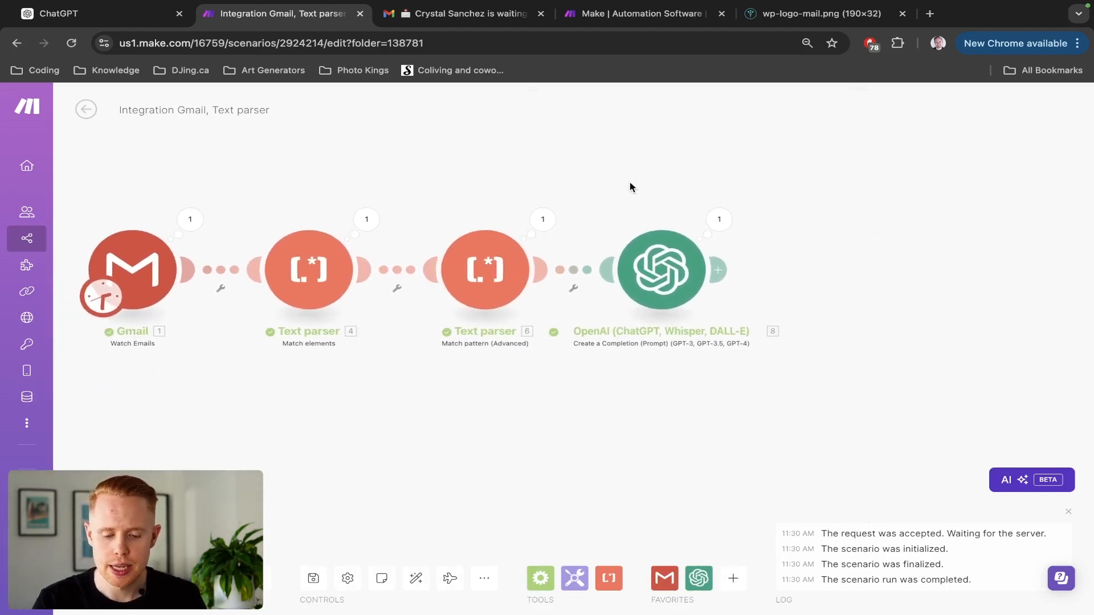
# Add a module after OpenAI and browse the Text parser's transformer modules.
pyautogui.click(722, 271)
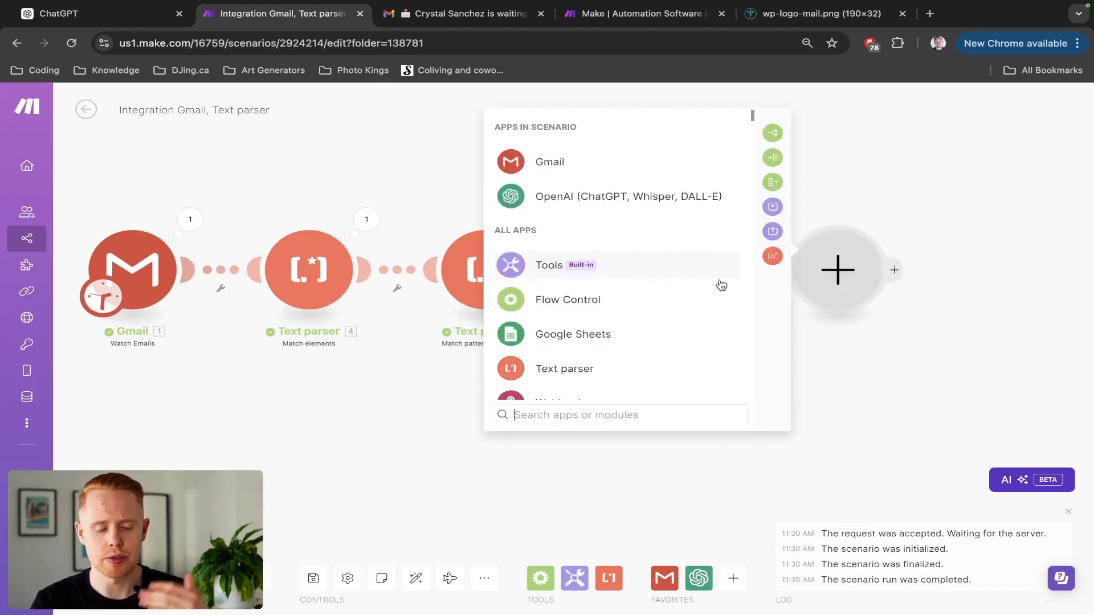
pyautogui.click(575, 380)
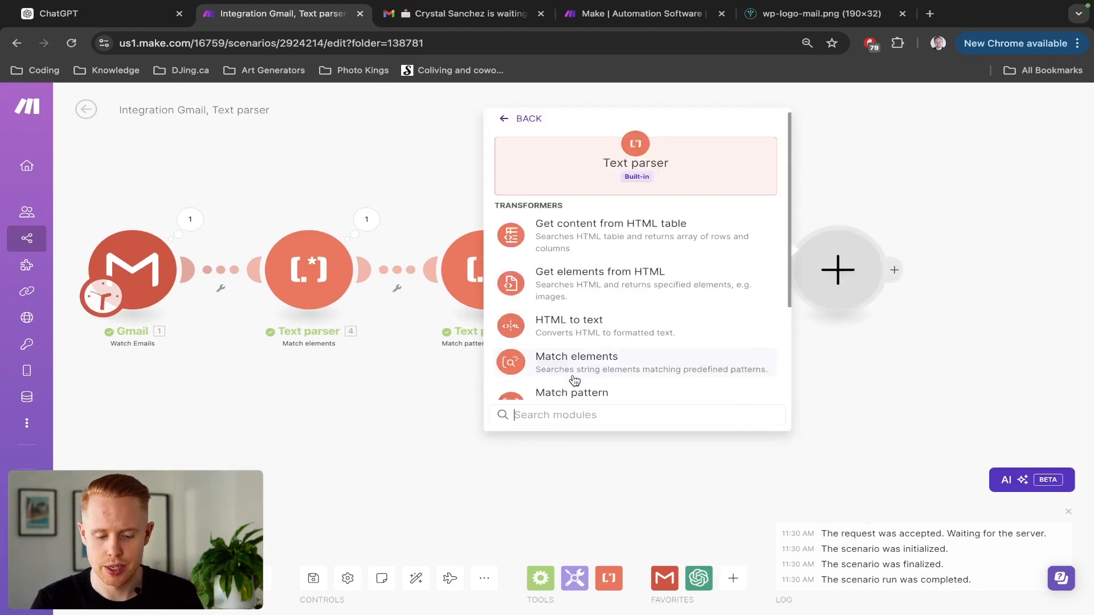
pyautogui.scroll(-3, 603, 342)
pyautogui.scroll(3, 605, 345)
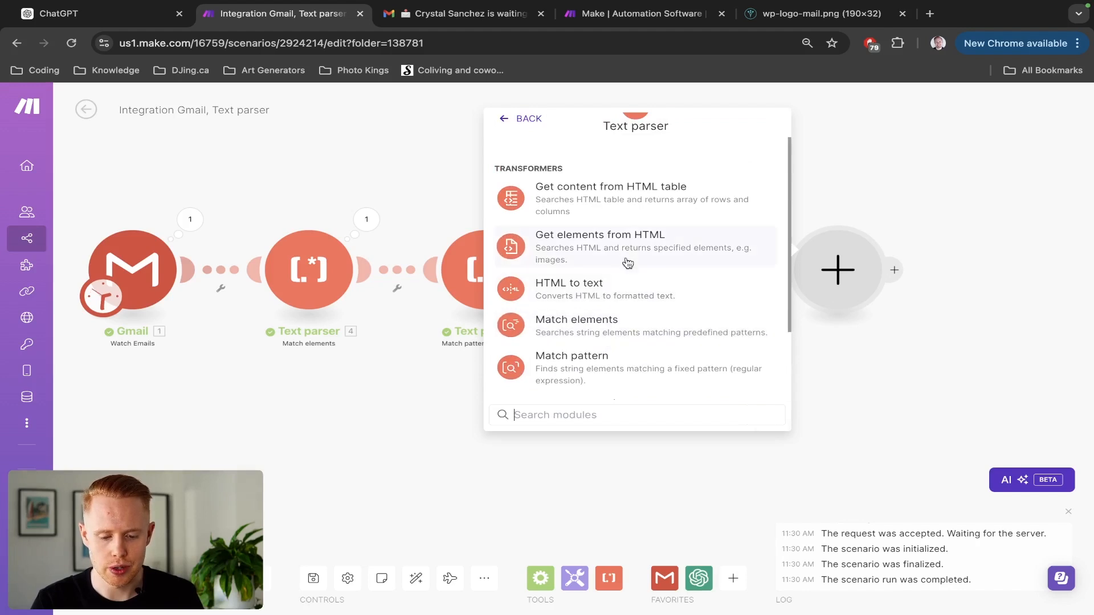
pyautogui.scroll(-2, 627, 267)
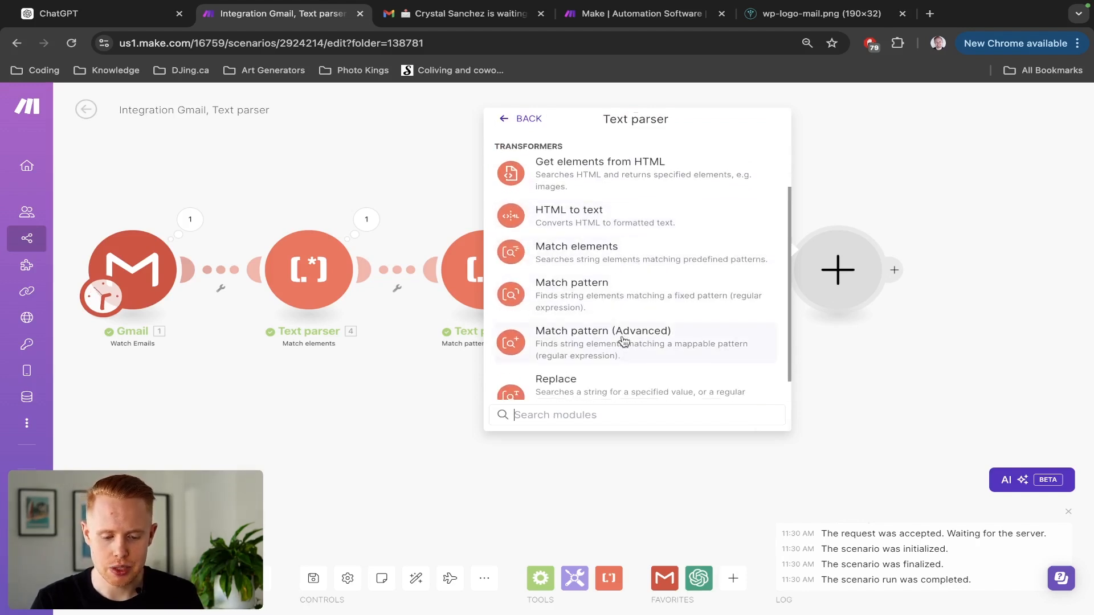
pyautogui.scroll(-1, 624, 342)
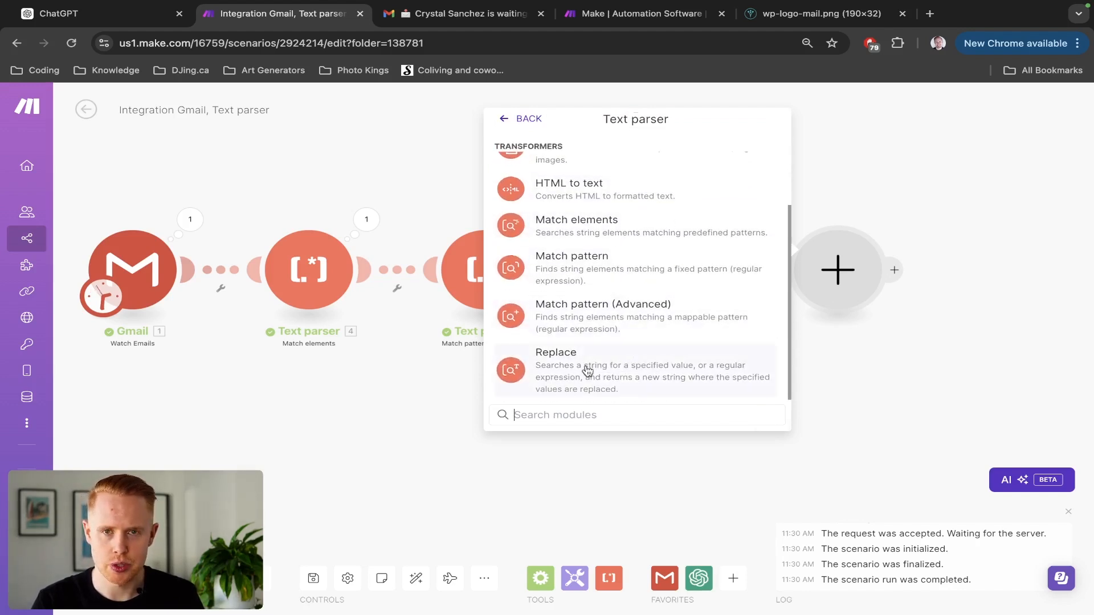
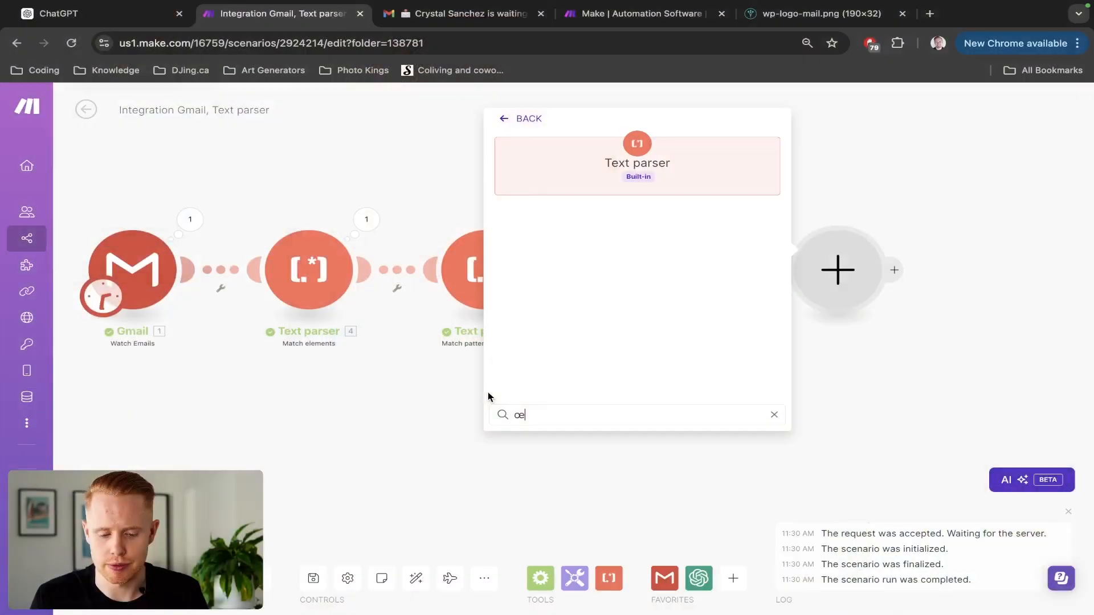
# Search for the text parser and add a Text parser Replace module after the OpenAI step.
pyautogui.write('xt')
pyautogui.press('BackSpace')
pyautogui.press('BackSpace')
pyautogui.press('BackSpace')
pyautogui.press('BackSpace')
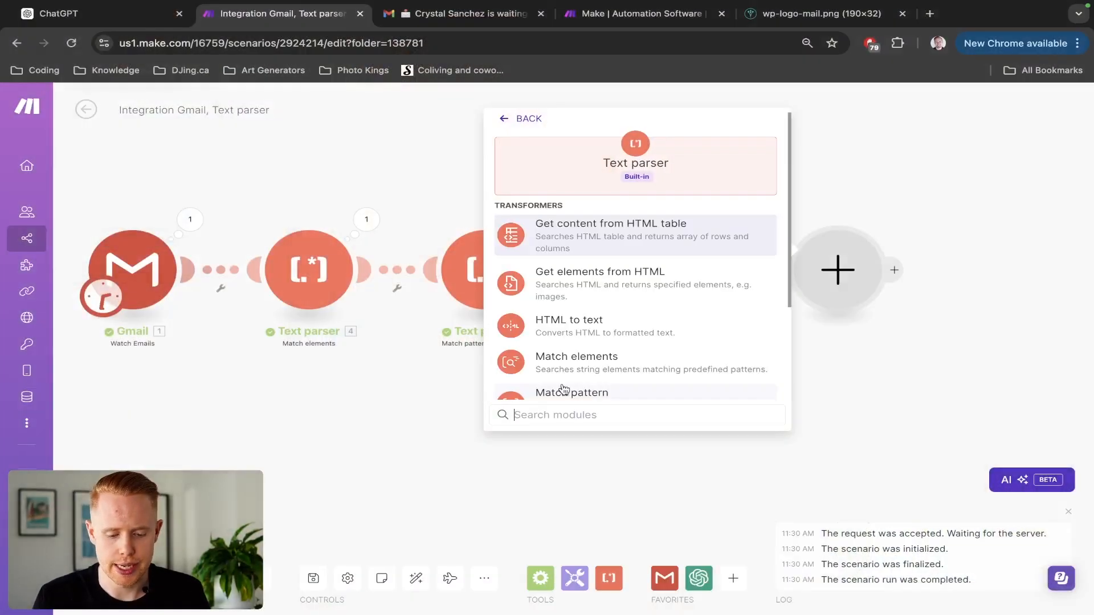
pyautogui.scroll(-3, 624, 354)
pyautogui.click(618, 364)
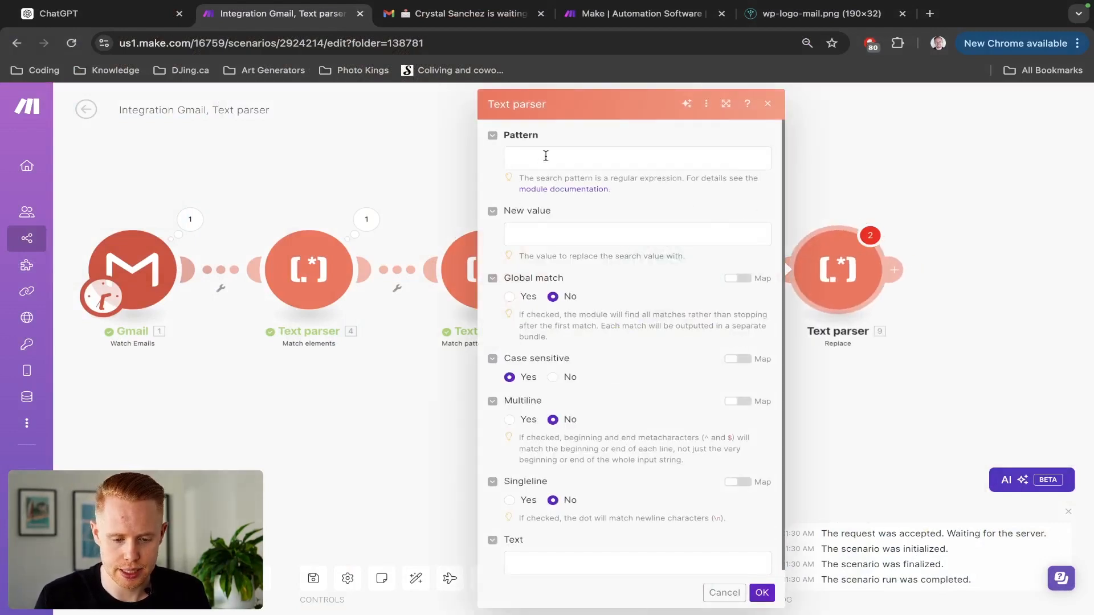
# Focus the Replace module's Pattern field, then show the Gmail trigger's output bundle from the last run.
pyautogui.click(546, 156)
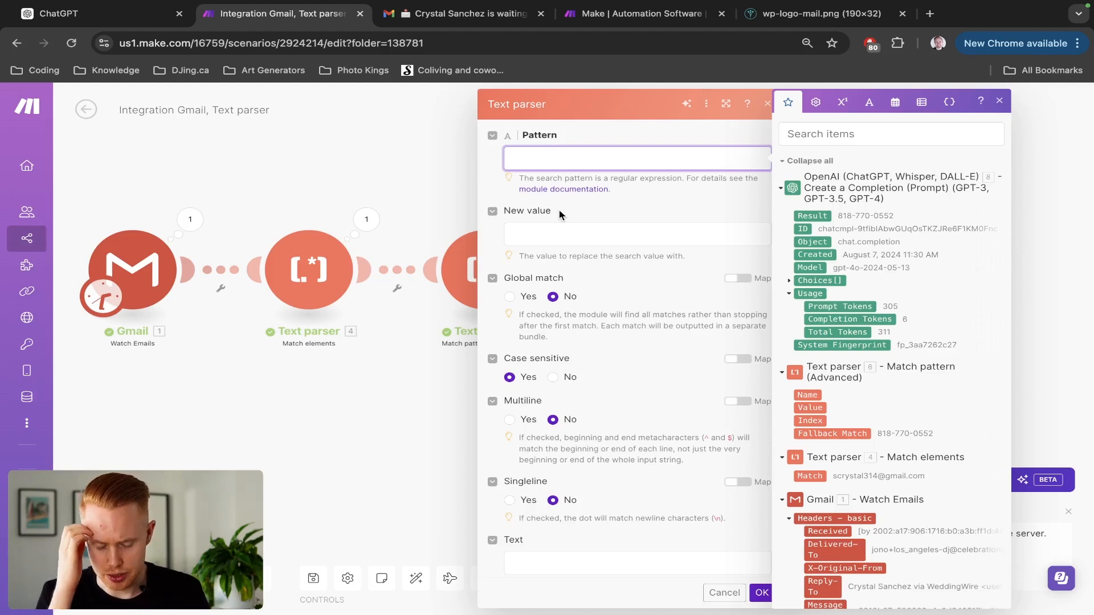
pyautogui.click(190, 220)
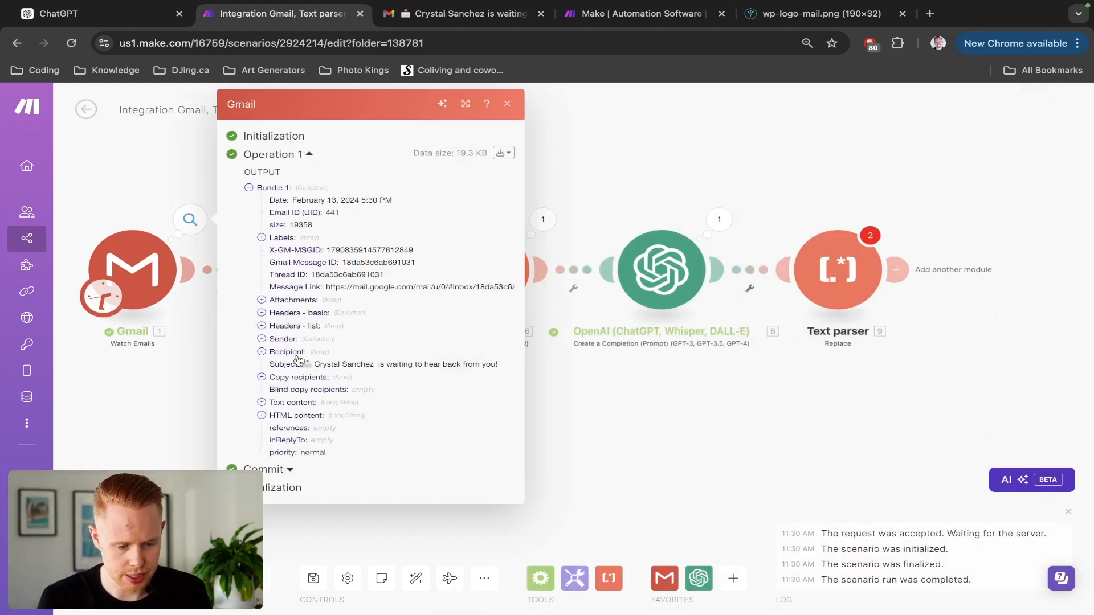
# Expand the Gmail email's Text content and highlight the greeting 'Hey there!' in the body.
pyautogui.click(265, 402)
pyautogui.scroll(-3, 385, 312)
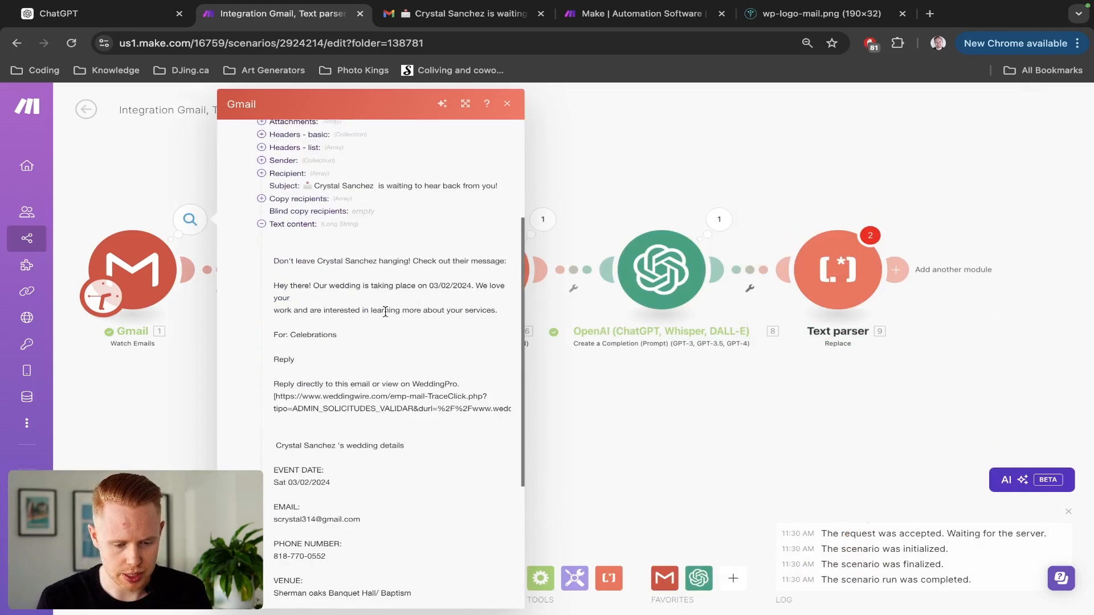
pyautogui.keyDown('ctrl'); pyautogui.scroll(10, 385, 312); pyautogui.keyUp('ctrl')
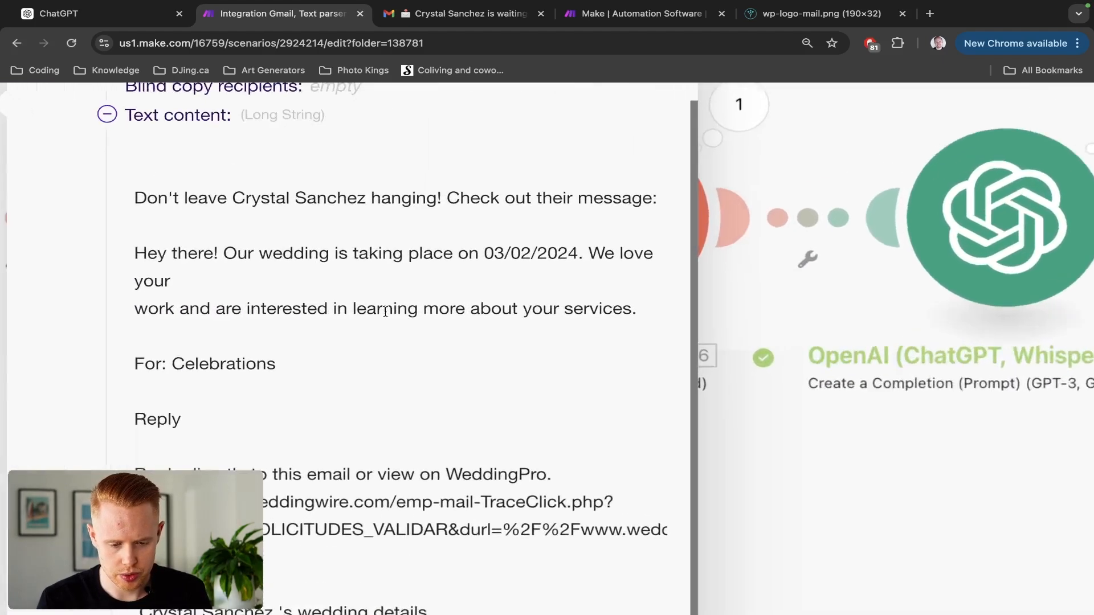
pyautogui.keyDown('ctrl'); pyautogui.scroll(-1, 386, 312); pyautogui.keyUp('ctrl')
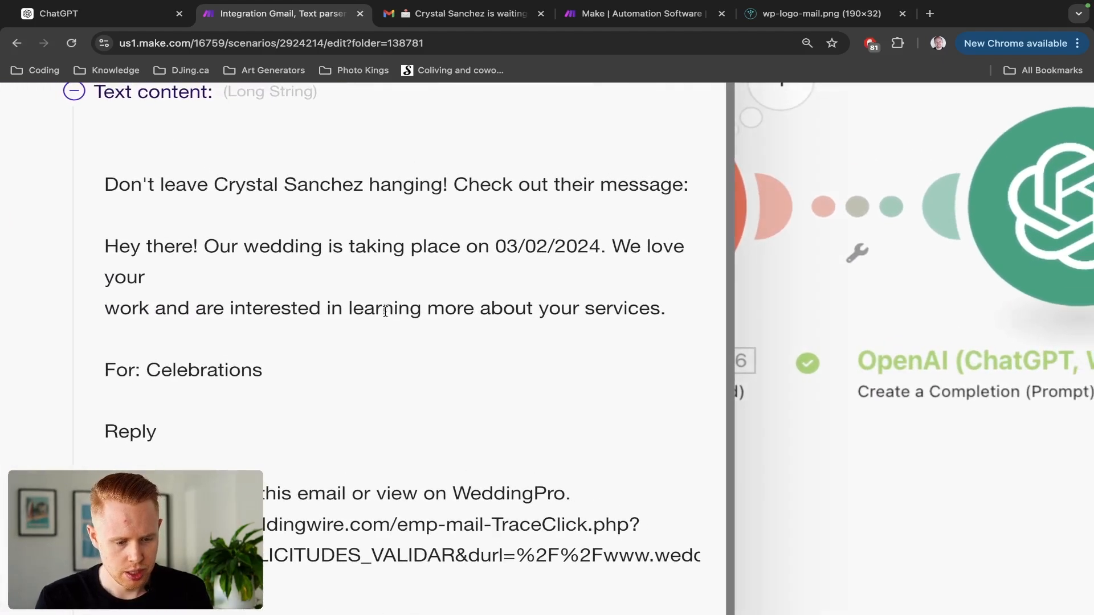
pyautogui.scroll(-4, 258, 179)
pyautogui.scroll(3, 258, 179)
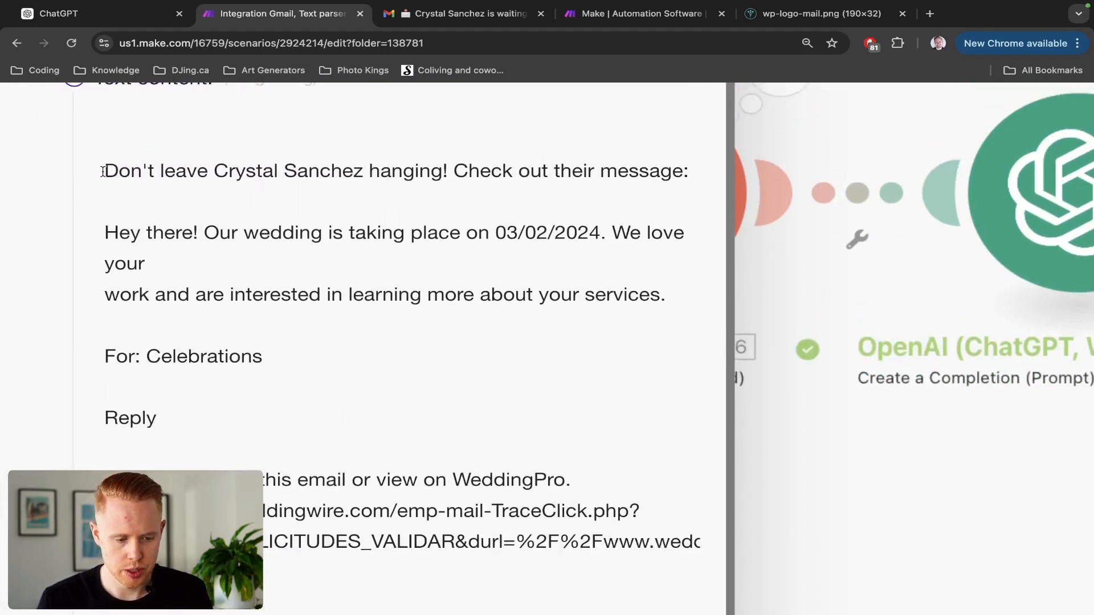
pyautogui.moveTo(103, 172); pyautogui.dragTo(208, 176)
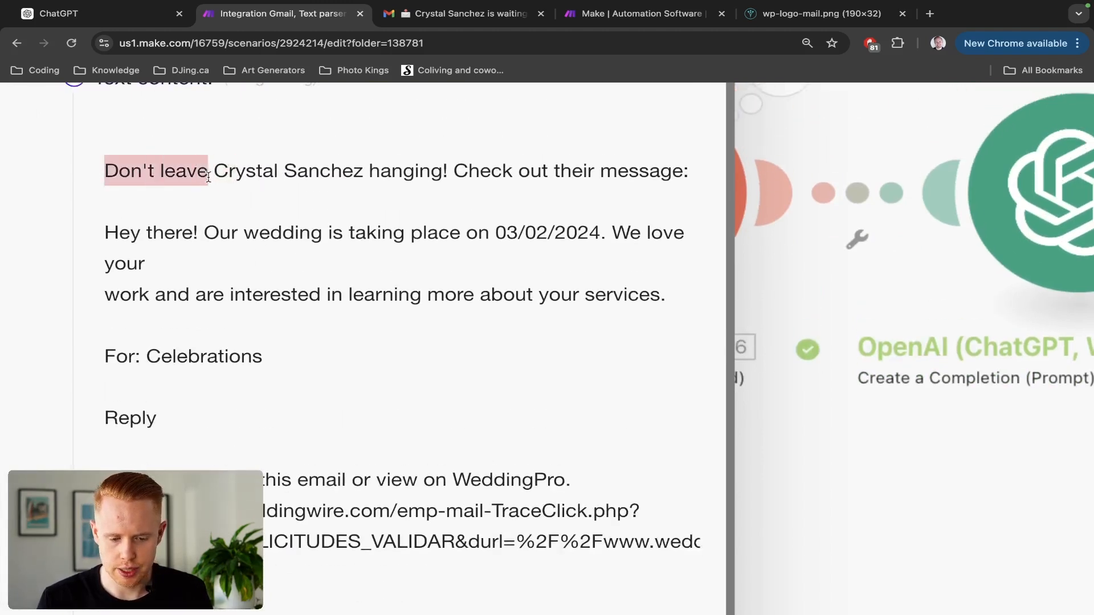
pyautogui.scroll(-1, 206, 176)
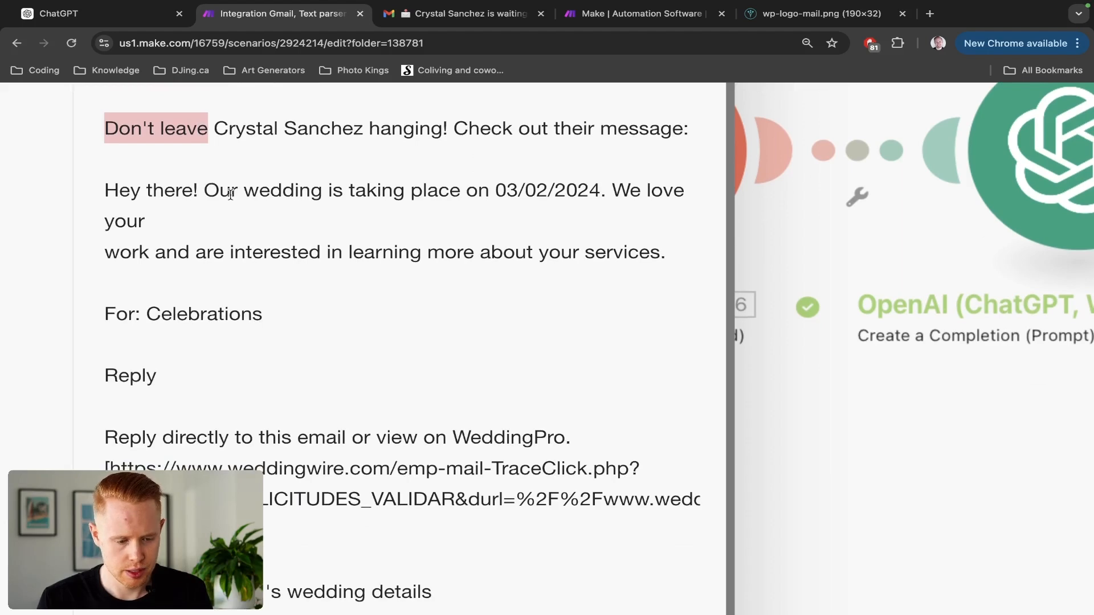
pyautogui.scroll(-2, 231, 194)
pyautogui.scroll(3, 231, 203)
pyautogui.moveTo(103, 229); pyautogui.dragTo(197, 224)
pyautogui.scroll(-5, 199, 242)
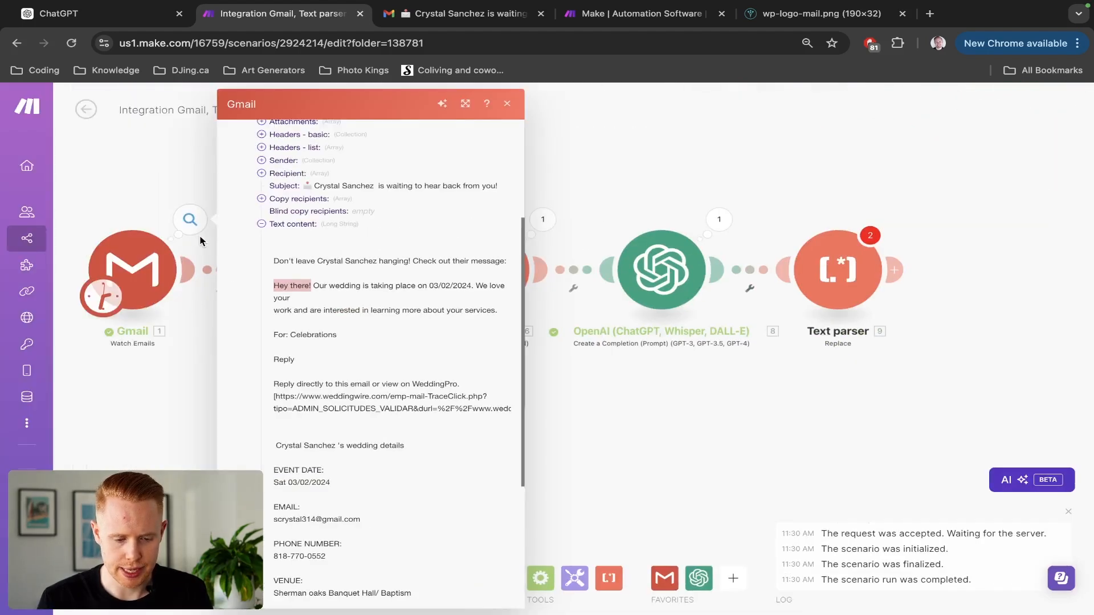
# In the Replace module, set New value to 'Greetings!' and map Gmail's Text content into Text.
pyautogui.click(826, 279)
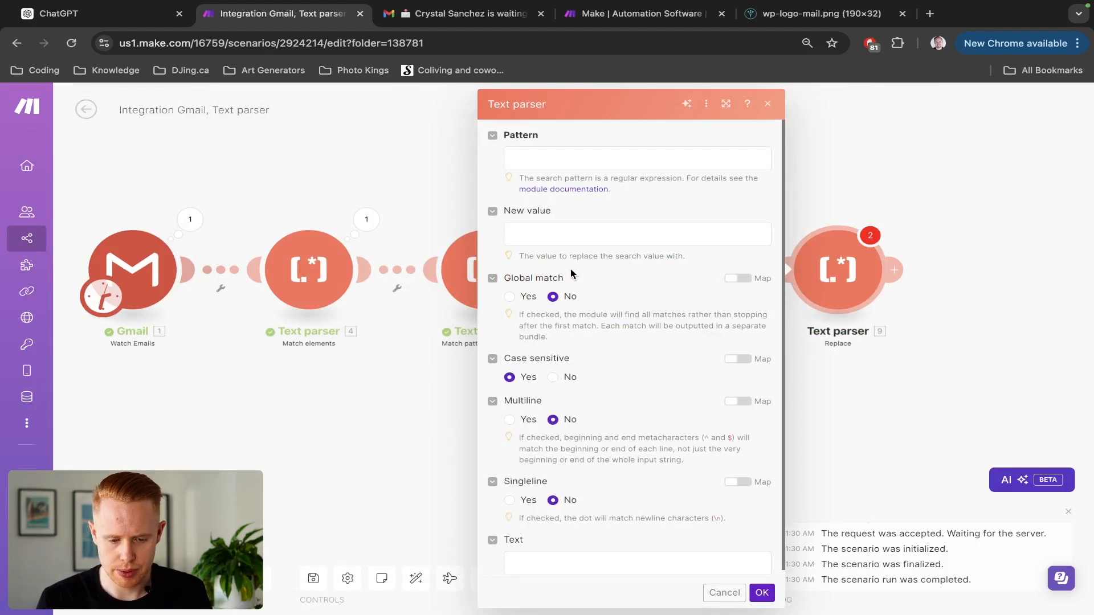
pyautogui.scroll(-1, 586, 225)
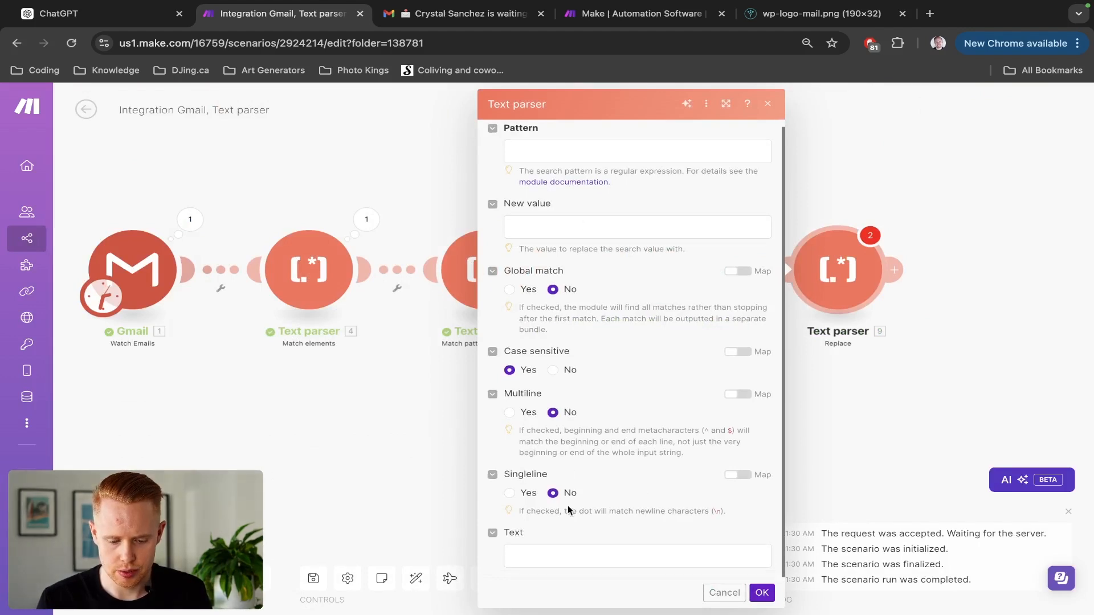
pyautogui.click(542, 228)
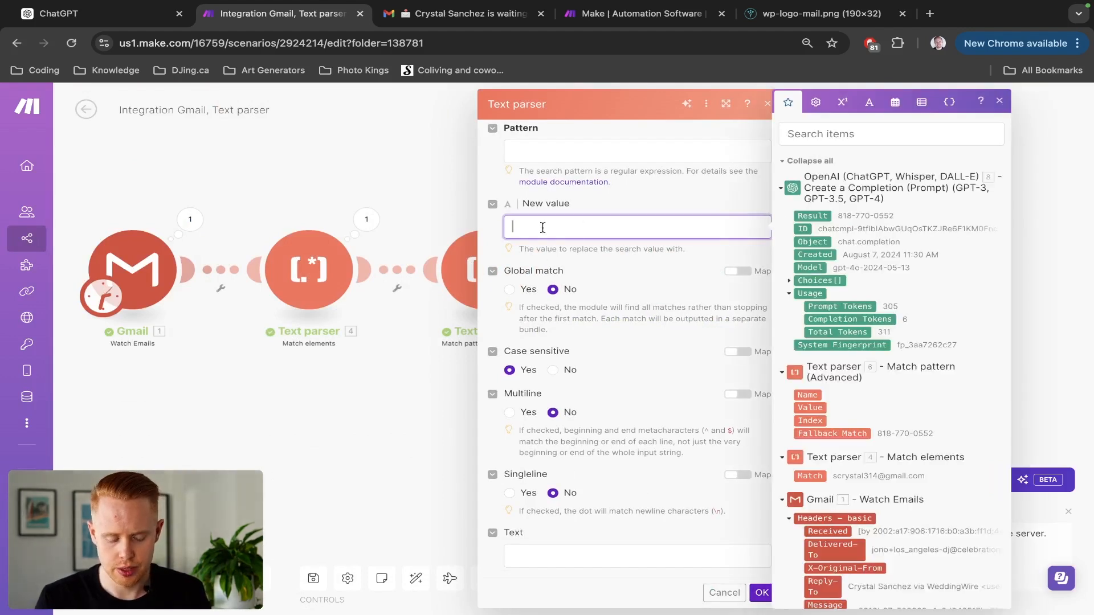
pyautogui.write('Greets')
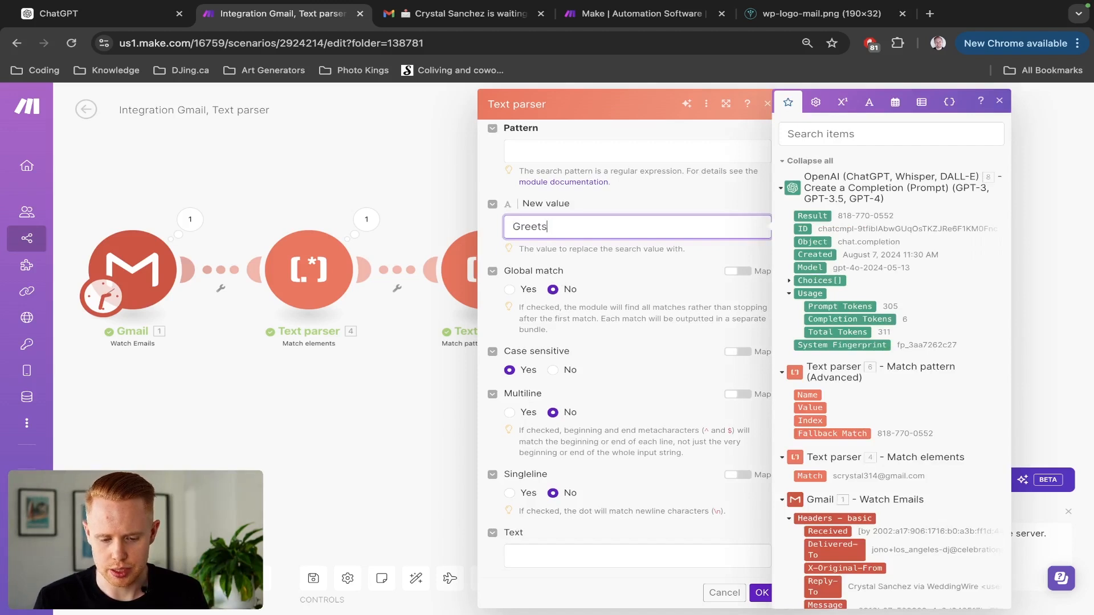
pyautogui.press('BackSpace')
pyautogui.write('ings!')
pyautogui.click(612, 266)
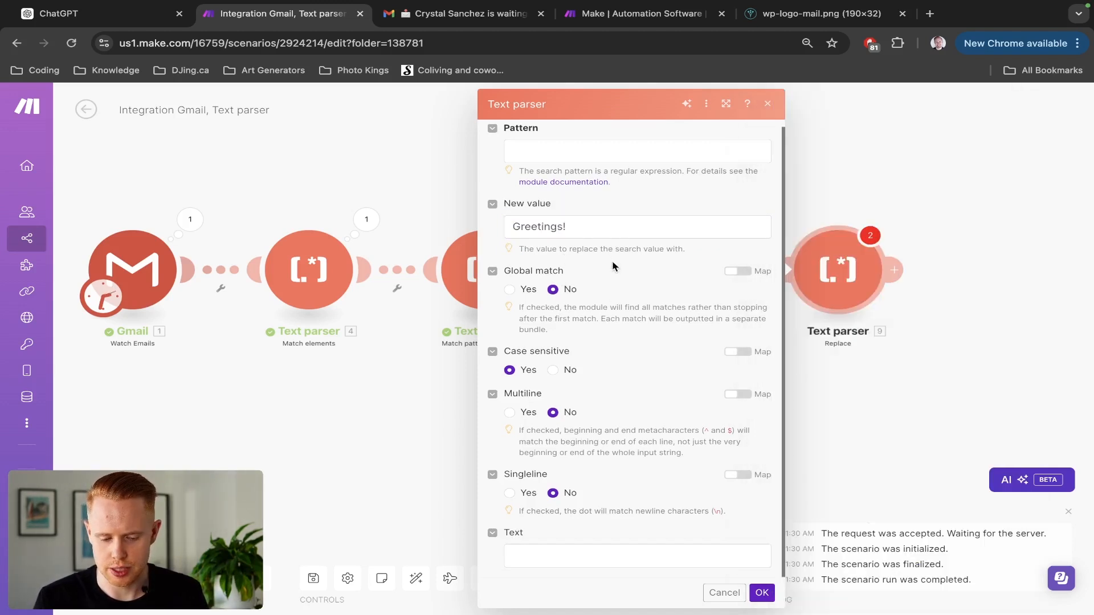
pyautogui.click(543, 557)
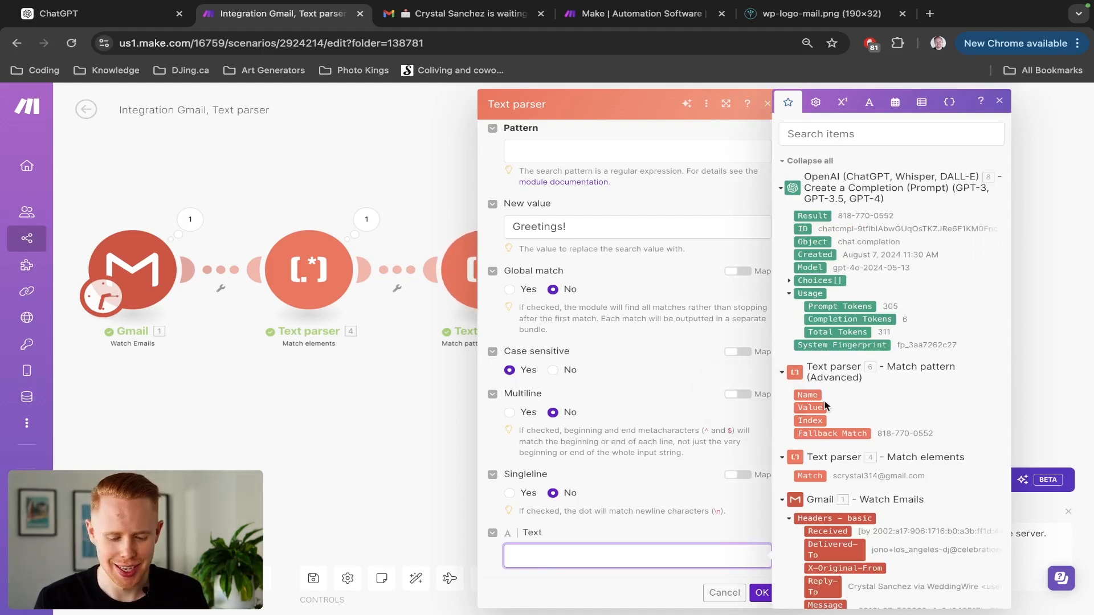
pyautogui.scroll(-6, 834, 392)
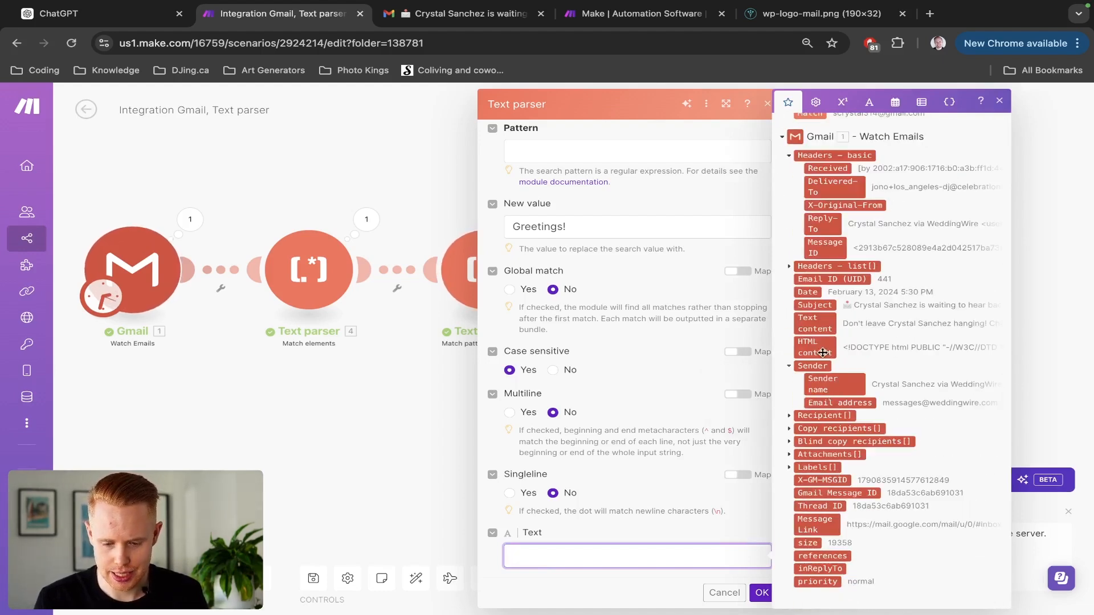
pyautogui.click(823, 325)
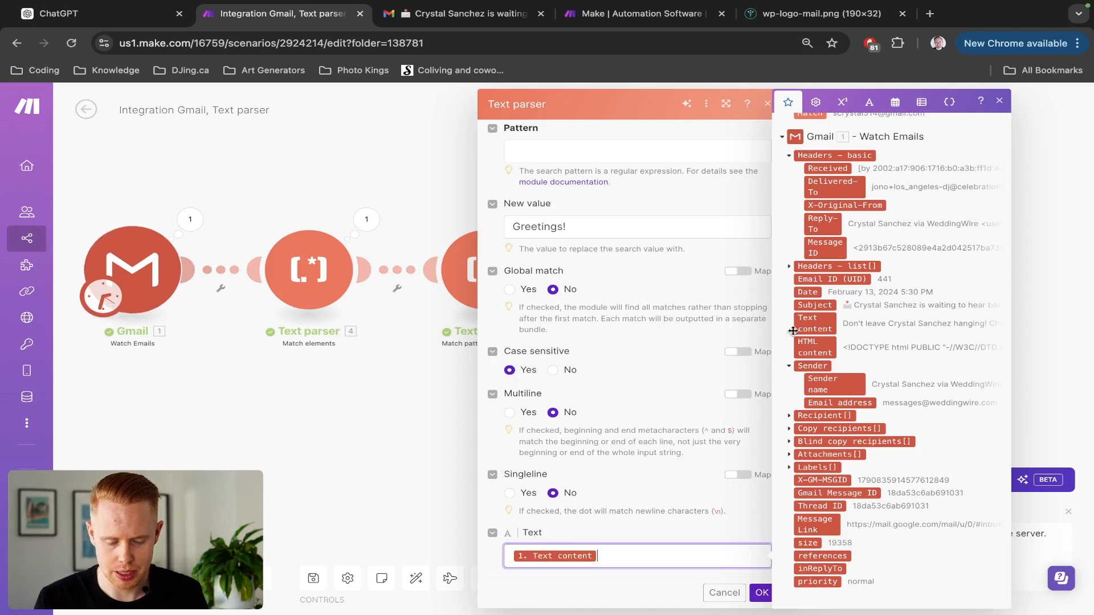
# Select the whole email body in the Gmail output's expanded Text content.
pyautogui.click(191, 219)
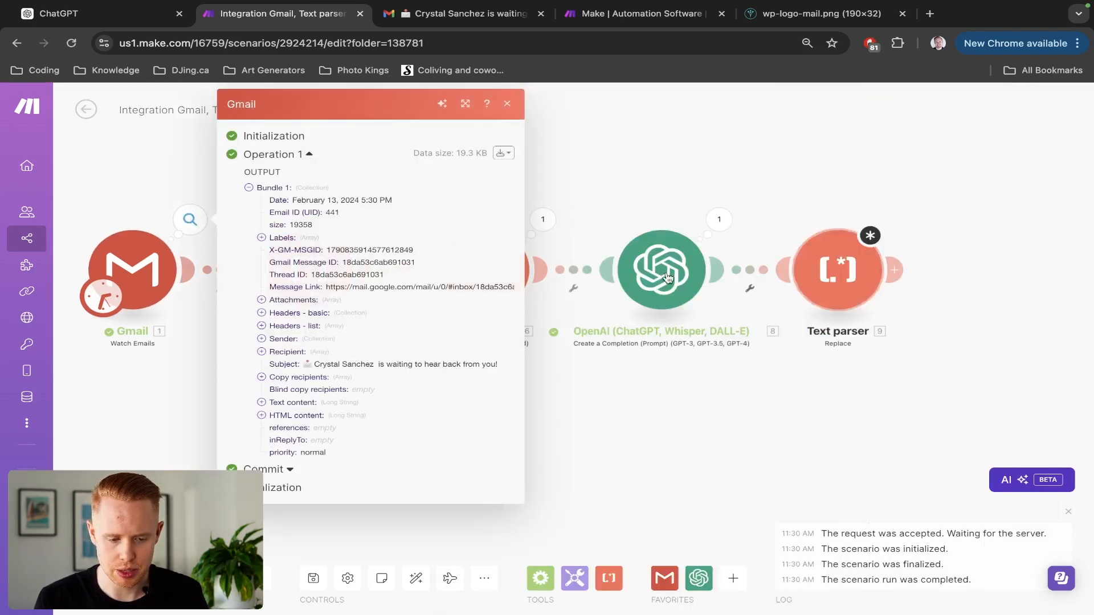
pyautogui.click(261, 403)
pyautogui.scroll(-7, 300, 442)
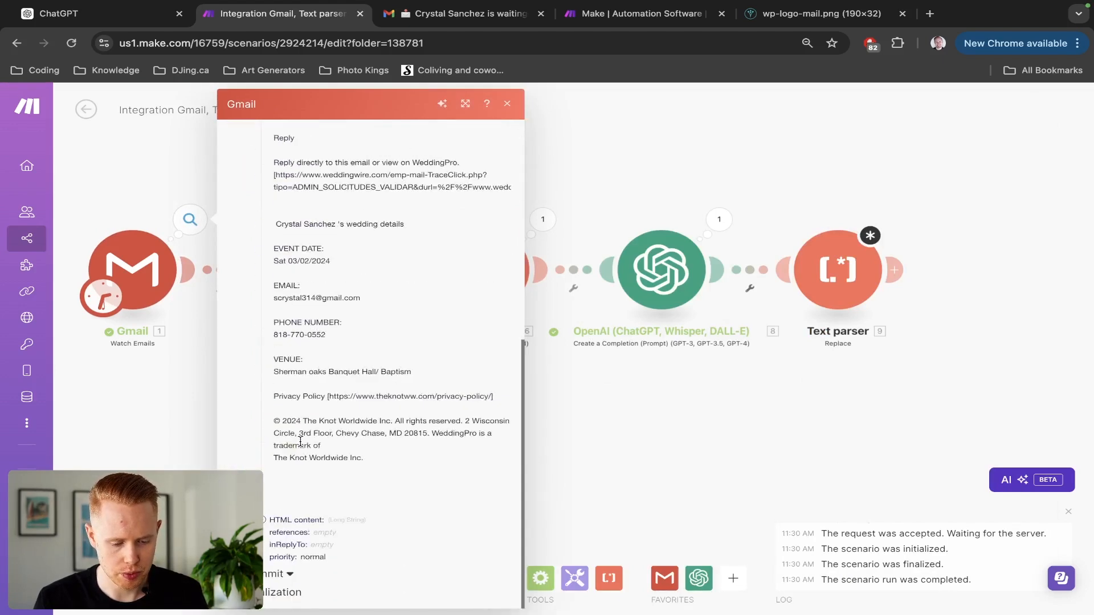
pyautogui.scroll(5, 342, 349)
pyautogui.moveTo(362, 456); pyautogui.dragTo(270, 357)
# Ask ChatGPT for a regex matching "Hey there!", pasting the email text into the message.
pyautogui.hotkey('ctrl', 'shift', 'Tab')
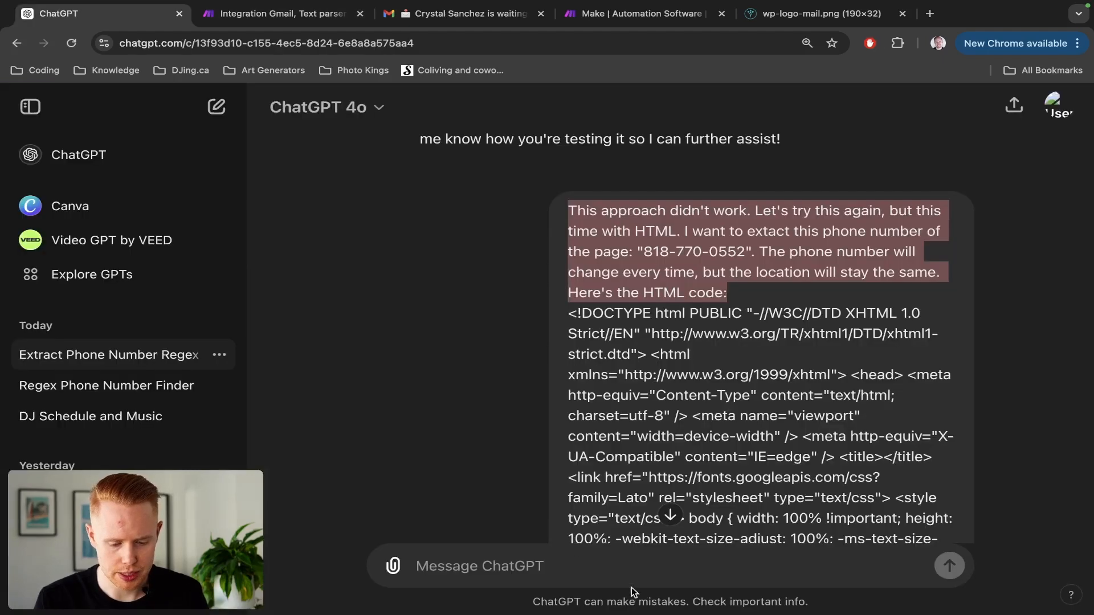
pyautogui.click(613, 573)
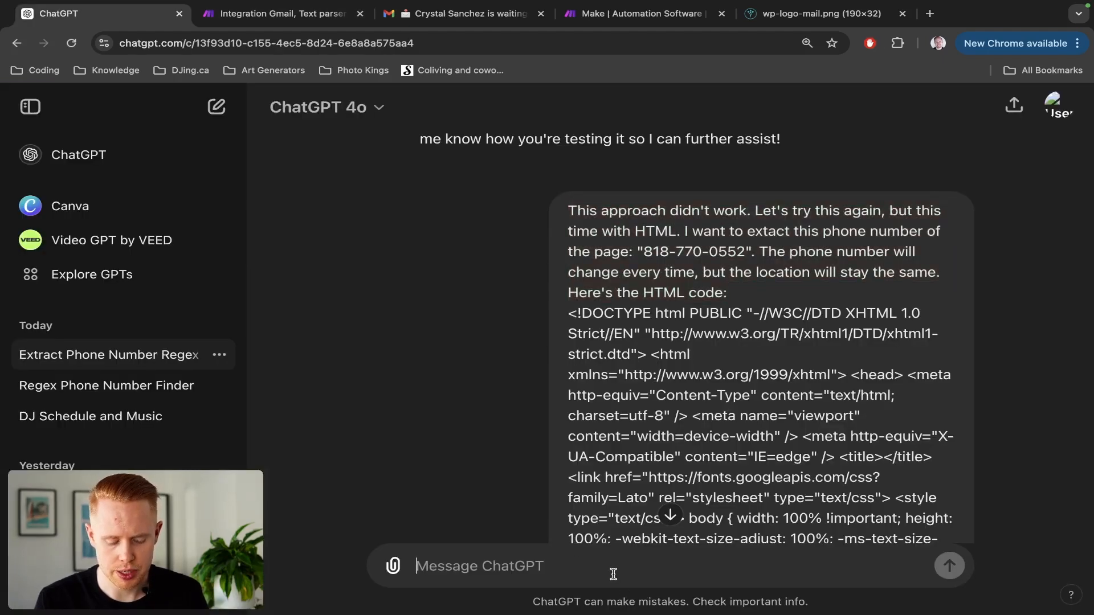
pyautogui.write('Please give me a regex pattern to find the words')
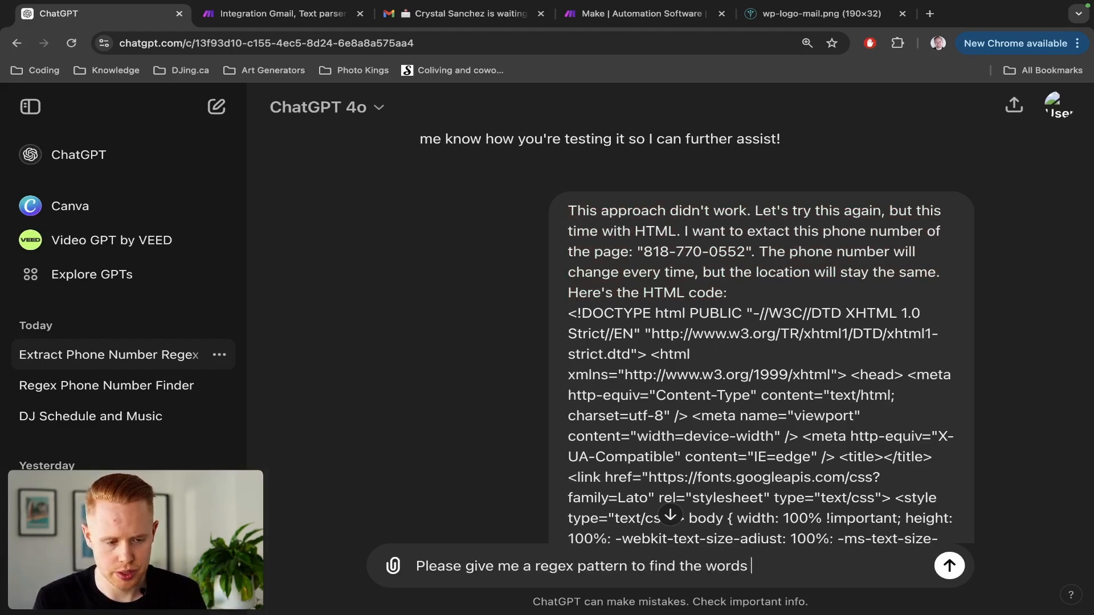
pyautogui.hotkey('ctrl', 'Tab')
pyautogui.hotkey('ctrl', 'shift', 'Tab')
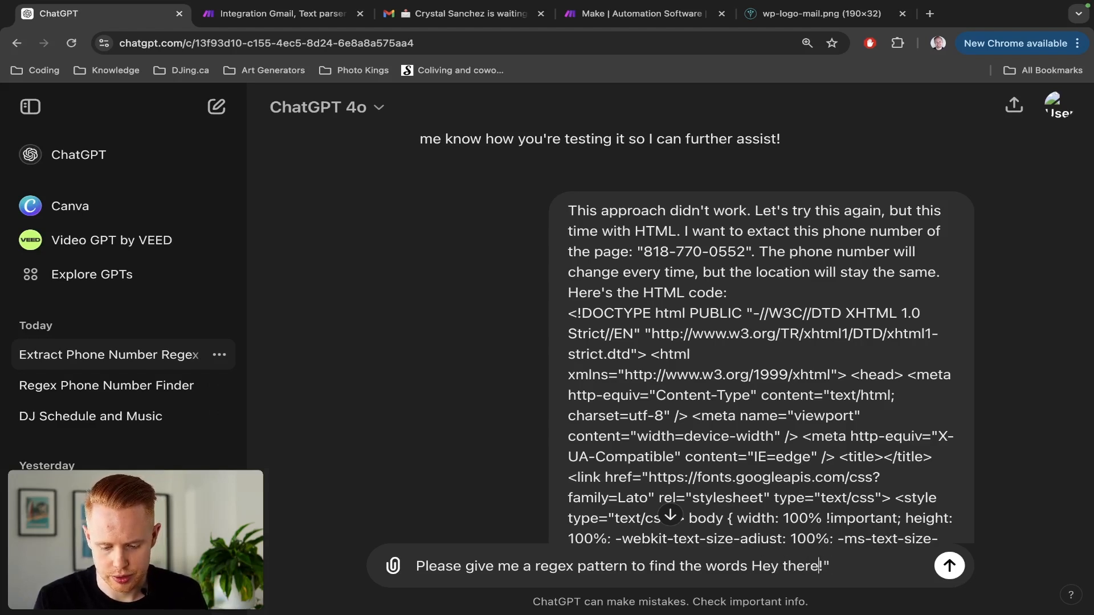
pyautogui.write('"')
pyautogui.press('End')
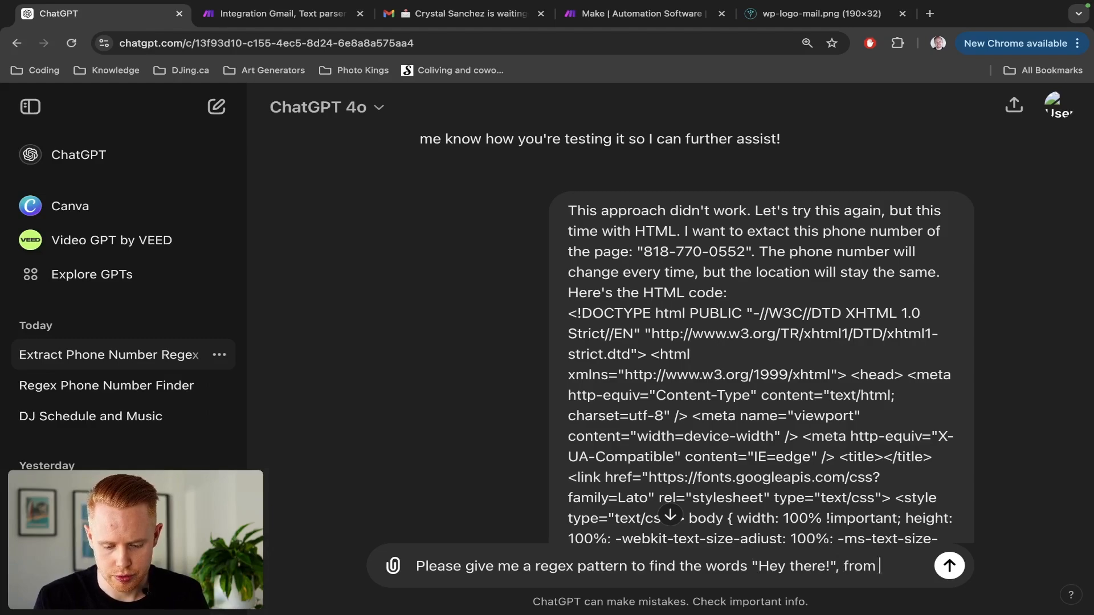
pyautogui.write('xt:')
pyautogui.hotkey('shift', 'Return')
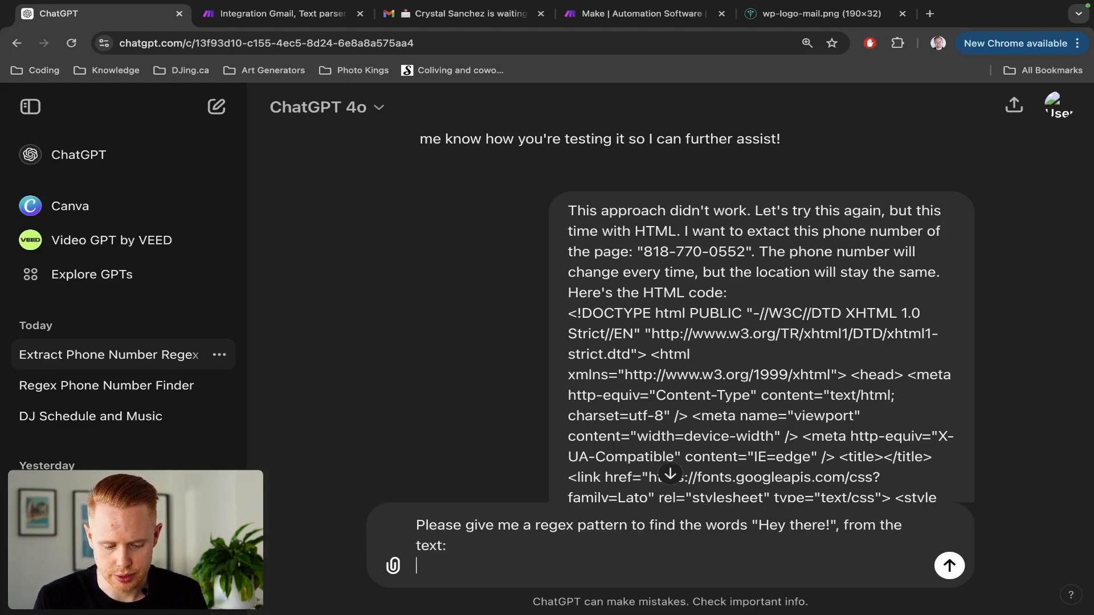
pyautogui.press('super+v')
pyautogui.press('Return')
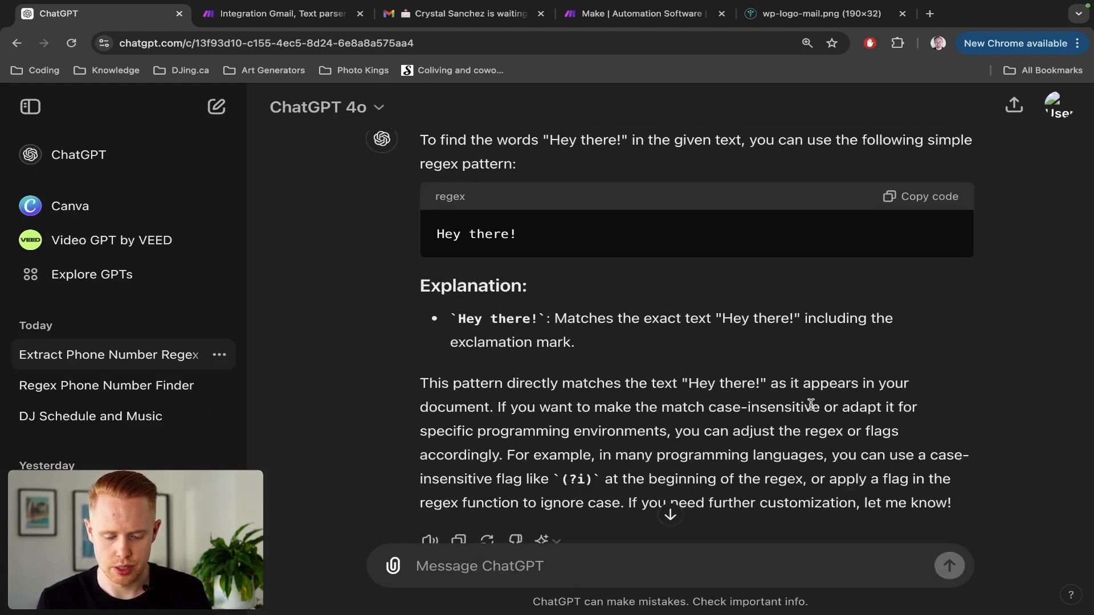
# Request a proper regex formula, copy the returned \bHey there!\b, and return to Make.
pyautogui.scroll(-3, 682, 437)
pyautogui.scroll(1, 682, 442)
pyautogui.scroll(5, 684, 434)
pyautogui.scroll(-6, 661, 330)
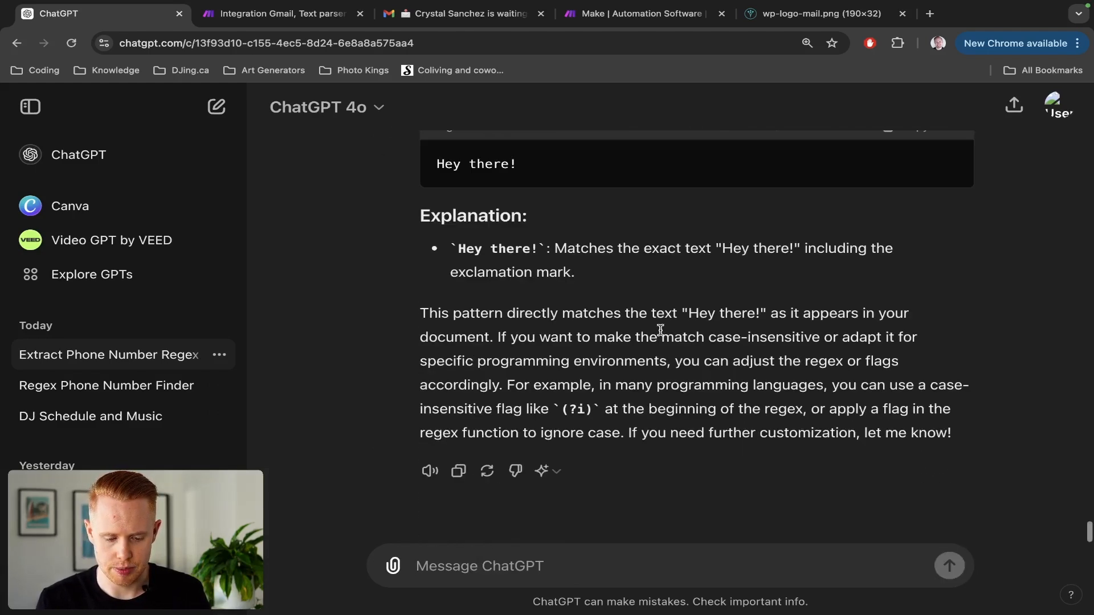
pyautogui.write('Please make sure this is a')
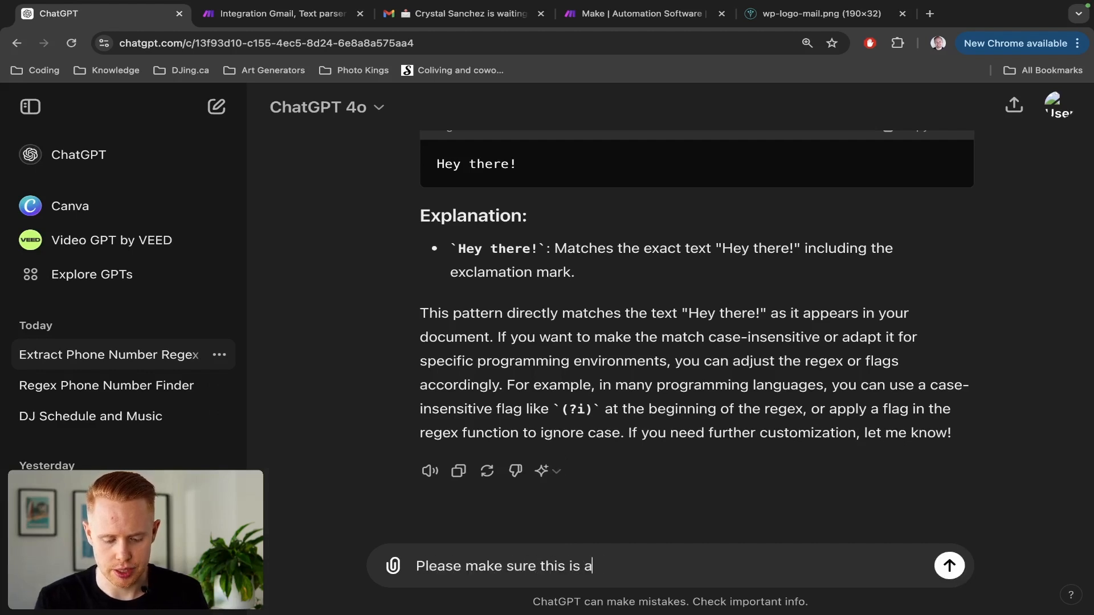
pyautogui.write(' regex formula')
pyautogui.press('Return')
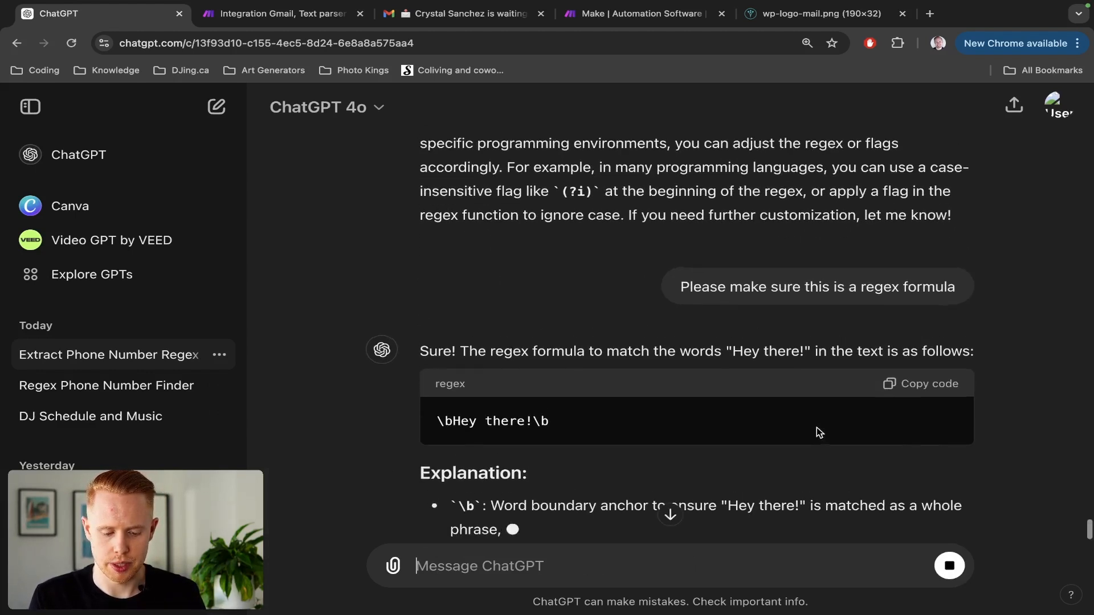
pyautogui.click(929, 387)
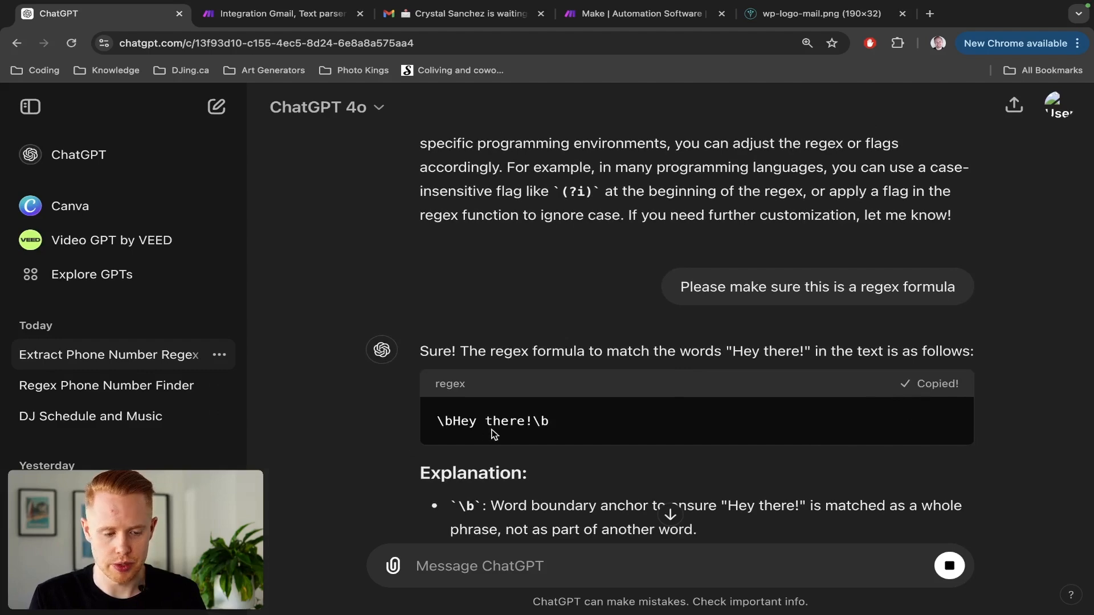
pyautogui.hotkey('ctrl', 'Tab')
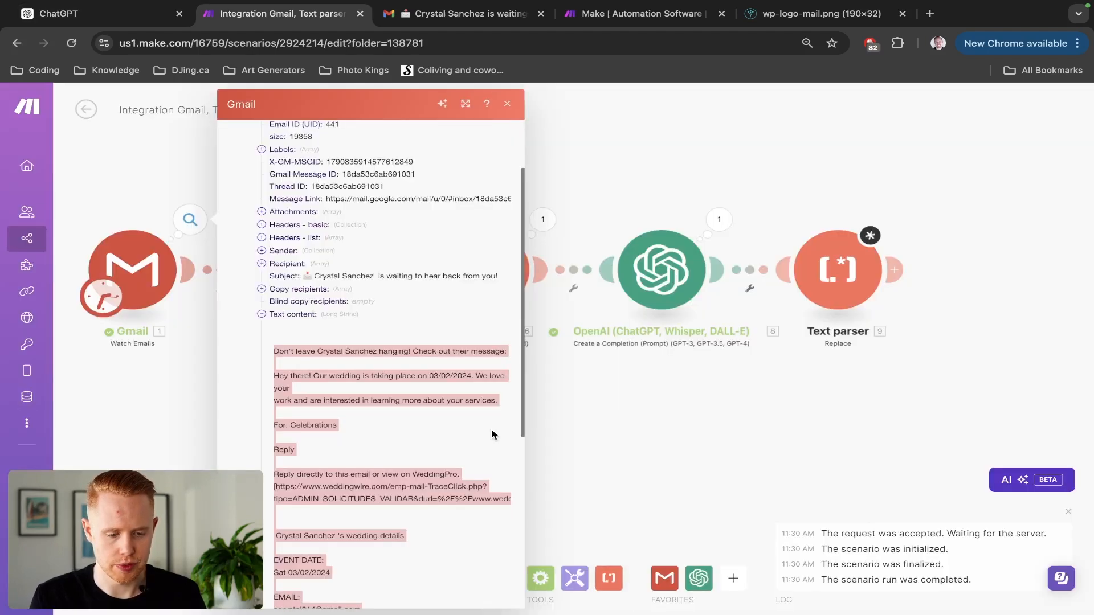
# Paste \bHey there!\b into the Replace module's Pattern field and confirm.
pyautogui.click(836, 278)
pyautogui.click(542, 166)
pyautogui.write('\\bHey there!\\b')
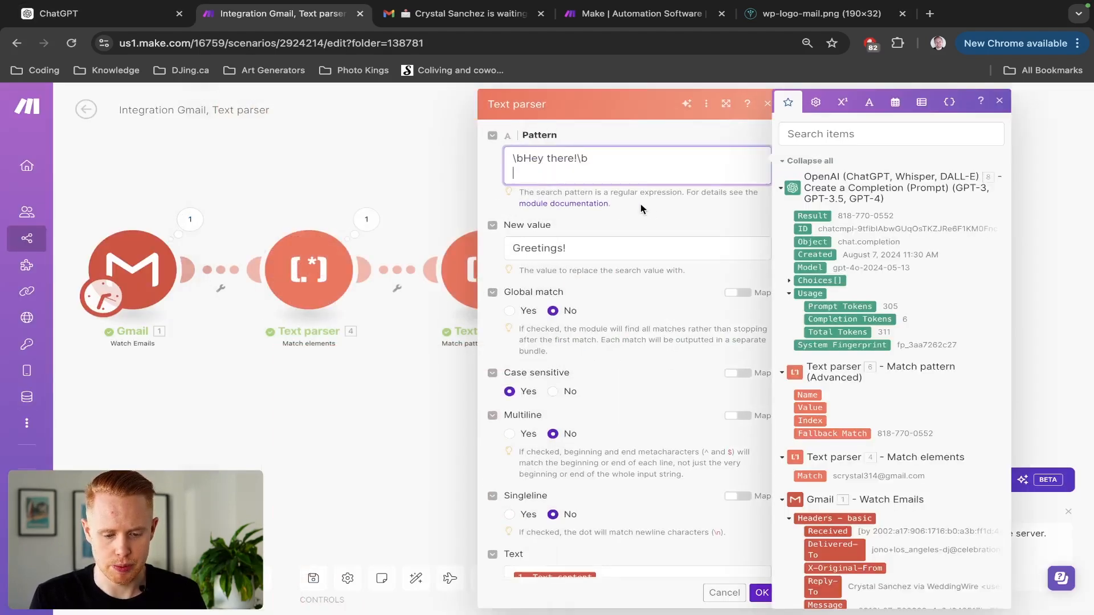
pyautogui.click(712, 504)
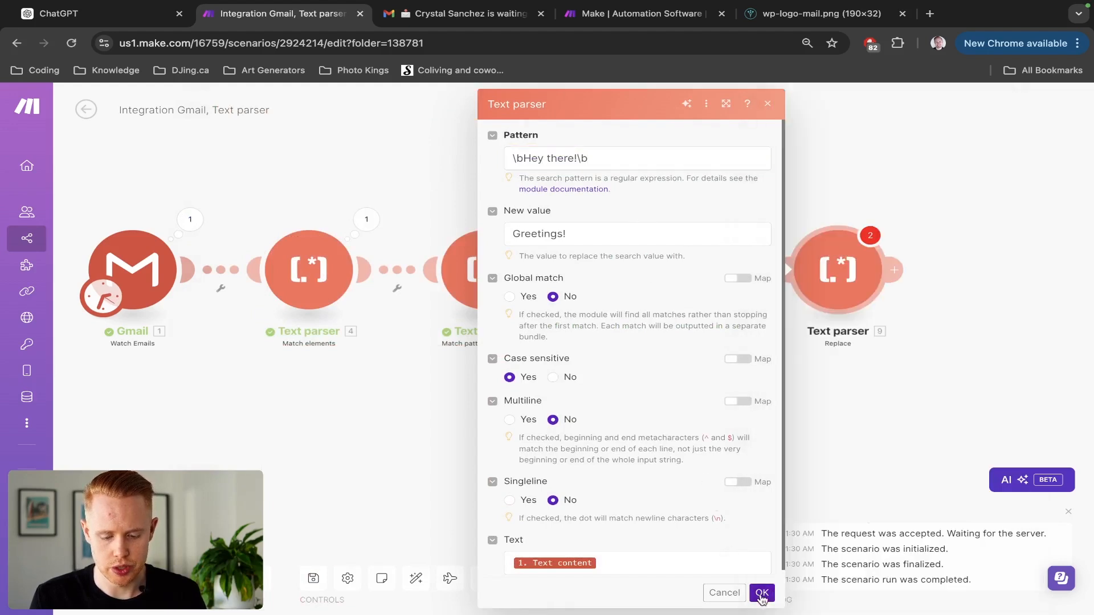
pyautogui.click(762, 594)
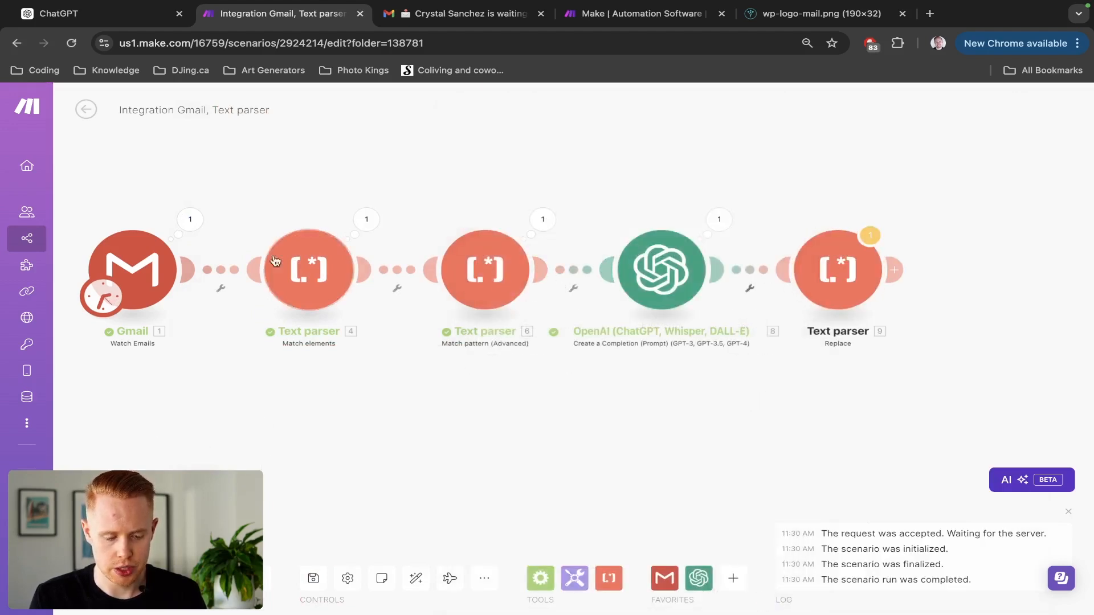
# Unlink Gmail from the first Text parser and move the Gmail trigger below the chain.
pyautogui.click(213, 270)
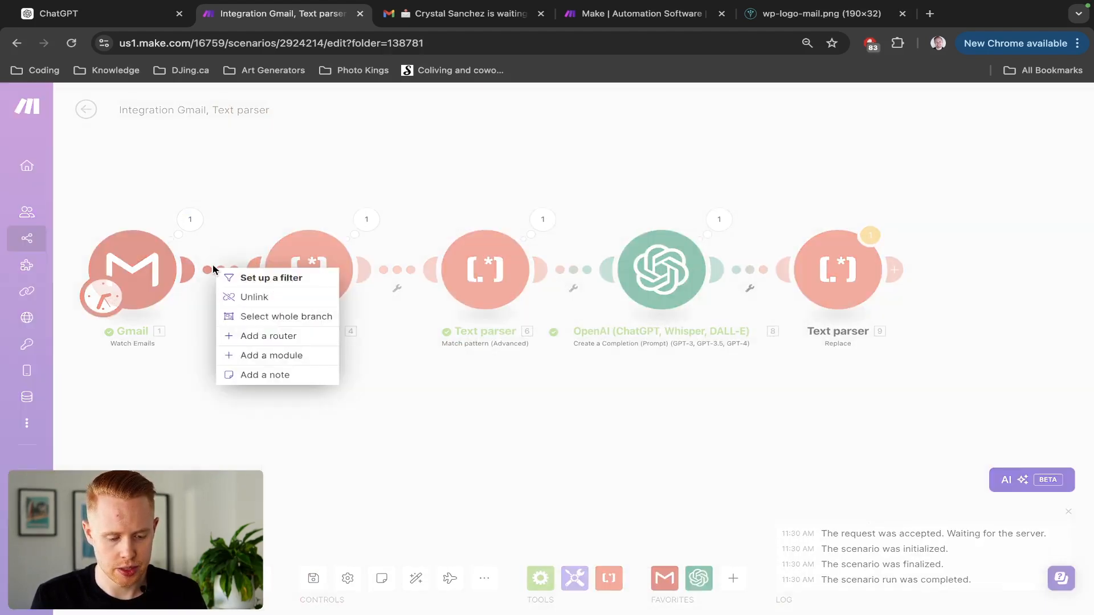
pyautogui.click(243, 297)
pyautogui.moveTo(137, 277); pyautogui.dragTo(348, 452)
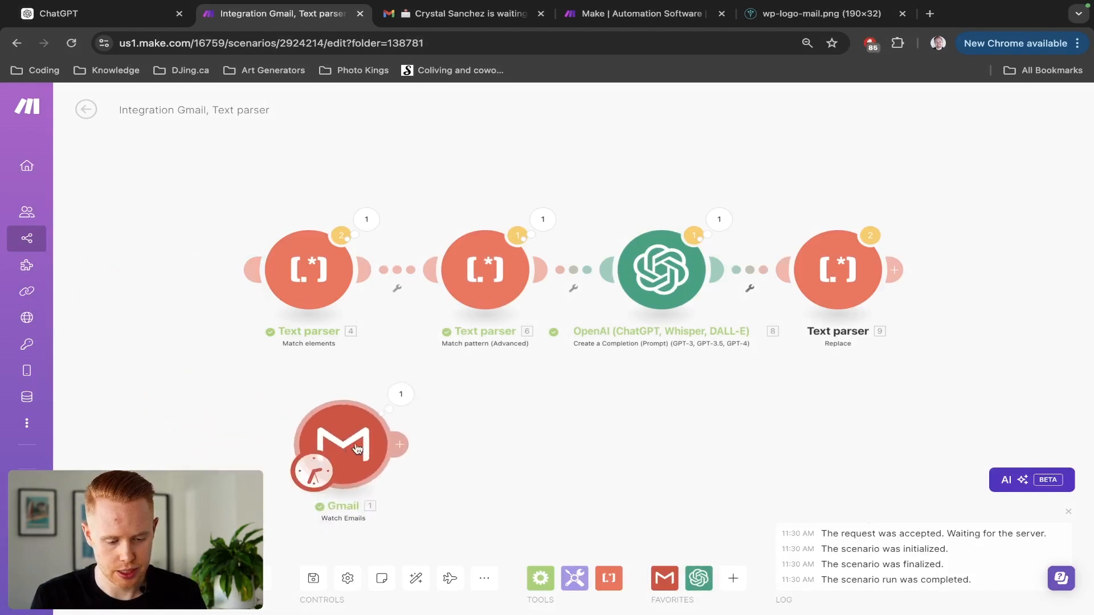
pyautogui.click(757, 263)
# Unlink the Replace parser from OpenAI, place it beside Gmail, start Gmail from the first email, and run once.
pyautogui.click(789, 293)
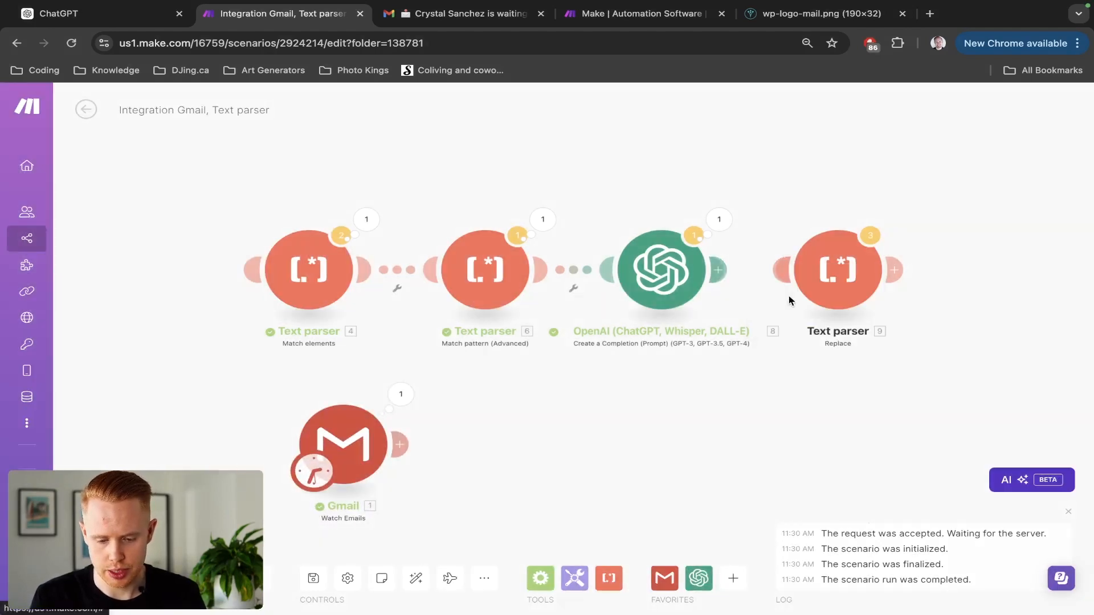
pyautogui.moveTo(809, 267); pyautogui.dragTo(568, 444)
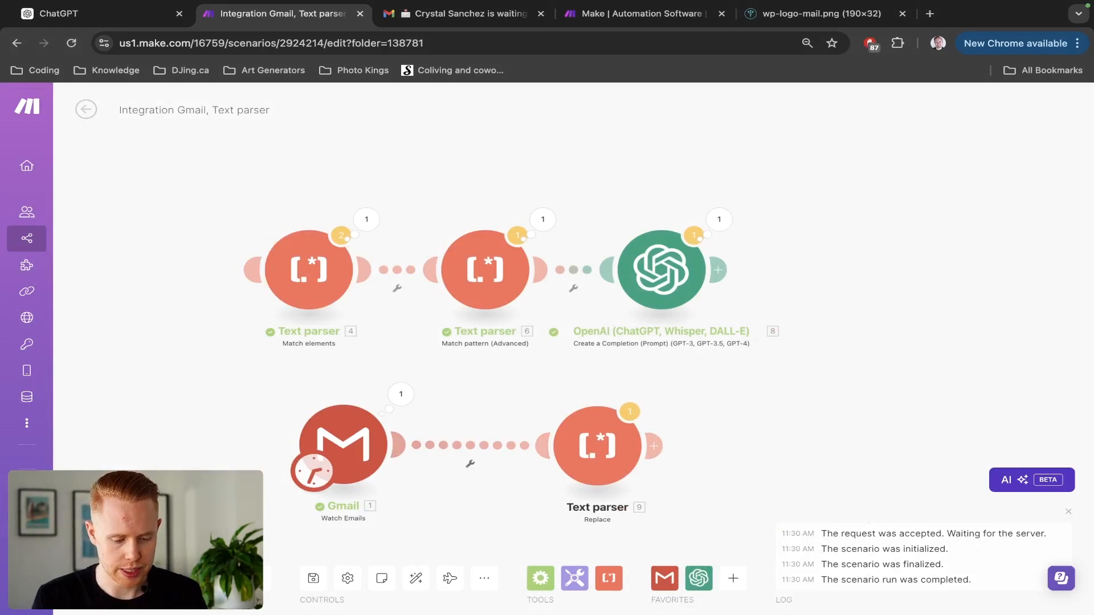
pyautogui.rightClick(340, 447)
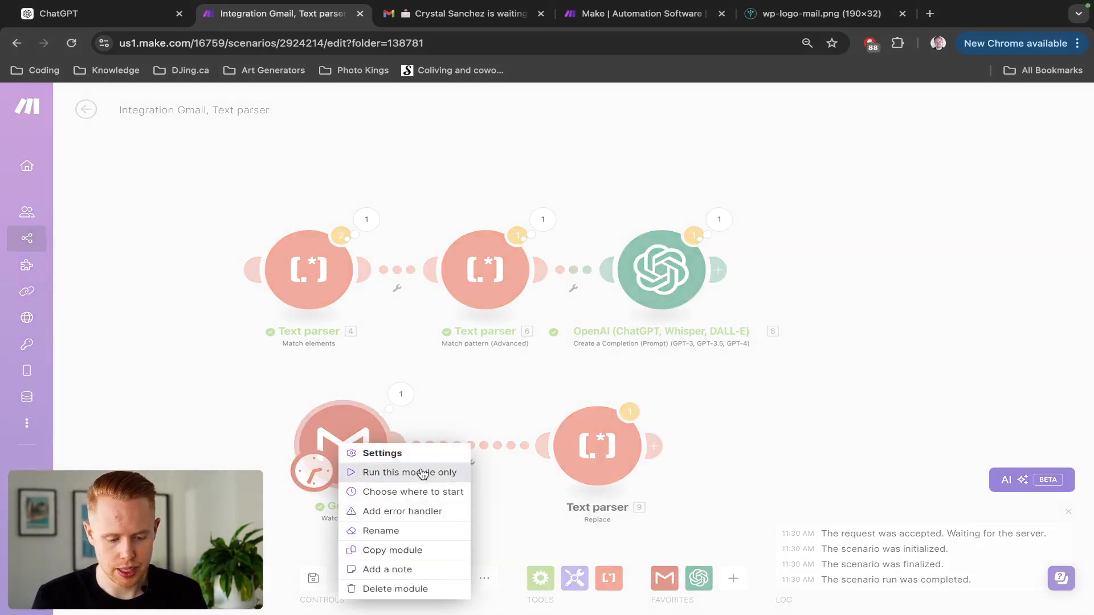
pyautogui.click(423, 491)
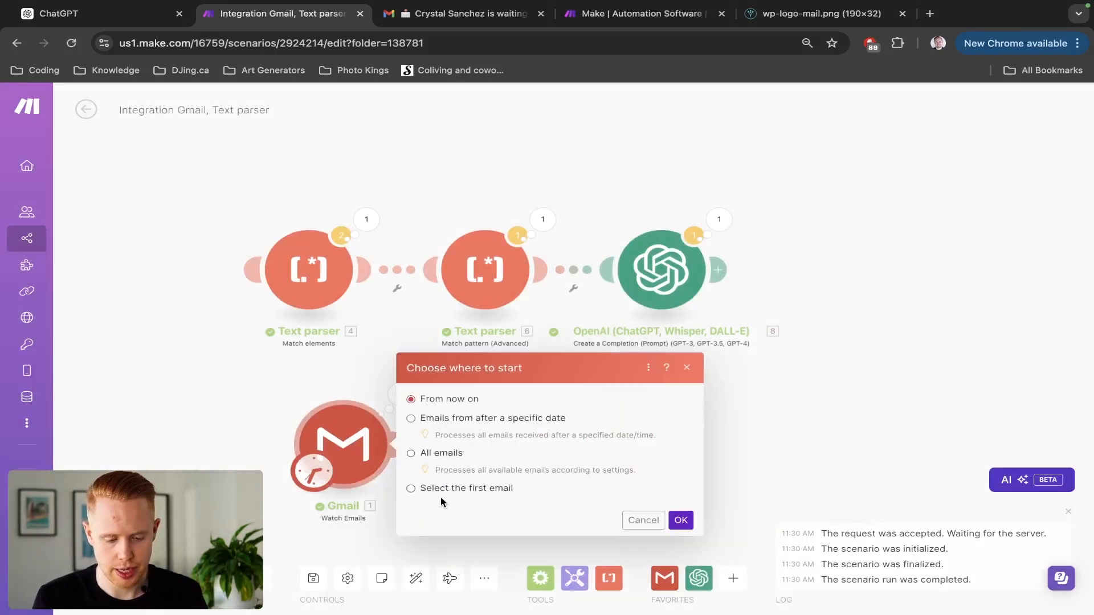
pyautogui.click(445, 490)
pyautogui.click(682, 520)
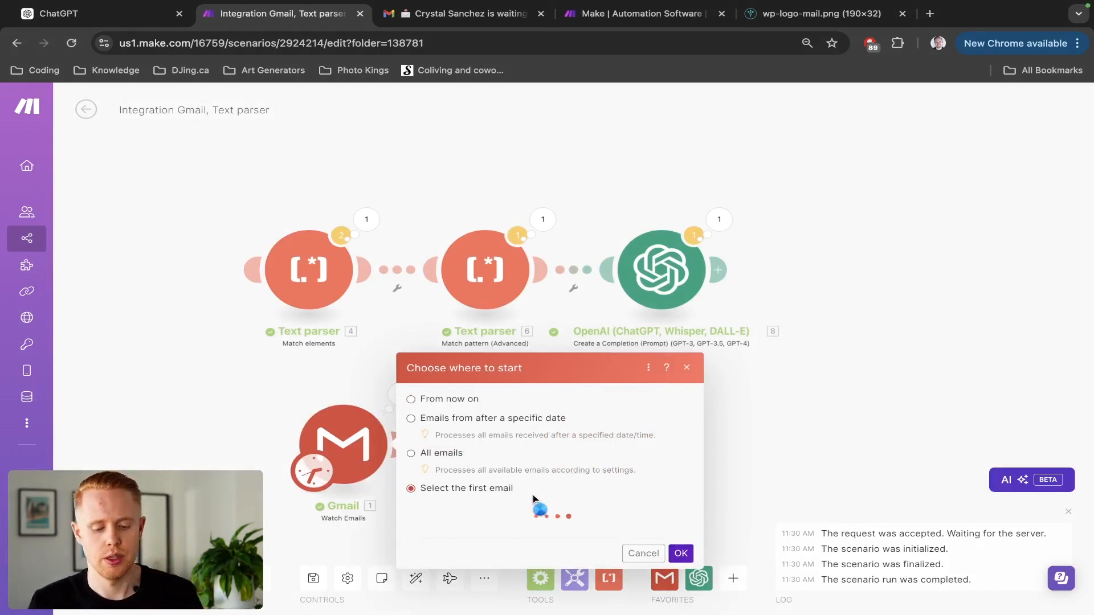
pyautogui.click(506, 513)
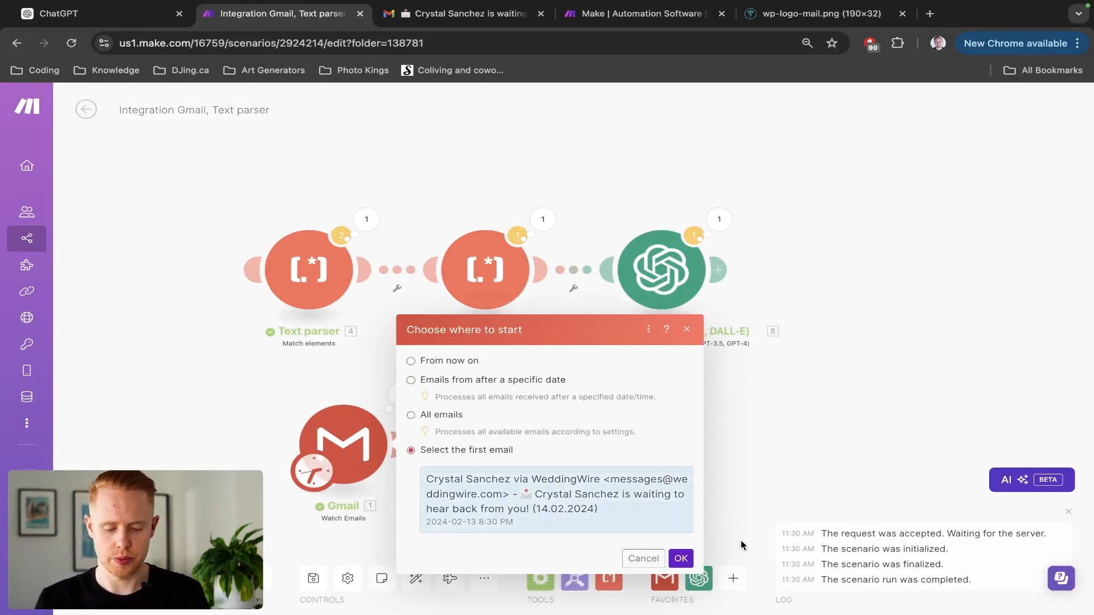
pyautogui.click(681, 577)
pyautogui.click(108, 579)
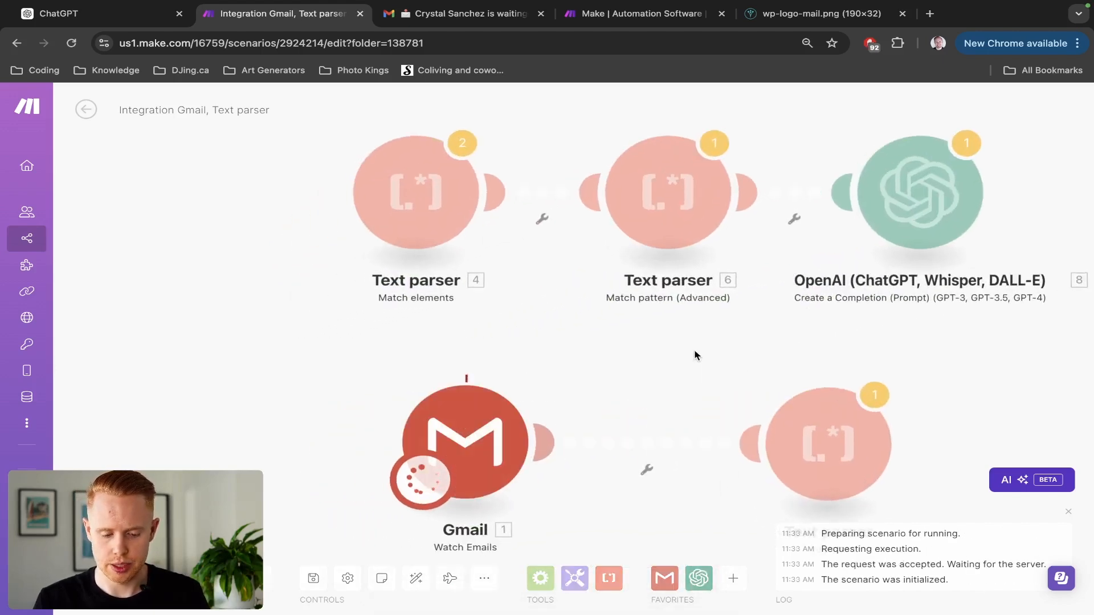
# Inspect the Replace parser's output Text and confirm the greeting now reads 'Greetings!'.
pyautogui.moveTo(801, 360); pyautogui.dragTo(526, 244)
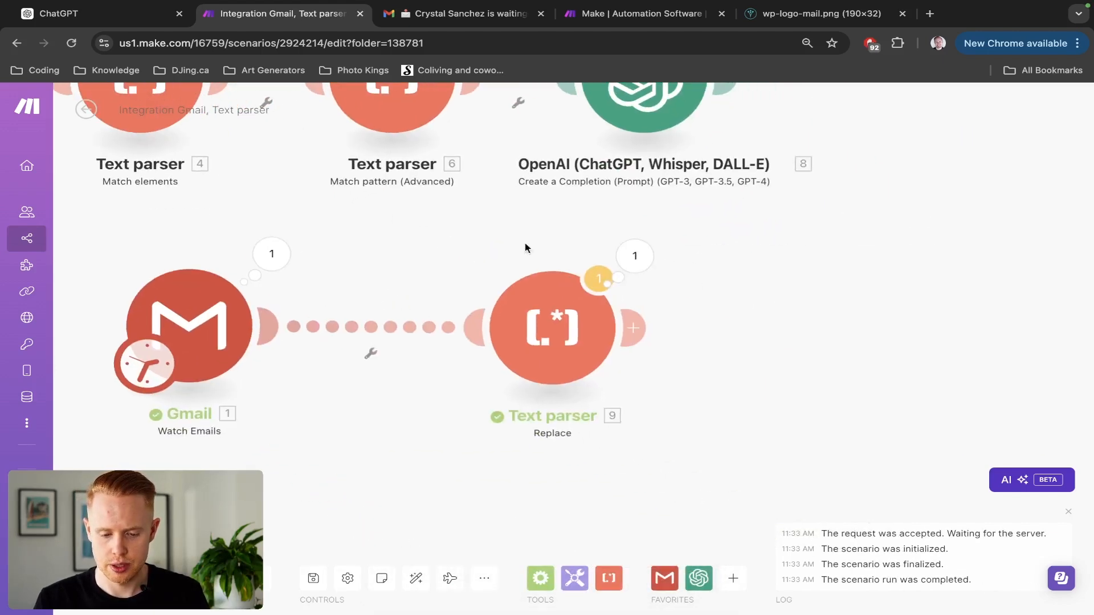
pyautogui.click(621, 254)
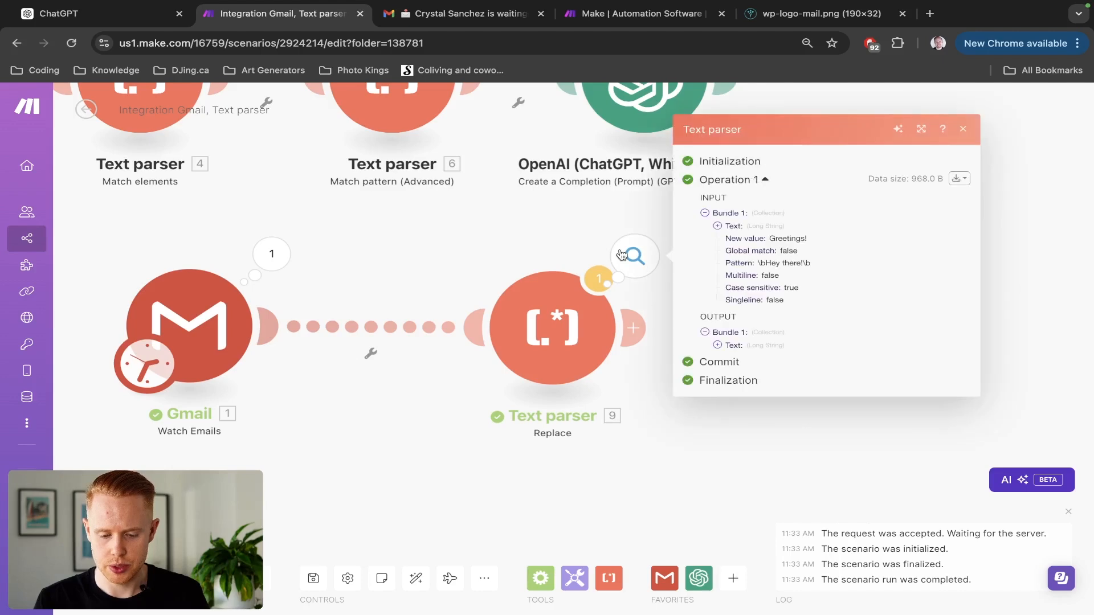
pyautogui.click(721, 348)
pyautogui.scroll(-2, 873, 327)
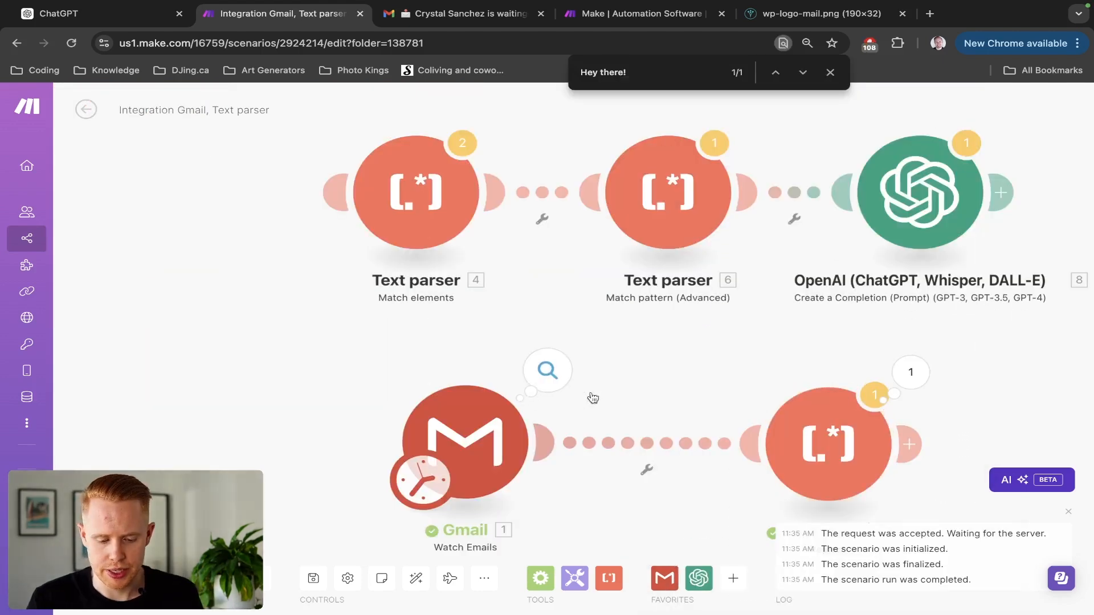
pyautogui.click(835, 455)
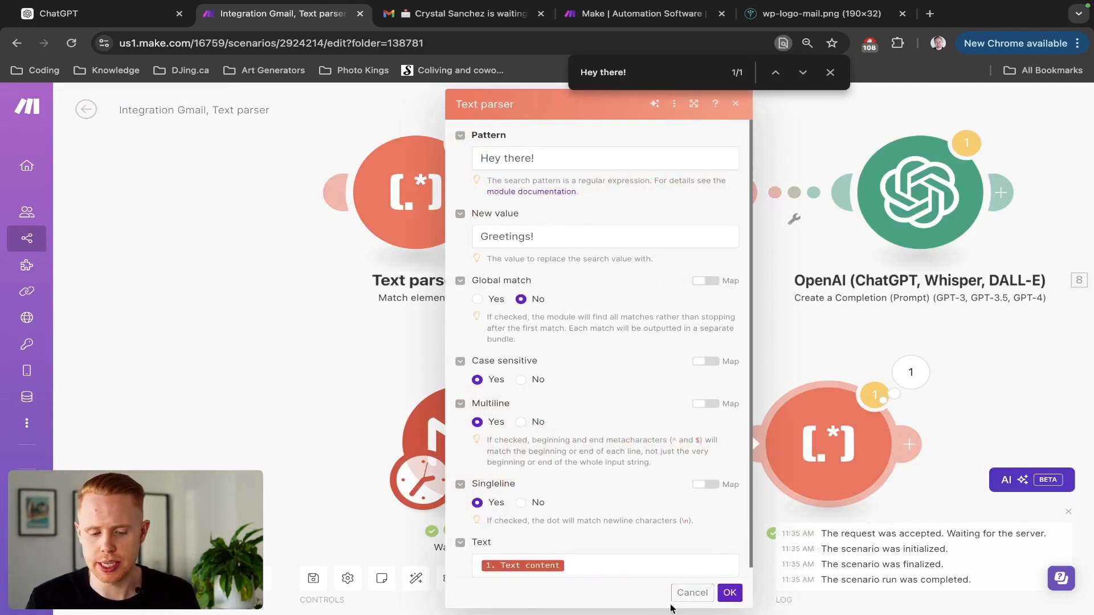
pyautogui.click(682, 590)
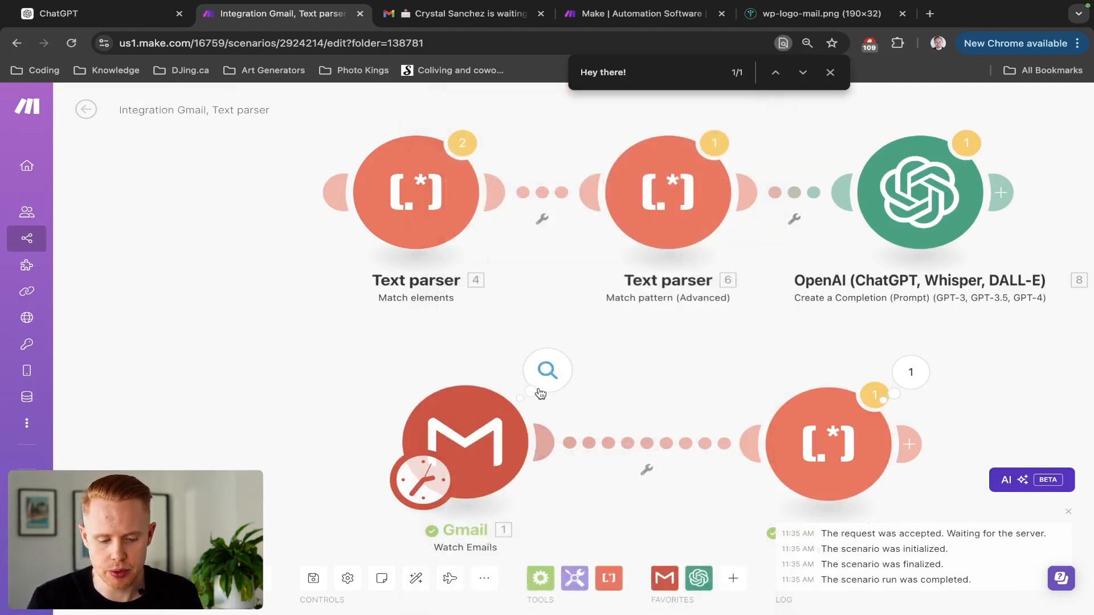
pyautogui.click(909, 376)
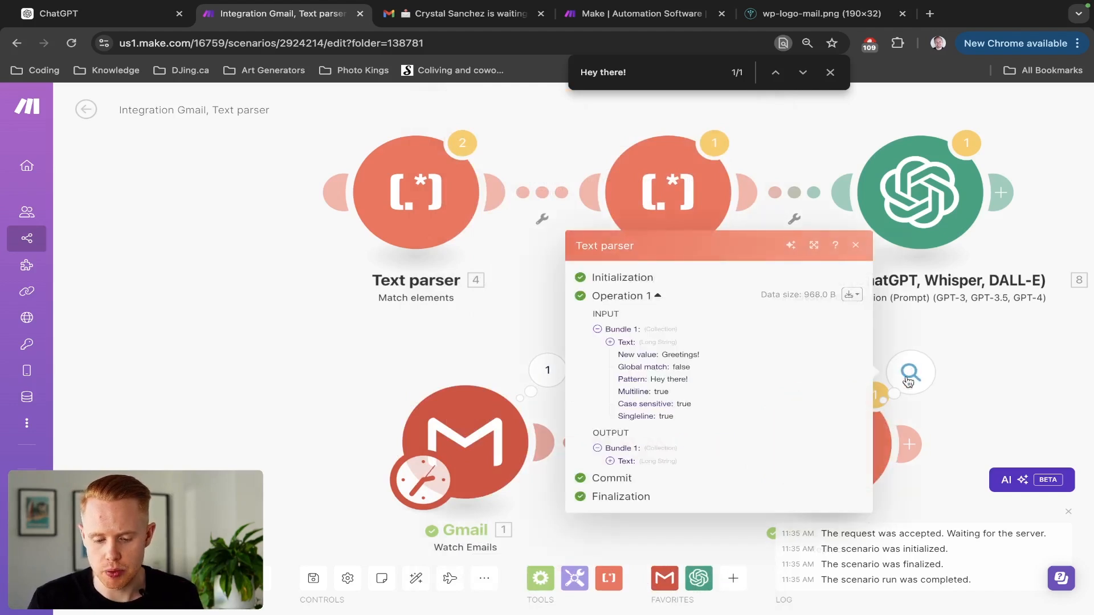
pyautogui.click(615, 462)
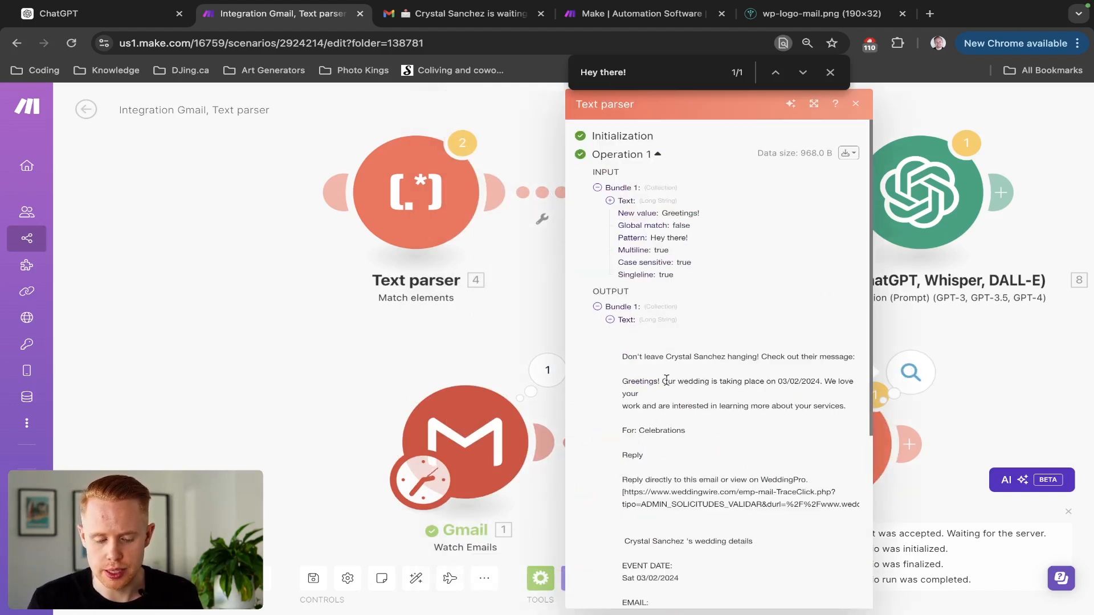
pyautogui.moveTo(659, 382); pyautogui.dragTo(620, 380)
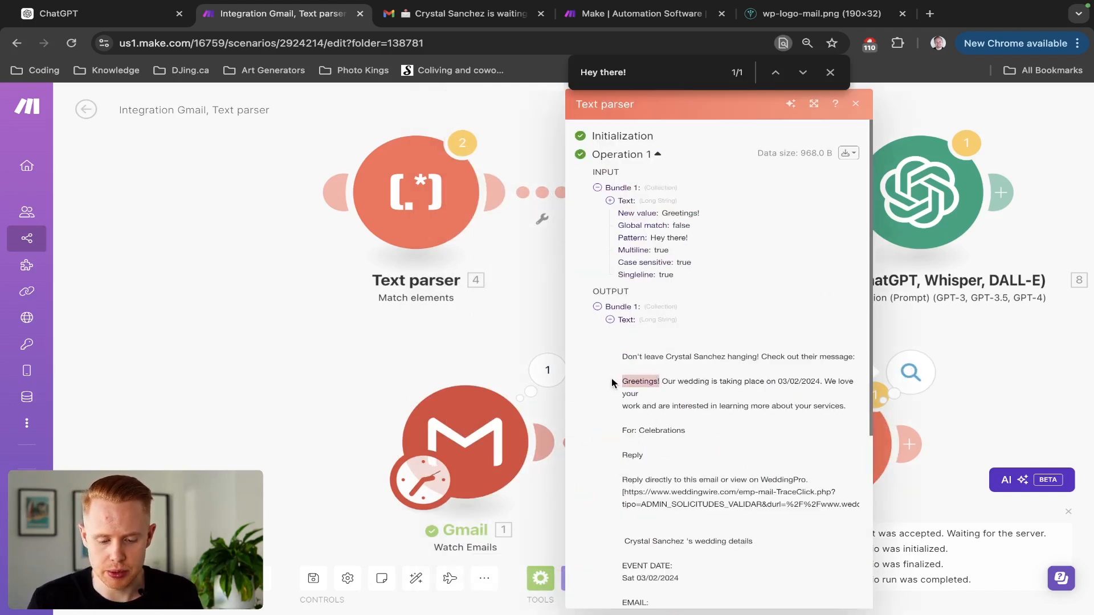
pyautogui.click(531, 337)
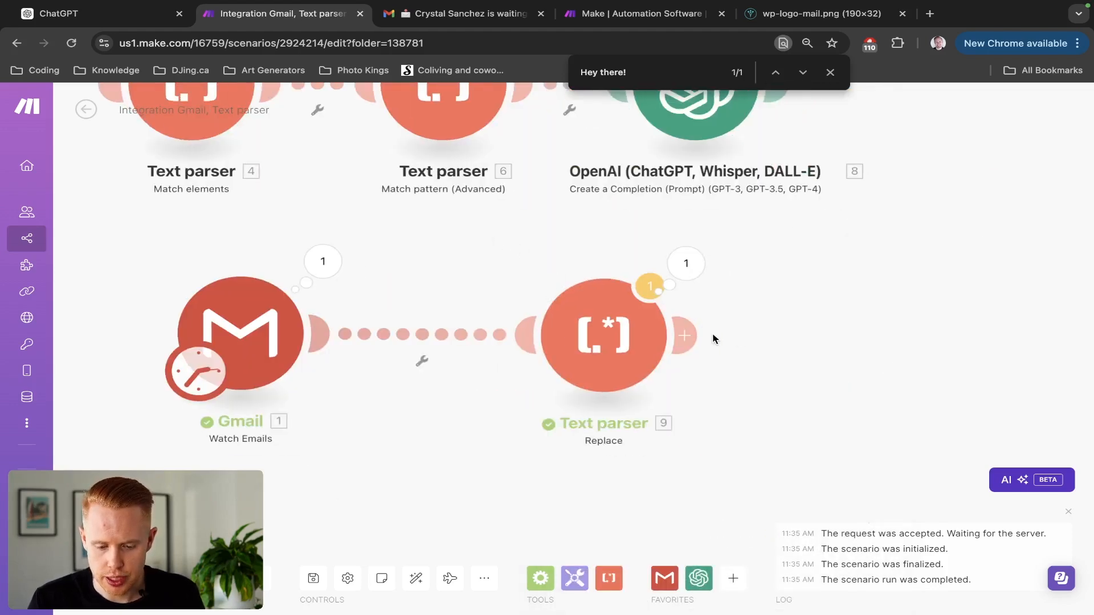
# Add a Tools Set variable module whose value uses replace() on Gmail's Text content.
pyautogui.click(696, 335)
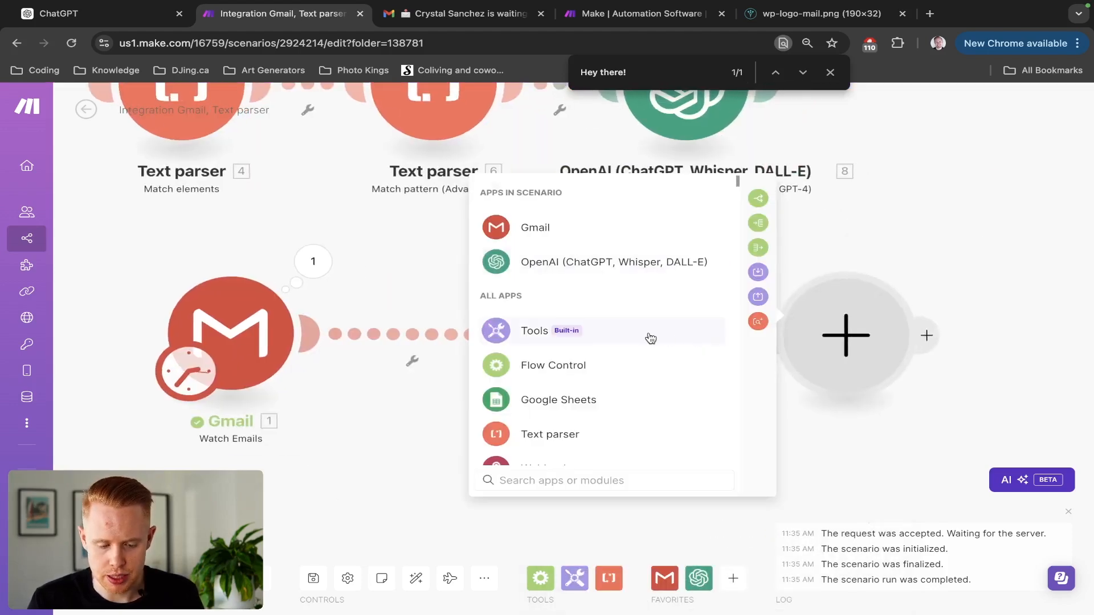
pyautogui.click(650, 338)
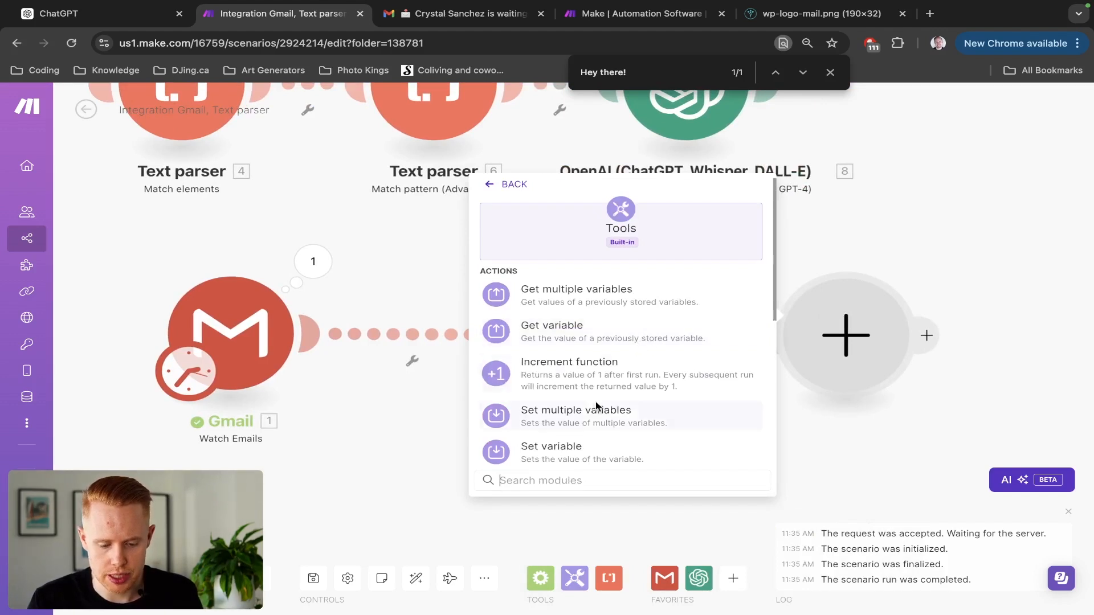
pyautogui.click(581, 447)
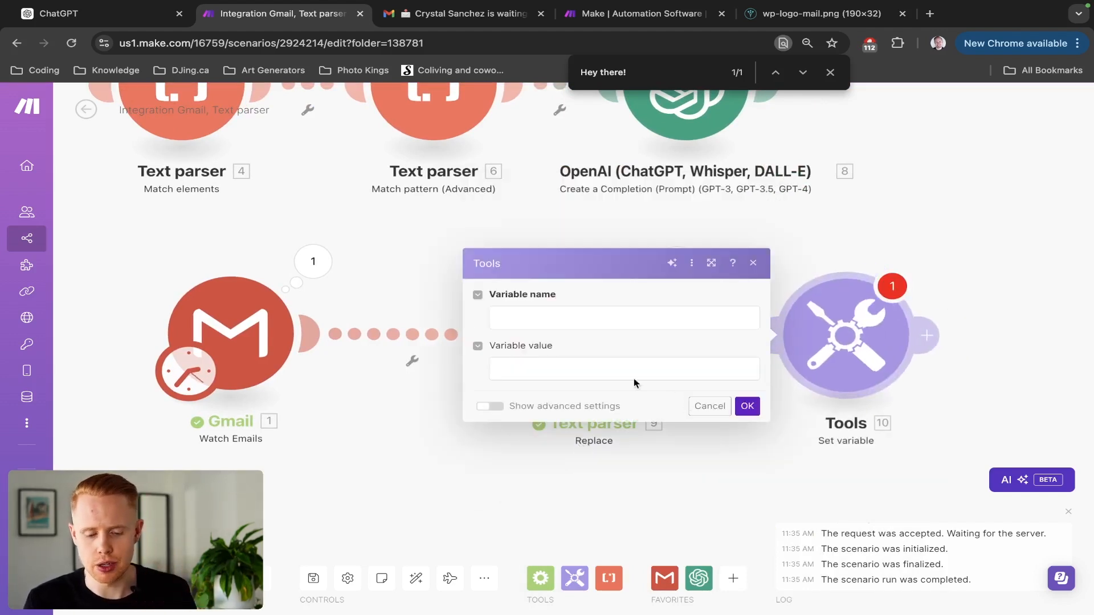
pyautogui.click(587, 371)
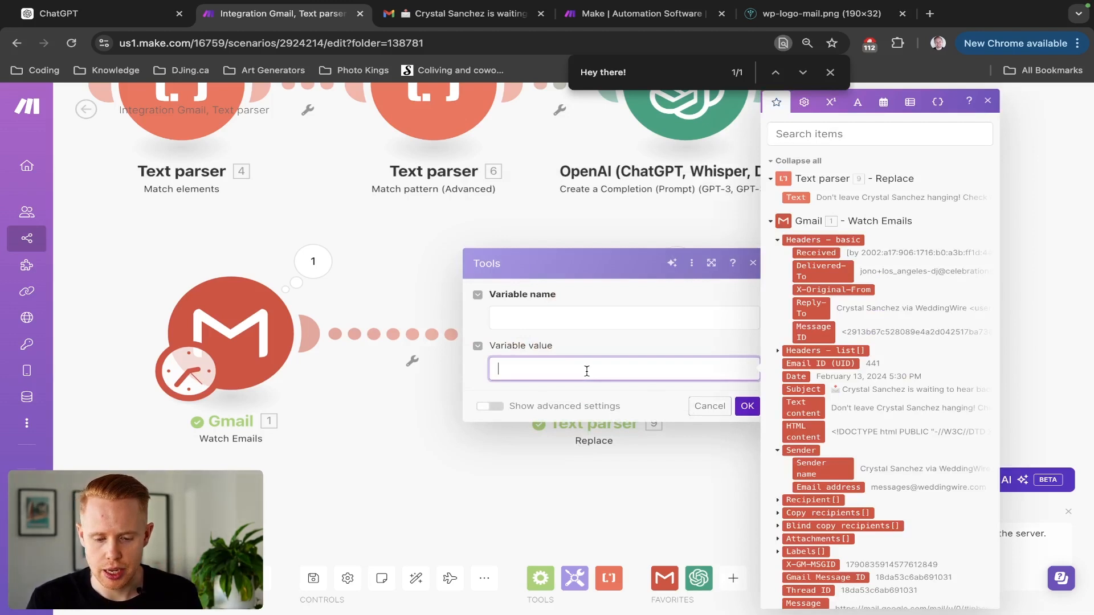
pyautogui.click(858, 102)
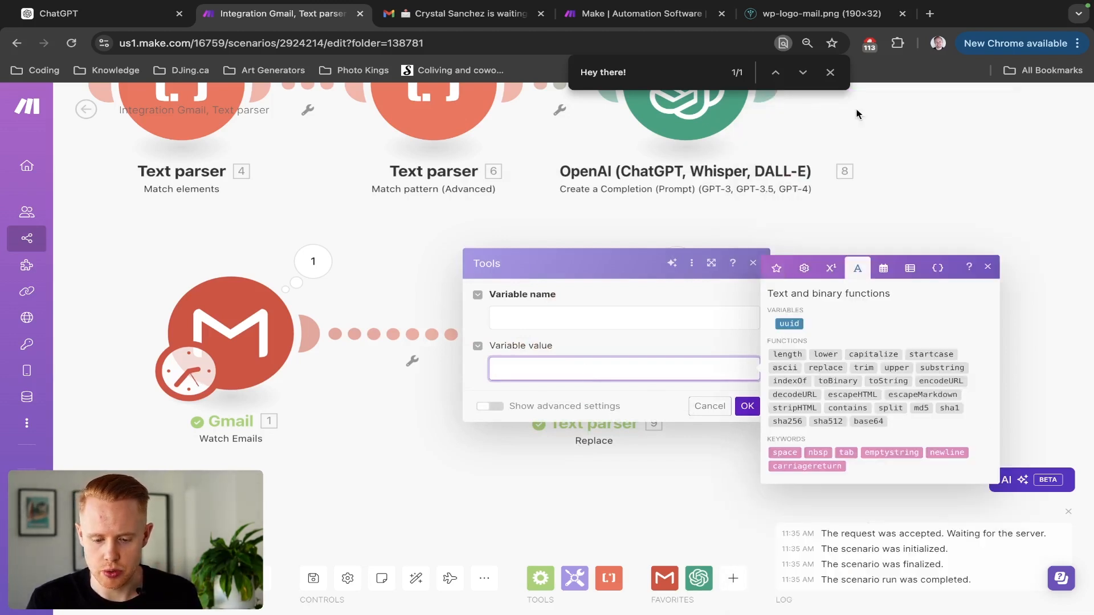
pyautogui.click(817, 370)
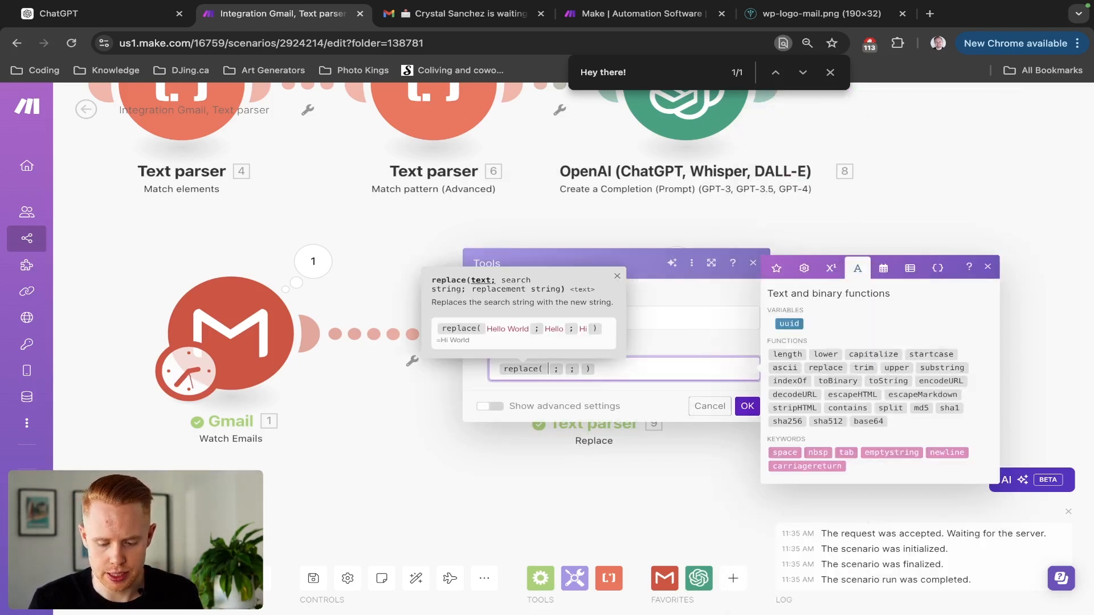
pyautogui.click(776, 268)
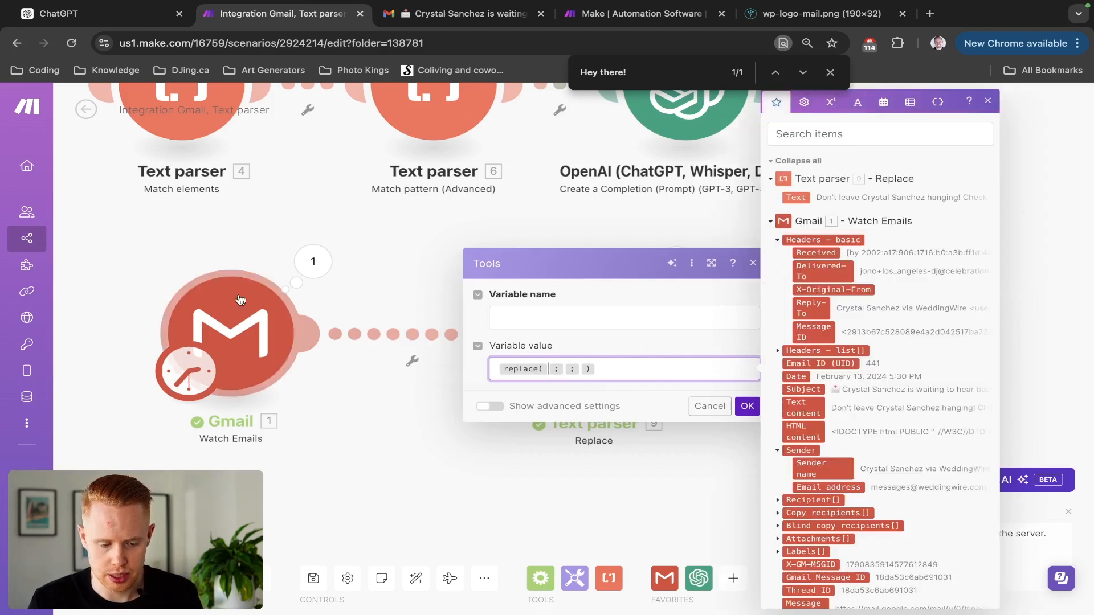
pyautogui.click(795, 410)
# Fill the replace() arguments 'Hey there!' and 'Greetings!', name the variable Test, and confirm.
pyautogui.press('Right')
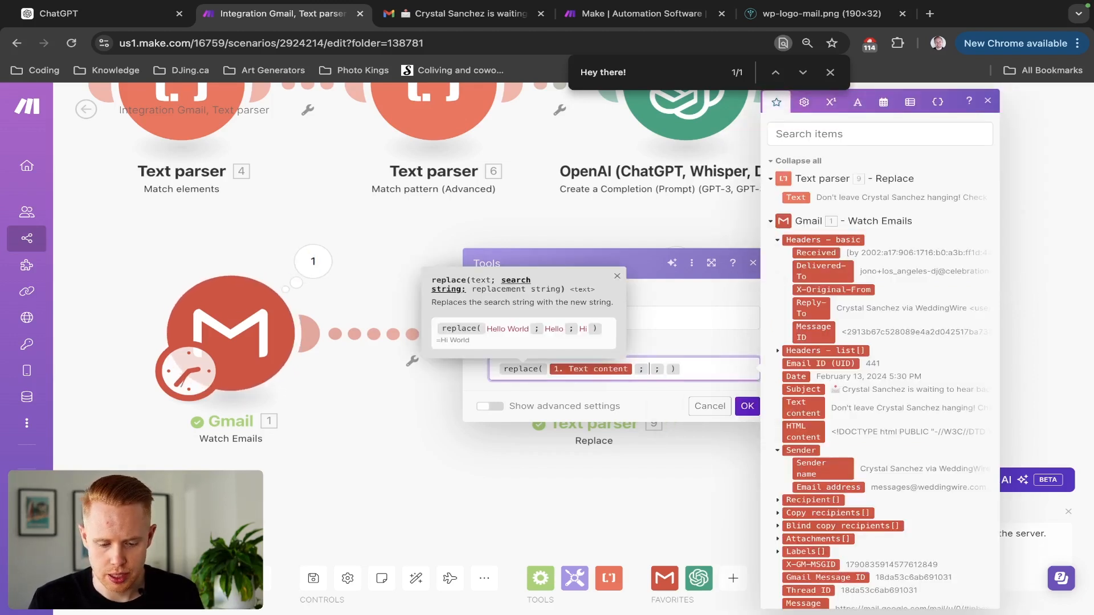
pyautogui.write('Hey there!')
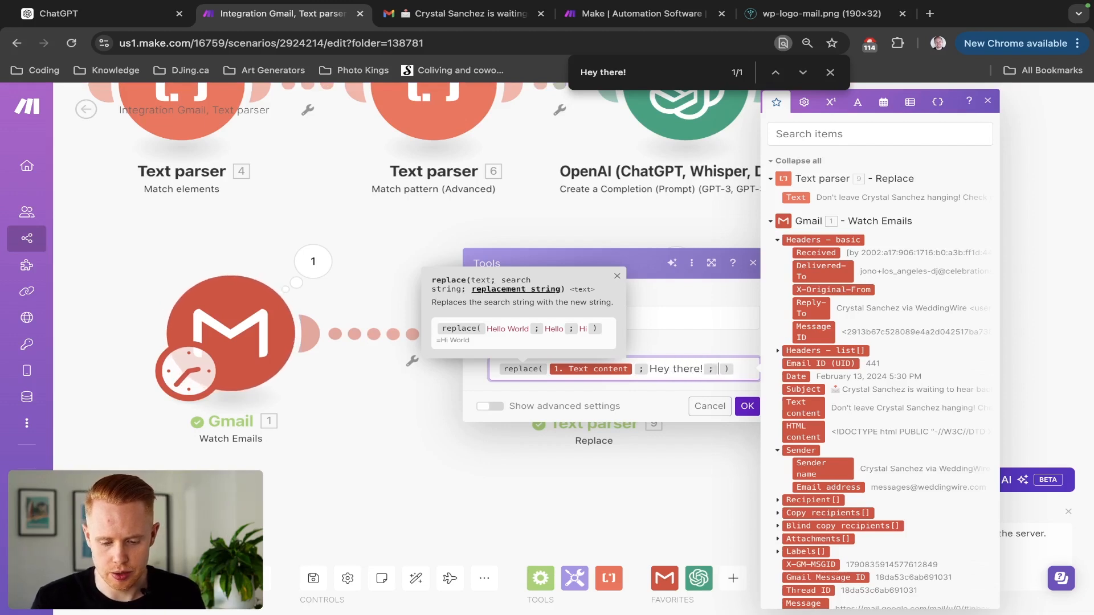
pyautogui.press('Right')
pyautogui.write('Greetings!')
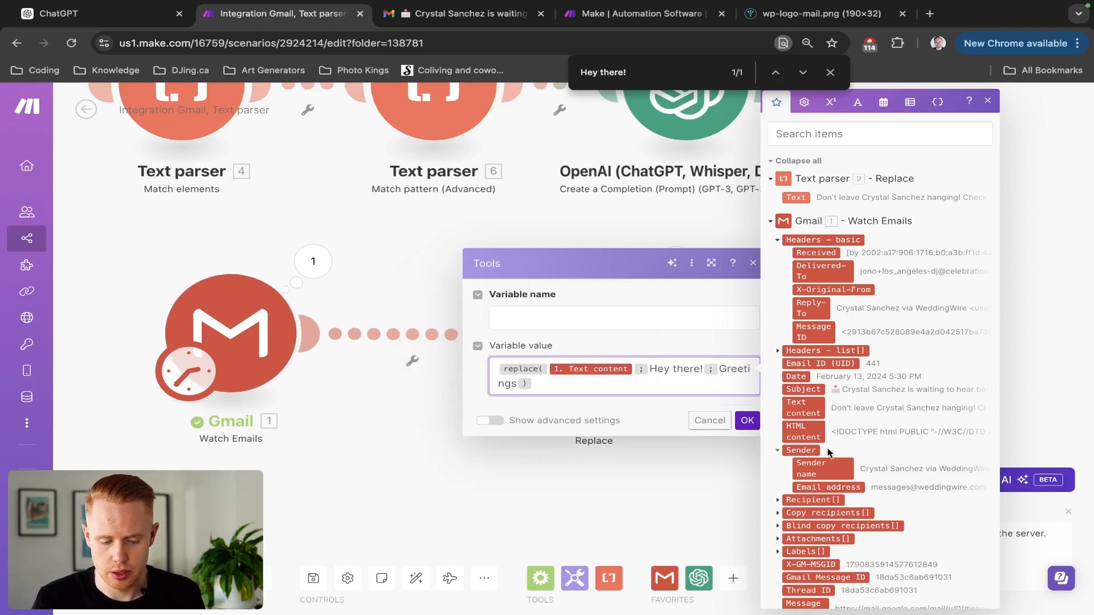
pyautogui.click(557, 318)
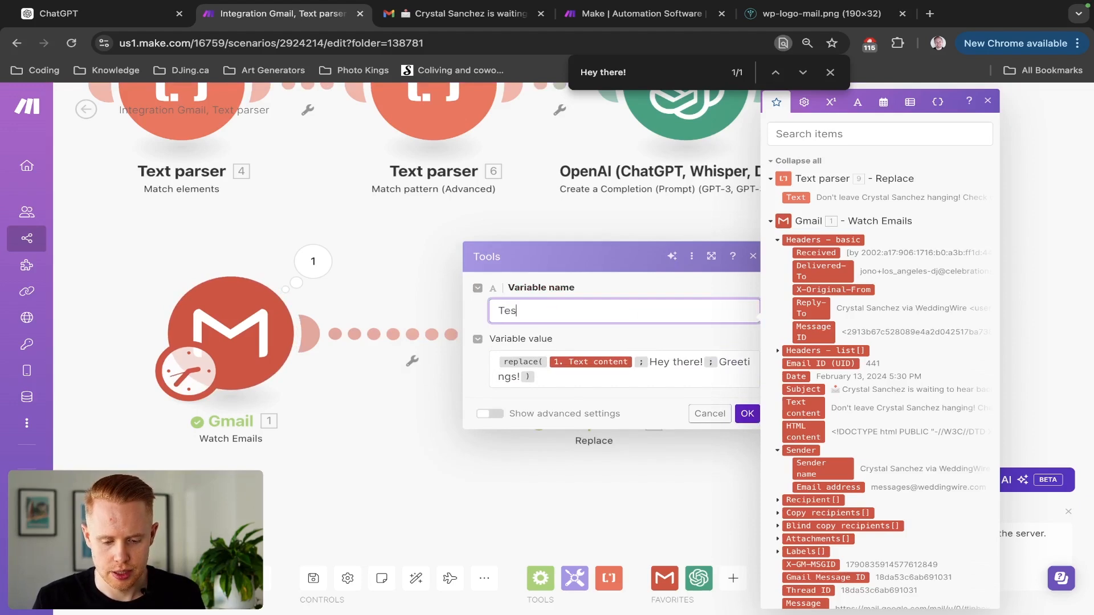
pyautogui.click(747, 414)
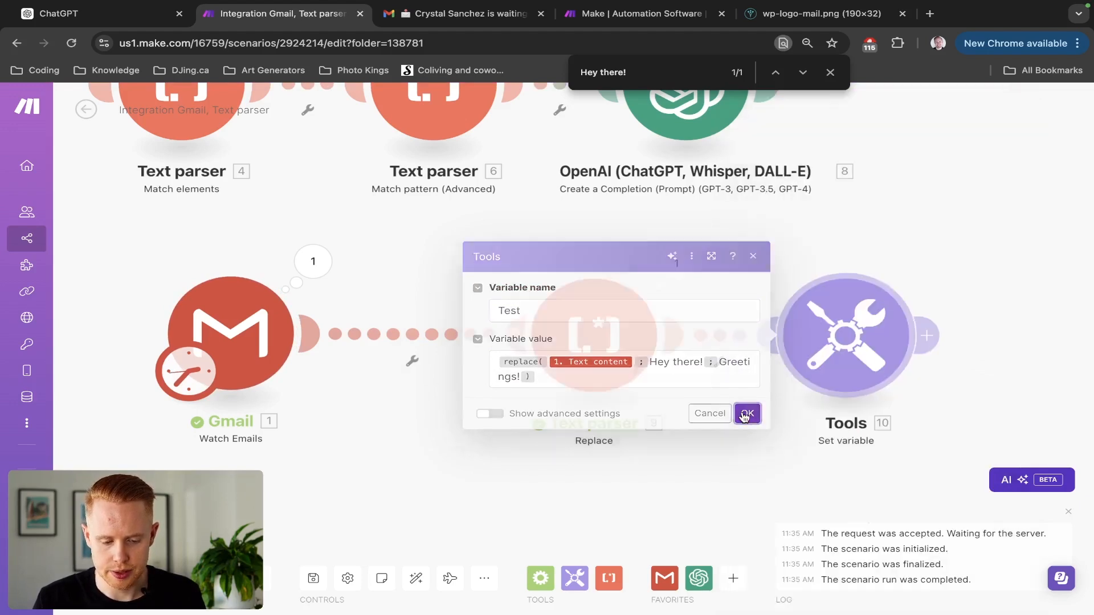
pyautogui.rightClick(265, 326)
# Start Gmail from the first email, then check the Test variable output shows 'Greetings!'.
pyautogui.click(329, 373)
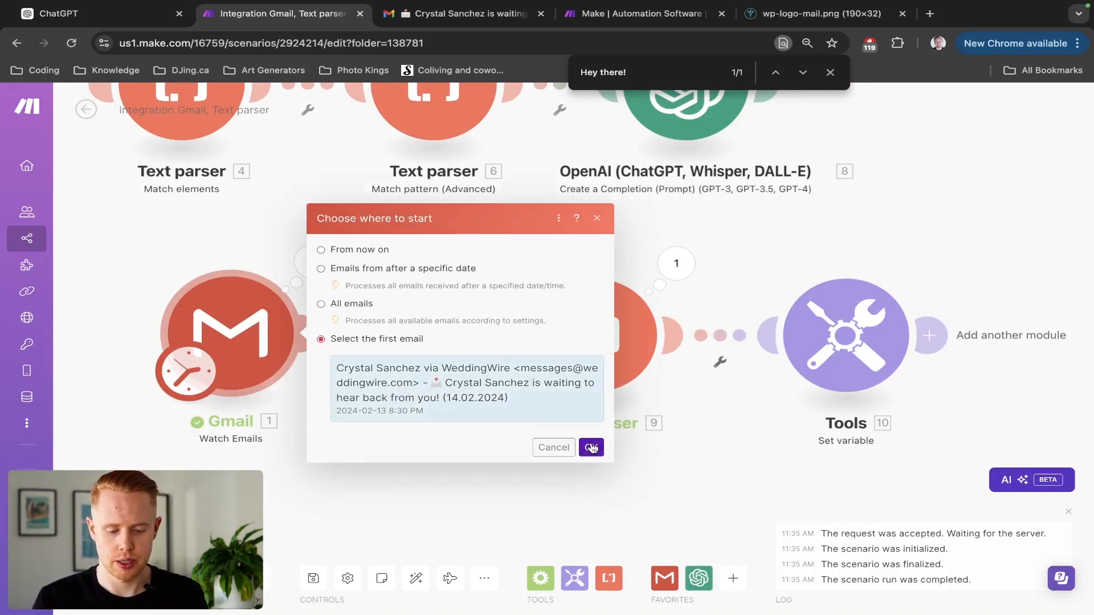
pyautogui.click(590, 447)
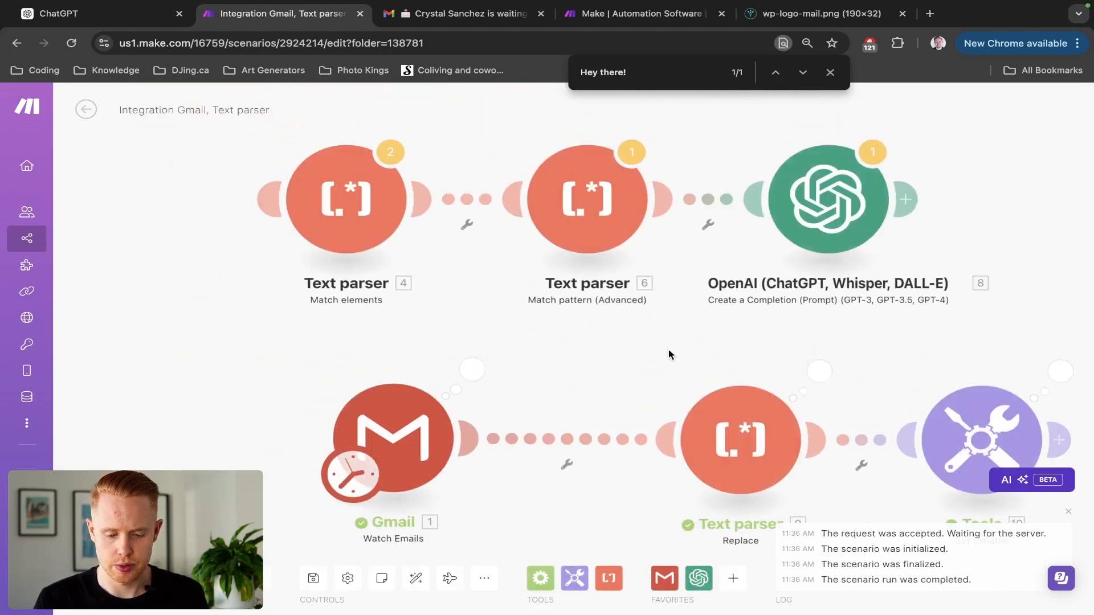
pyautogui.moveTo(669, 352); pyautogui.dragTo(348, 267)
pyautogui.click(737, 292)
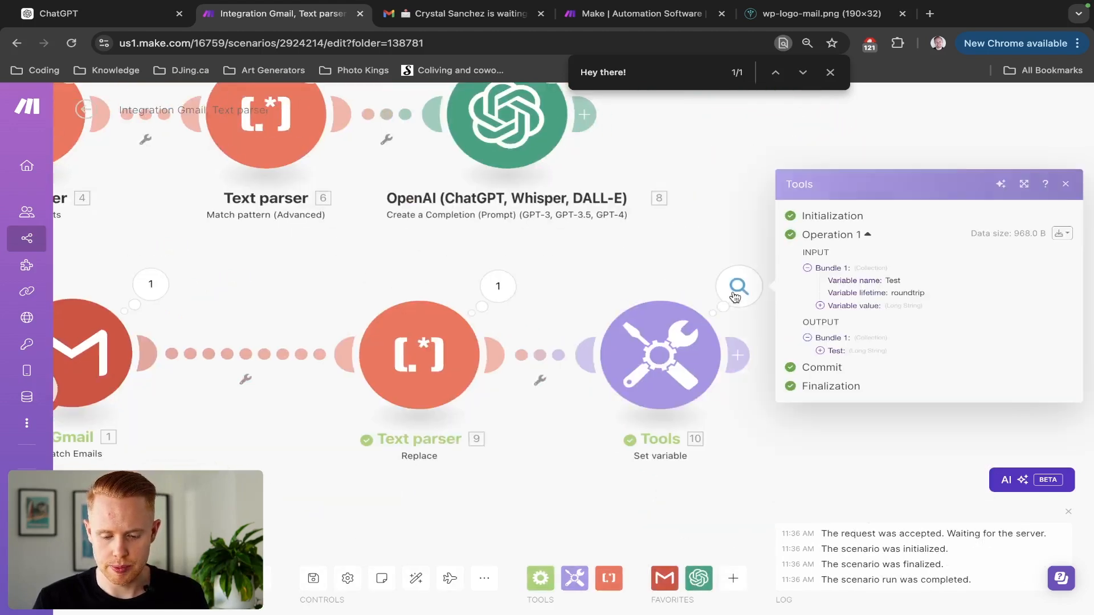
pyautogui.click(819, 352)
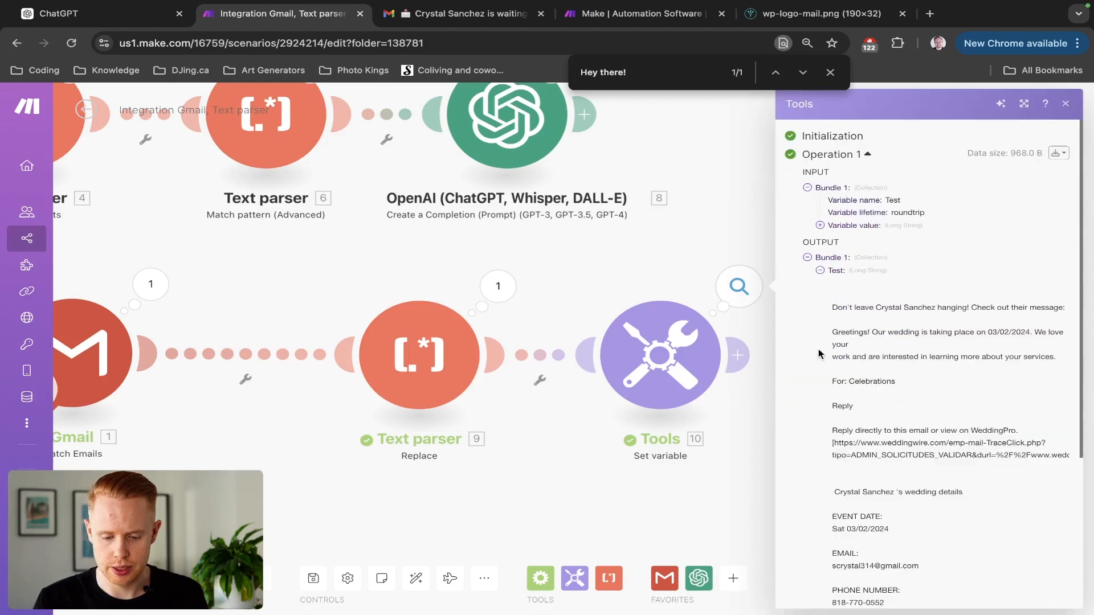
pyautogui.moveTo(833, 336); pyautogui.dragTo(862, 336)
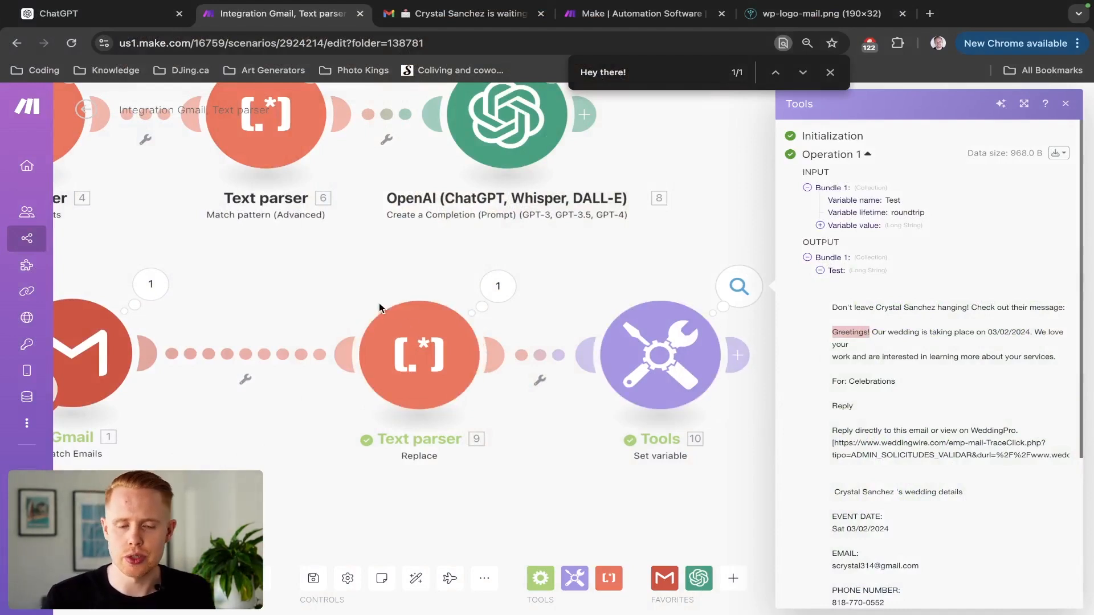
# Add a Text parser 'HTML to text' module after Set variable, with Gmail's HTML content mapped into HTML.
pyautogui.click(330, 284)
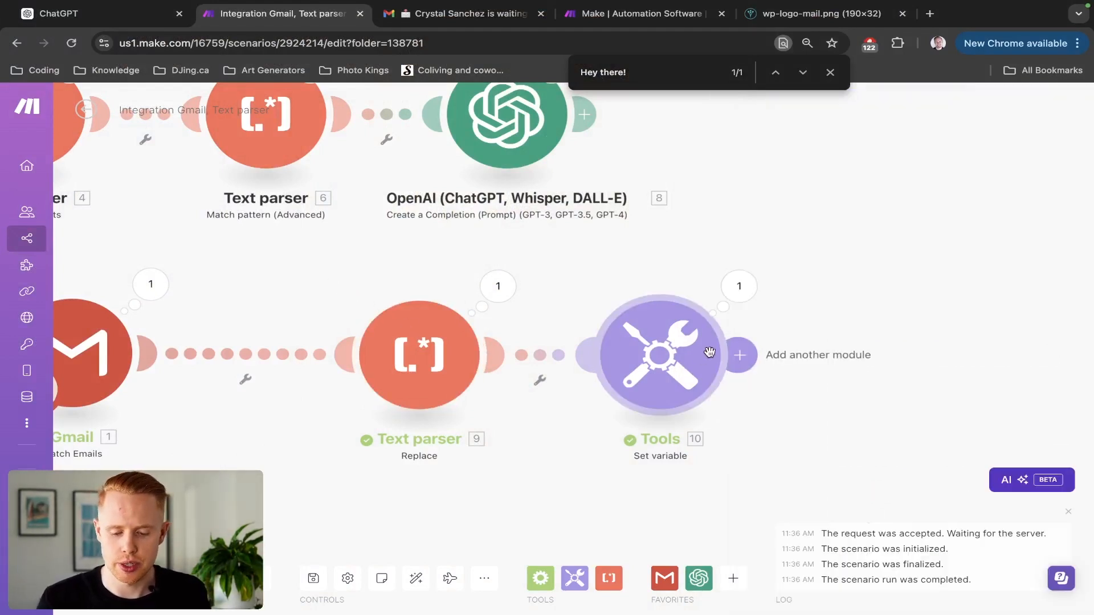
pyautogui.click(753, 356)
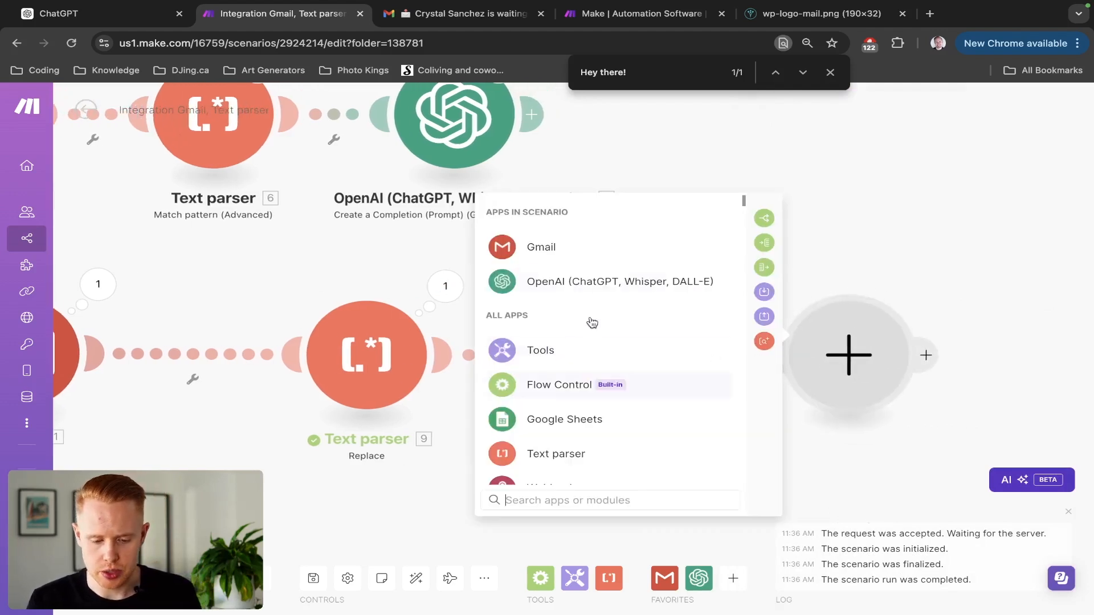
pyautogui.click(564, 460)
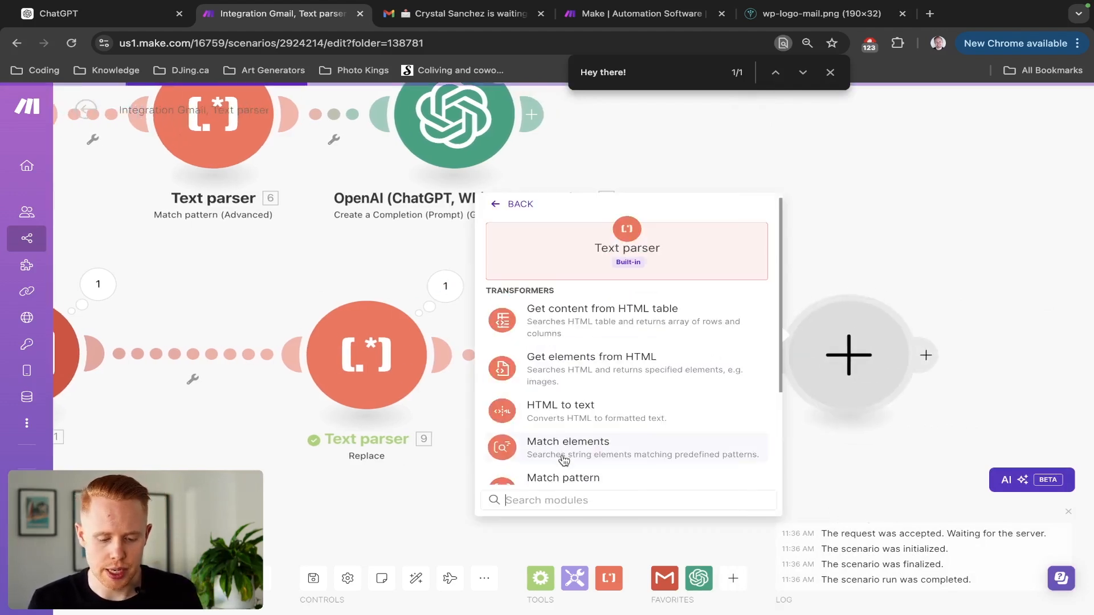
pyautogui.scroll(-2, 564, 461)
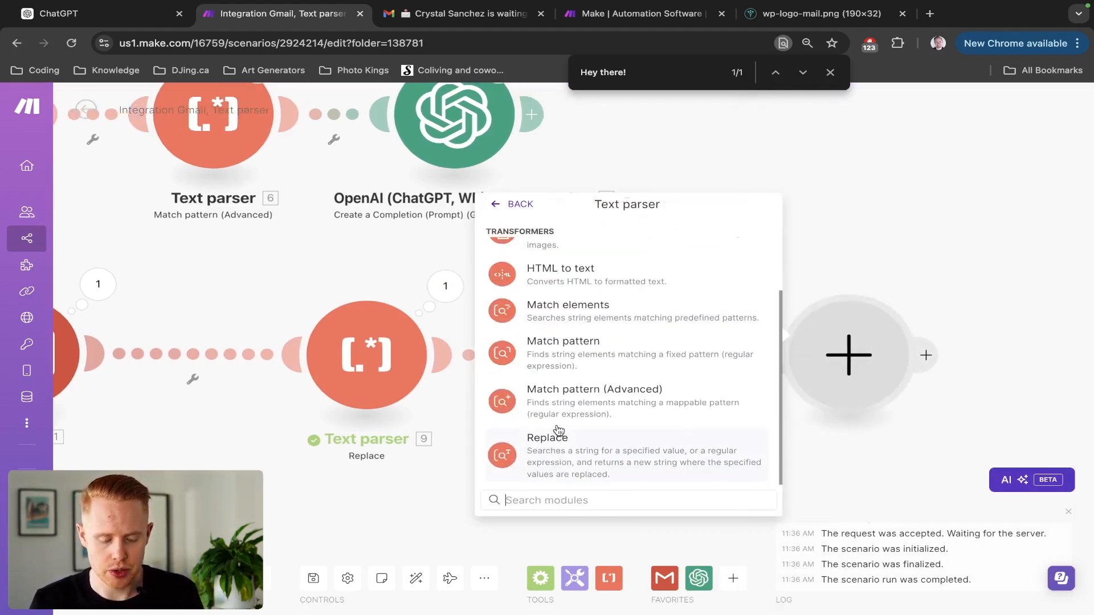
pyautogui.scroll(1, 569, 364)
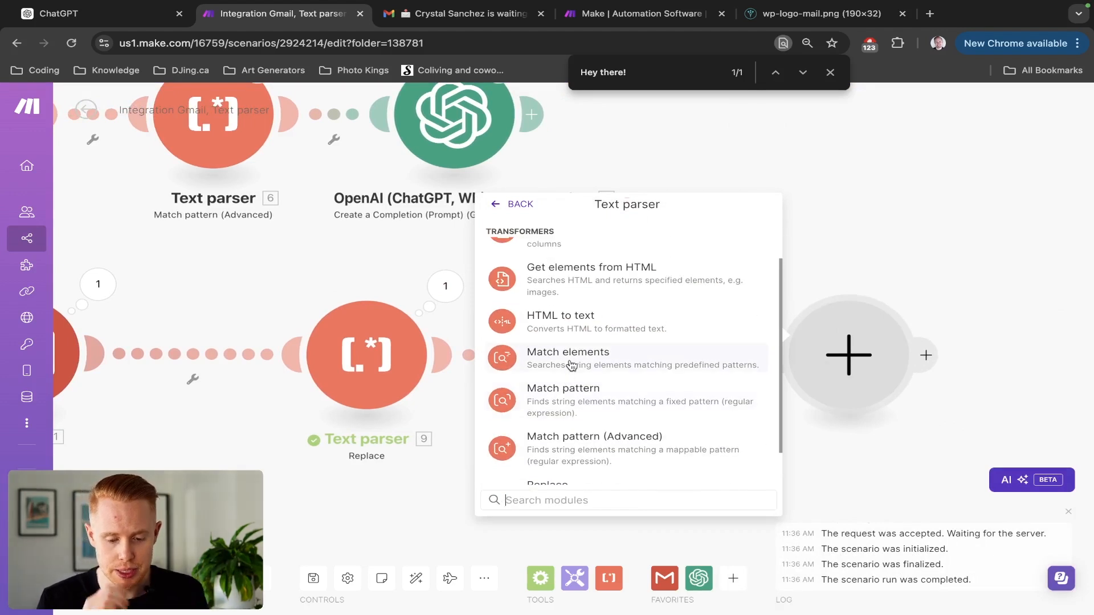
pyautogui.click(566, 321)
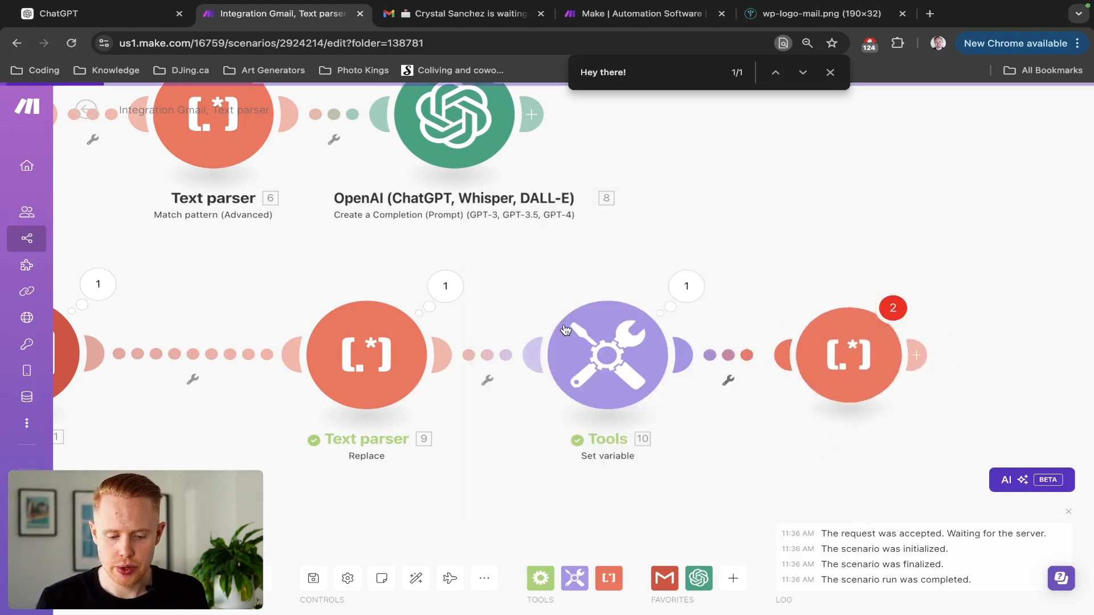
pyautogui.click(549, 357)
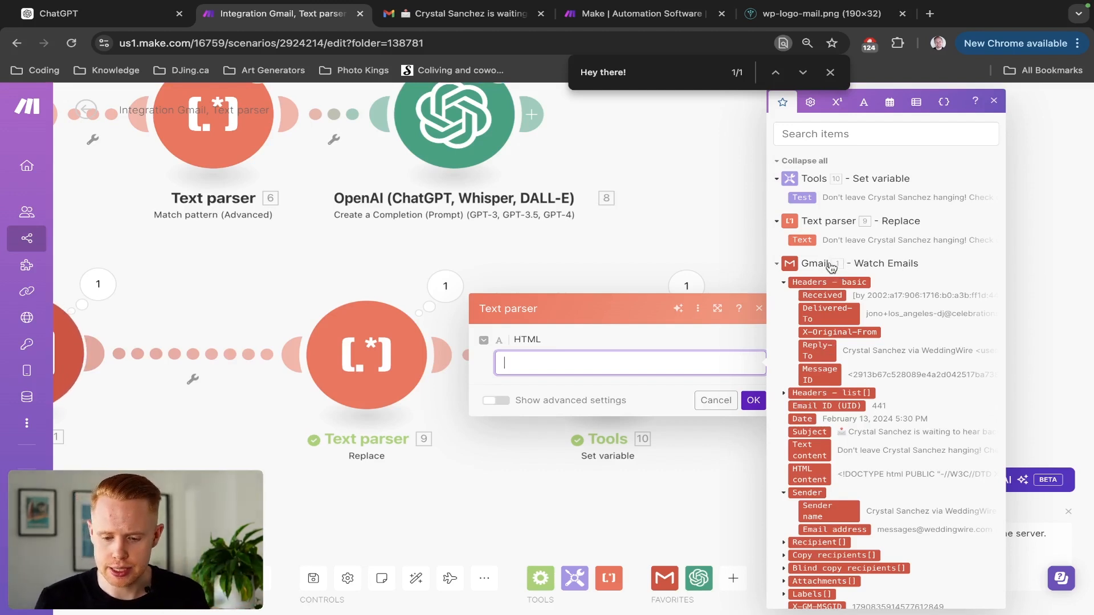
pyautogui.scroll(-1, 830, 282)
pyautogui.scroll(-4, 830, 281)
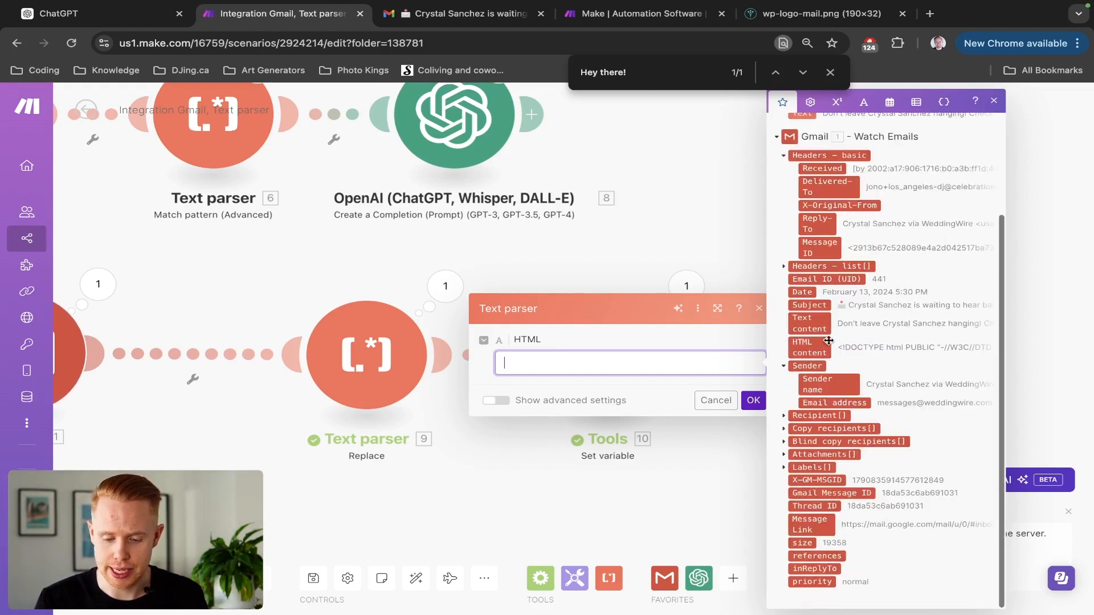
pyautogui.click(820, 349)
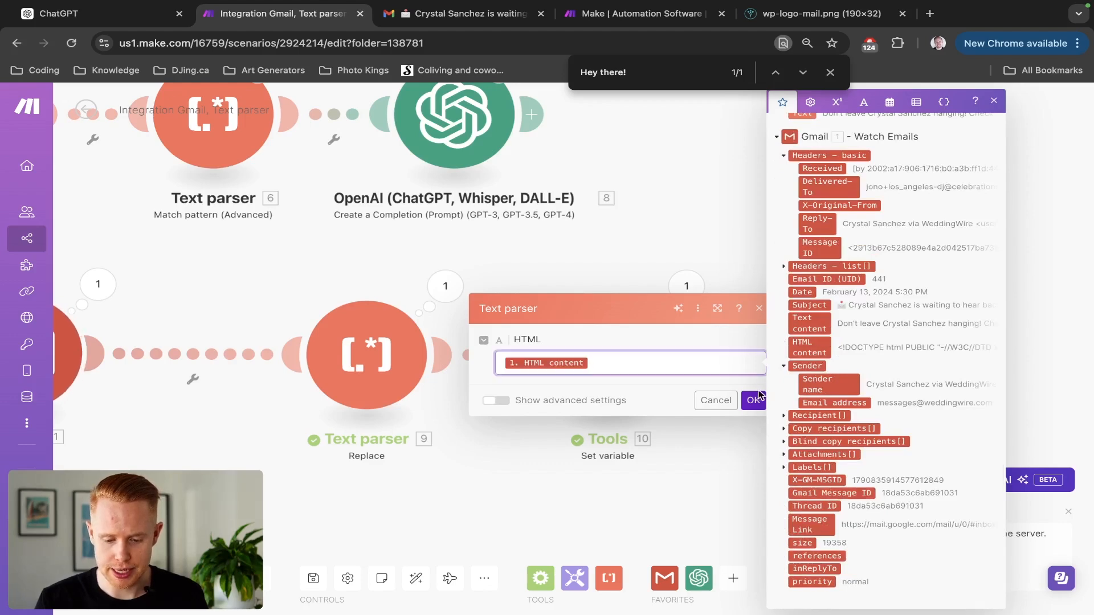
pyautogui.click(753, 400)
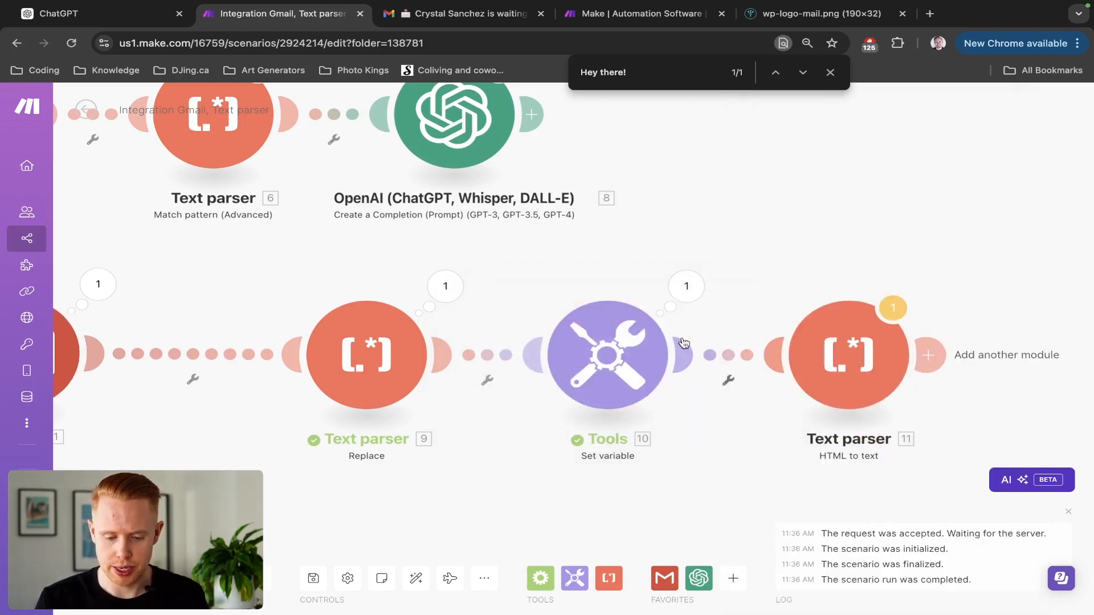
# Replace the Test variable's replace formula with stripHTML() wrapping the email's HTML content.
pyautogui.click(607, 356)
pyautogui.click(809, 400)
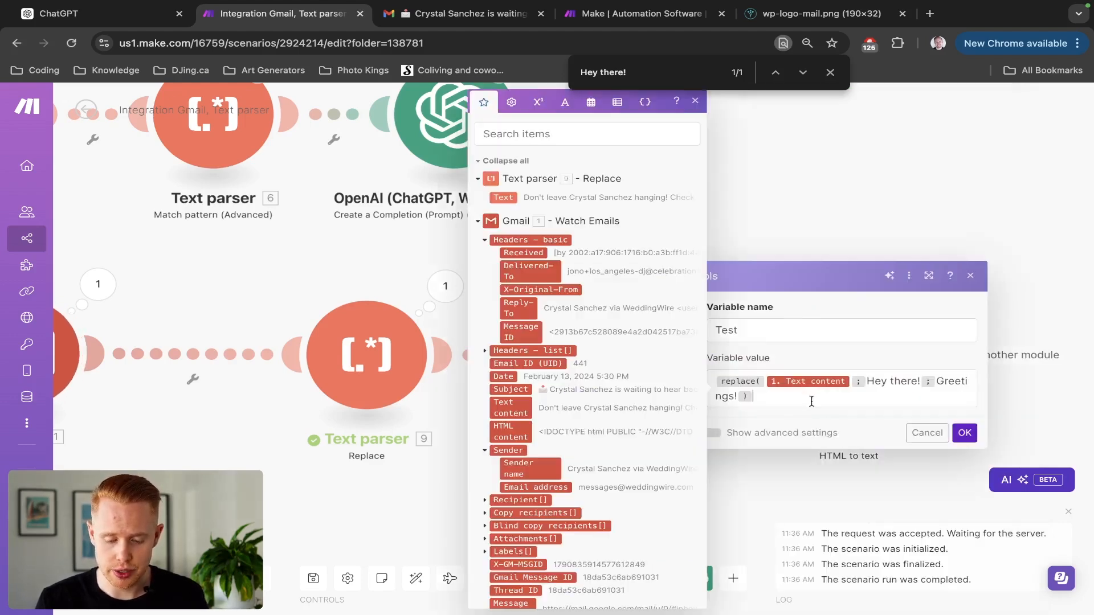
pyautogui.hotkey('ctrl', 'a')
pyautogui.press('BackSpace')
pyautogui.press('Escape')
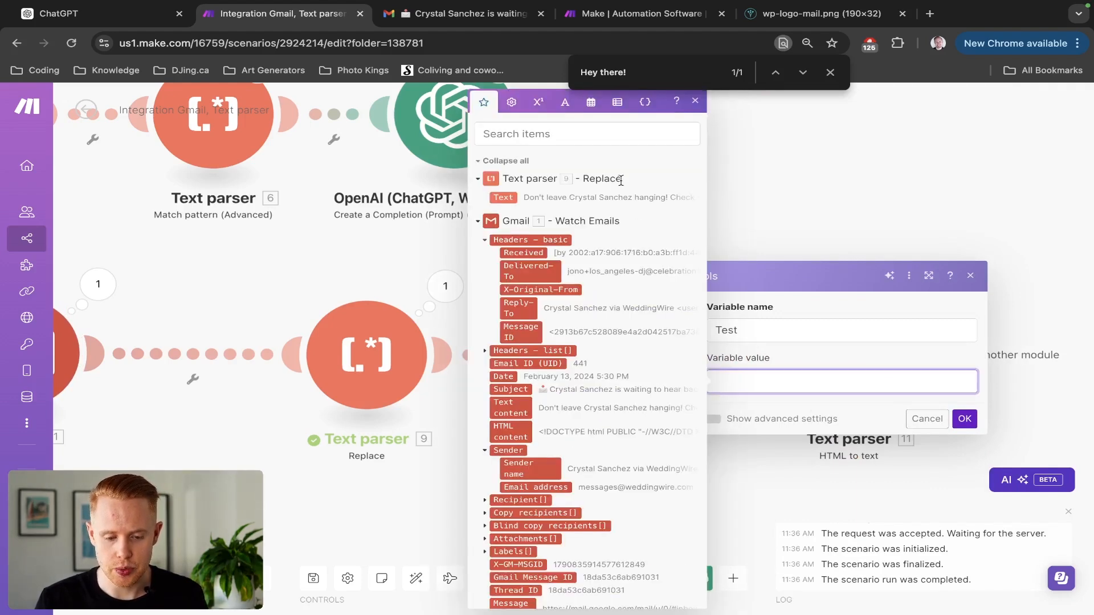
pyautogui.click(564, 102)
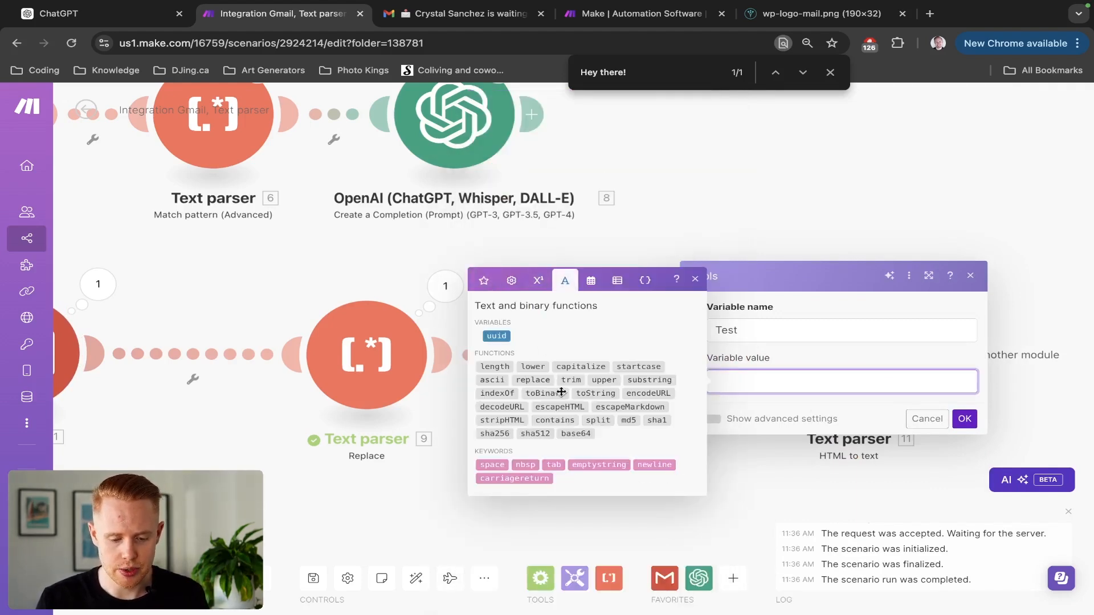
pyautogui.click(501, 420)
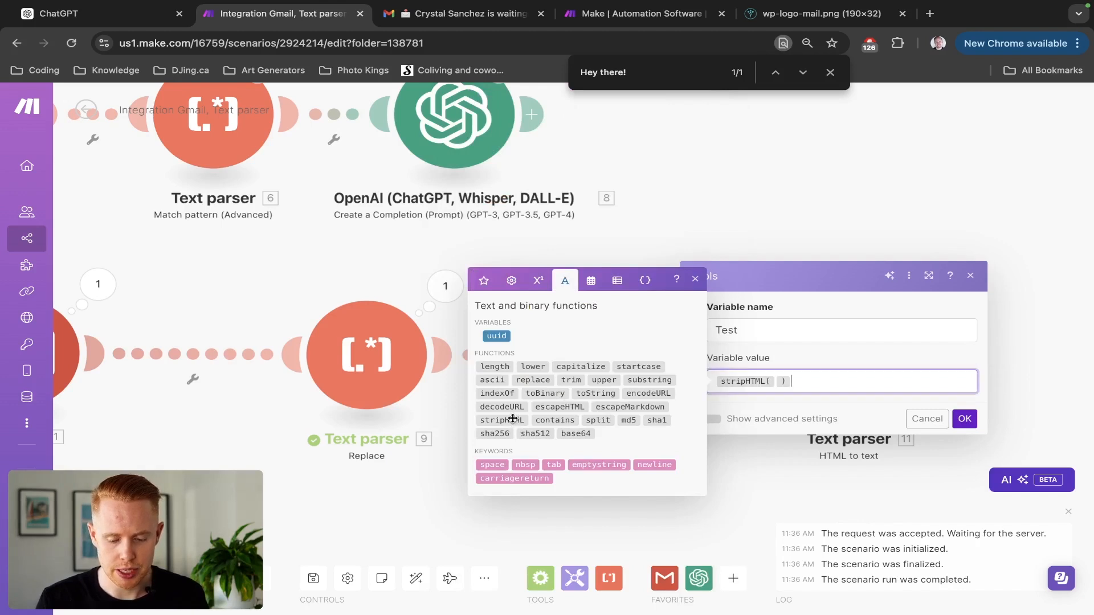
pyautogui.click(488, 286)
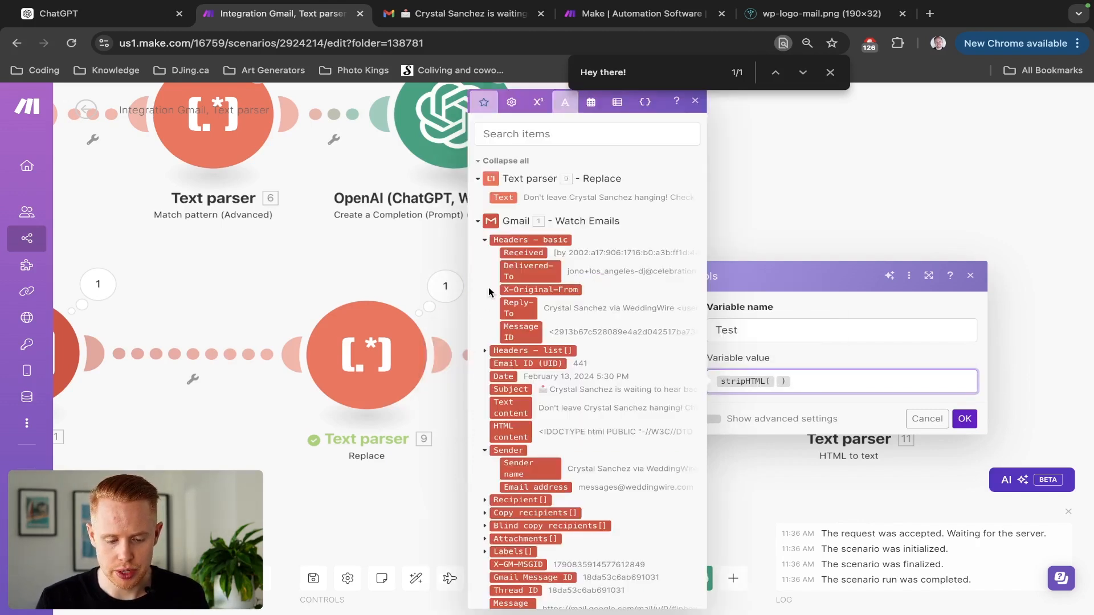
pyautogui.click(511, 435)
pyautogui.click(963, 419)
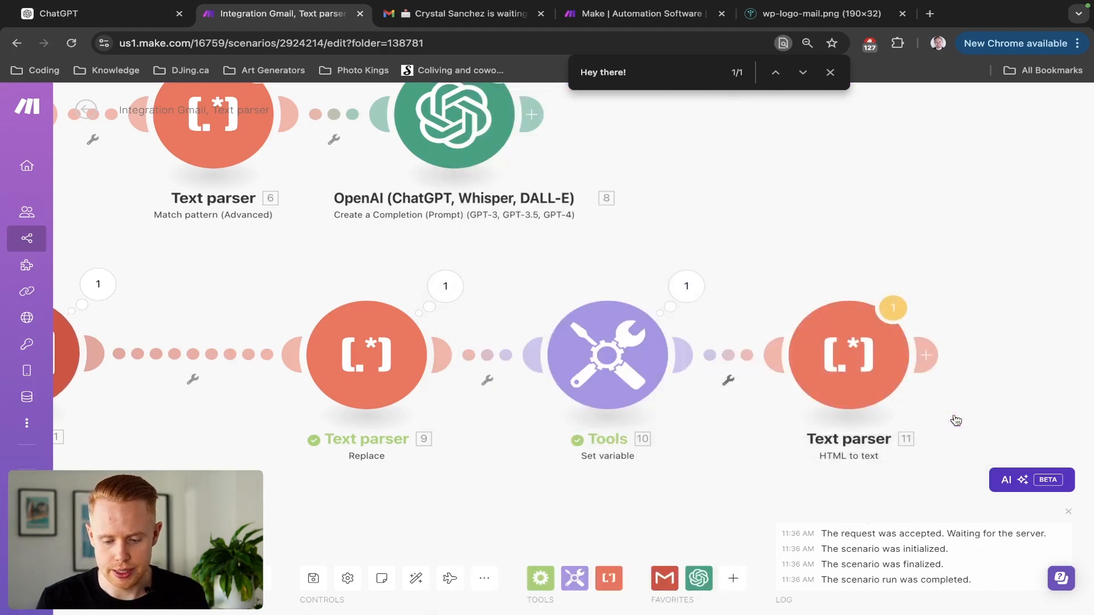
pyautogui.click(836, 374)
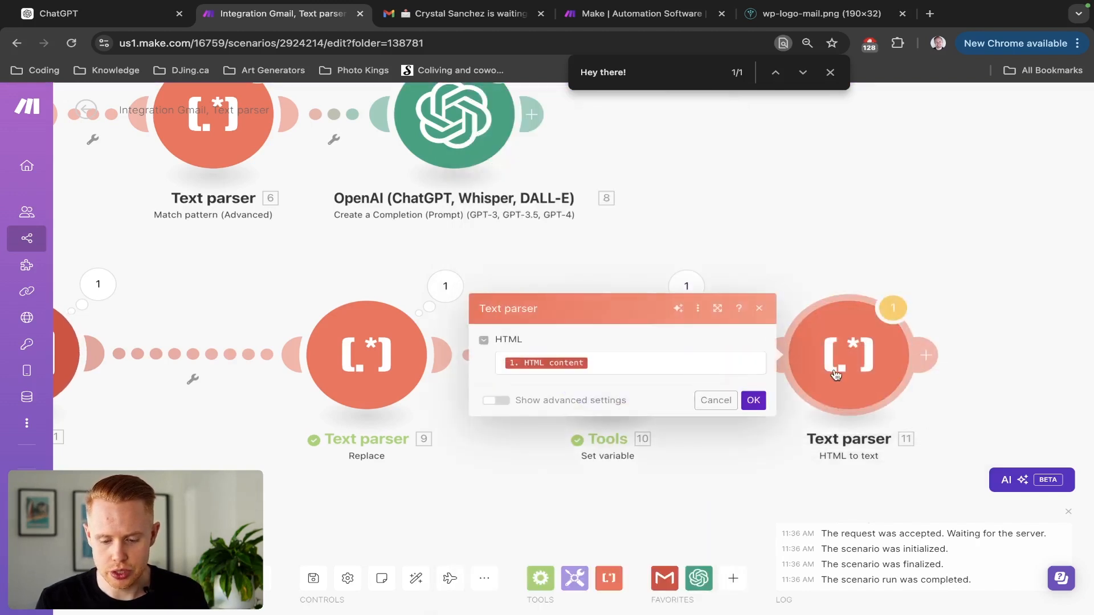
pyautogui.click(710, 401)
# Set the Gmail trigger to start from the first email and rerun the scenario.
pyautogui.hscroll(-3, 341, 255)
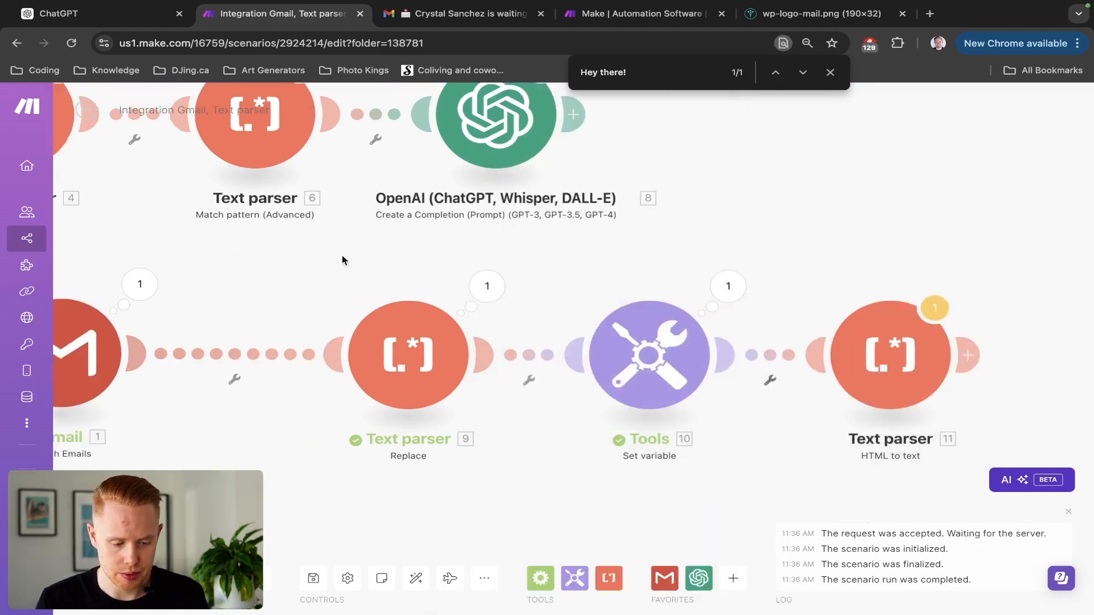
pyautogui.rightClick(184, 338)
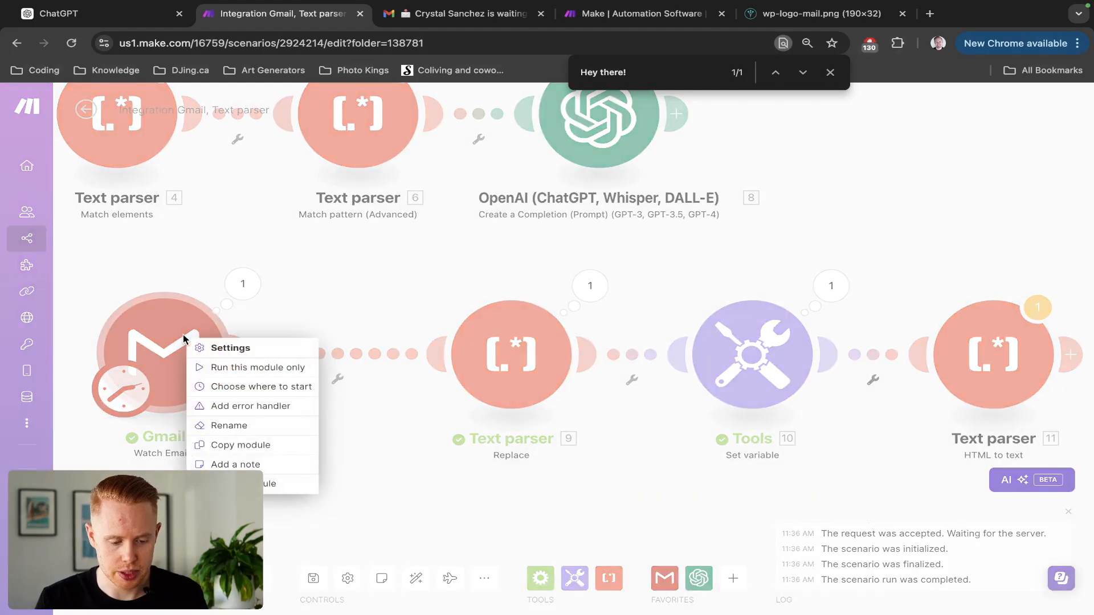
pyautogui.click(222, 387)
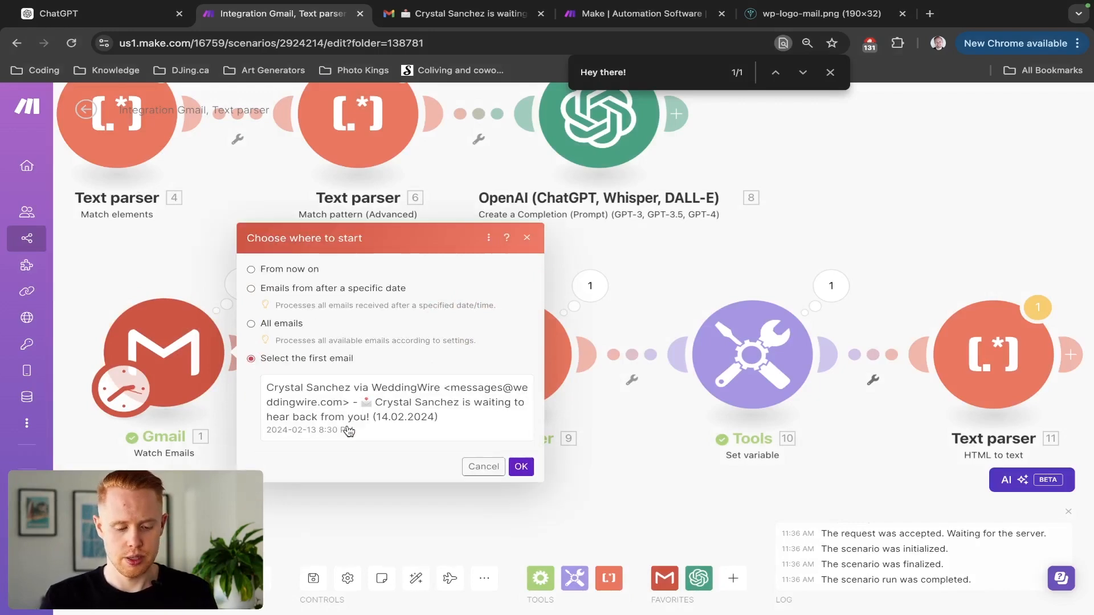
pyautogui.click(521, 464)
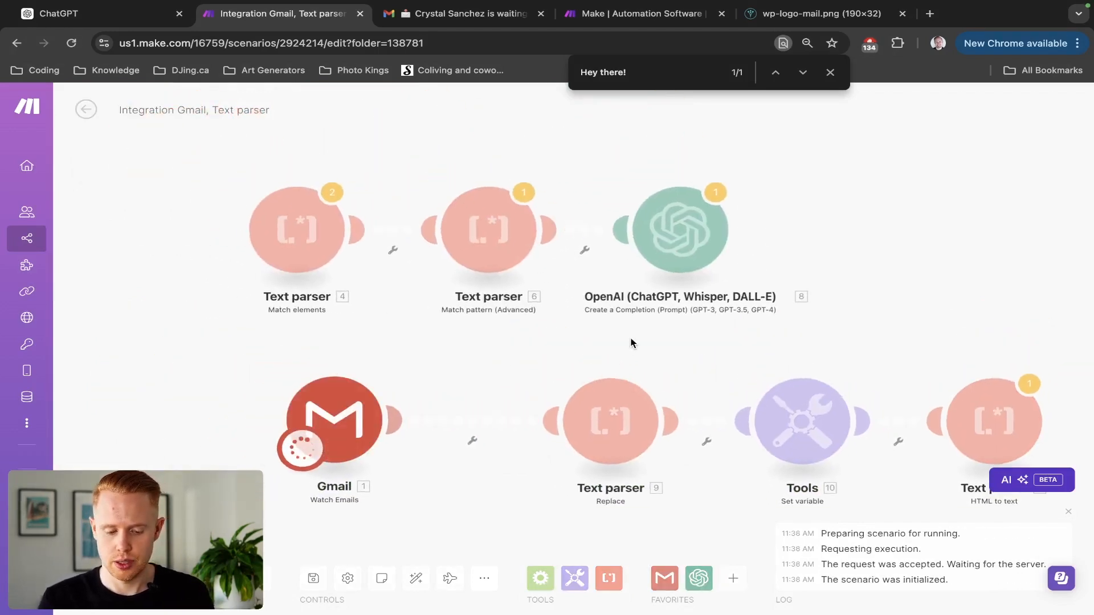
pyautogui.moveTo(918, 333); pyautogui.dragTo(562, 194)
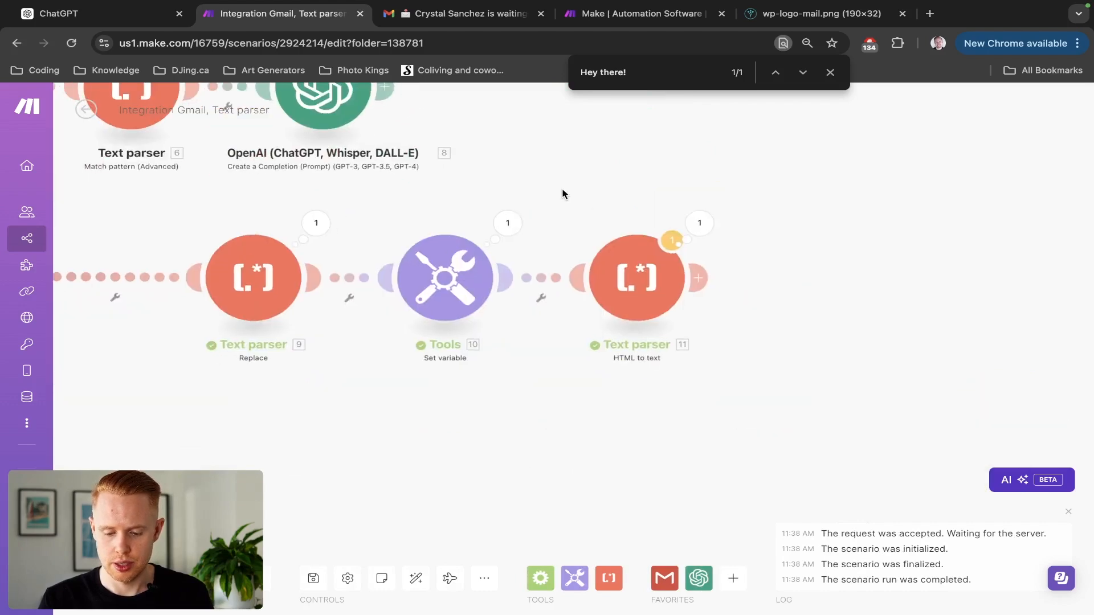
# Compare the Set variable output with the HTML to text parser output from the latest run.
pyautogui.click(507, 223)
pyautogui.scroll(-3, 658, 470)
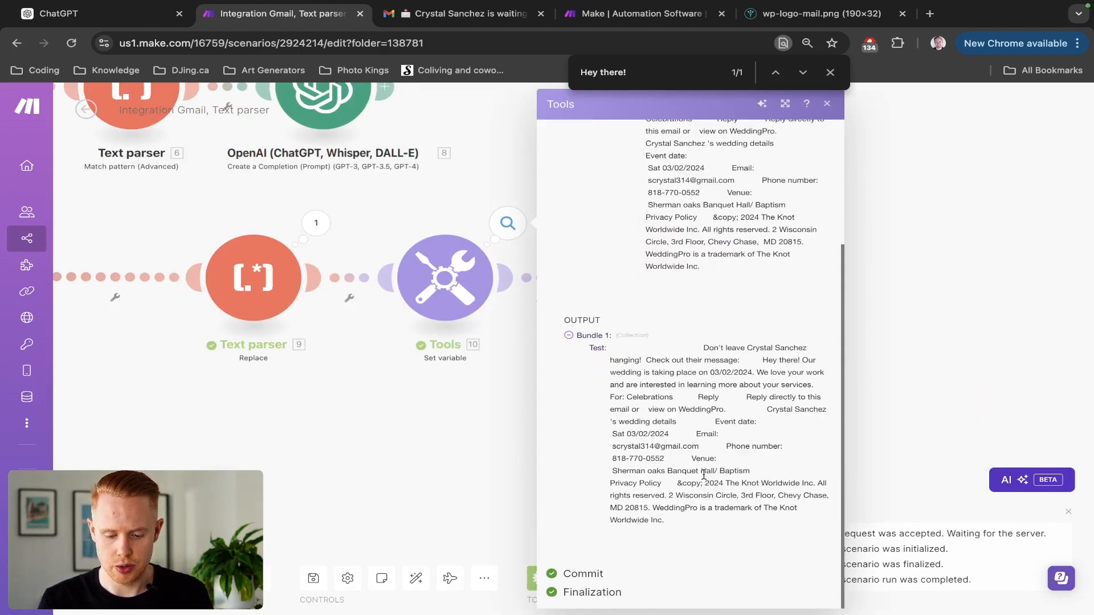
pyautogui.click(437, 195)
pyautogui.click(699, 222)
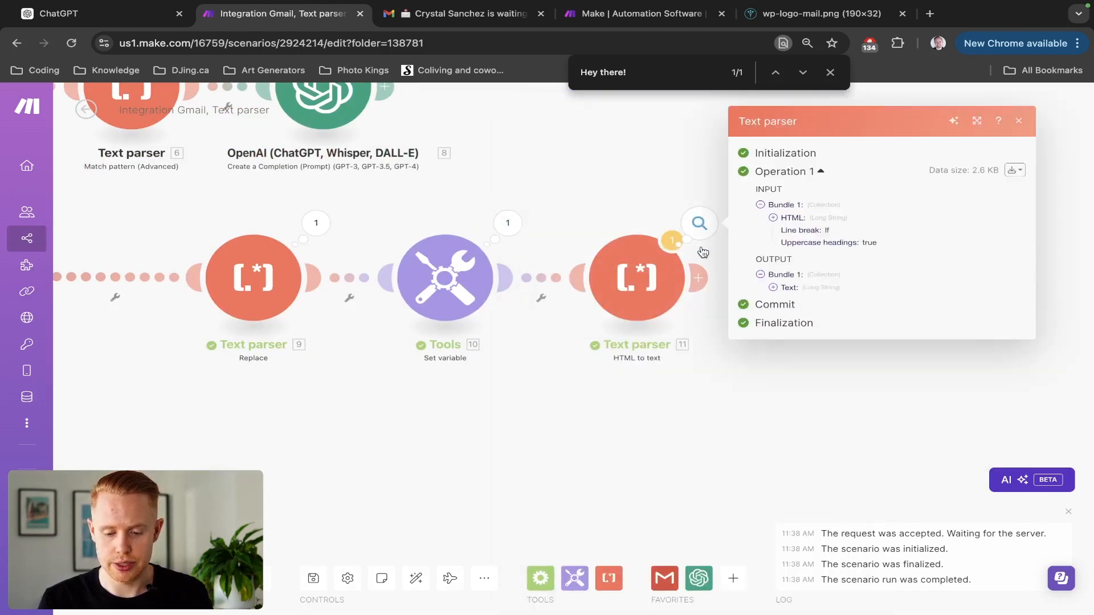
pyautogui.click(772, 290)
pyautogui.scroll(-5, 879, 365)
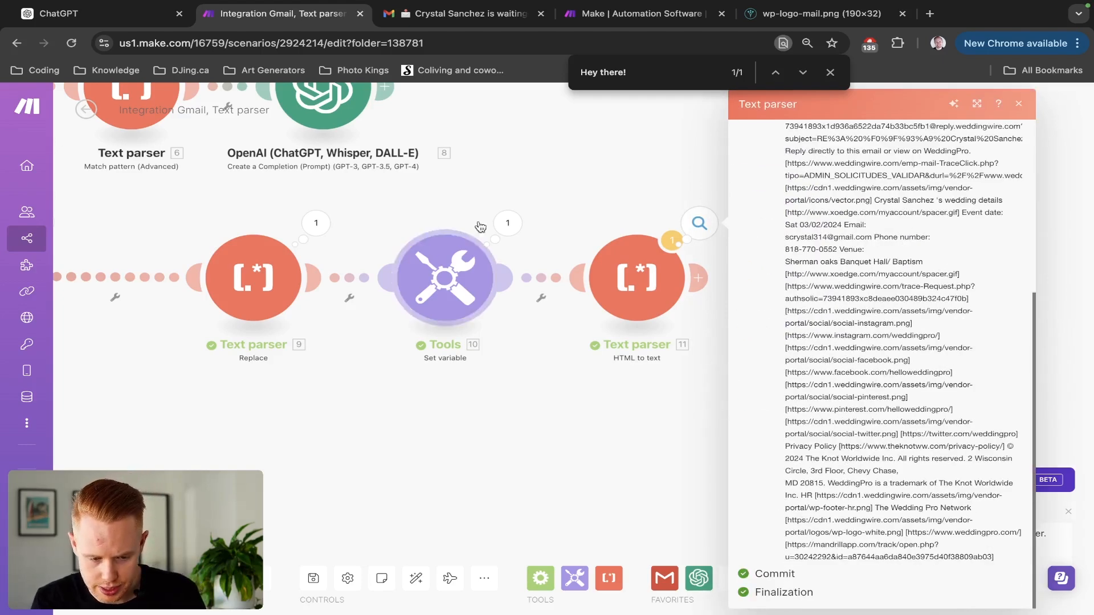
pyautogui.click(508, 223)
pyautogui.scroll(-3, 751, 419)
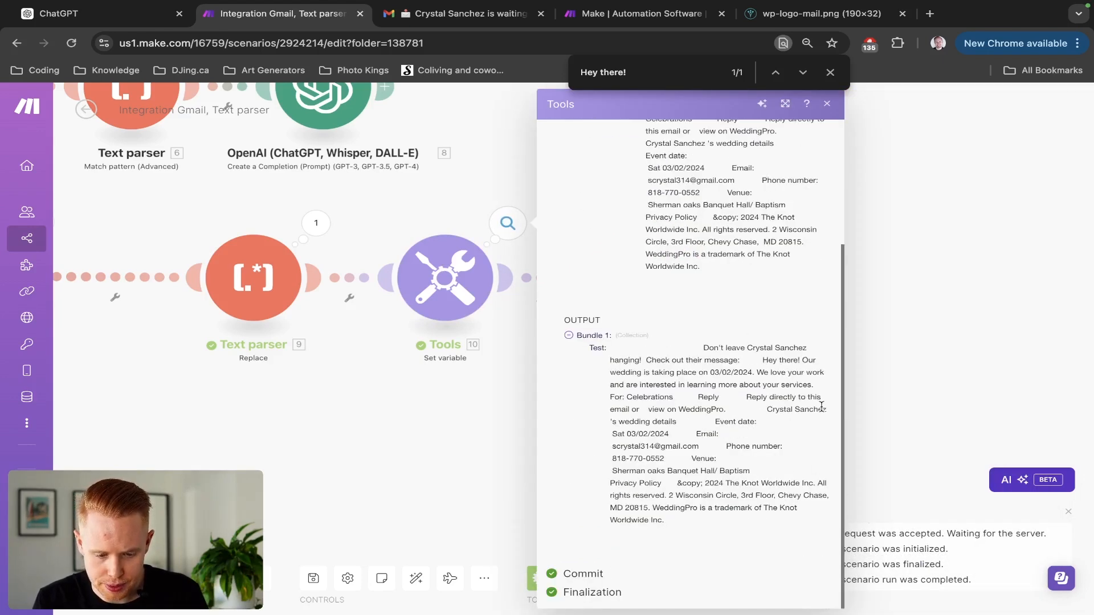
pyautogui.click(936, 375)
# Review the parser's plain-text Text output, highlighting the contact and venue lines.
pyautogui.click(700, 223)
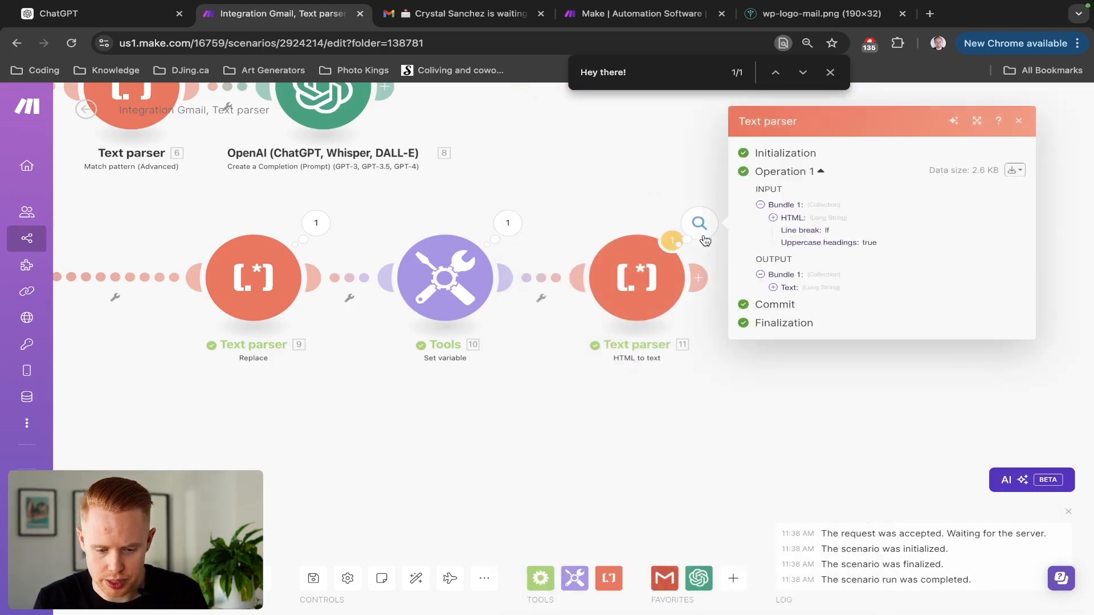
pyautogui.click(629, 285)
pyautogui.press('Escape')
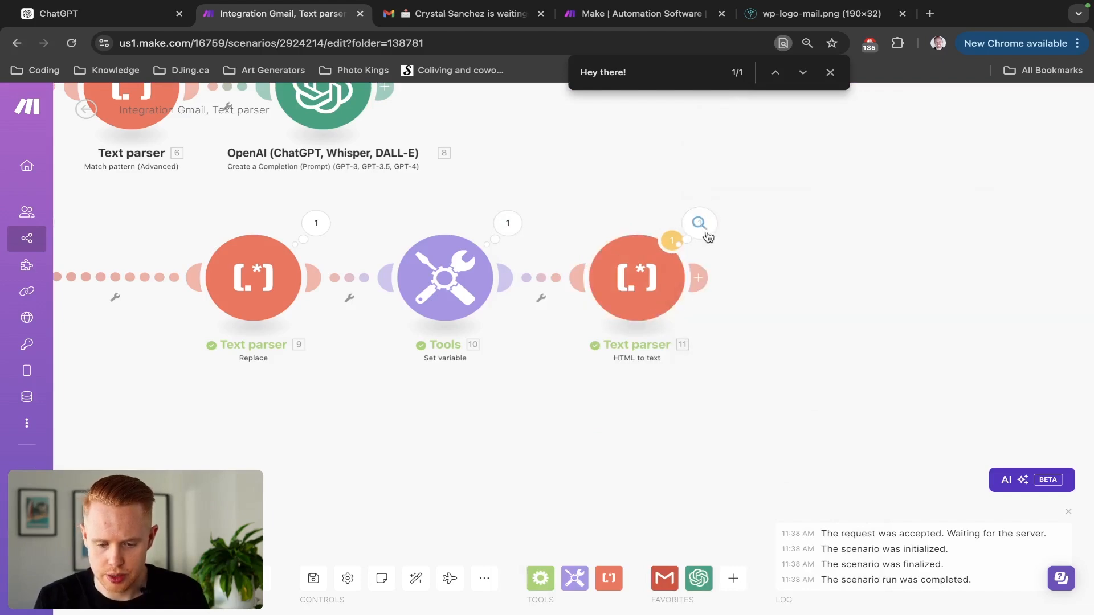
pyautogui.click(701, 225)
pyautogui.click(781, 288)
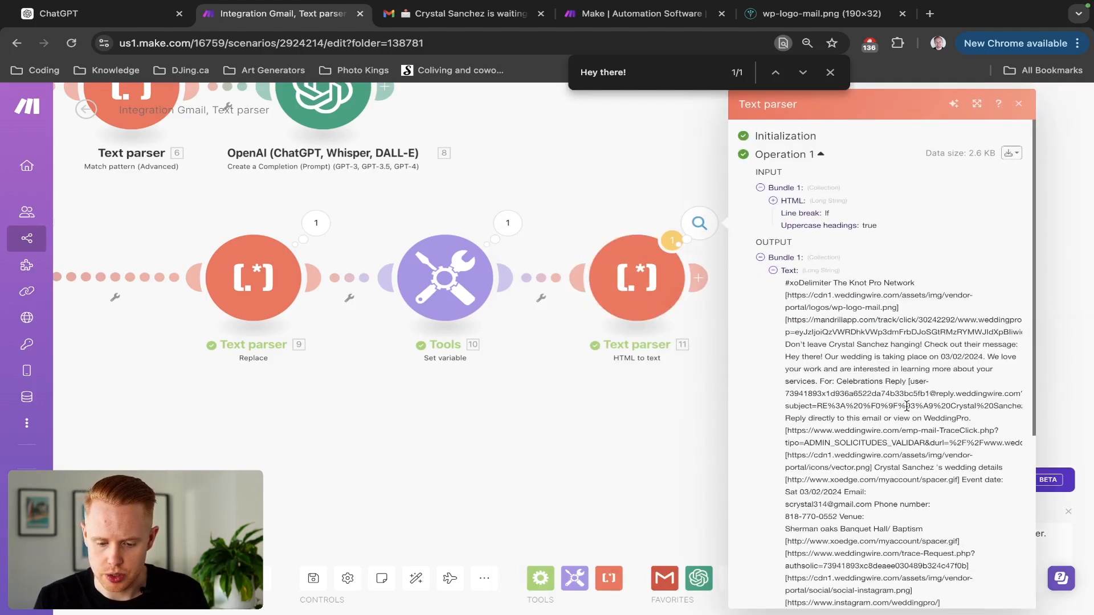
pyautogui.scroll(-5, 906, 405)
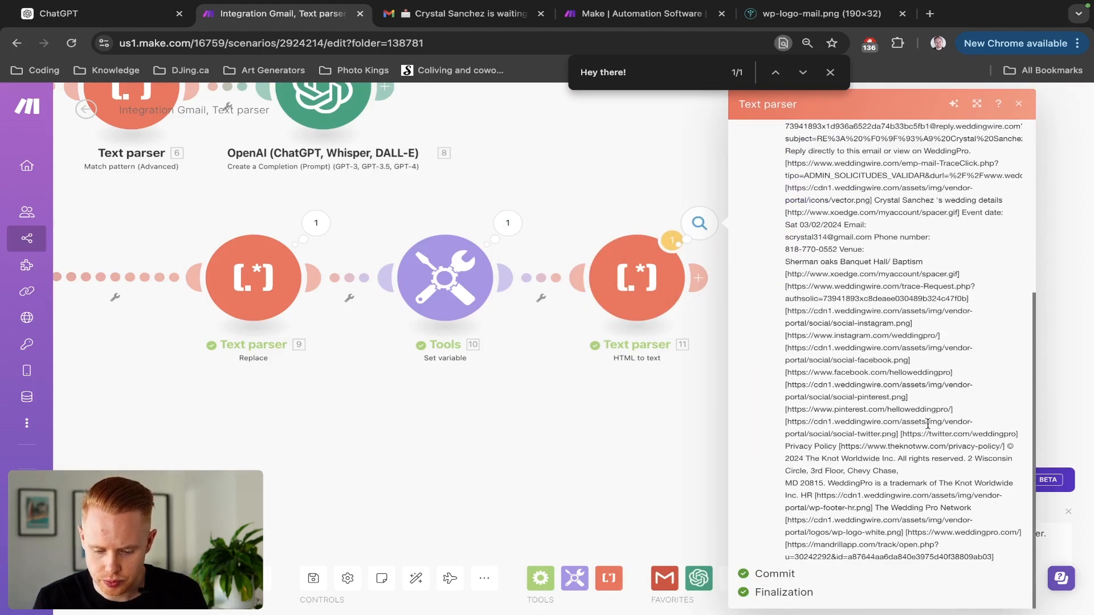
pyautogui.scroll(5, 928, 423)
pyautogui.hscroll(2, 927, 423)
pyautogui.scroll(1, 928, 423)
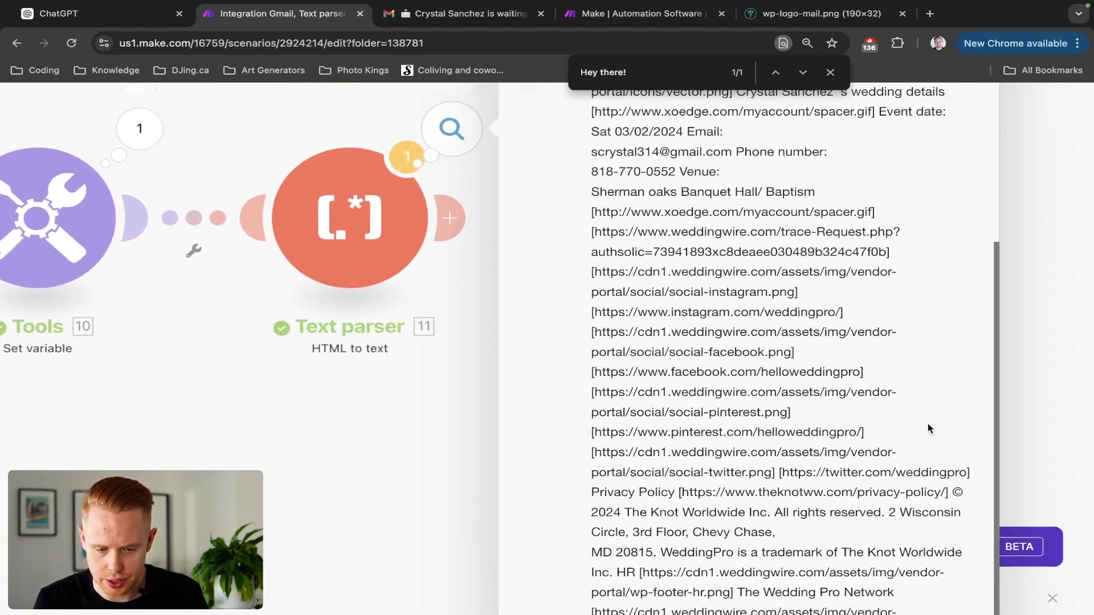
pyautogui.scroll(3, 928, 423)
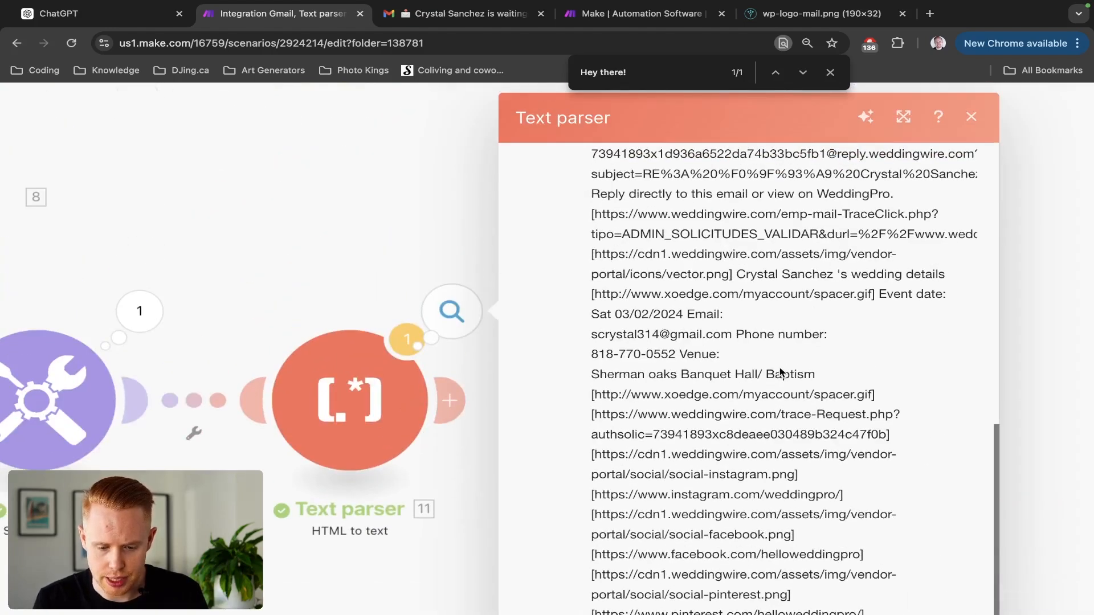
pyautogui.moveTo(737, 335); pyautogui.dragTo(815, 374)
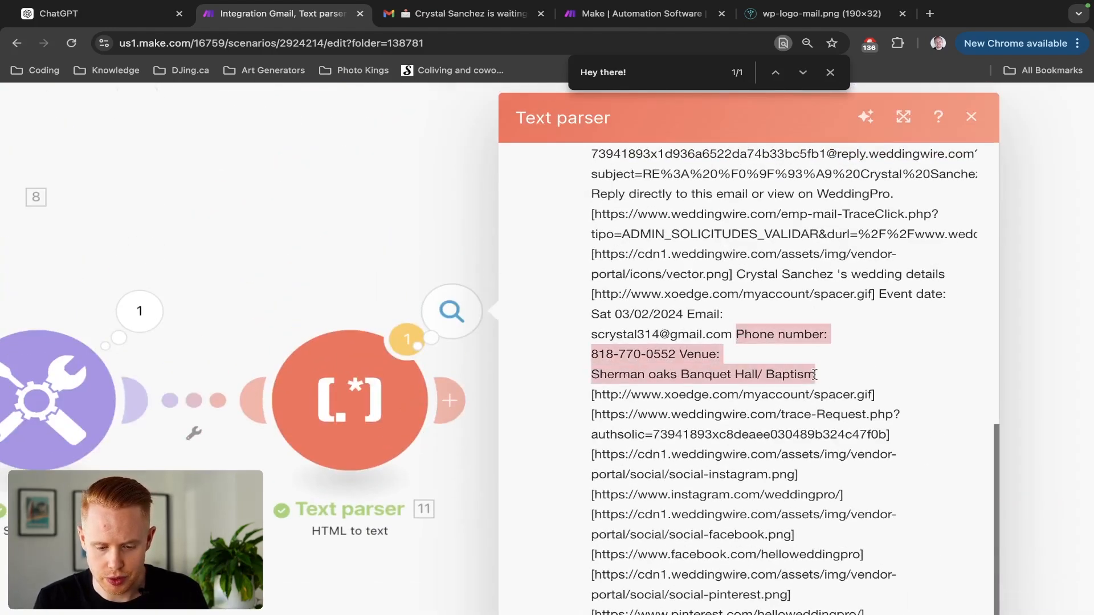
pyautogui.moveTo(694, 314); pyautogui.dragTo(700, 346)
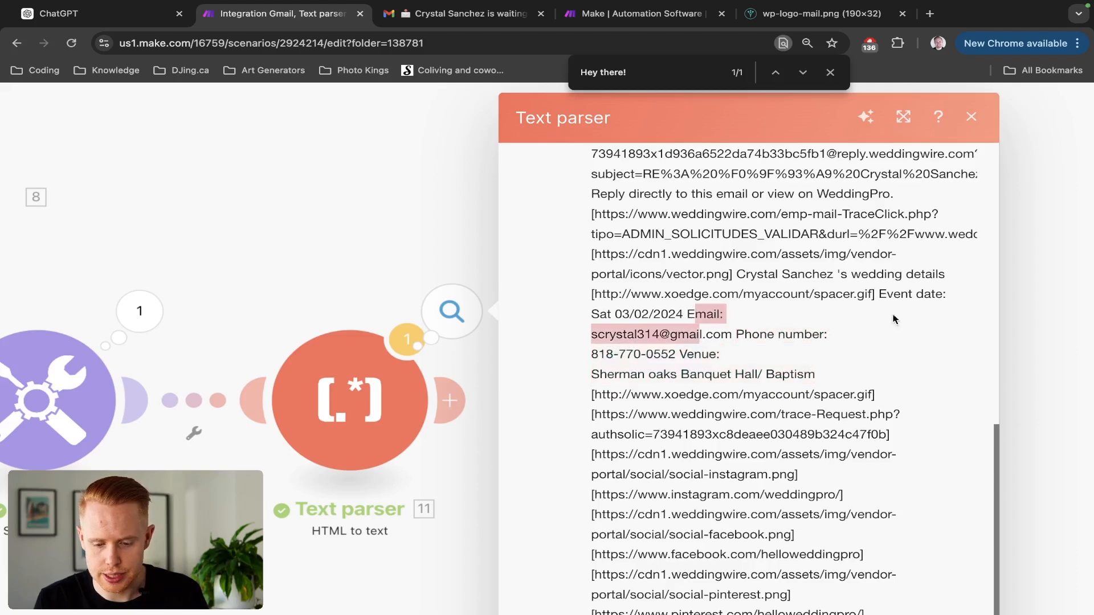
pyautogui.scroll(-5, 913, 313)
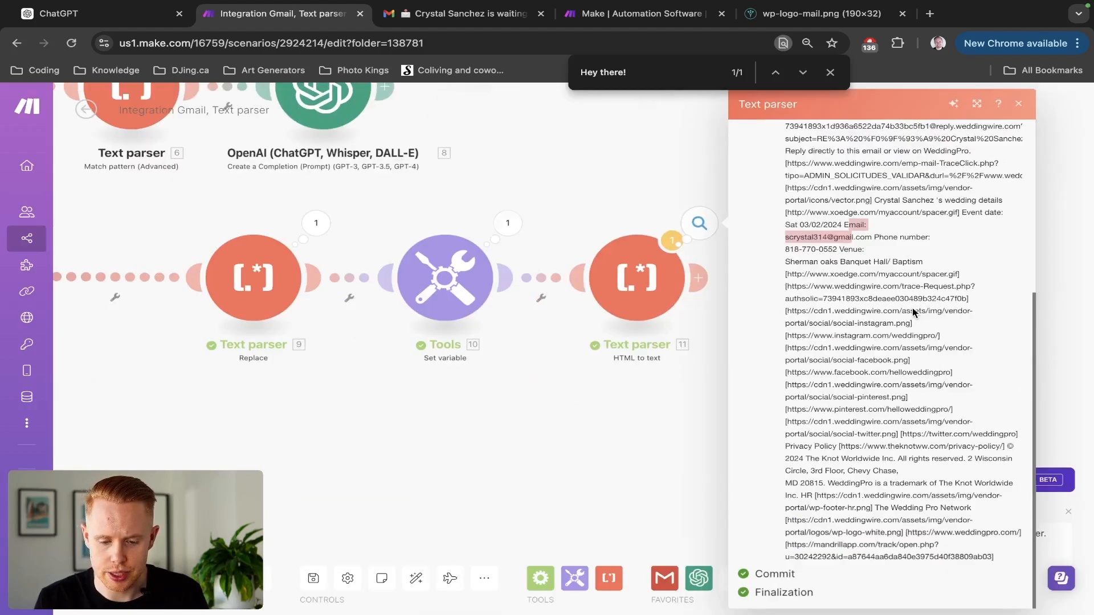
pyautogui.scroll(5, 914, 313)
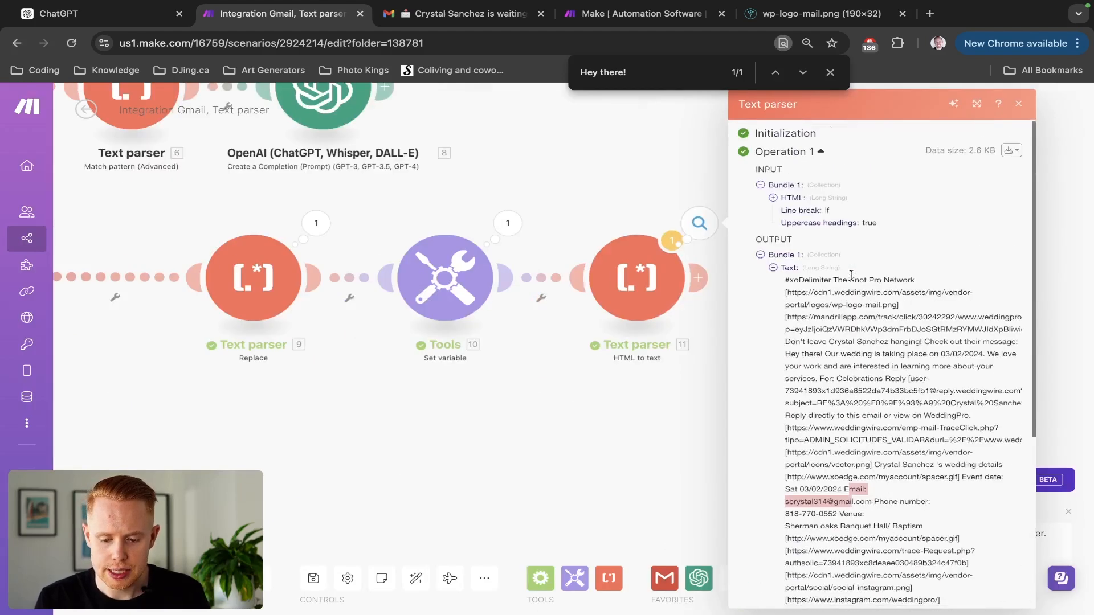
pyautogui.click(626, 217)
pyautogui.click(698, 277)
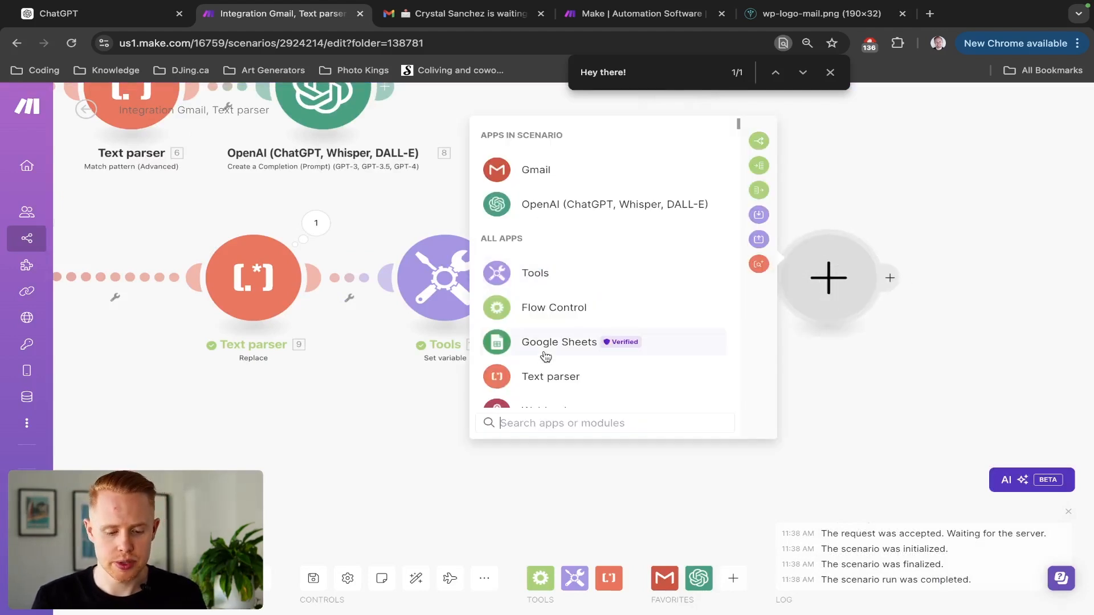
# Leave the Text parser chooser unused and pan the canvas to reveal the Gmail trigger.
pyautogui.click(536, 381)
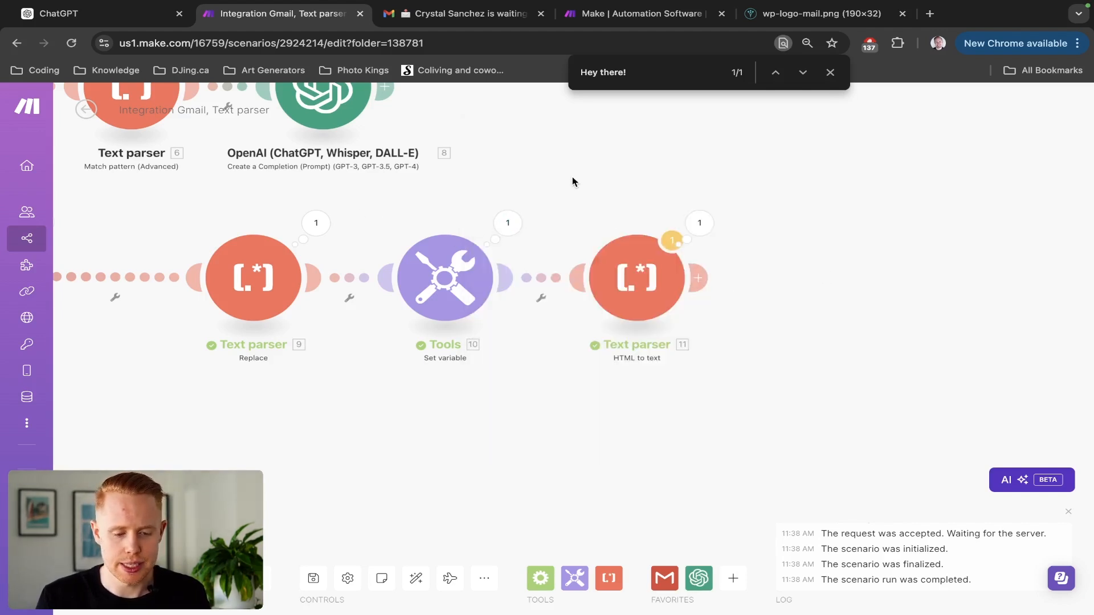
pyautogui.moveTo(574, 178); pyautogui.dragTo(899, 227)
pyautogui.scroll(-3, 502, 292)
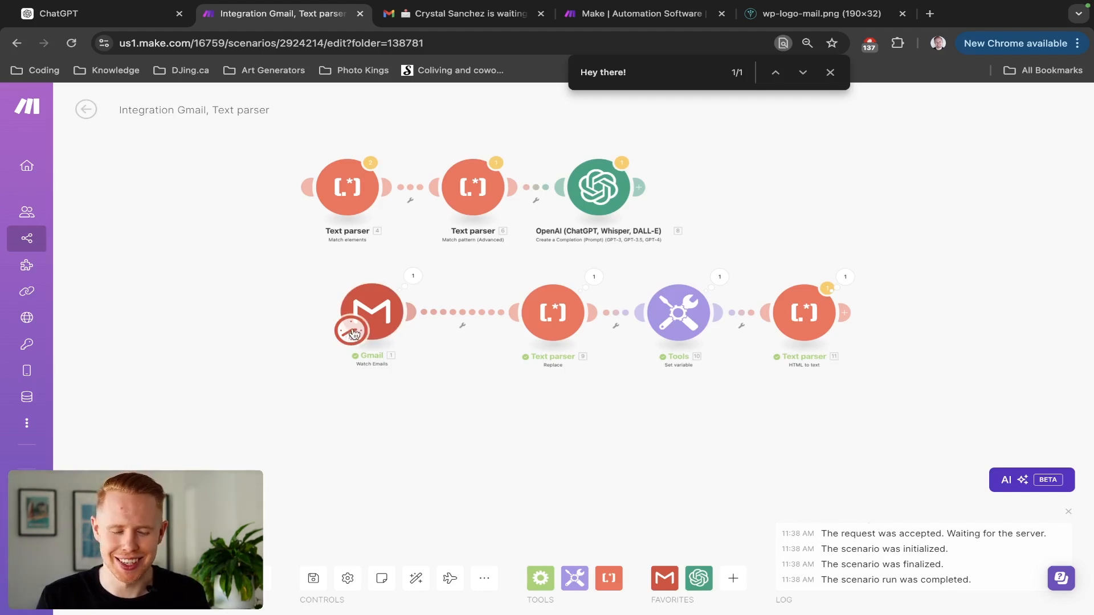
# Start deleting the Gmail module, then cancel to keep it.
pyautogui.rightClick(377, 312)
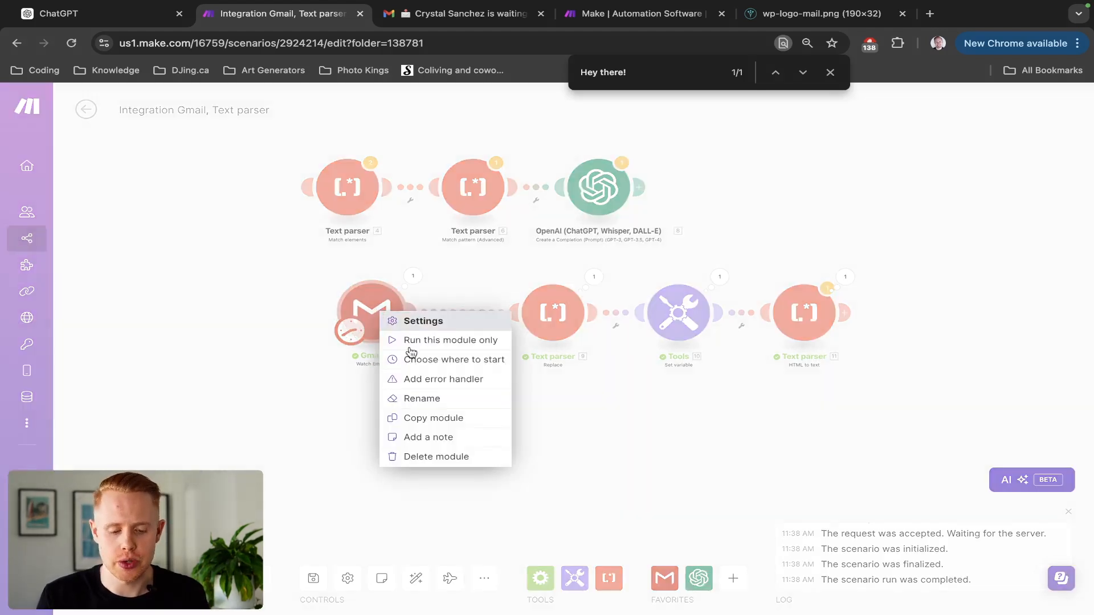
pyautogui.click(421, 456)
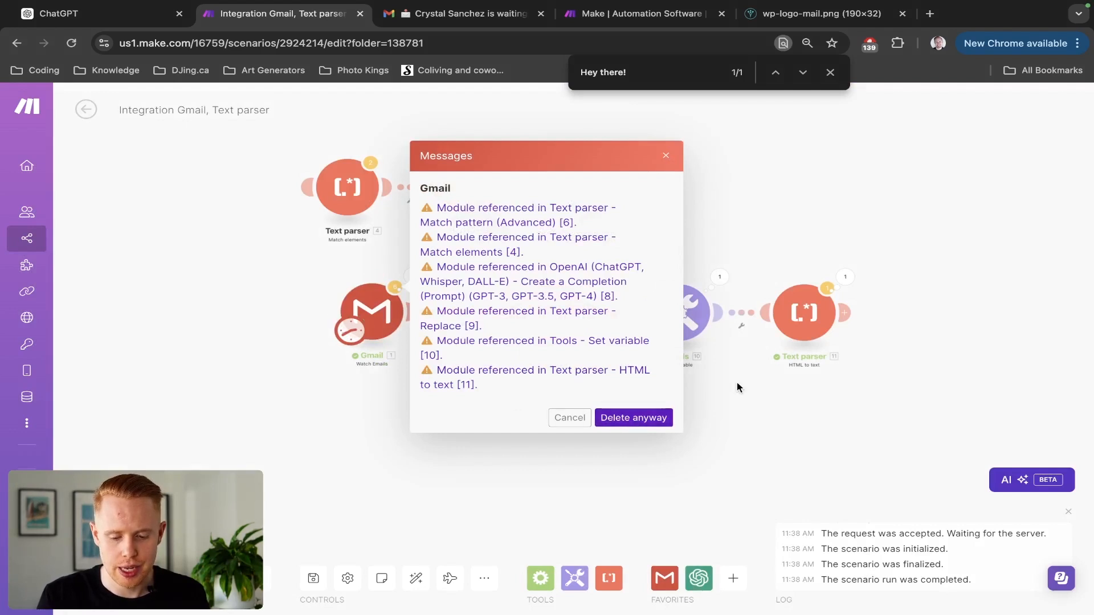
pyautogui.click(570, 417)
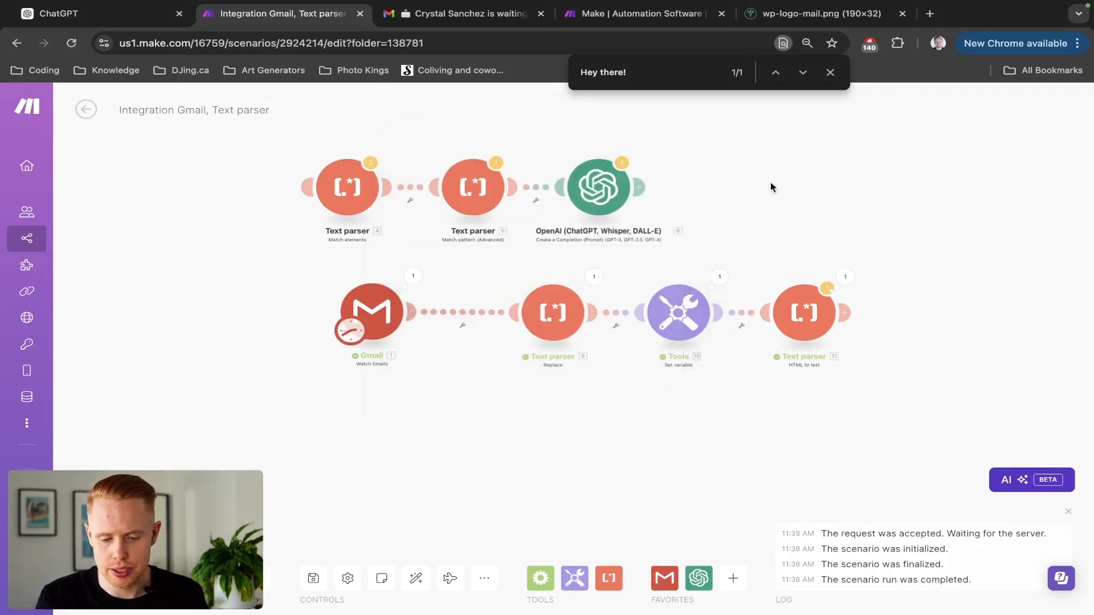
# Add an empty module below Gmail and search 'http' to list the HTTP app's actions.
pyautogui.moveTo(771, 183); pyautogui.dragTo(773, 119)
pyautogui.rightClick(377, 364)
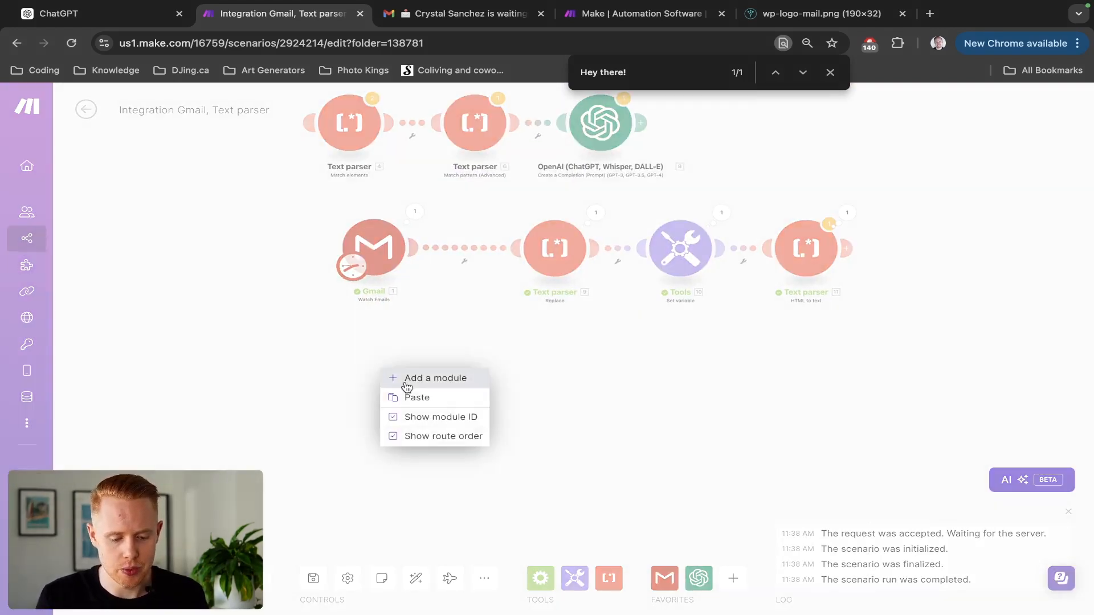
pyautogui.click(403, 377)
pyautogui.click(373, 368)
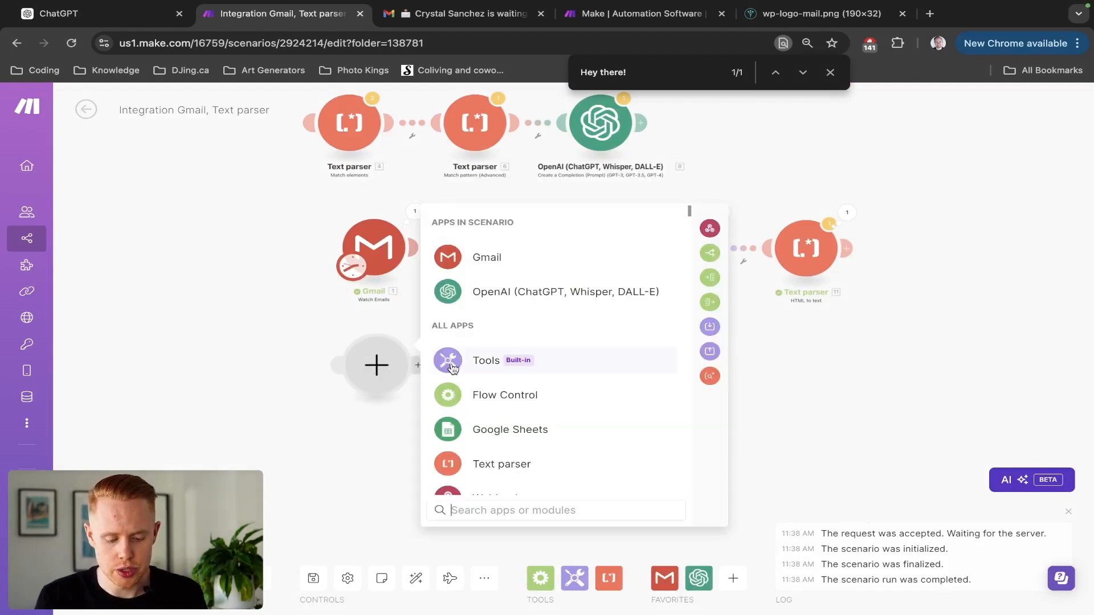
pyautogui.write('http')
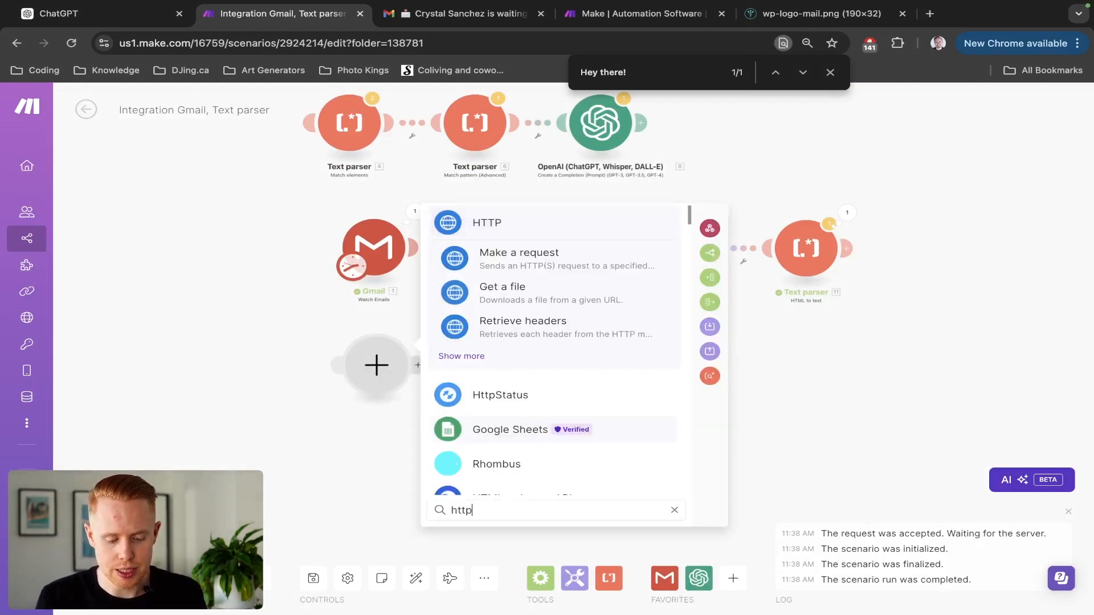
pyautogui.click(494, 222)
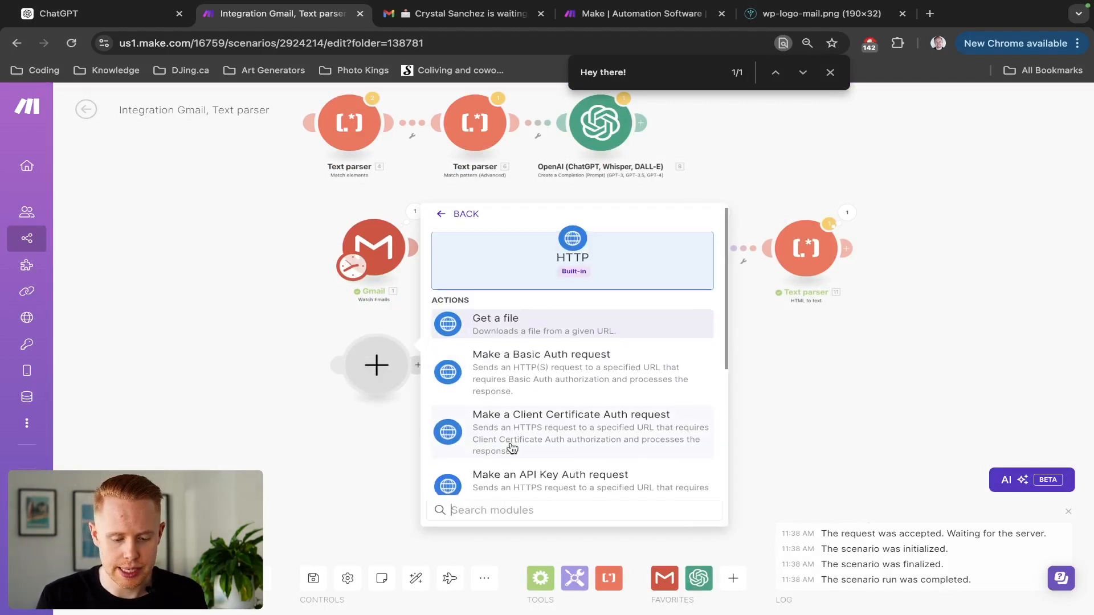
# Add an HTTP 'Make a request' module without a connection and make it the trigger.
pyautogui.scroll(-3, 509, 447)
pyautogui.click(488, 370)
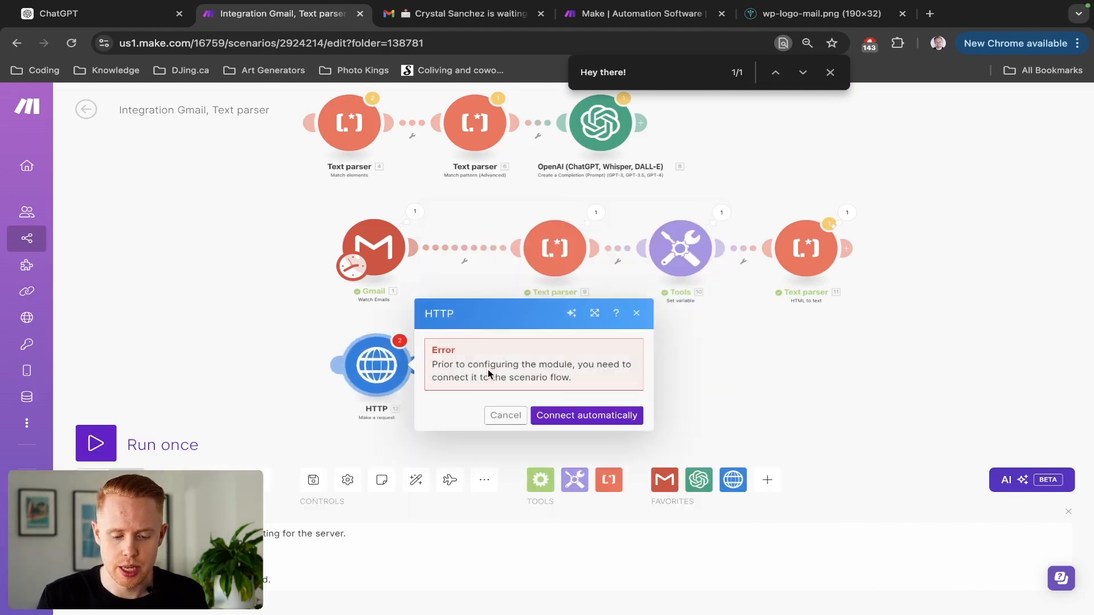
pyautogui.click(506, 416)
pyautogui.moveTo(348, 266); pyautogui.dragTo(353, 383)
pyautogui.click(376, 364)
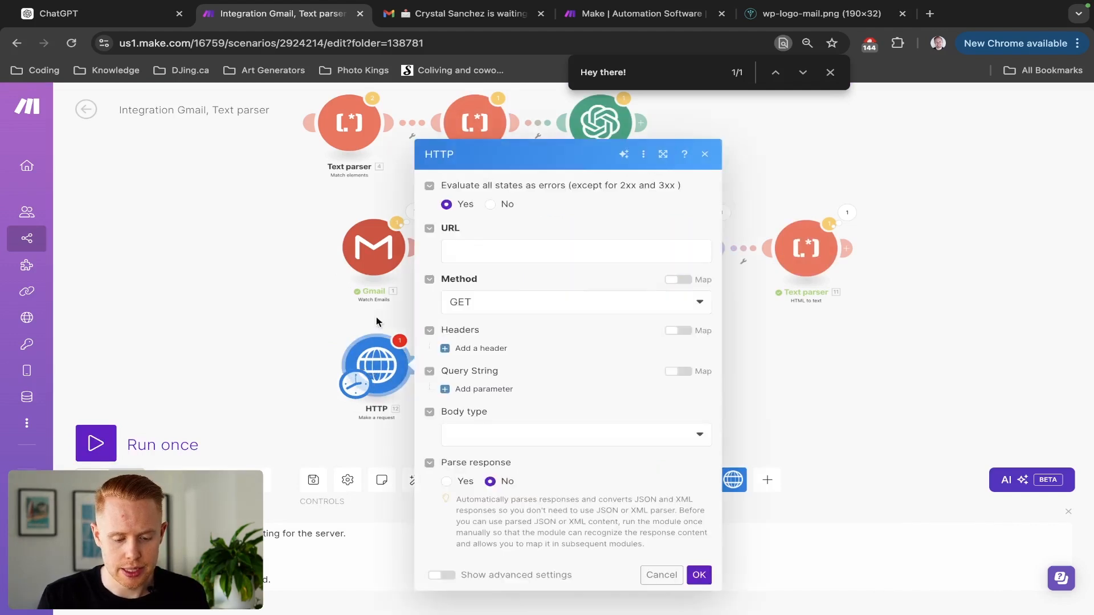
pyautogui.click(487, 249)
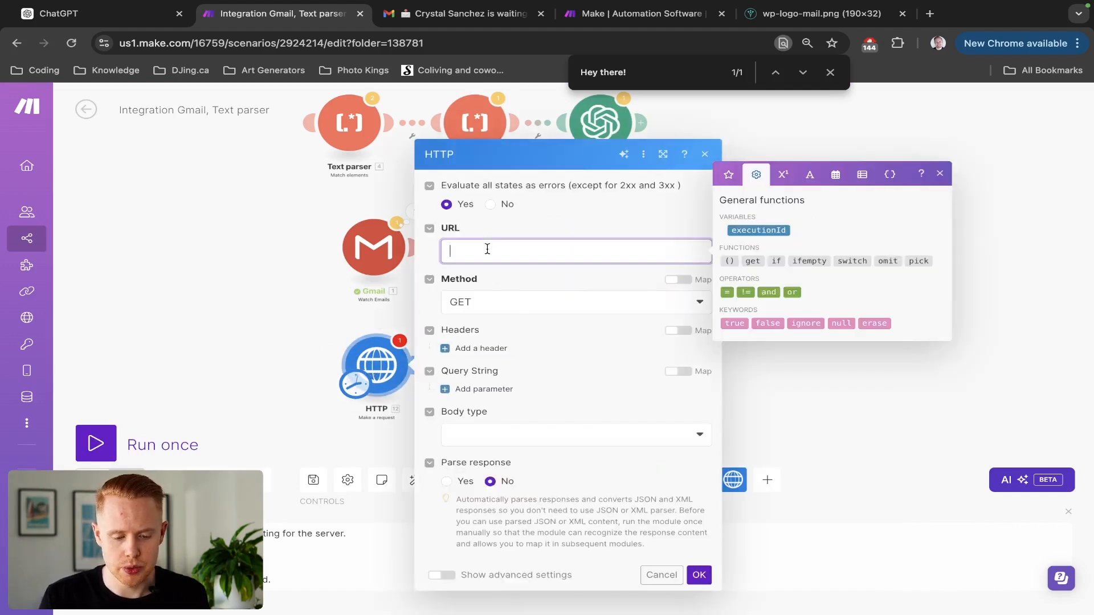
pyautogui.write('https://djing')
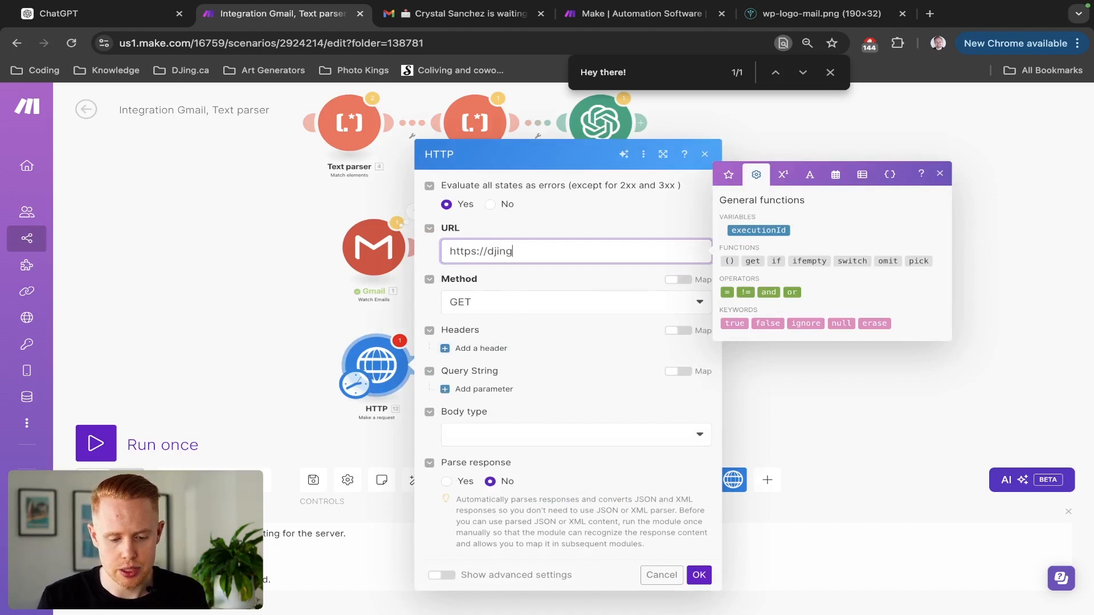
pyautogui.write('.ca')
pyautogui.click(529, 326)
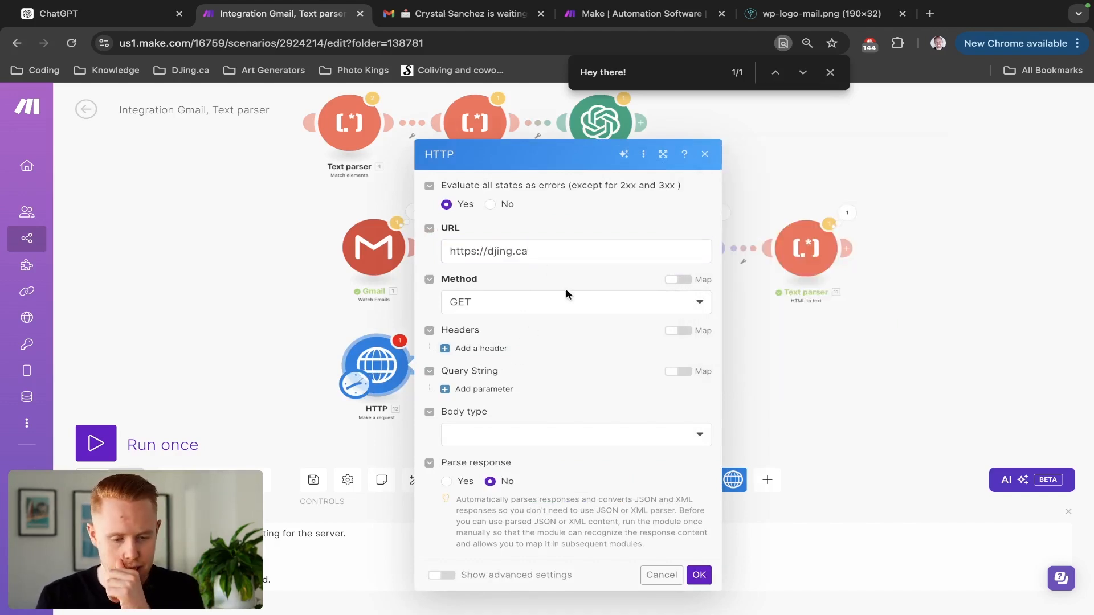
pyautogui.click(698, 575)
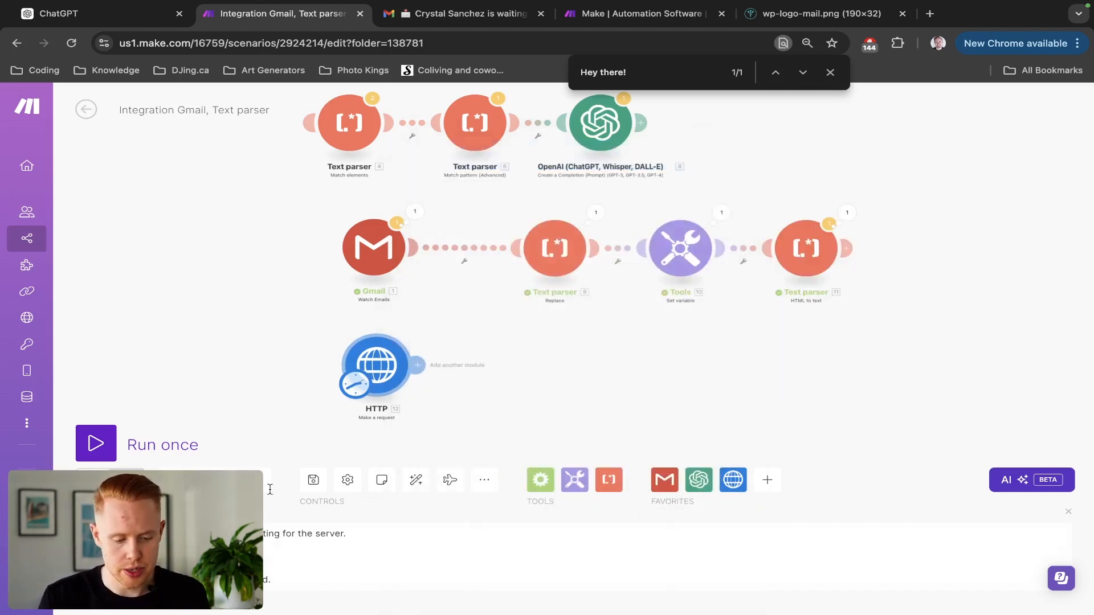
# Run the scenario once and check the returned page HTML with status 200.
pyautogui.click(95, 443)
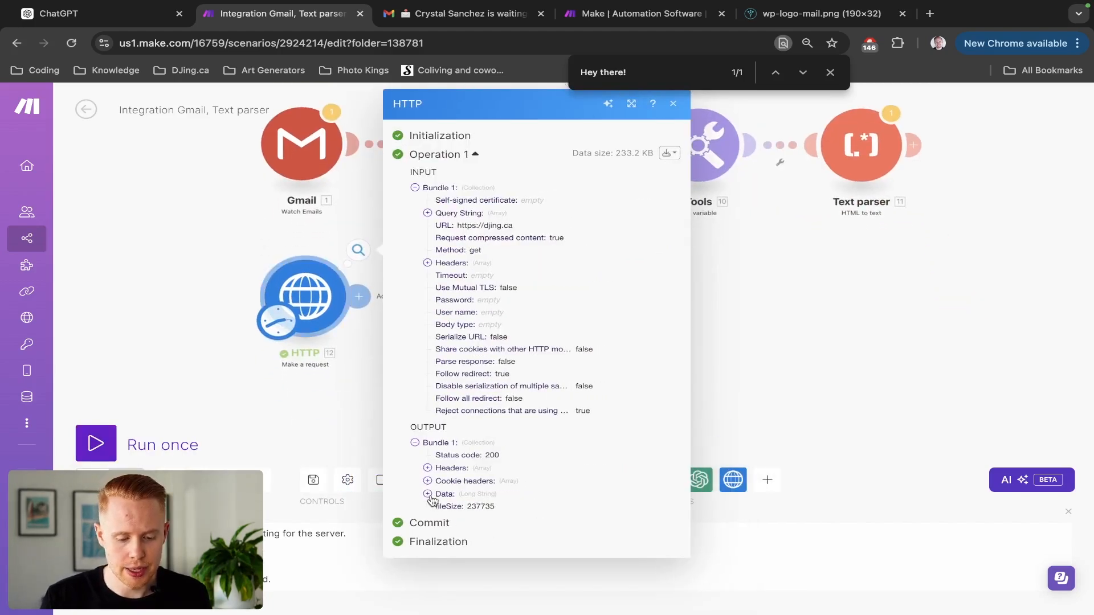
pyautogui.click(435, 496)
pyautogui.scroll(-20, 455, 495)
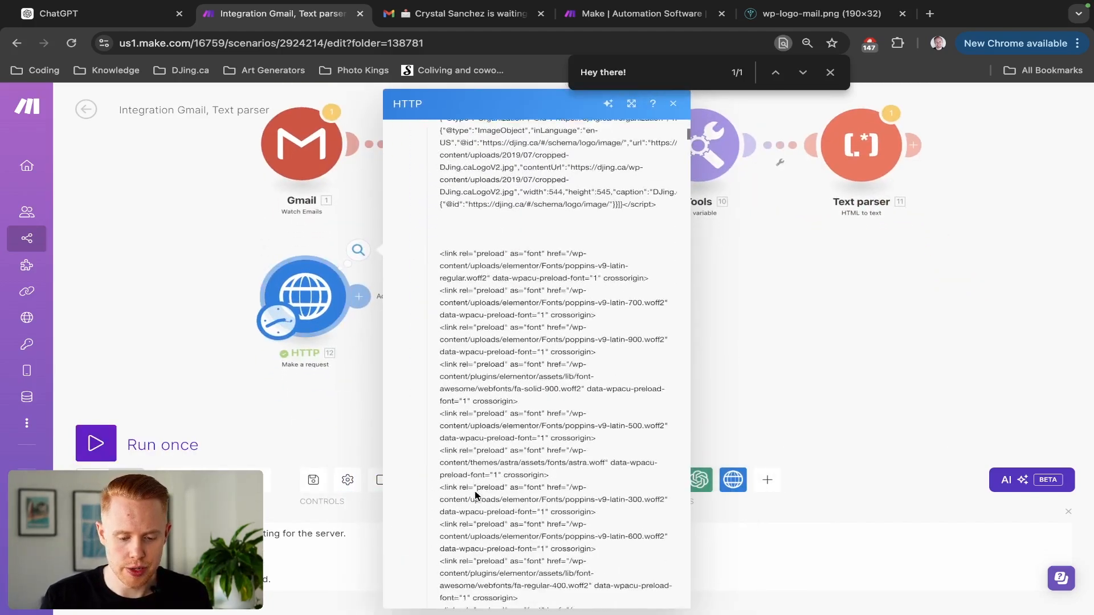
pyautogui.scroll(-20, 475, 491)
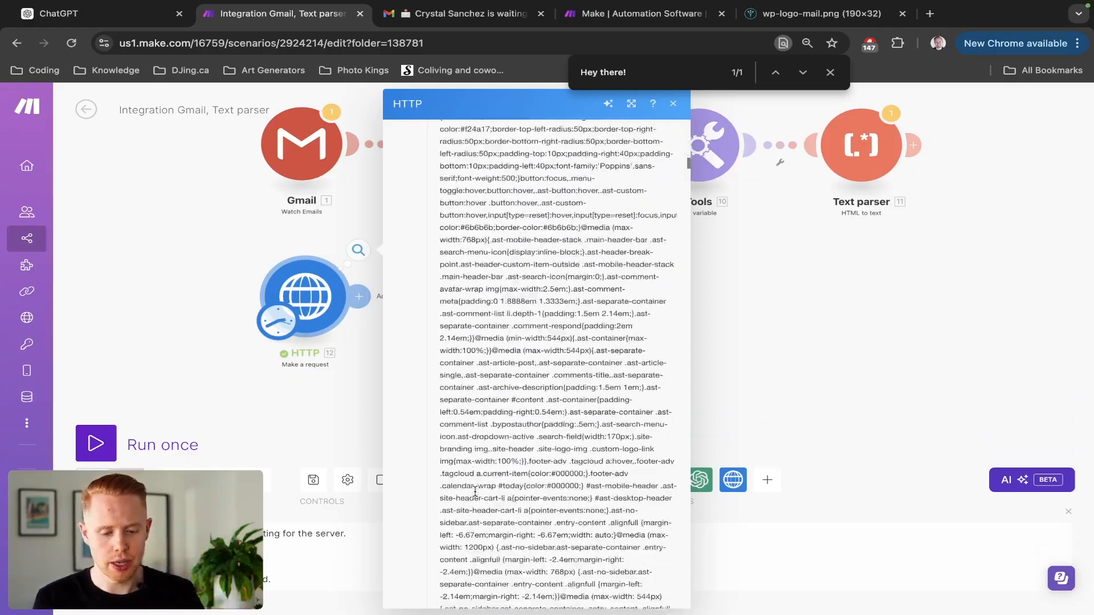
pyautogui.scroll(-20, 474, 491)
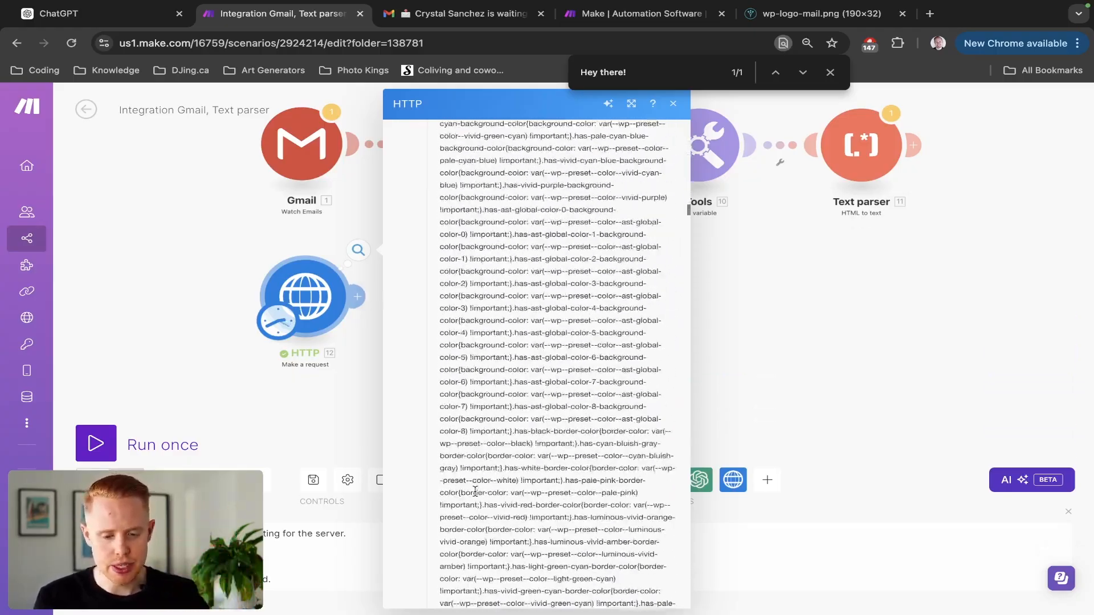
pyautogui.scroll(-15, 475, 491)
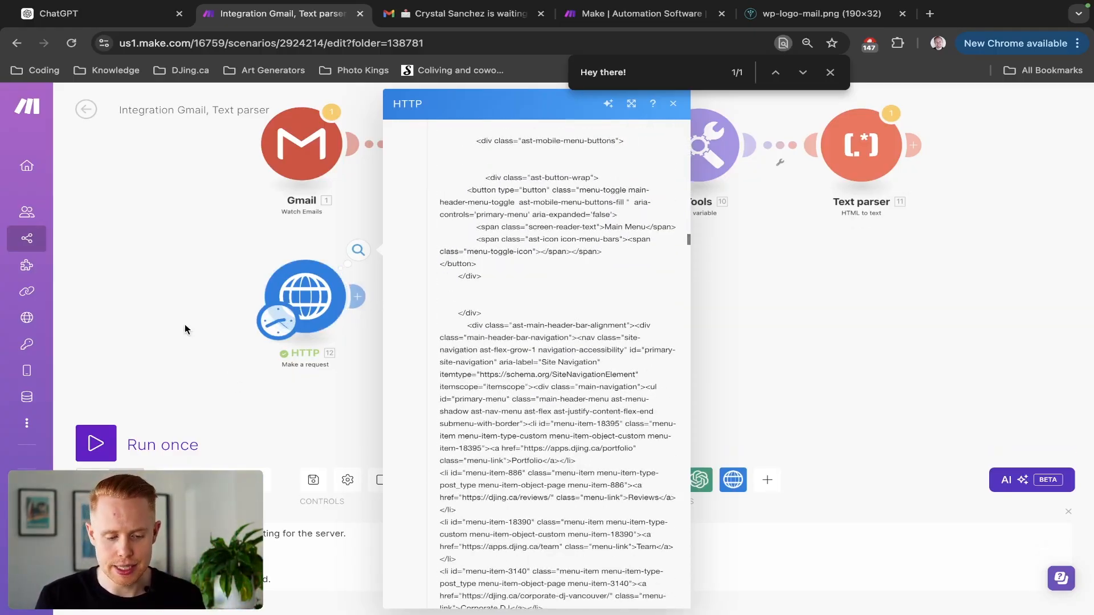
pyautogui.click(350, 315)
pyautogui.click(357, 297)
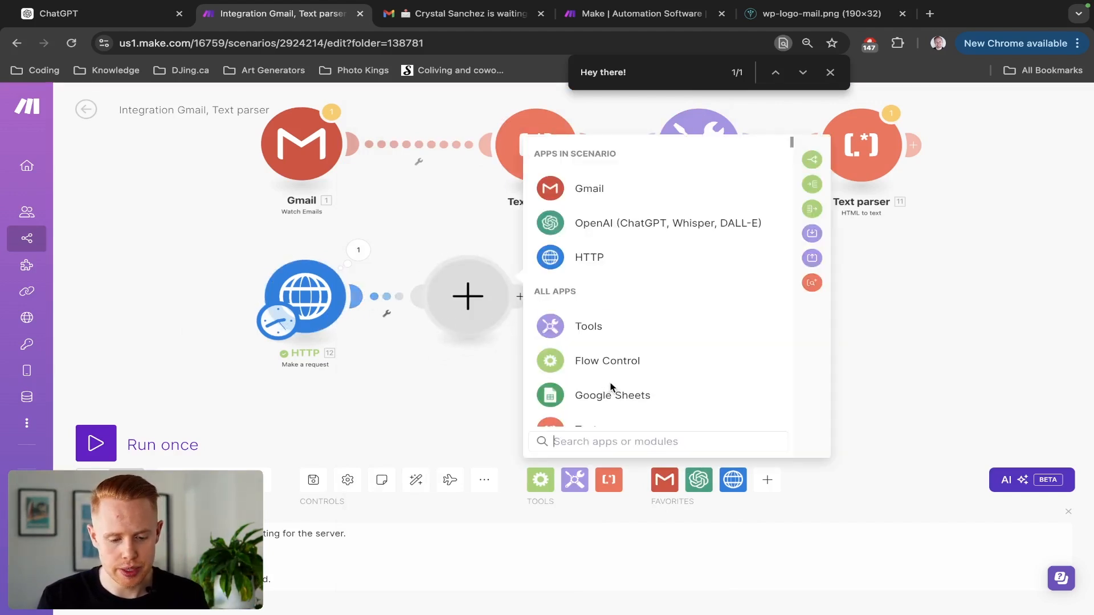
# Add a Text parser 'Get elements from HTML' with Element type Link (a) and HTML mapped to 12. Data.
pyautogui.write('te')
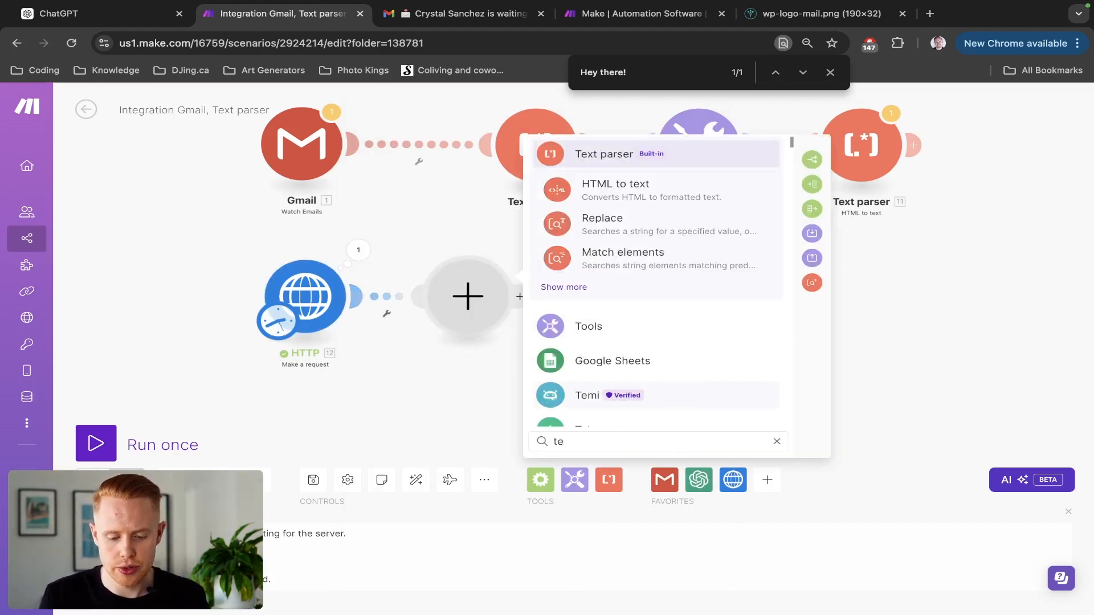
pyautogui.write('xt p')
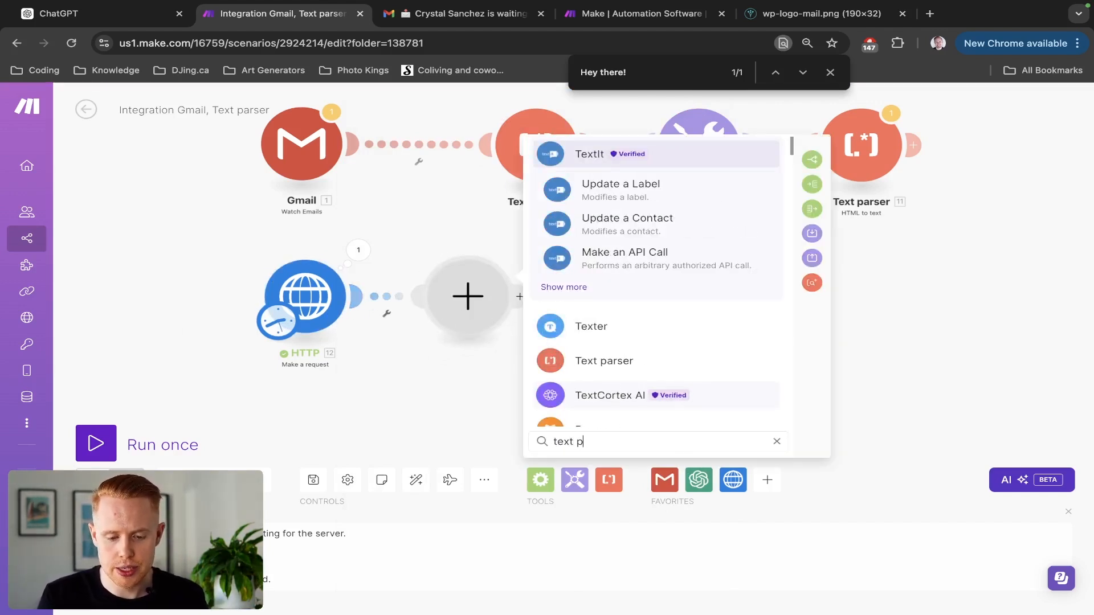
pyautogui.click(612, 366)
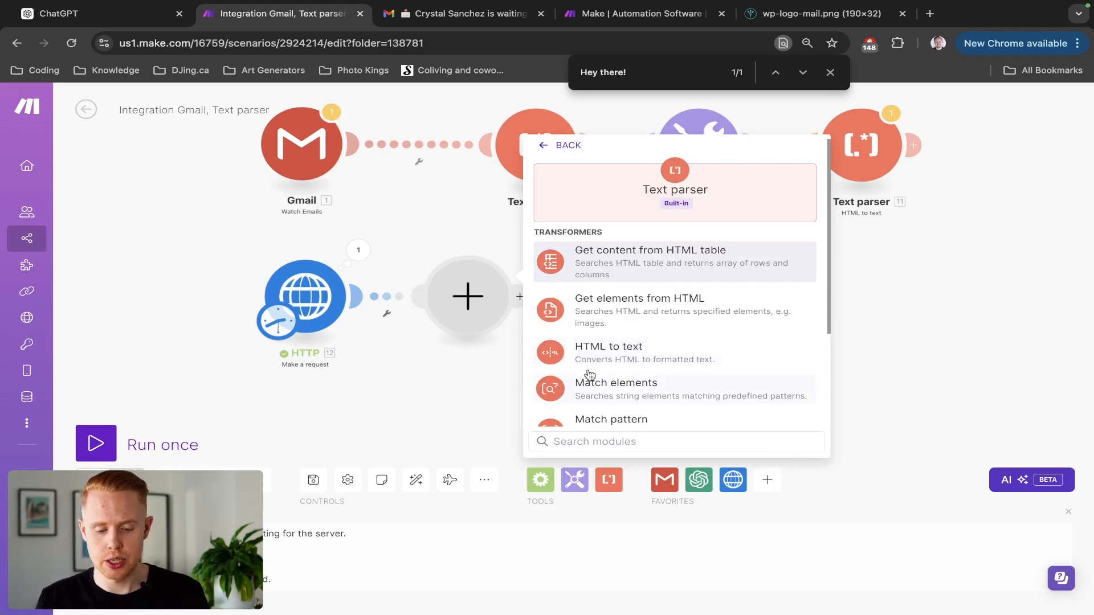
pyautogui.click(607, 311)
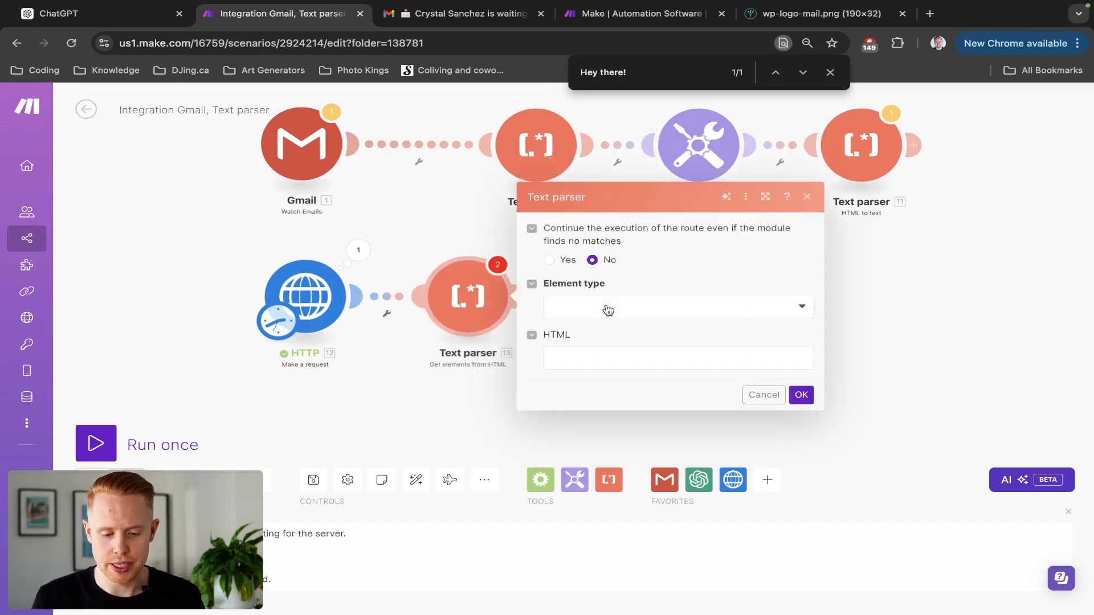
pyautogui.click(598, 313)
pyautogui.click(579, 349)
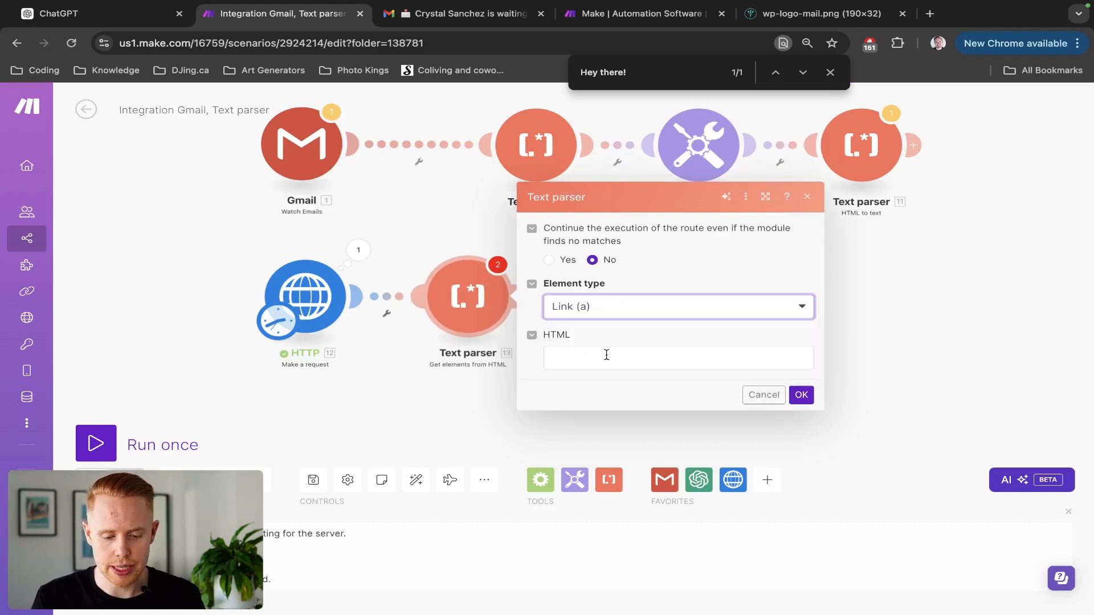
pyautogui.click(606, 354)
pyautogui.click(849, 412)
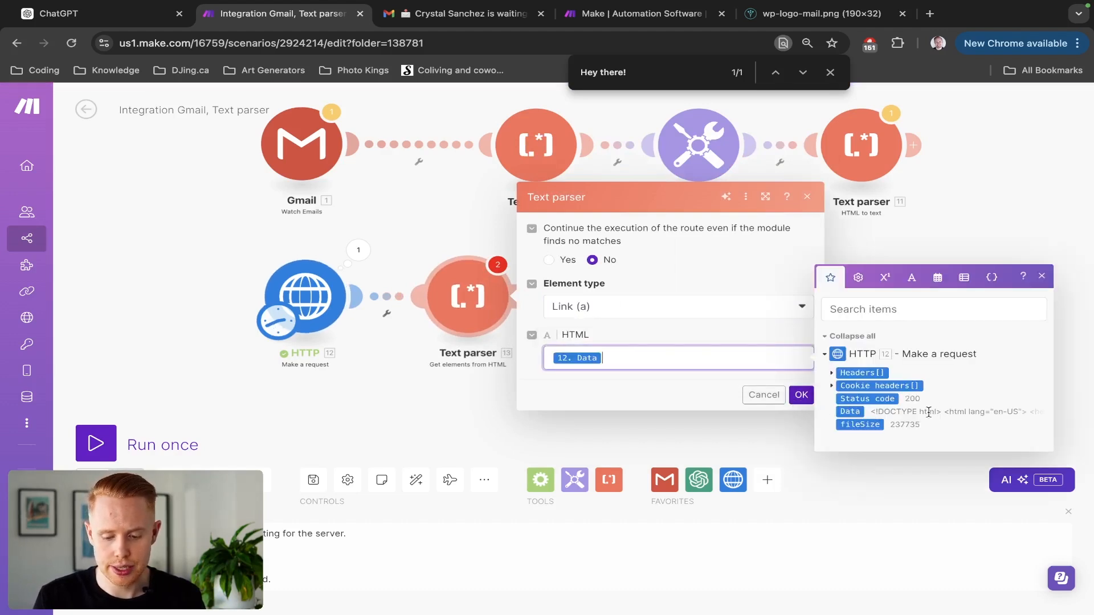
pyautogui.click(801, 395)
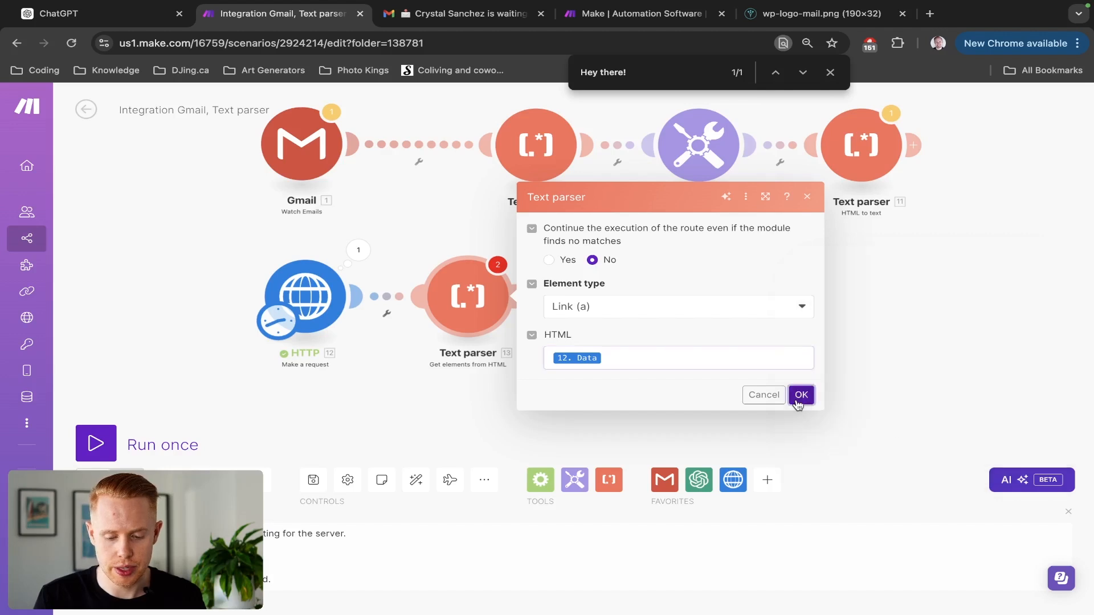
# Run the scenario once and inspect the HTTP module's returned Data.
pyautogui.click(98, 443)
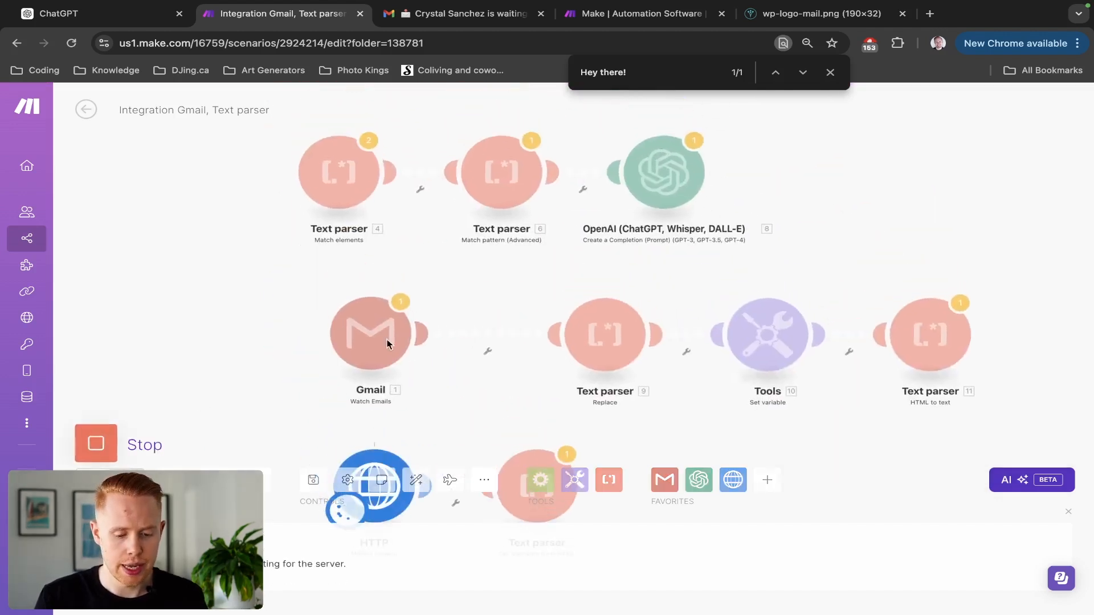
pyautogui.moveTo(457, 391); pyautogui.dragTo(392, 236)
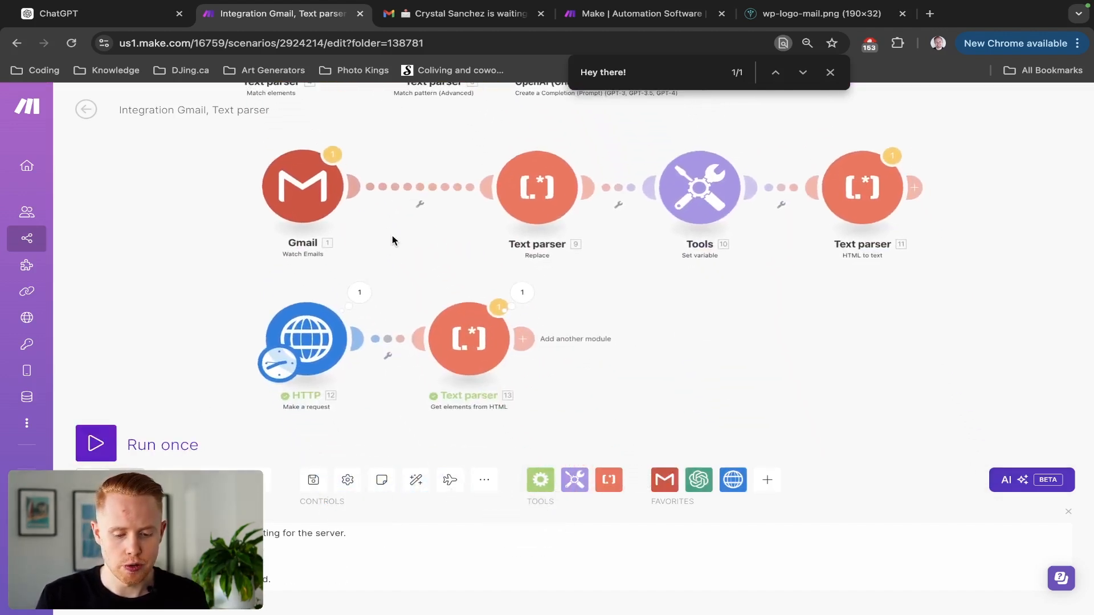
pyautogui.click(359, 292)
pyautogui.click(433, 493)
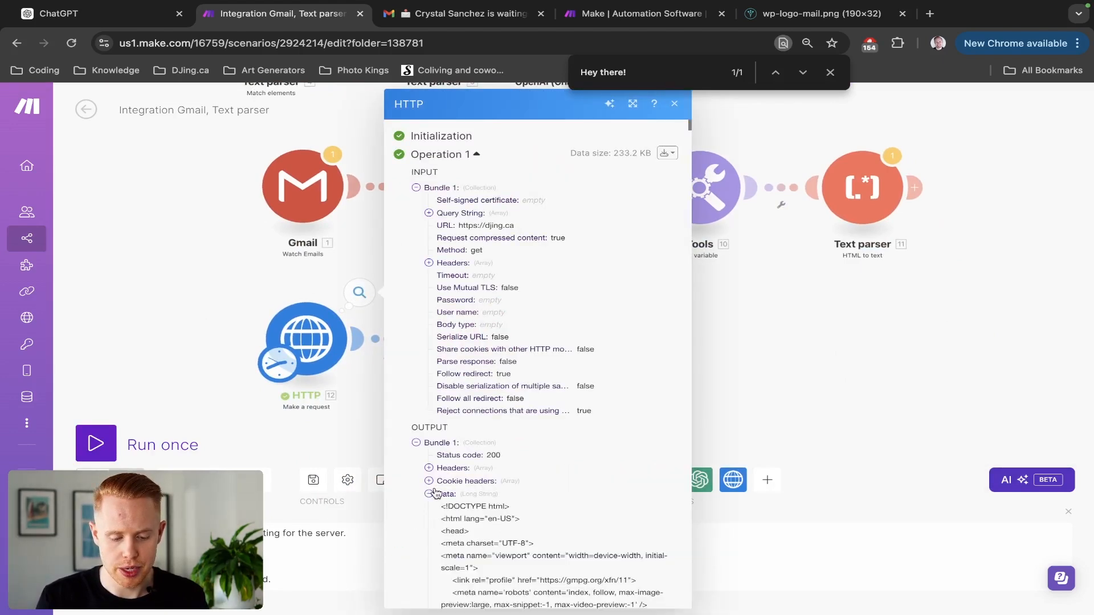
pyautogui.scroll(-15, 434, 491)
pyautogui.click(228, 285)
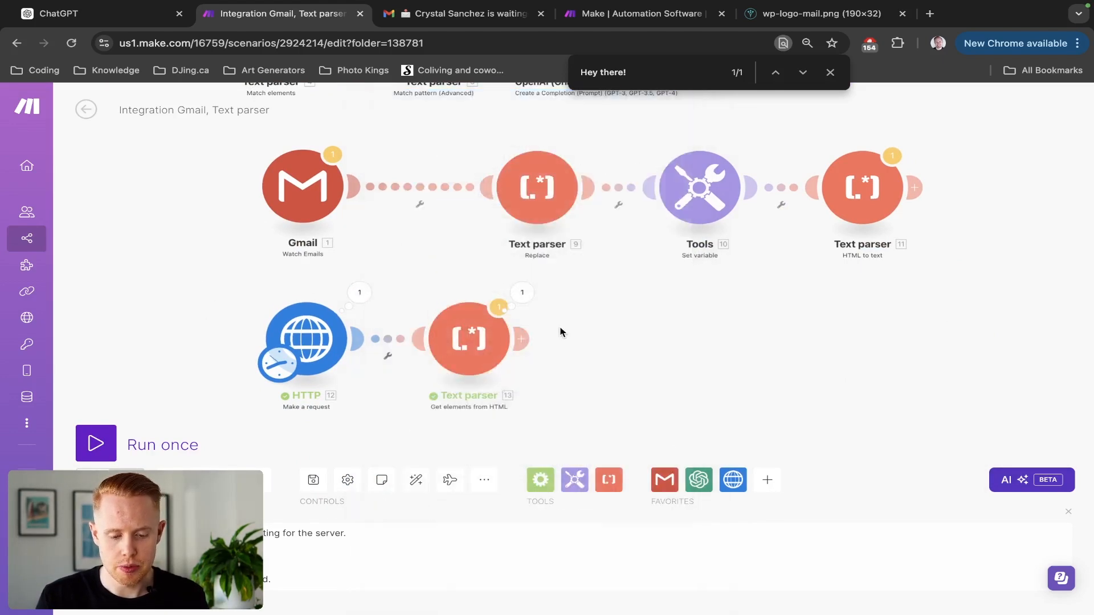
# Check the Text parser's extracted link bundles, such as the portfolio and reviews links.
pyautogui.click(520, 292)
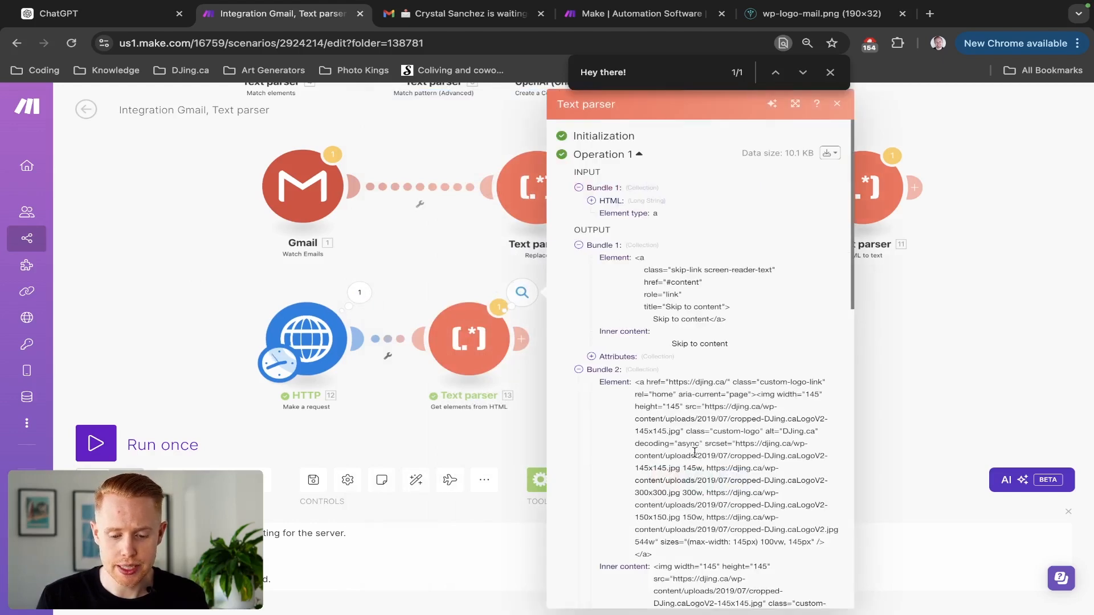
pyautogui.scroll(-5, 696, 444)
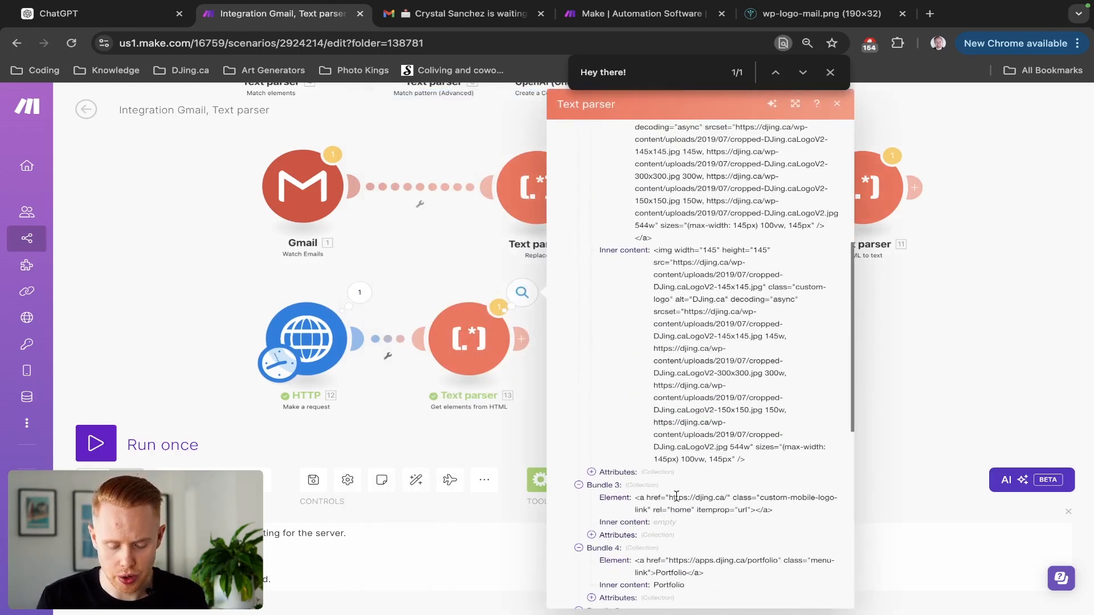
pyautogui.moveTo(669, 497); pyautogui.dragTo(730, 498)
pyautogui.scroll(-3, 728, 500)
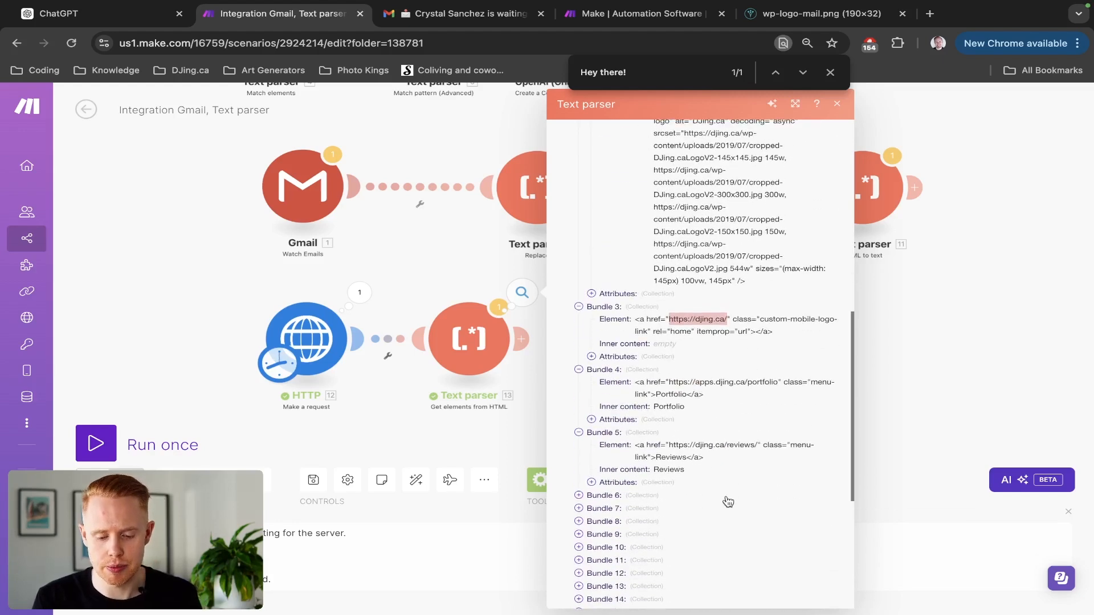
pyautogui.scroll(3, 710, 404)
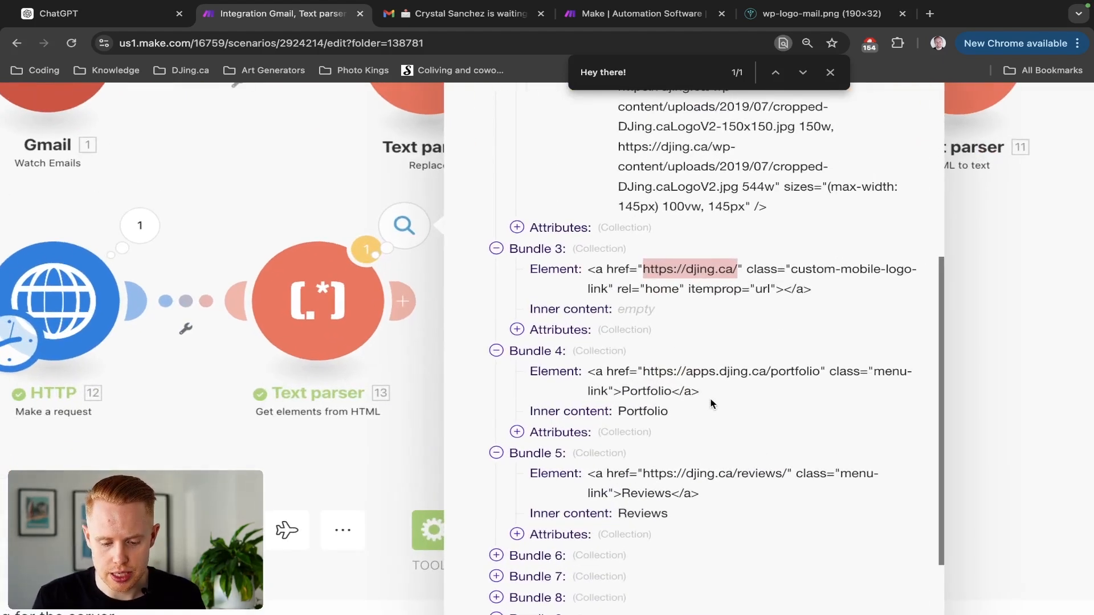
pyautogui.doubleClick(813, 376)
pyautogui.doubleClick(756, 471)
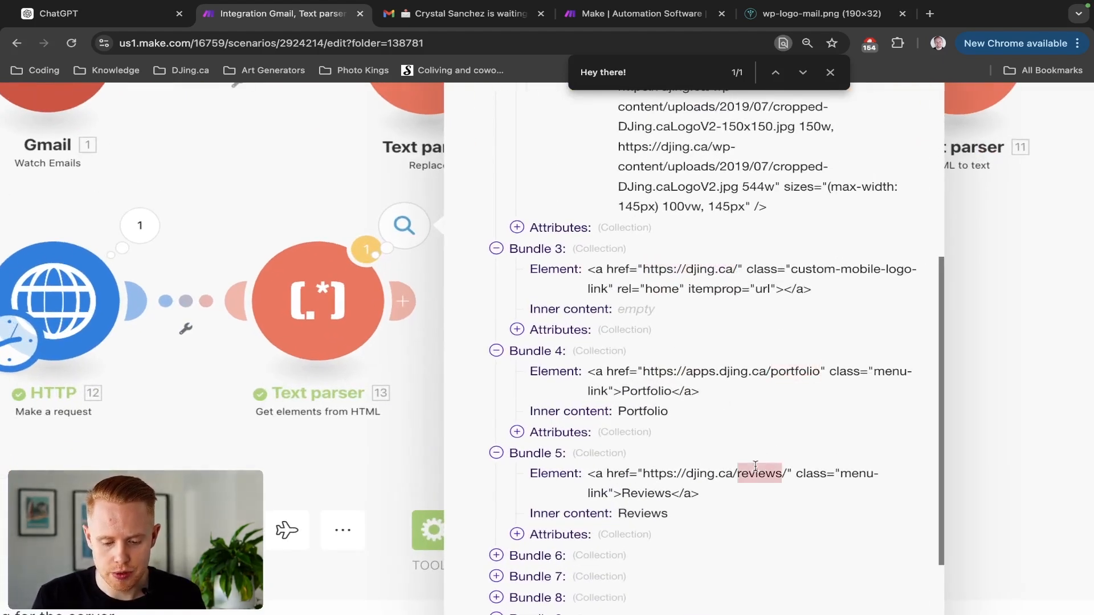
pyautogui.click(266, 234)
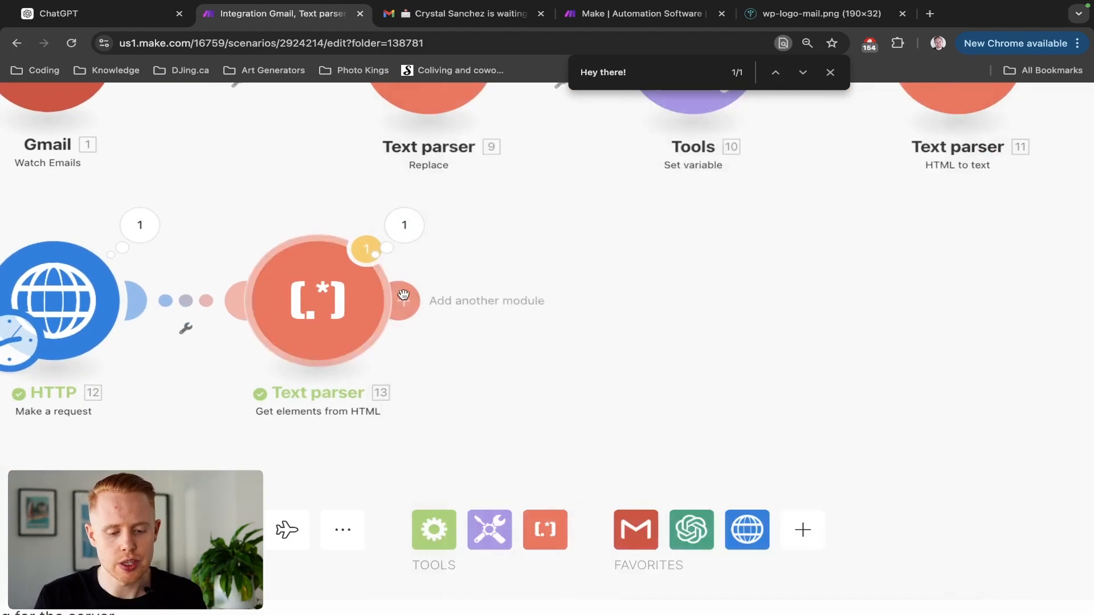
# Add a Flow Control Iterator with Array mapped to 13. Attributes: href.
pyautogui.click(407, 296)
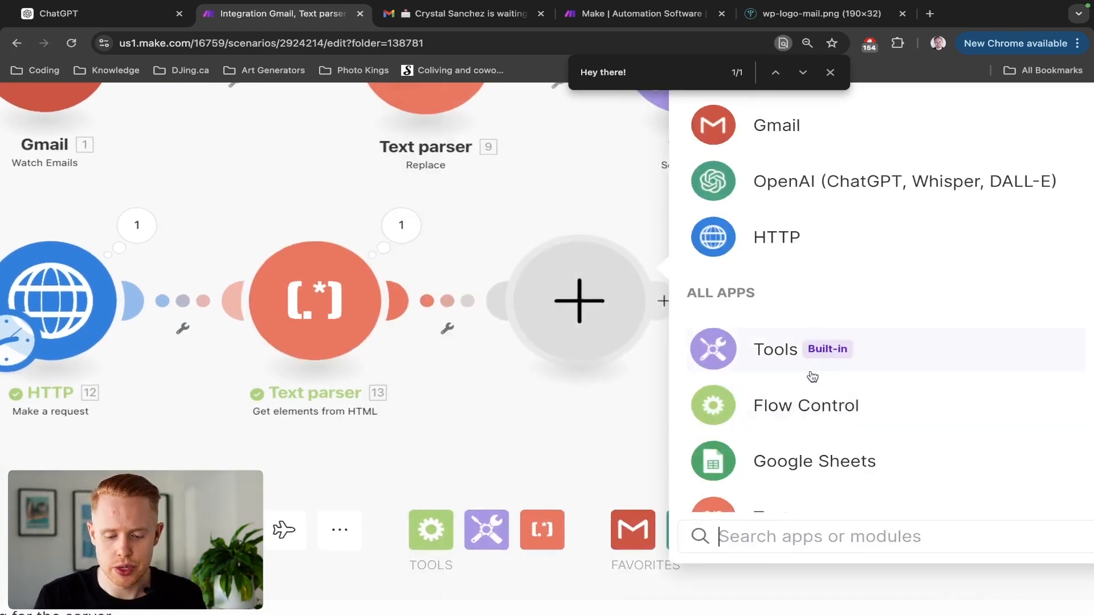
pyautogui.click(799, 402)
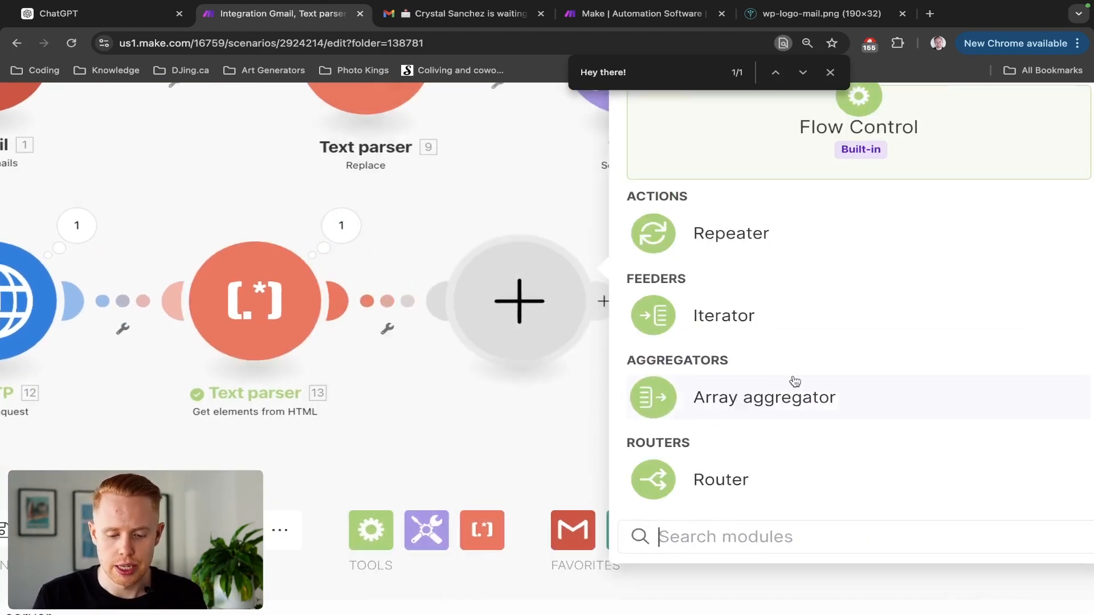
pyautogui.click(752, 330)
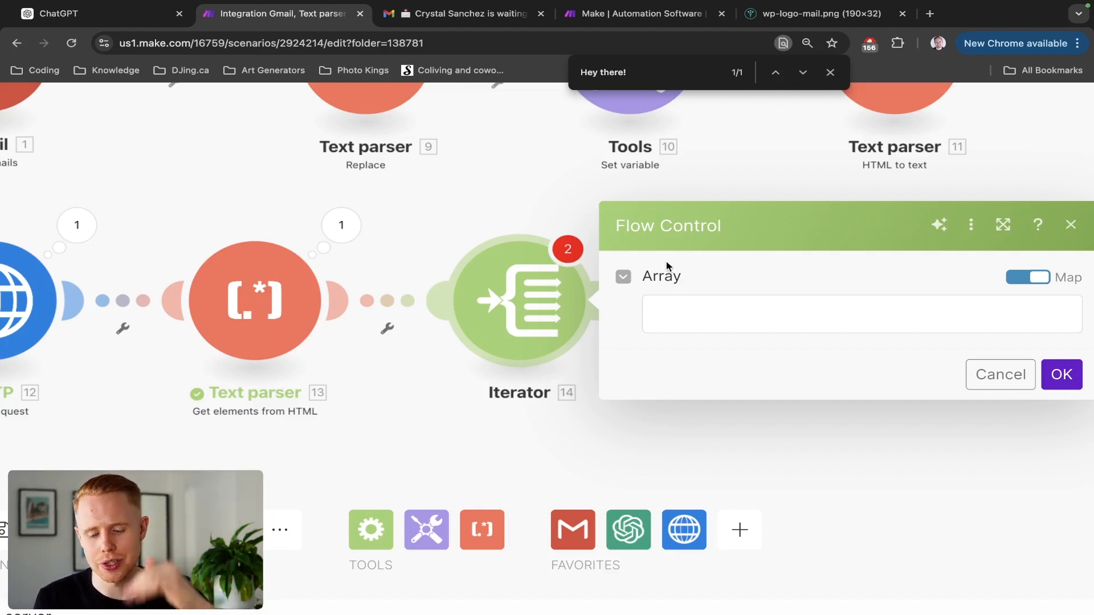
pyautogui.click(690, 307)
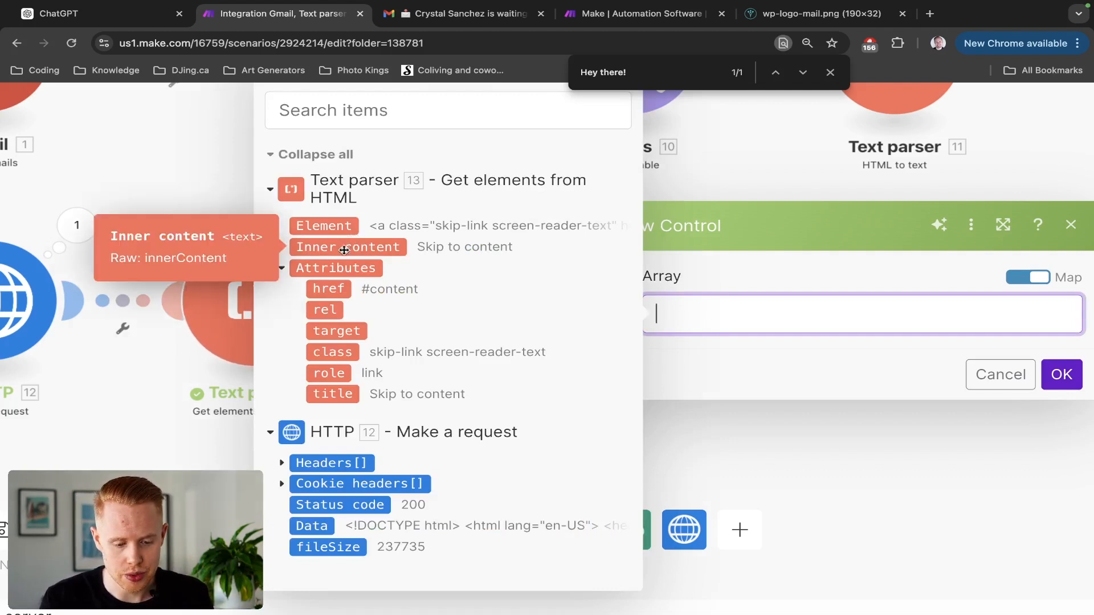
pyautogui.click(337, 285)
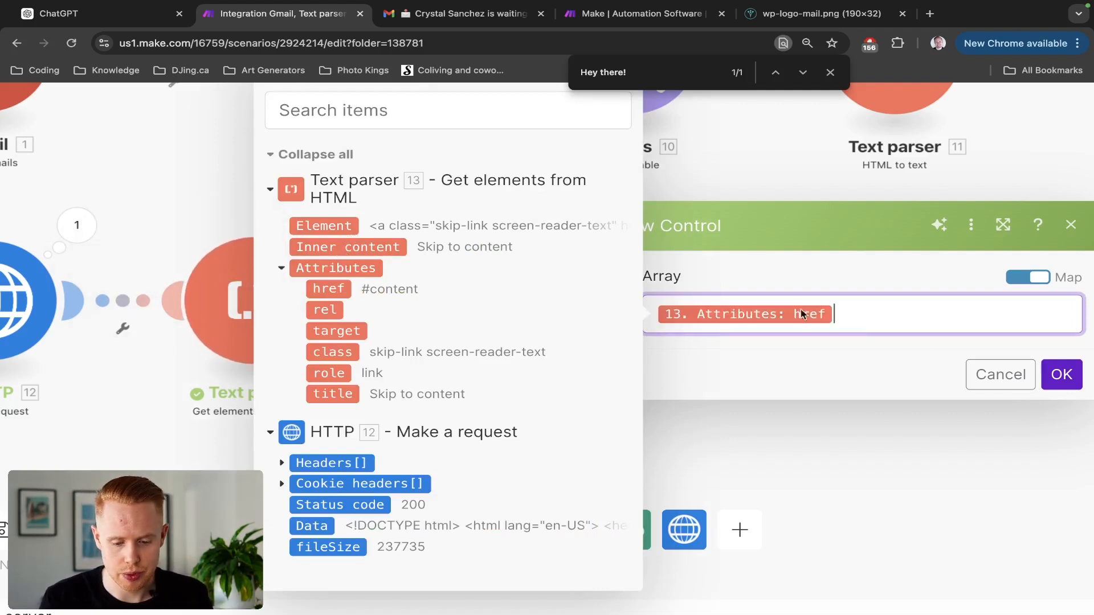
pyautogui.click(1061, 375)
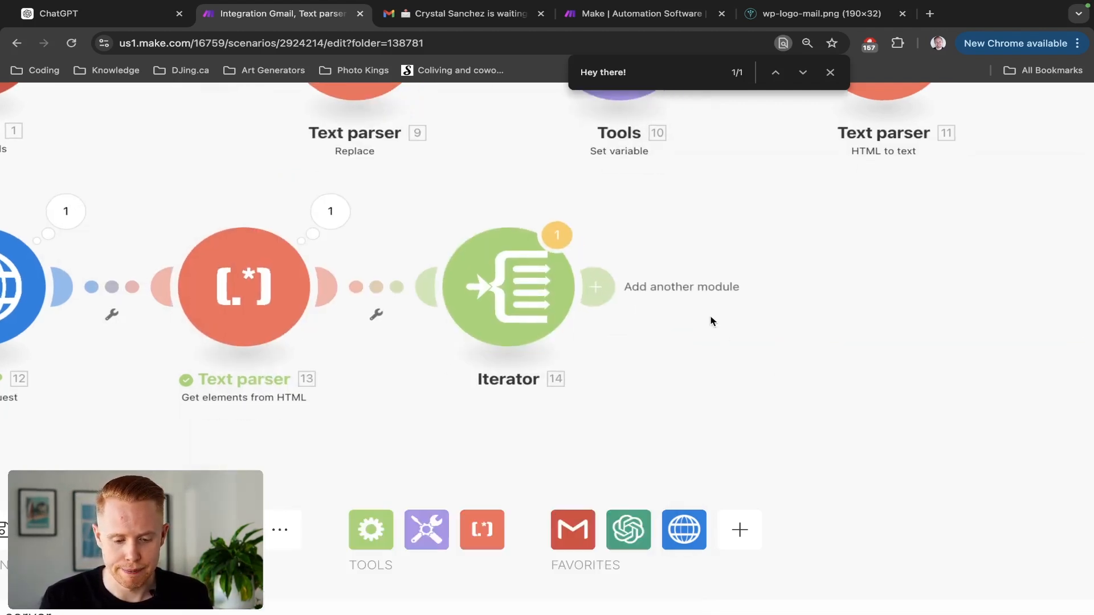
# Verify the Iterator mapping and run the scenario once, producing 32 bundles.
pyautogui.click(547, 290)
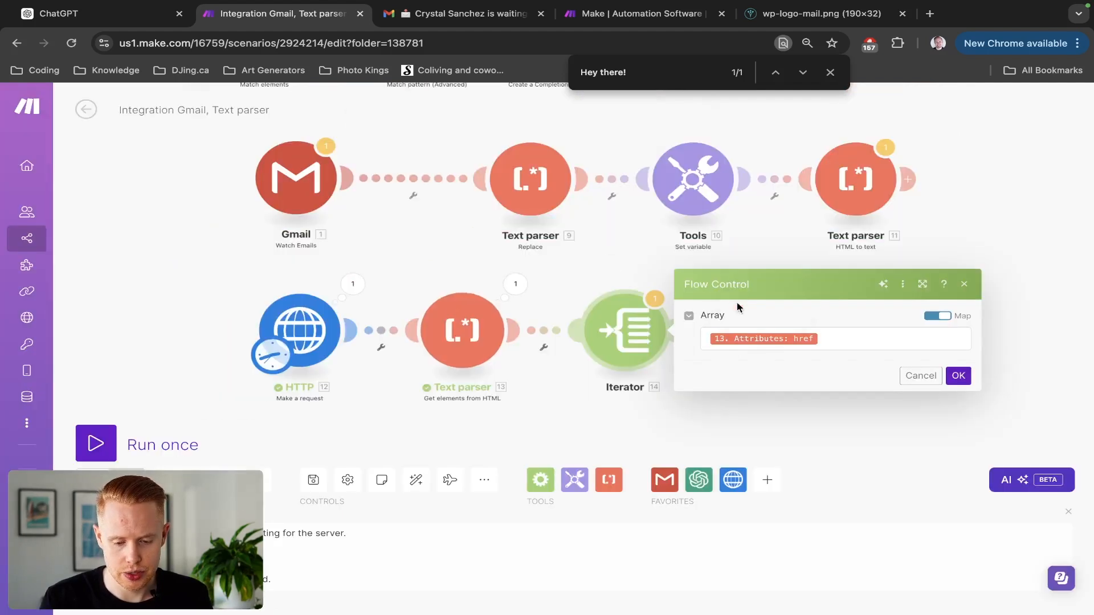
pyautogui.click(919, 376)
pyautogui.click(107, 448)
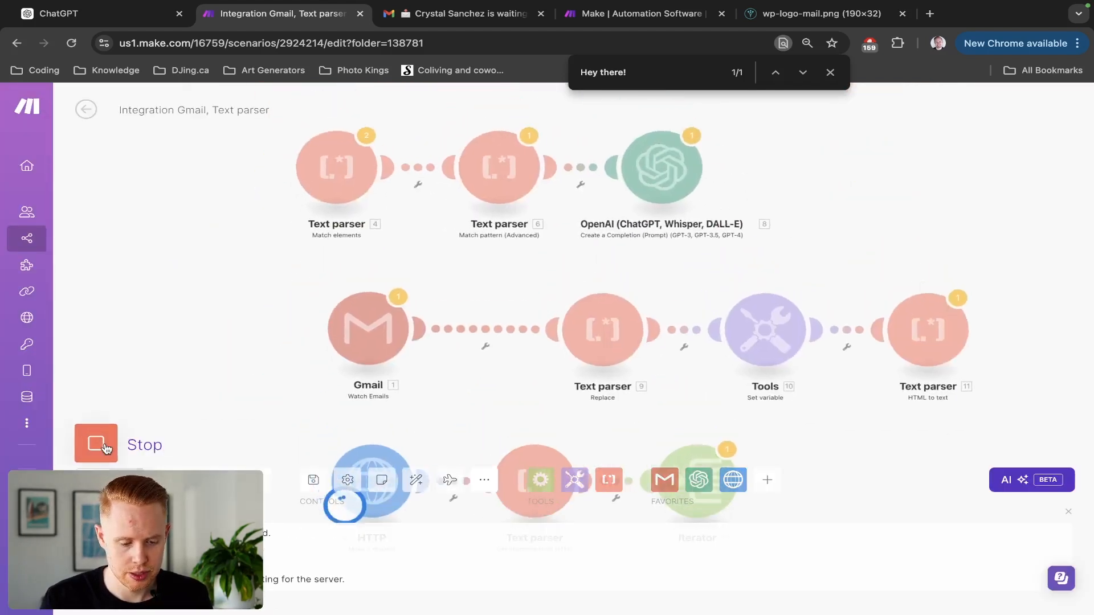
pyautogui.moveTo(897, 430); pyautogui.dragTo(861, 278)
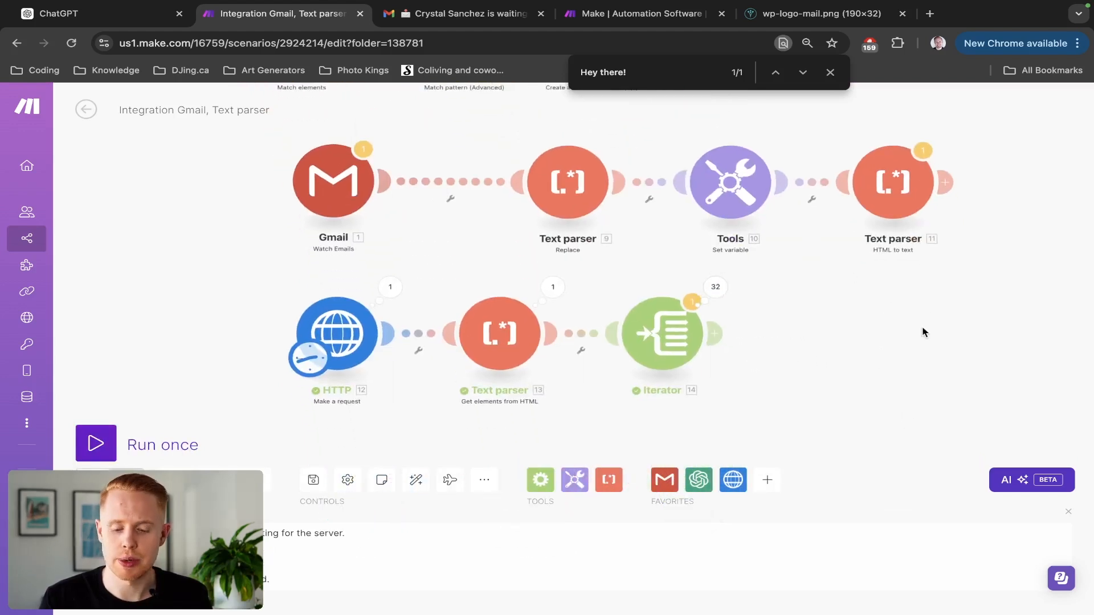